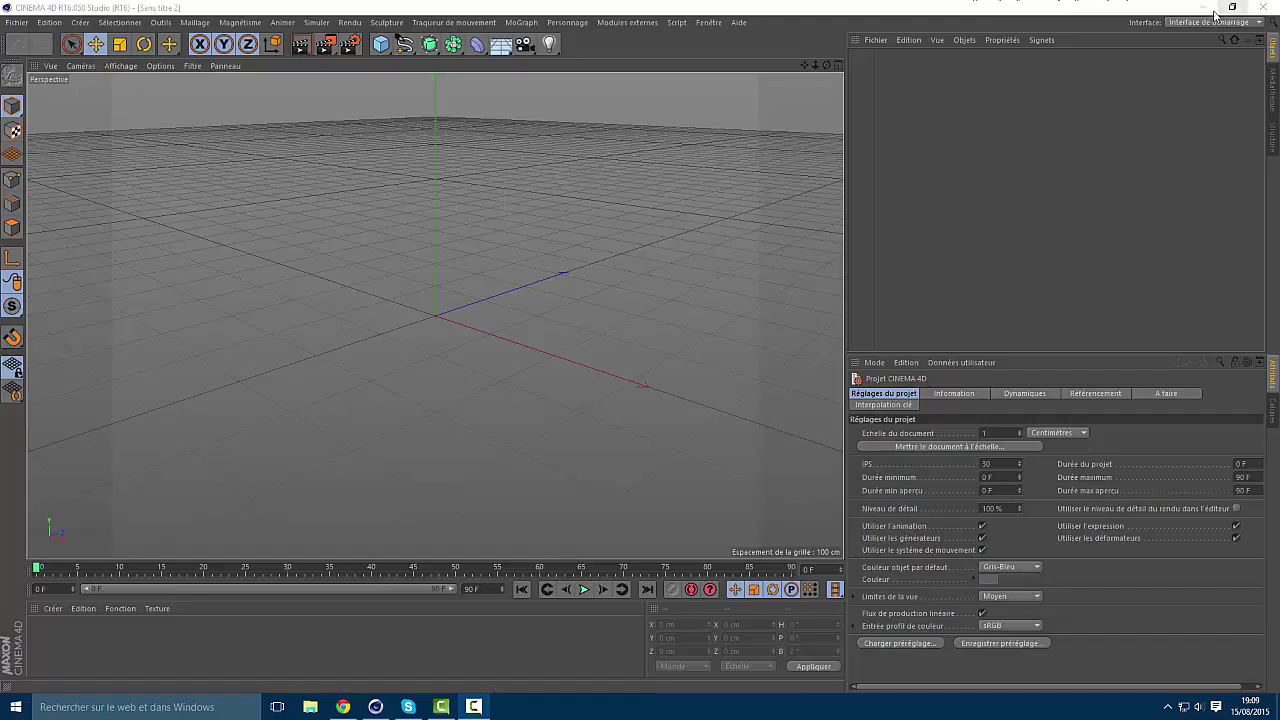
Switch to Chrome and play the final seconds of the Total Blackout YouTube video from 11:07, pausing at 11:13
click(1201, 7)
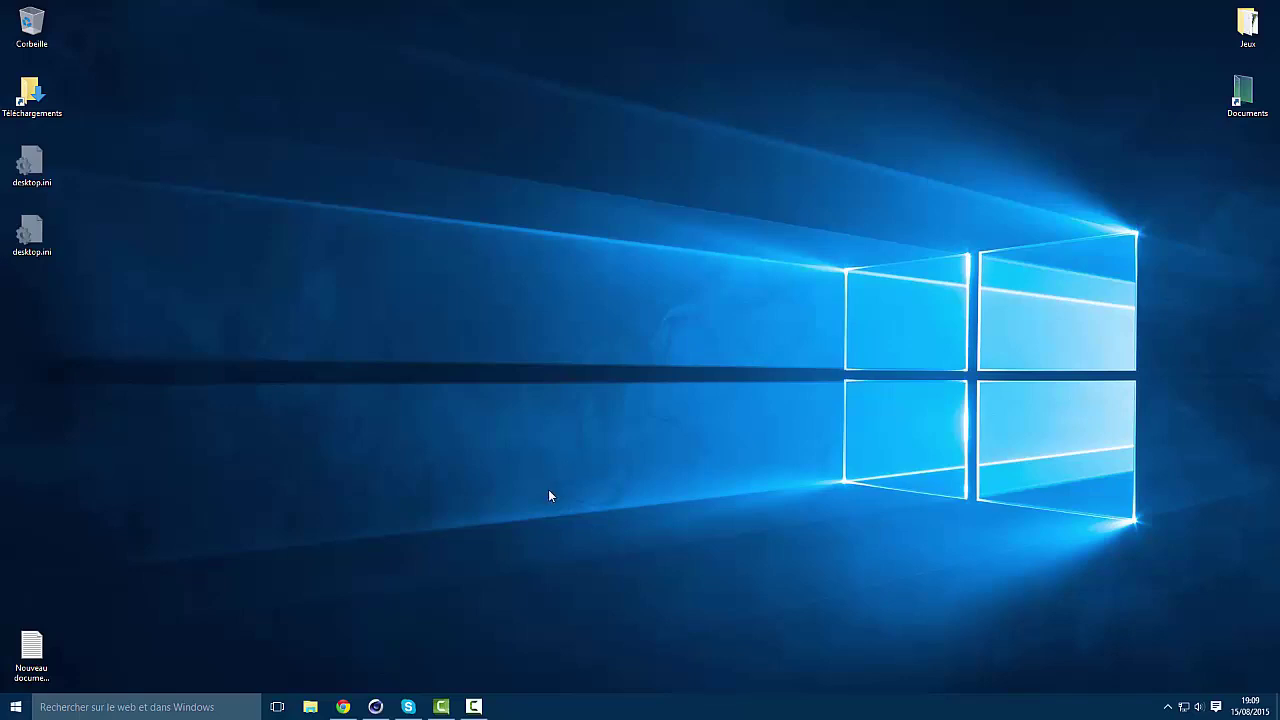
click(343, 707)
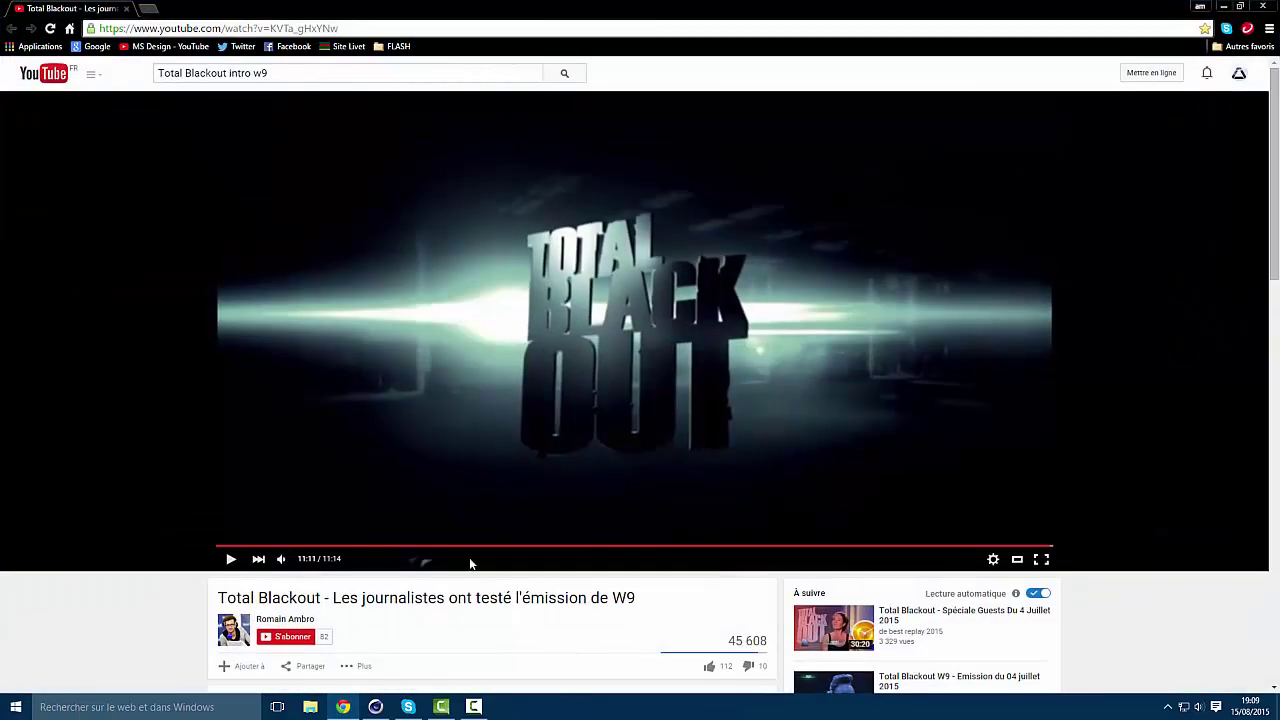
click(1046, 548)
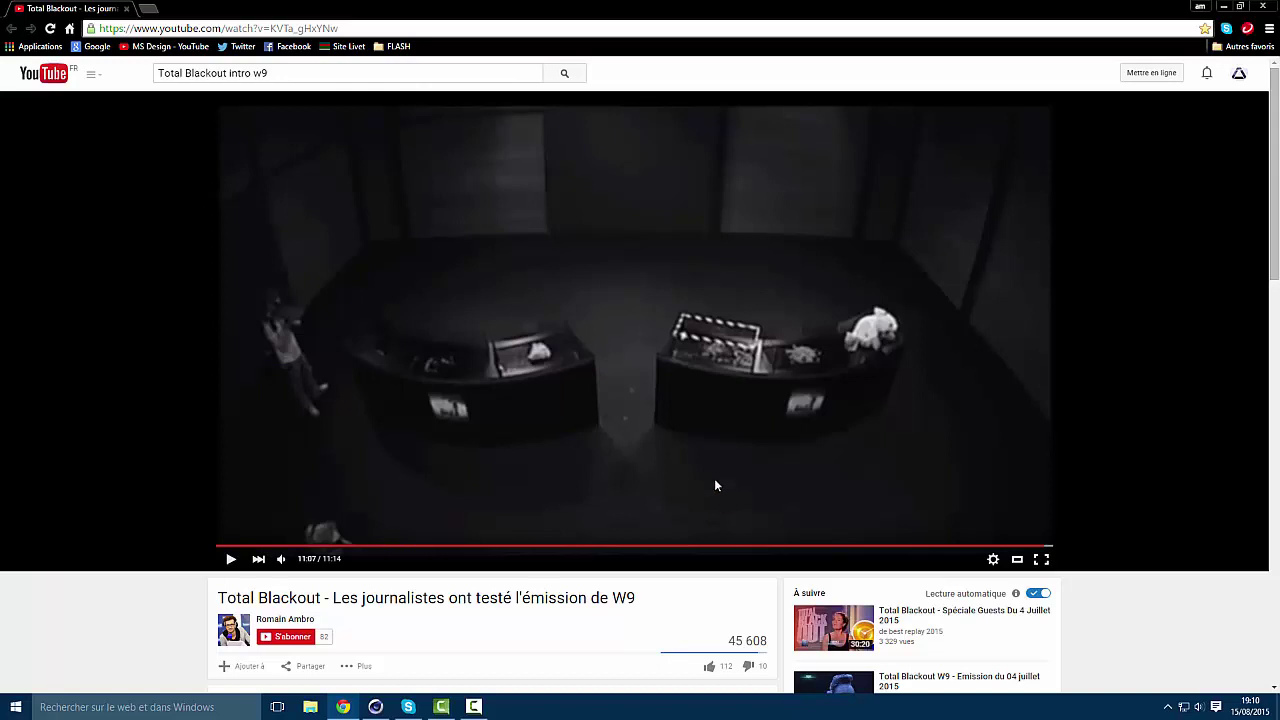
click(231, 559)
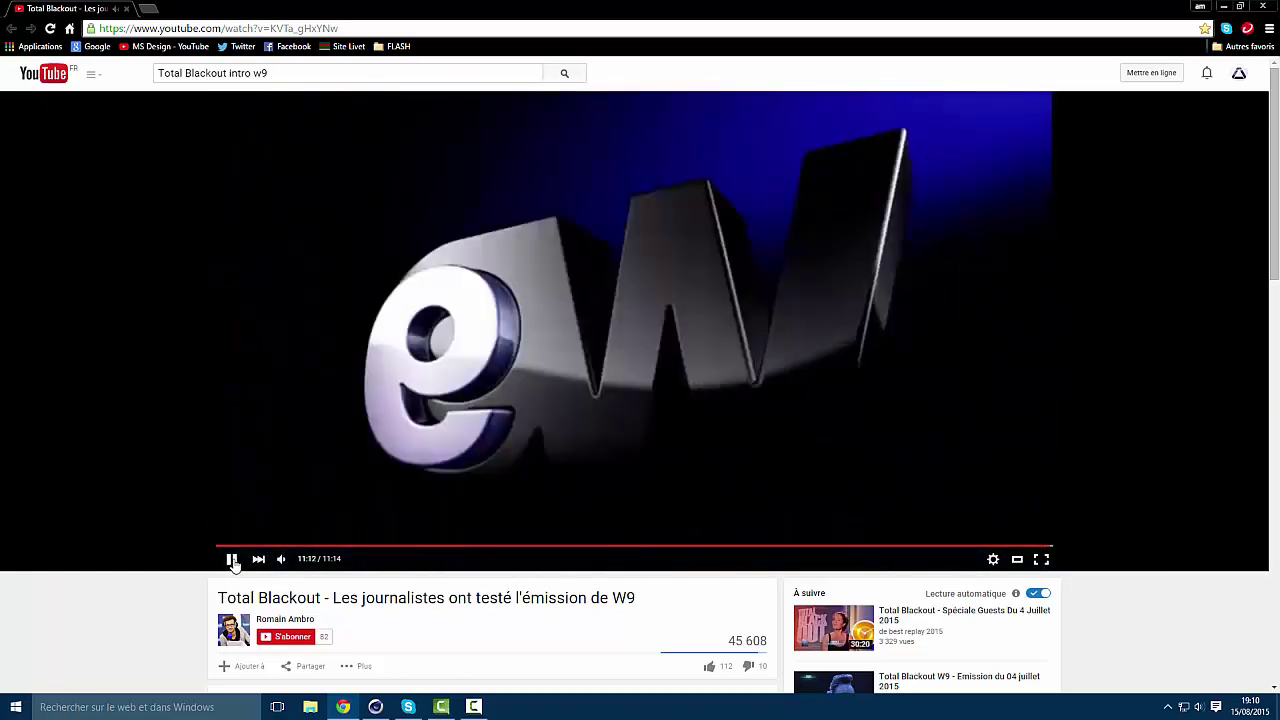
click(231, 559)
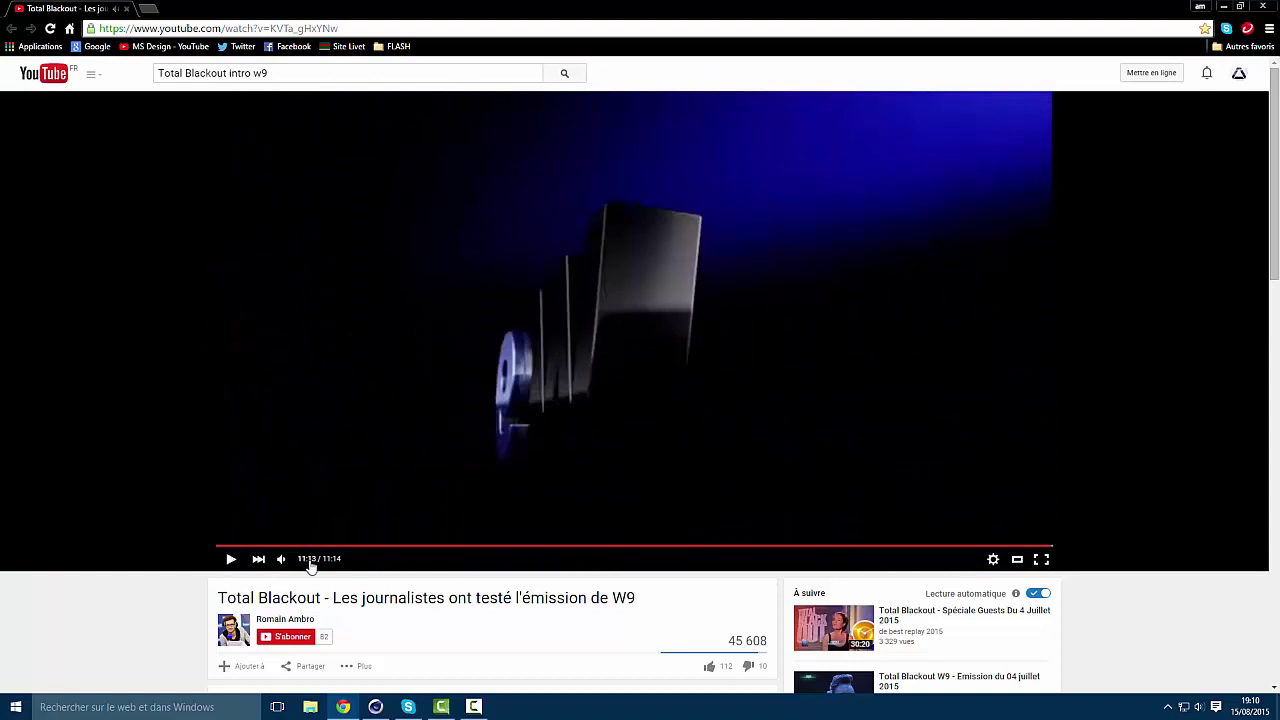
Replay the video from 11:06 with repeated pauses to examine how the Total Blackout title shatters
click(1044, 549)
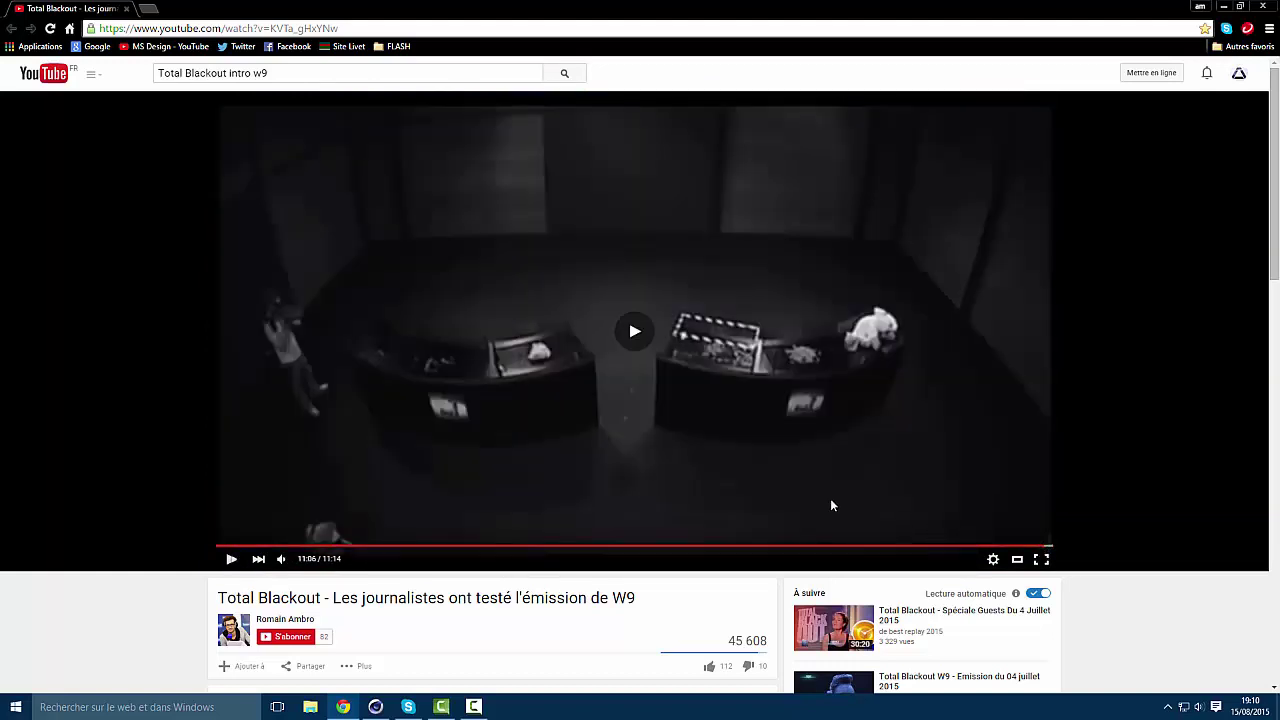
click(767, 491)
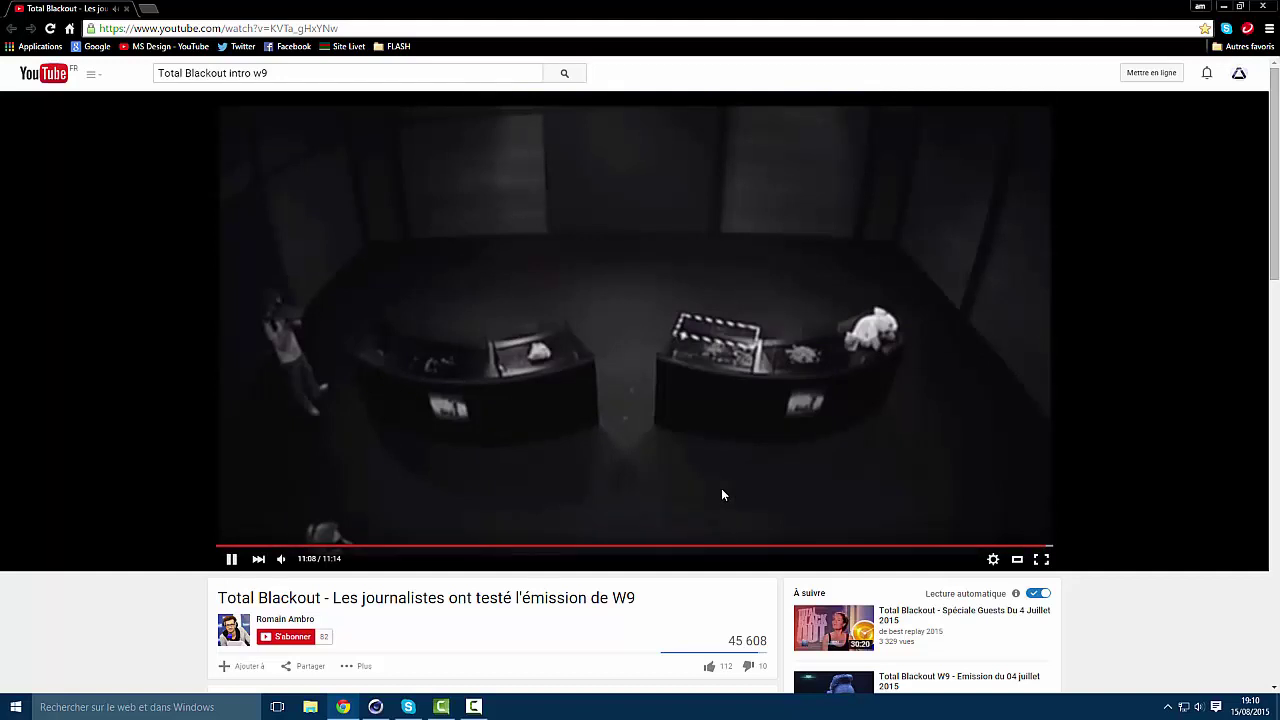
click(723, 494)
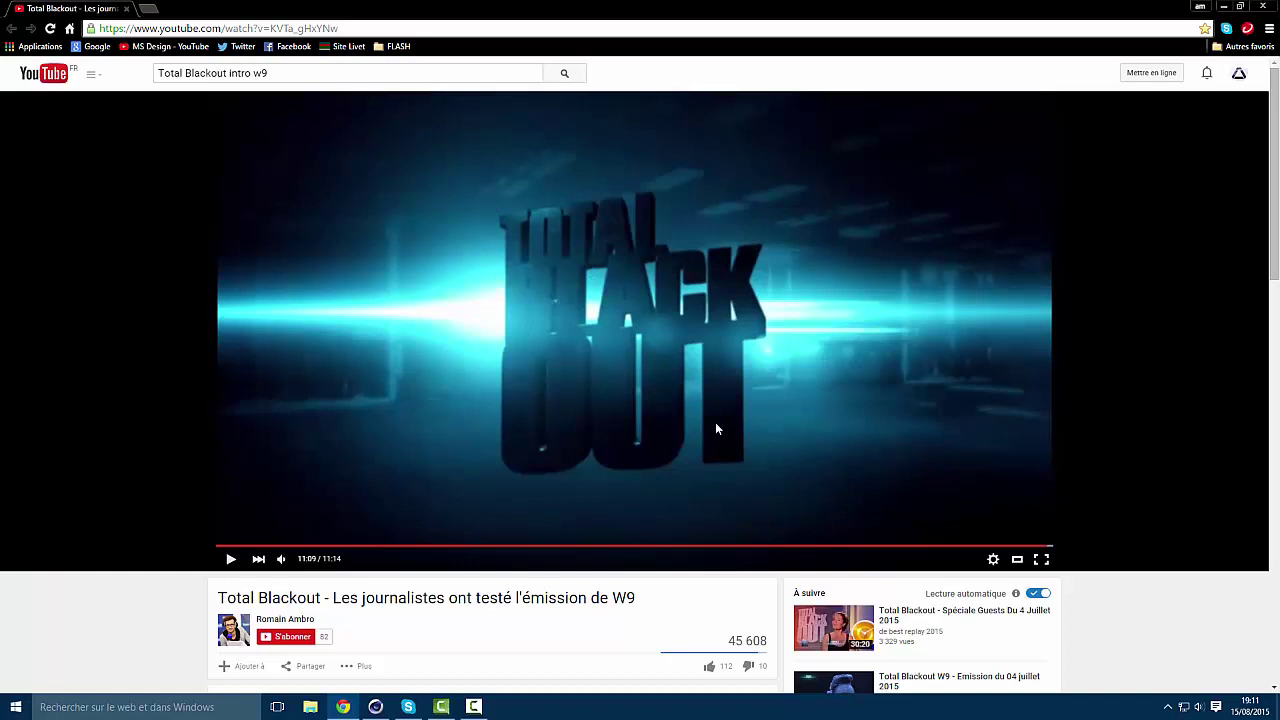
click(573, 462)
click(573, 462)
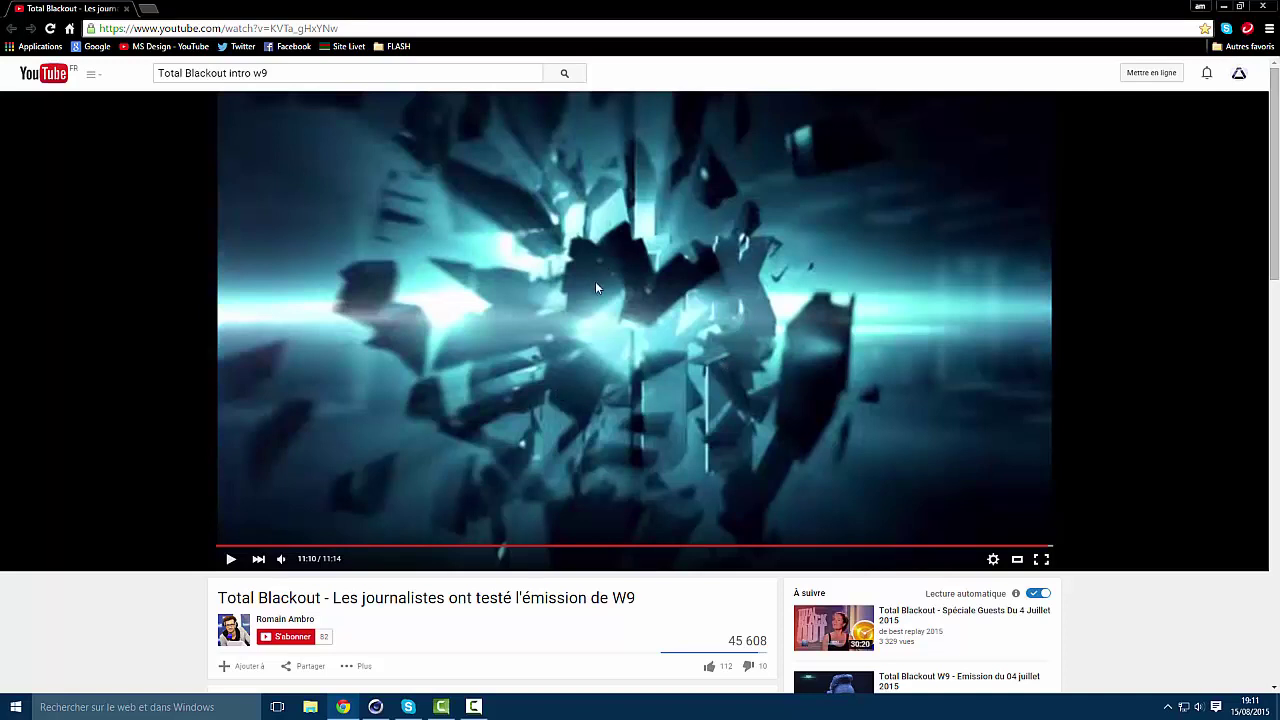
click(610, 408)
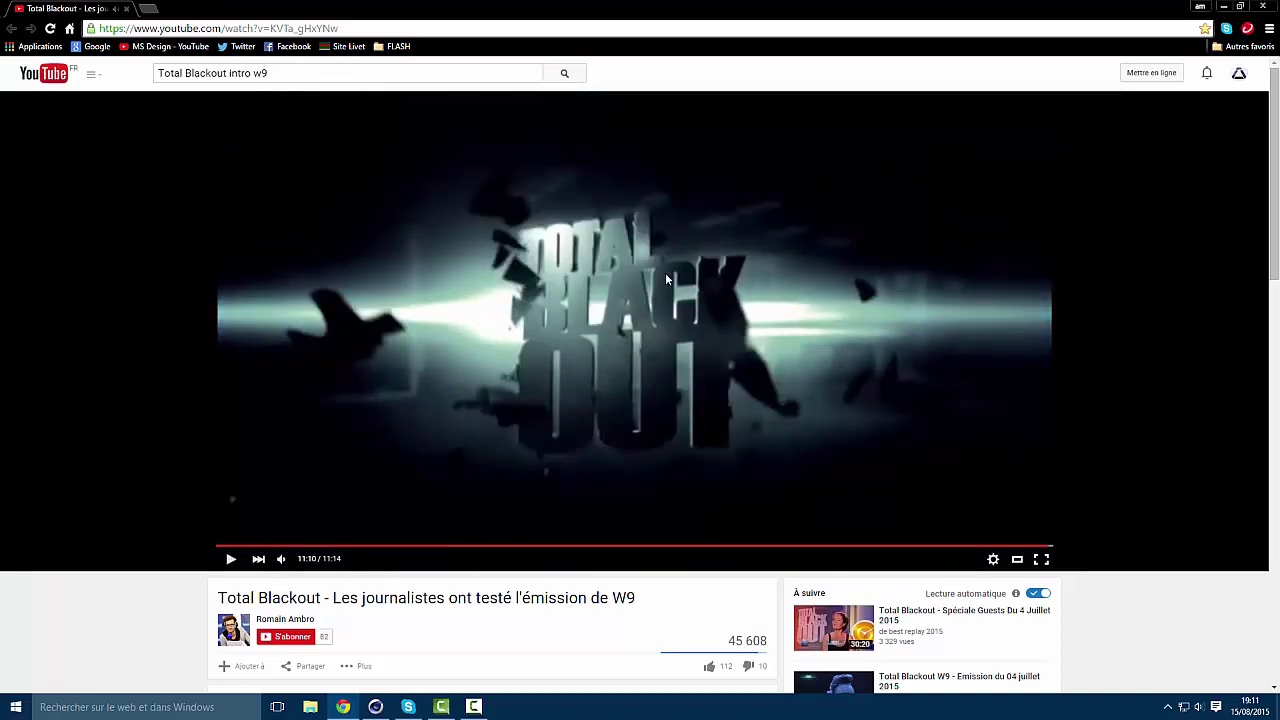
click(659, 408)
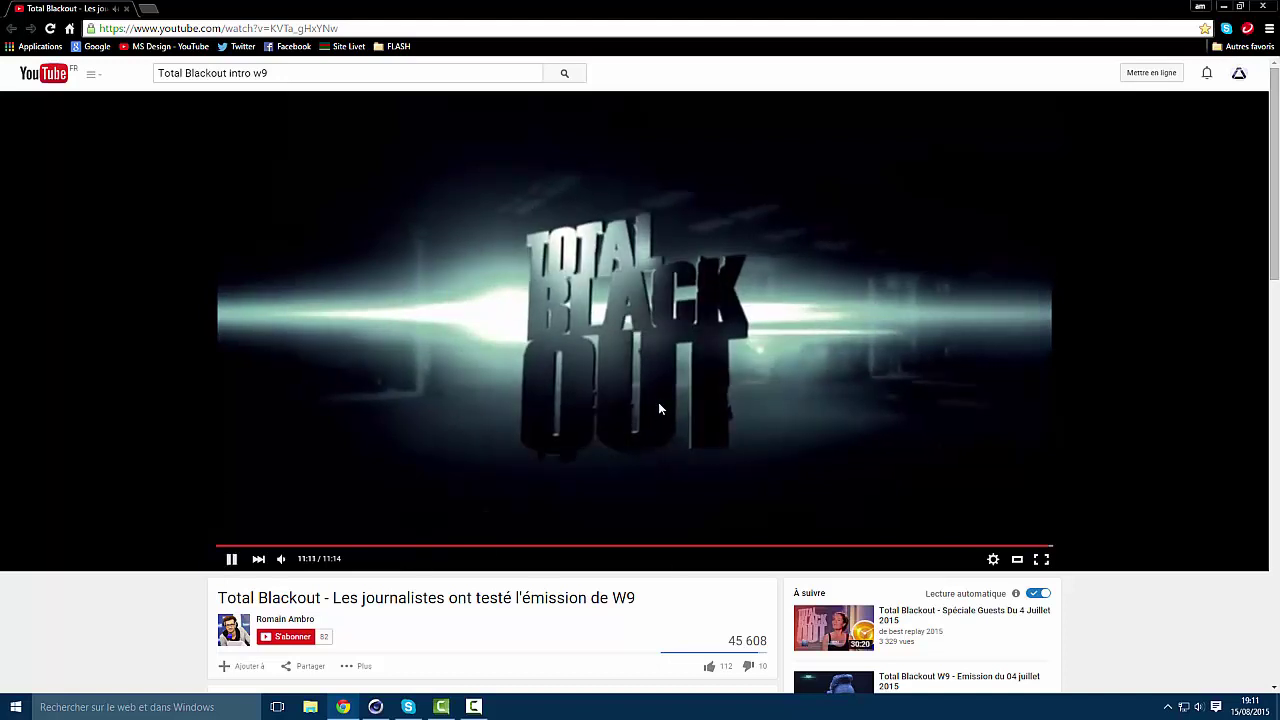
click(659, 406)
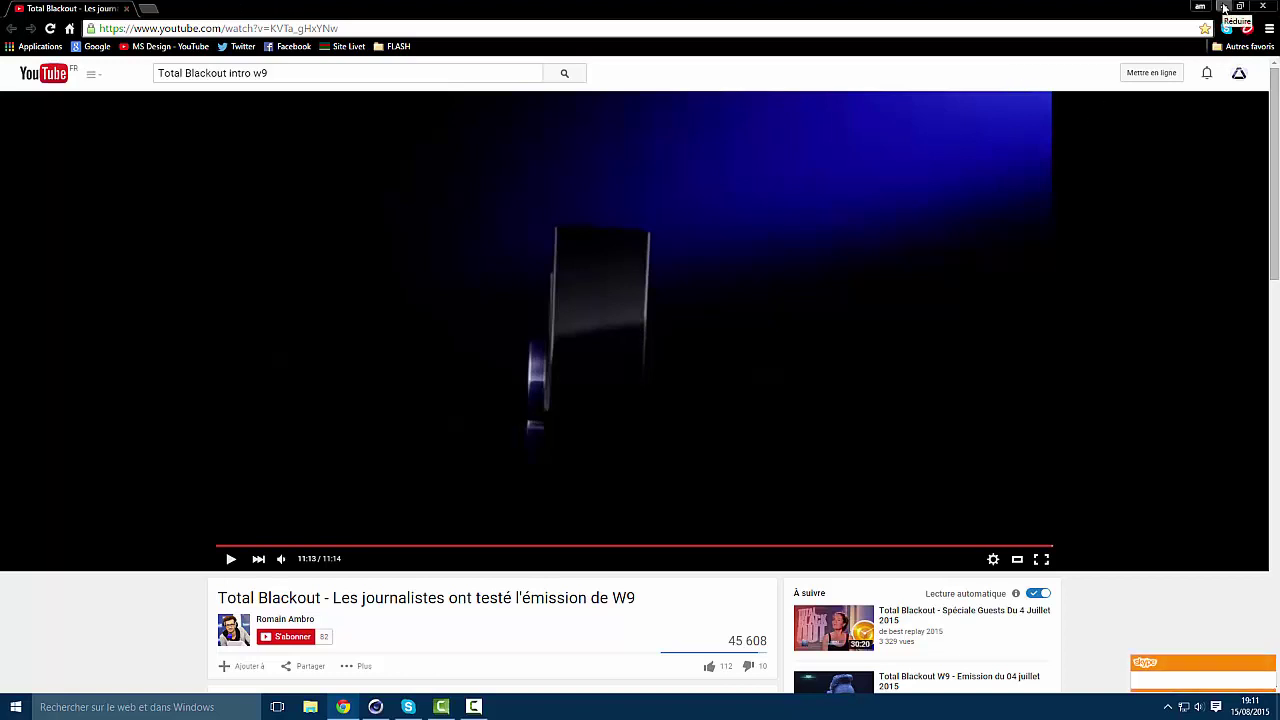
Seek the paused video to 11:09 to examine the intact Total Blackout title
click(1040, 553)
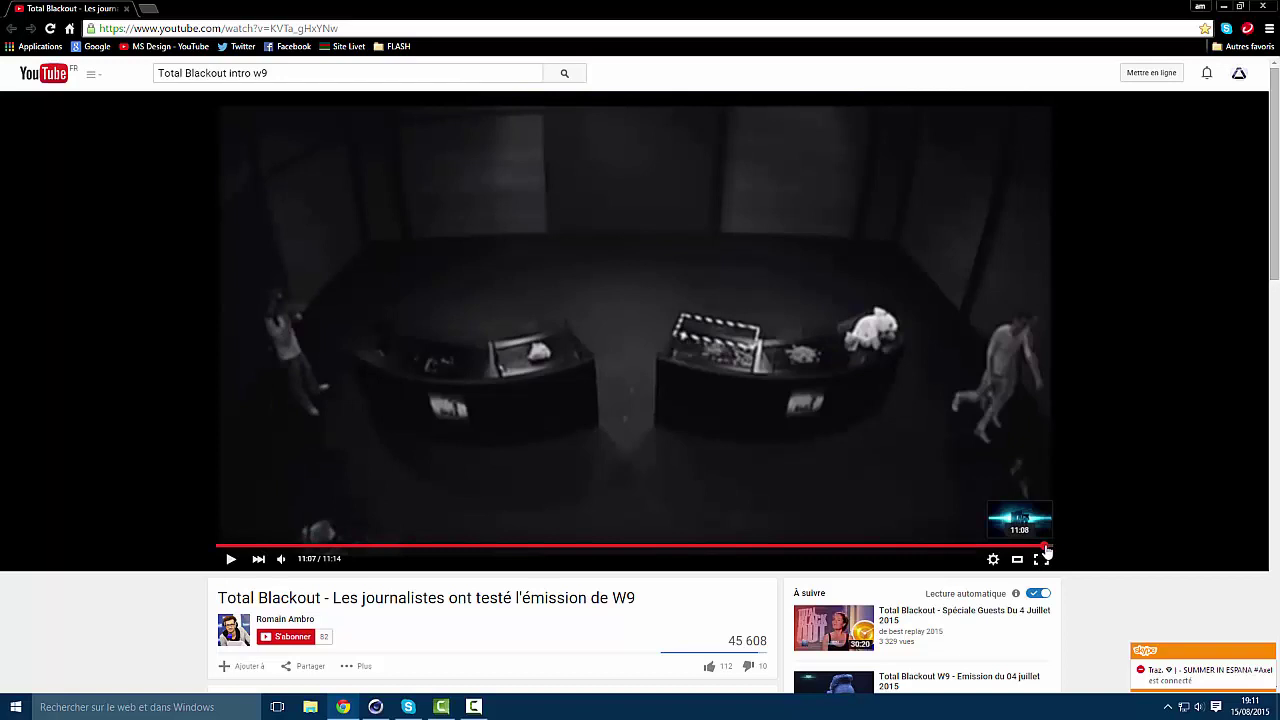
click(1047, 549)
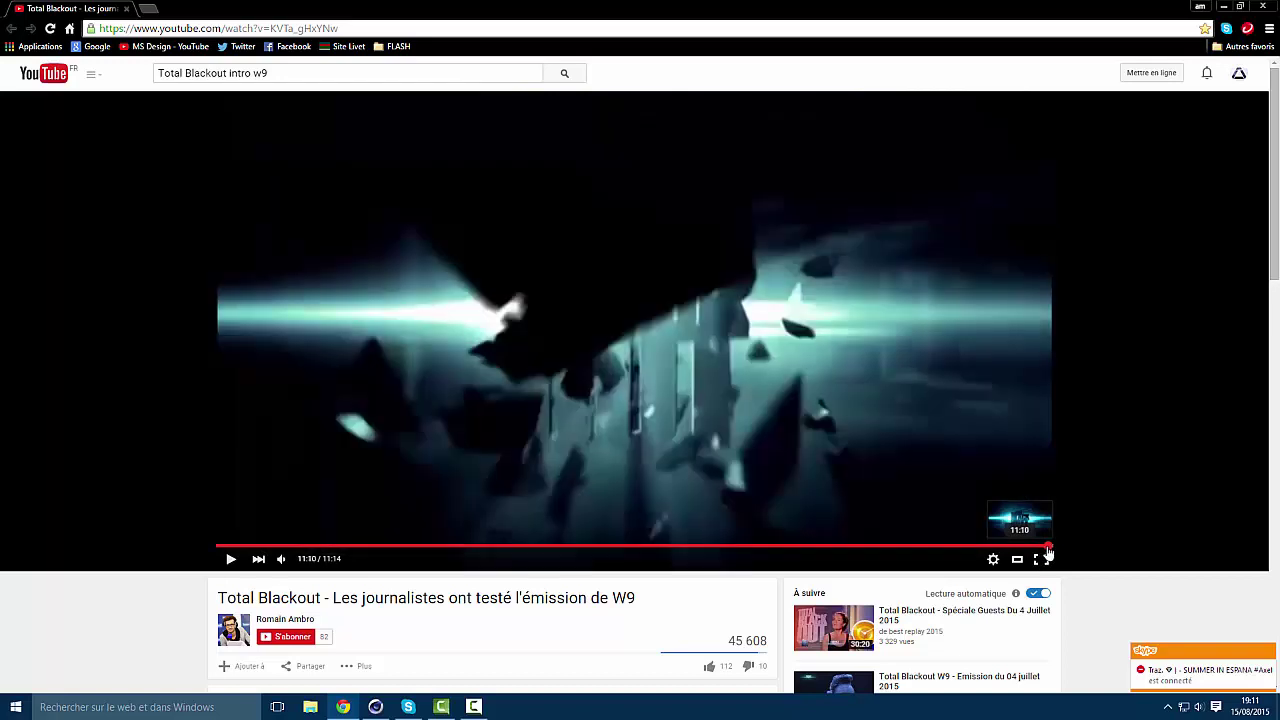
click(1047, 549)
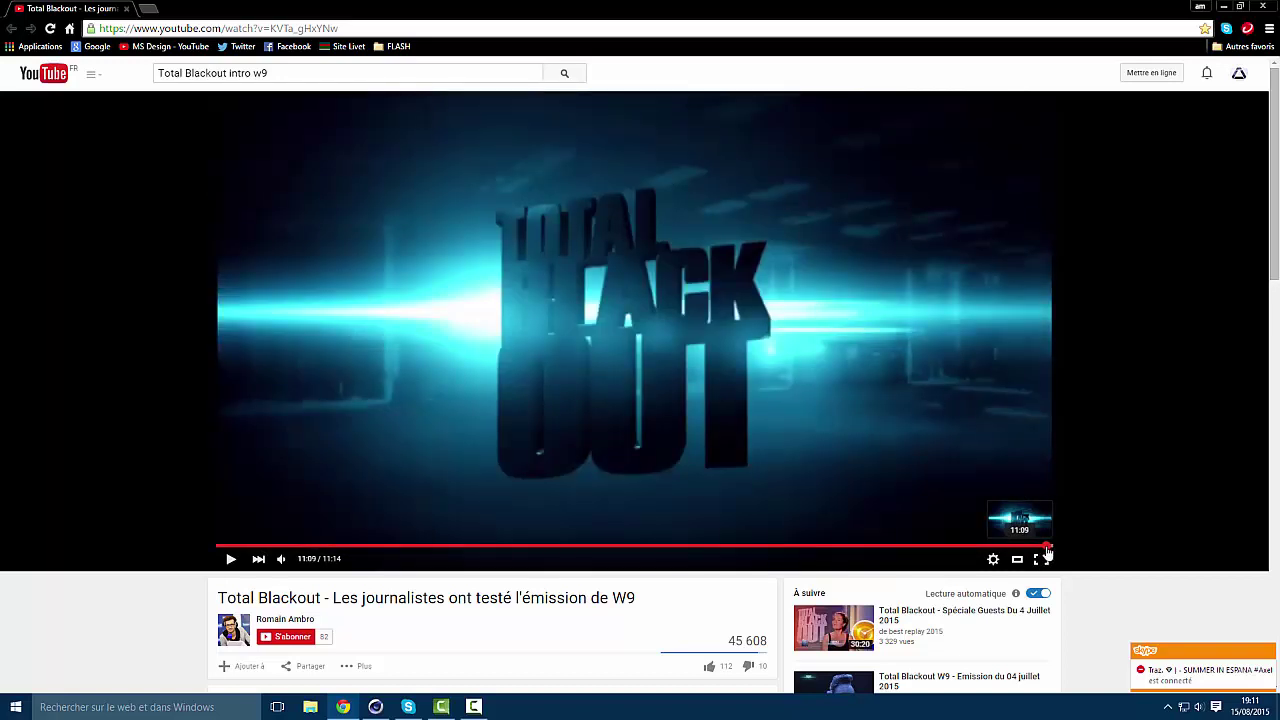
click(1047, 549)
click(1047, 550)
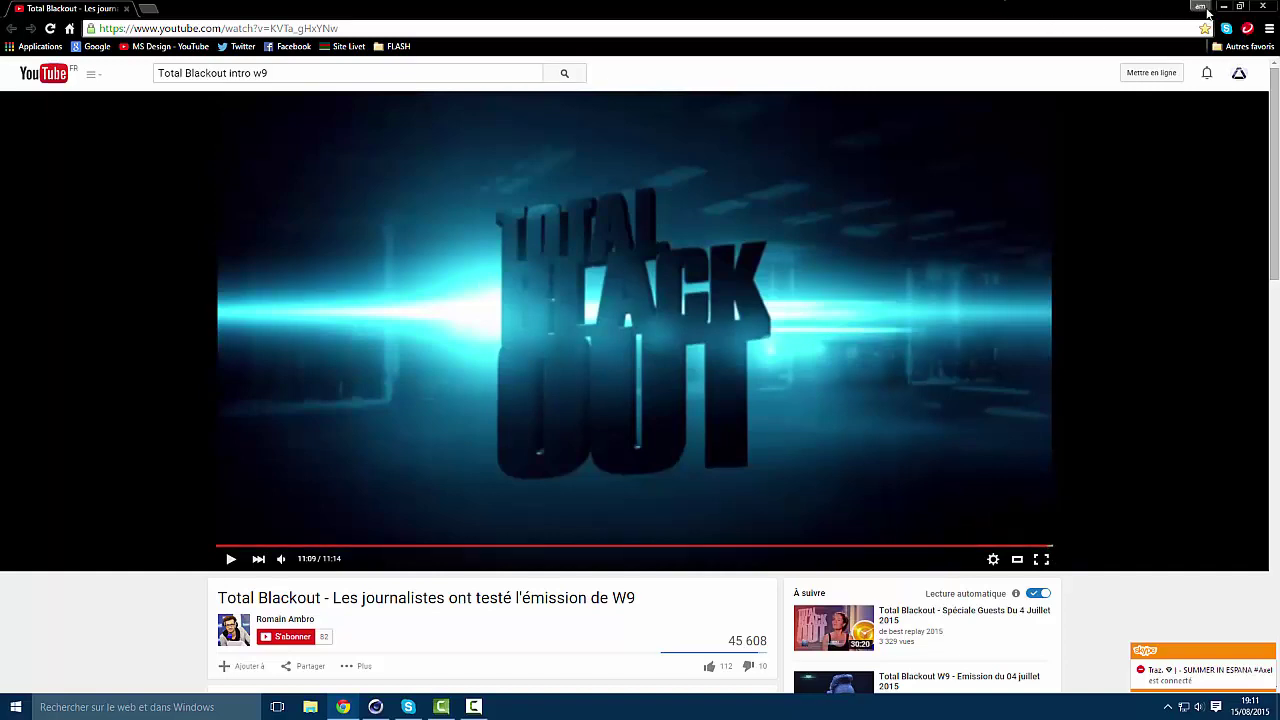
Switch back to Cinema 4D and add a MoText object to the empty scene
click(1240, 6)
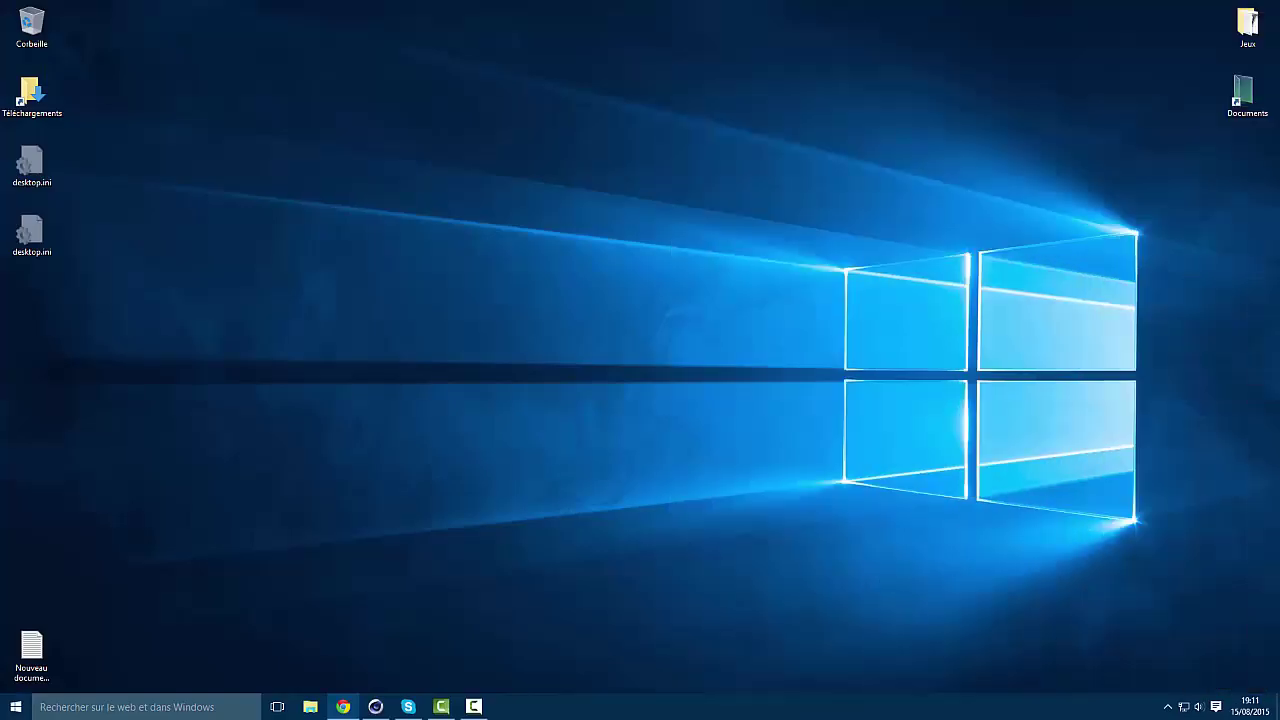
drag(1279, 250, 1279, 20)
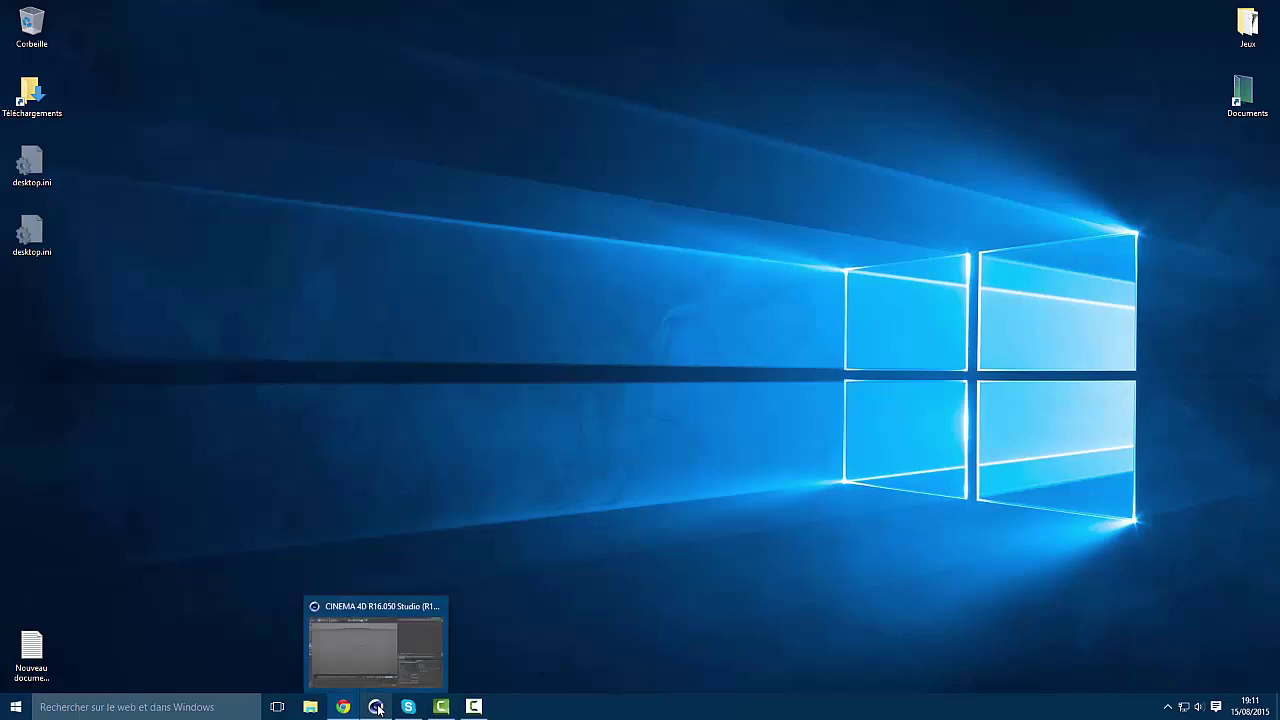
click(378, 709)
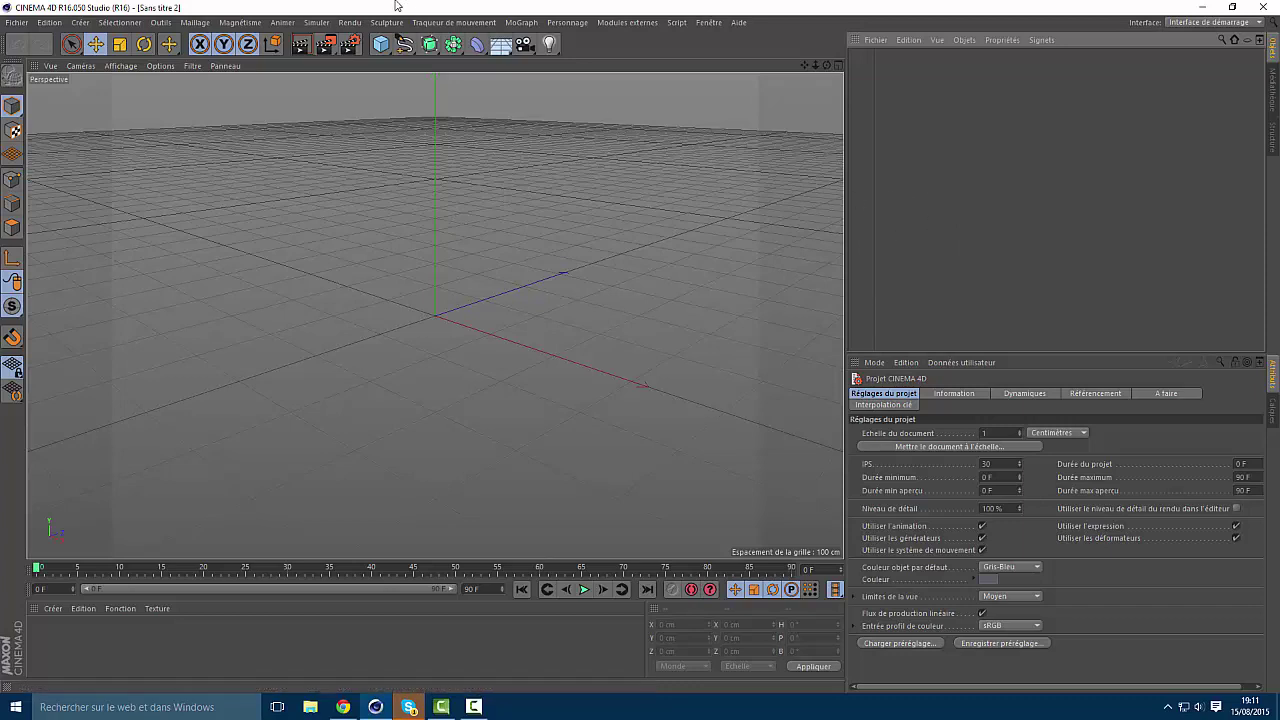
click(521, 22)
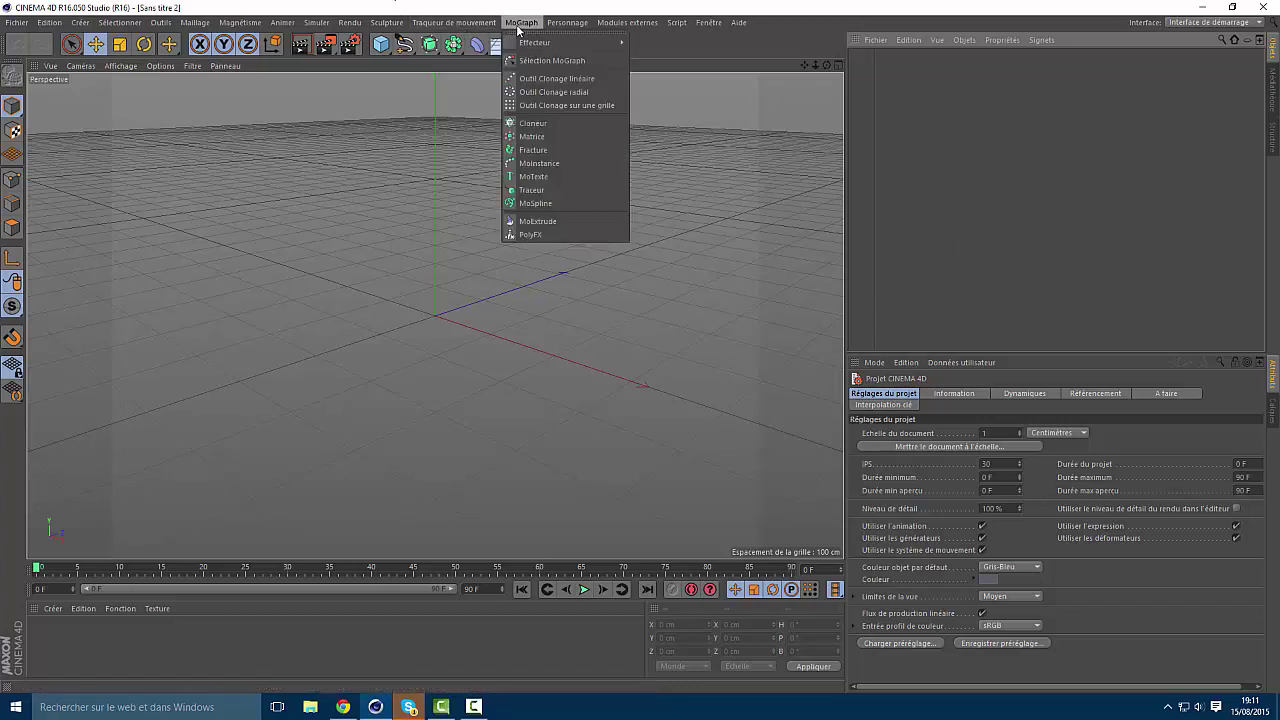
click(535, 176)
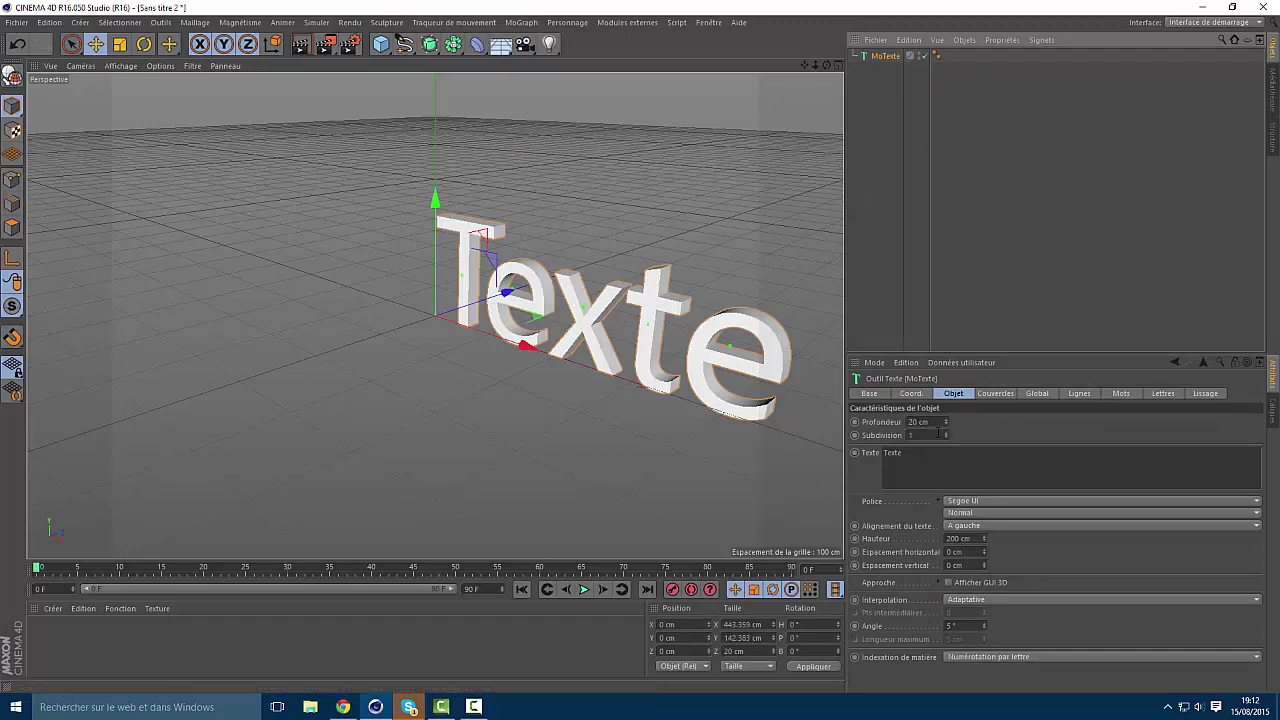
Replace the MoText object's default text with TOTAL
drag(826, 65, 798, 65)
drag(435, 316, 935, 275)
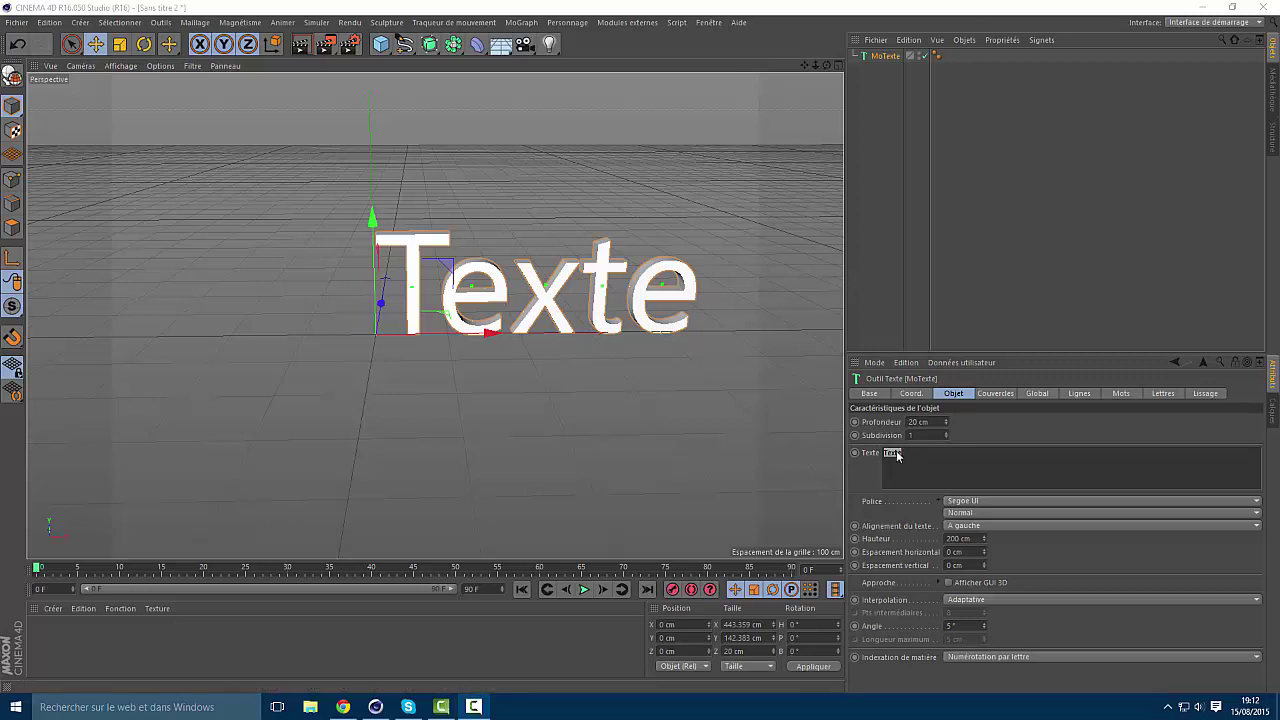
text(T)
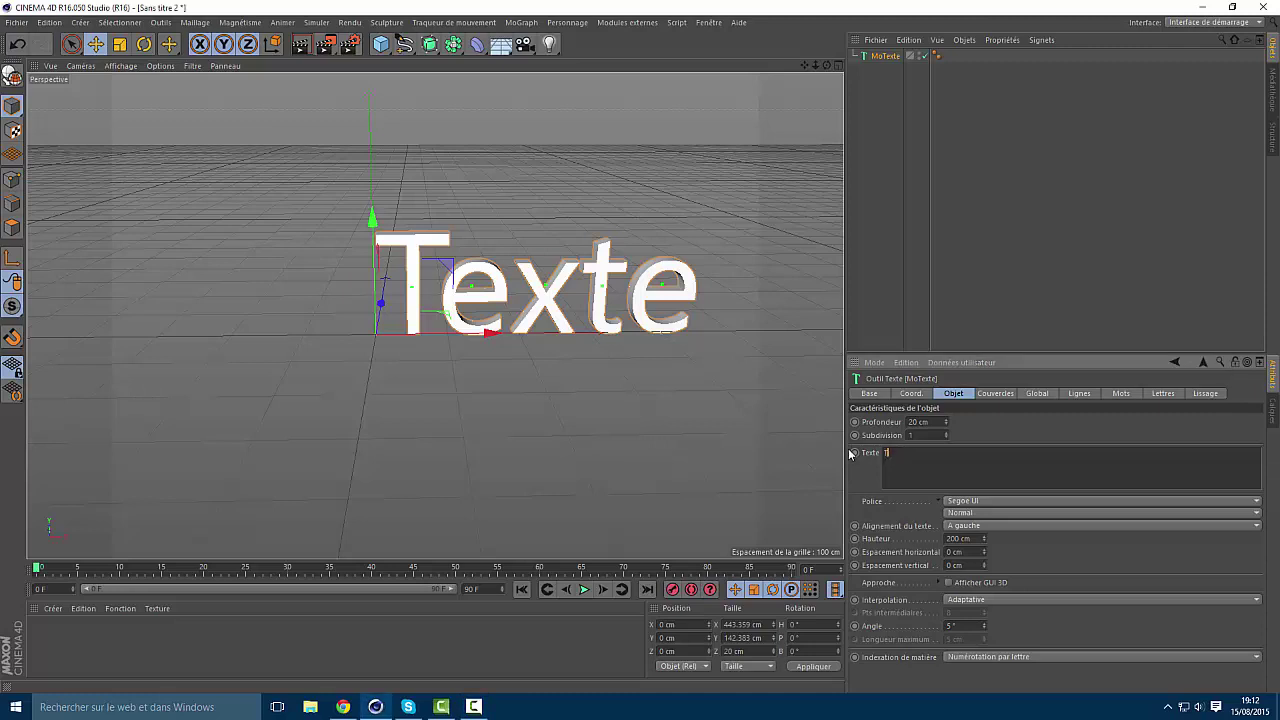
text(OTAL)
click(881, 106)
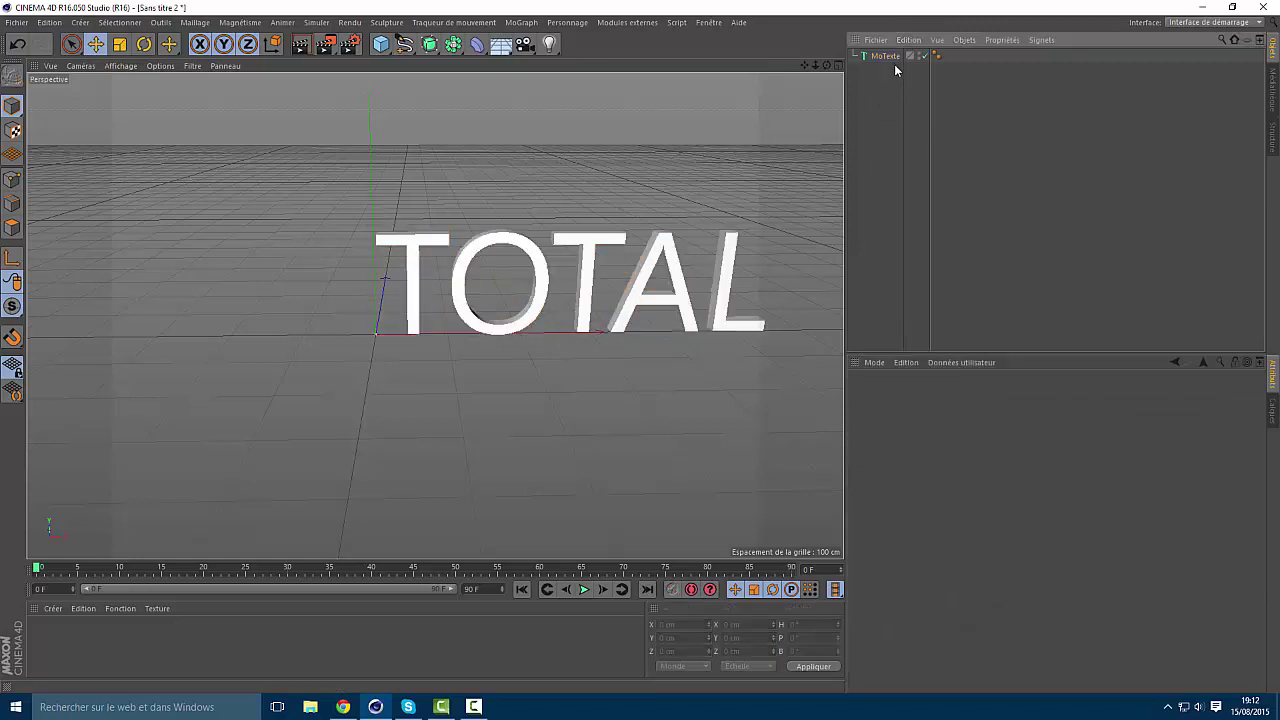
Rename the MoText object as TOTAL
click(886, 57)
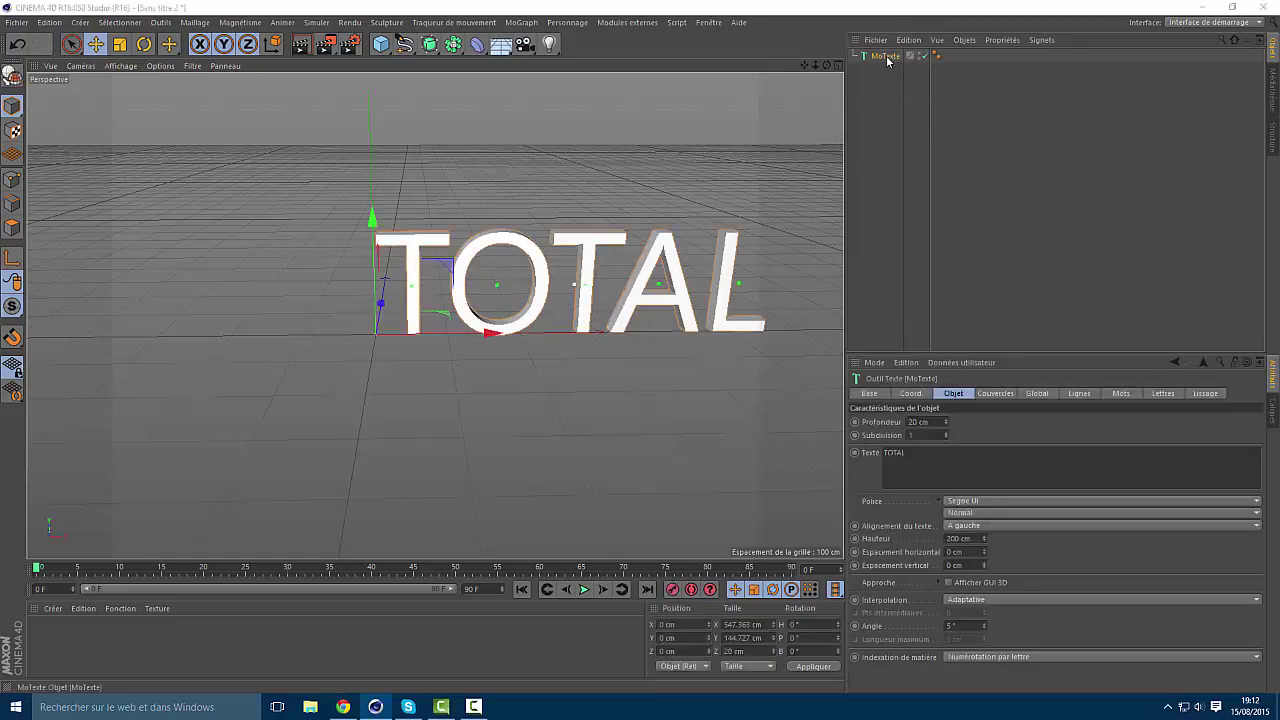
double_click(886, 57)
key(Return)
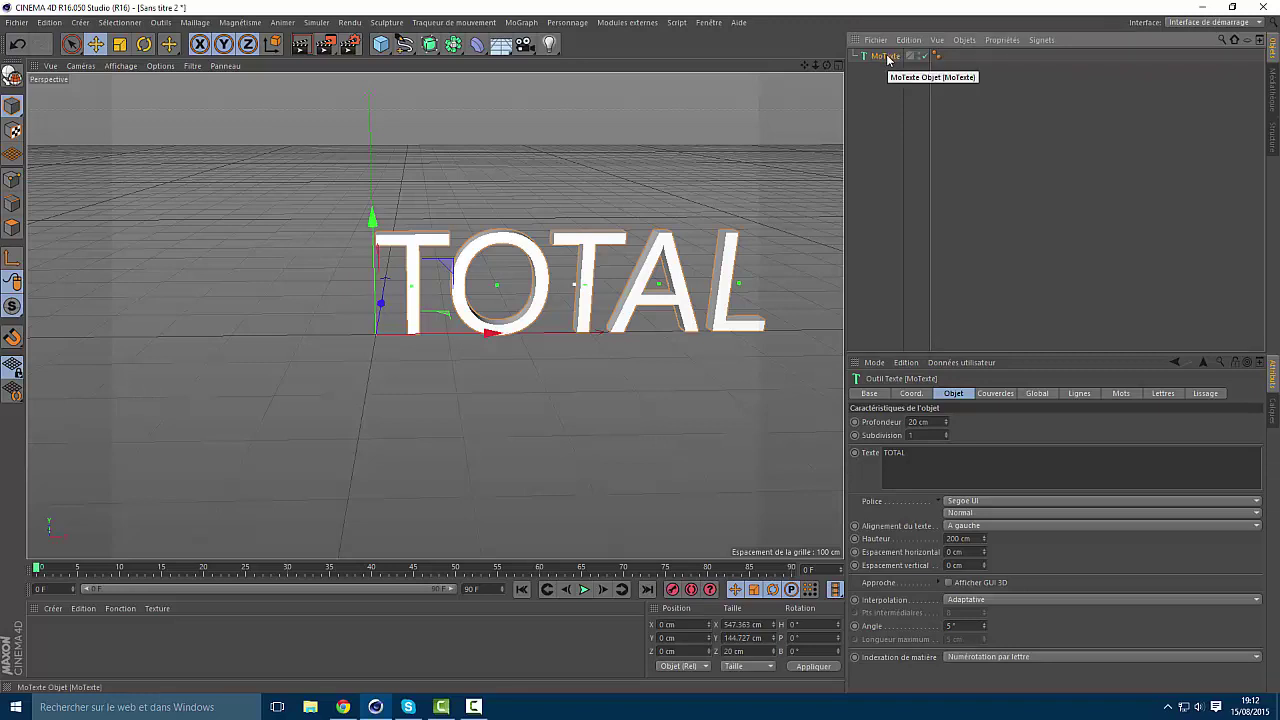
double_click(887, 57)
key(BackSpace)
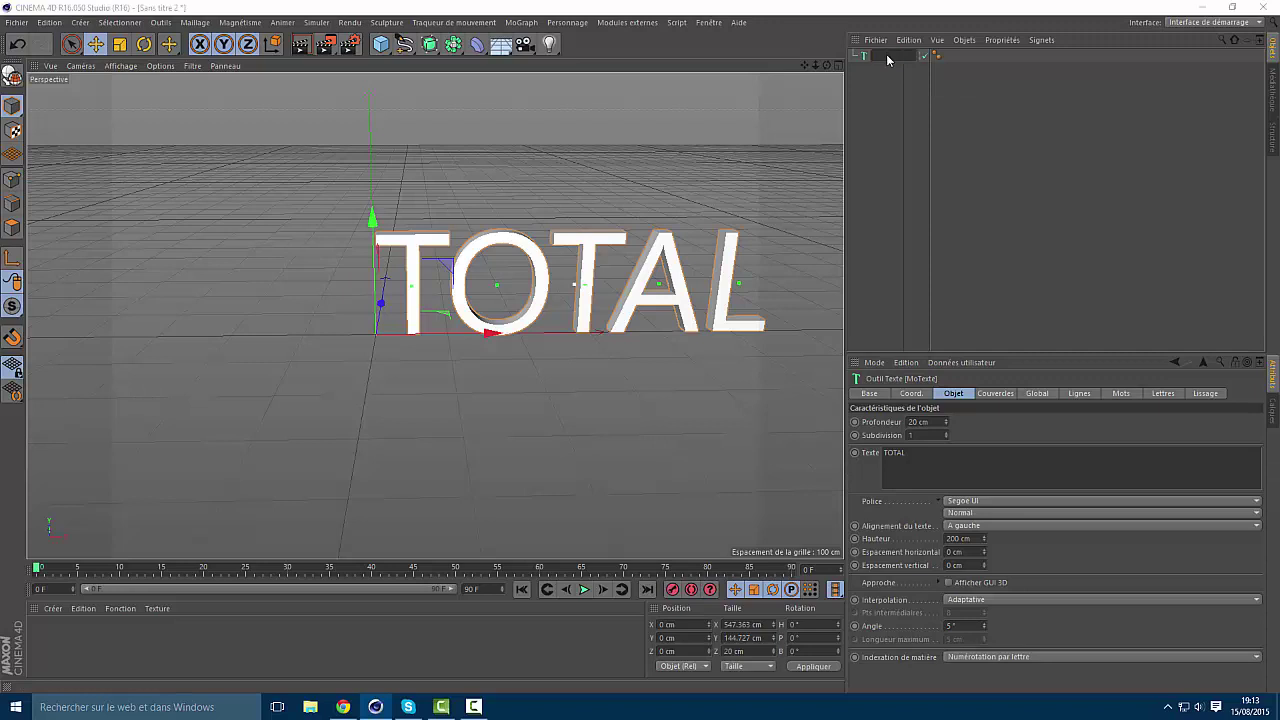
text(TOTAL)
key(Return)
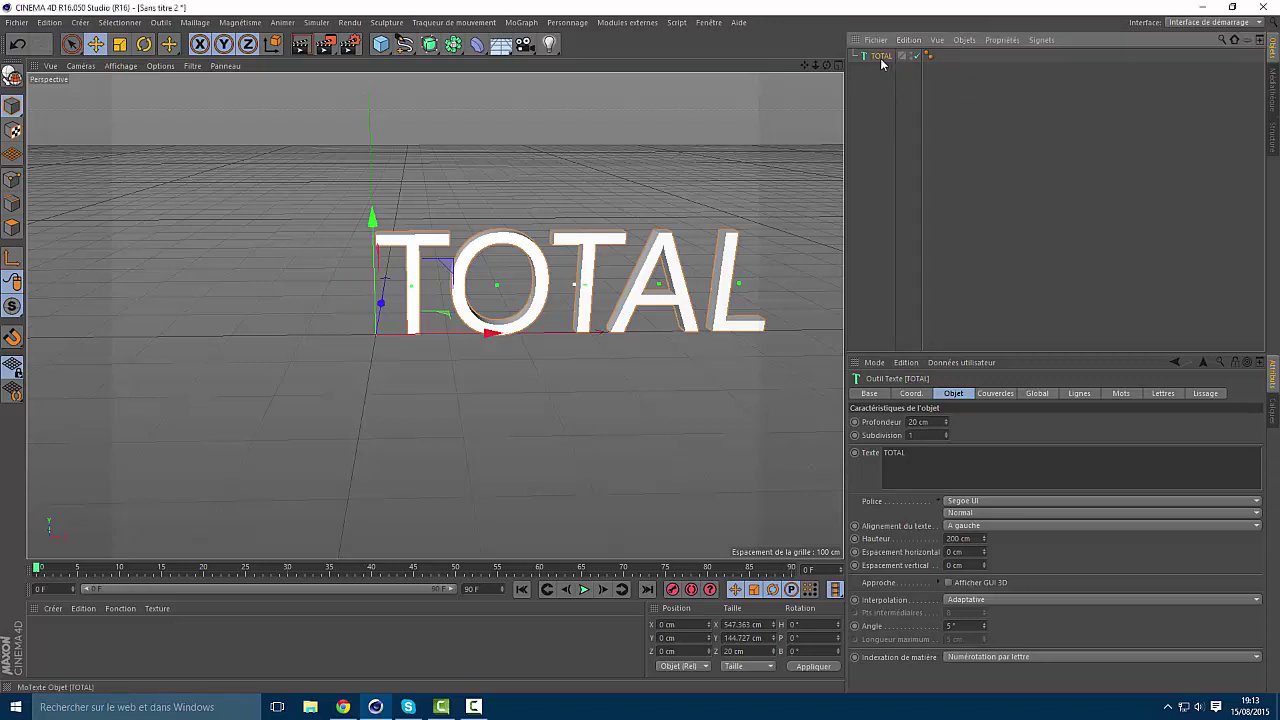
key(ctrl+c)
key(ctrl+v)
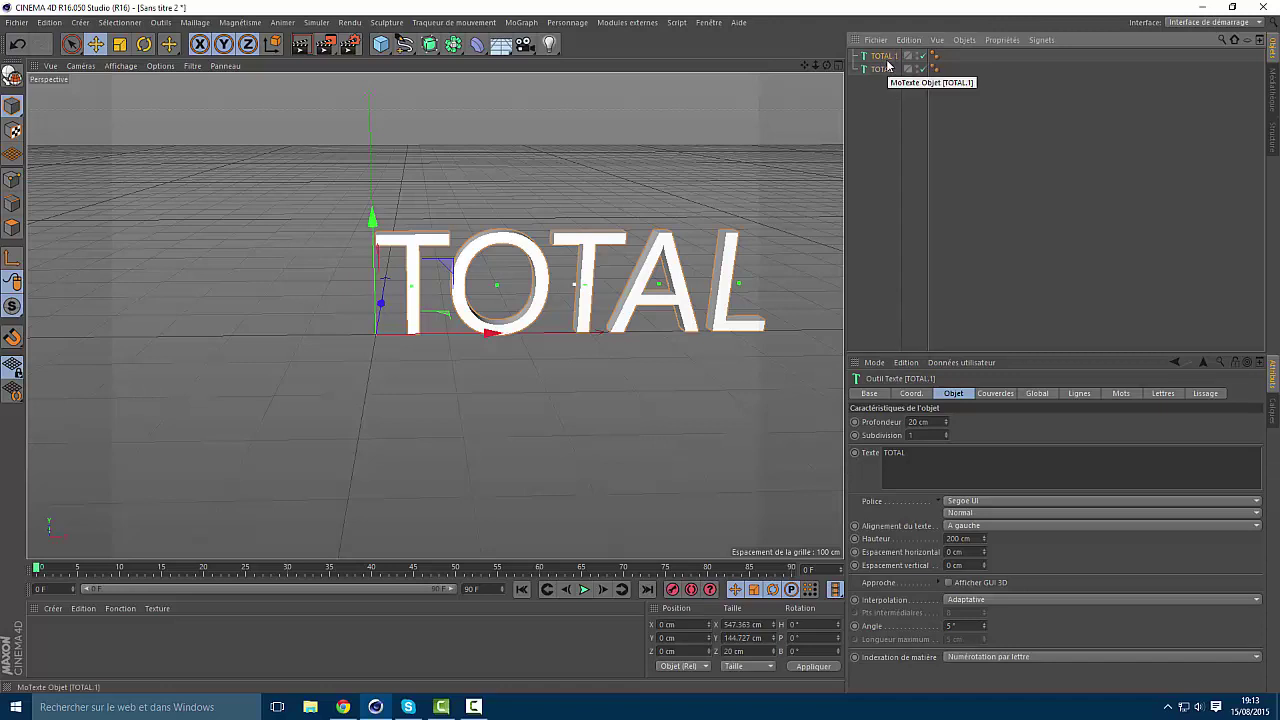
key(Delete)
Remove the duplicate TOTAL.1 object and set the remaining TOTAL text's font to Impact
click(884, 56)
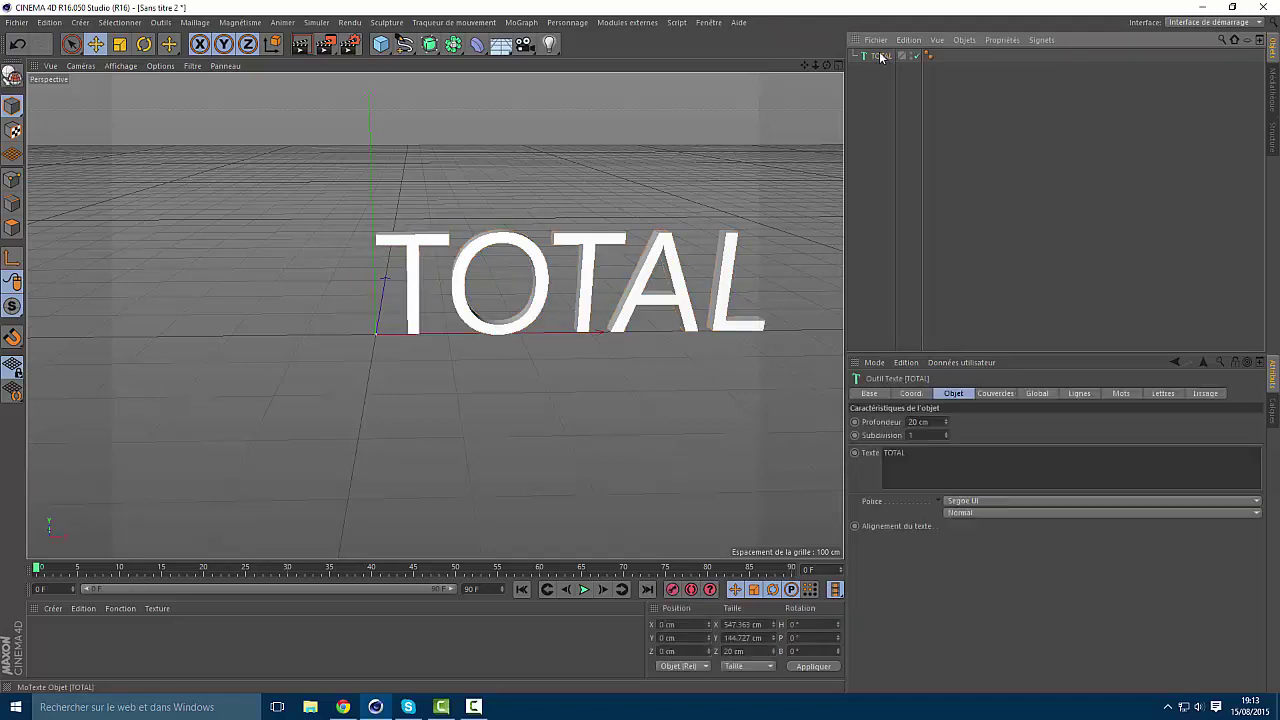
click(974, 501)
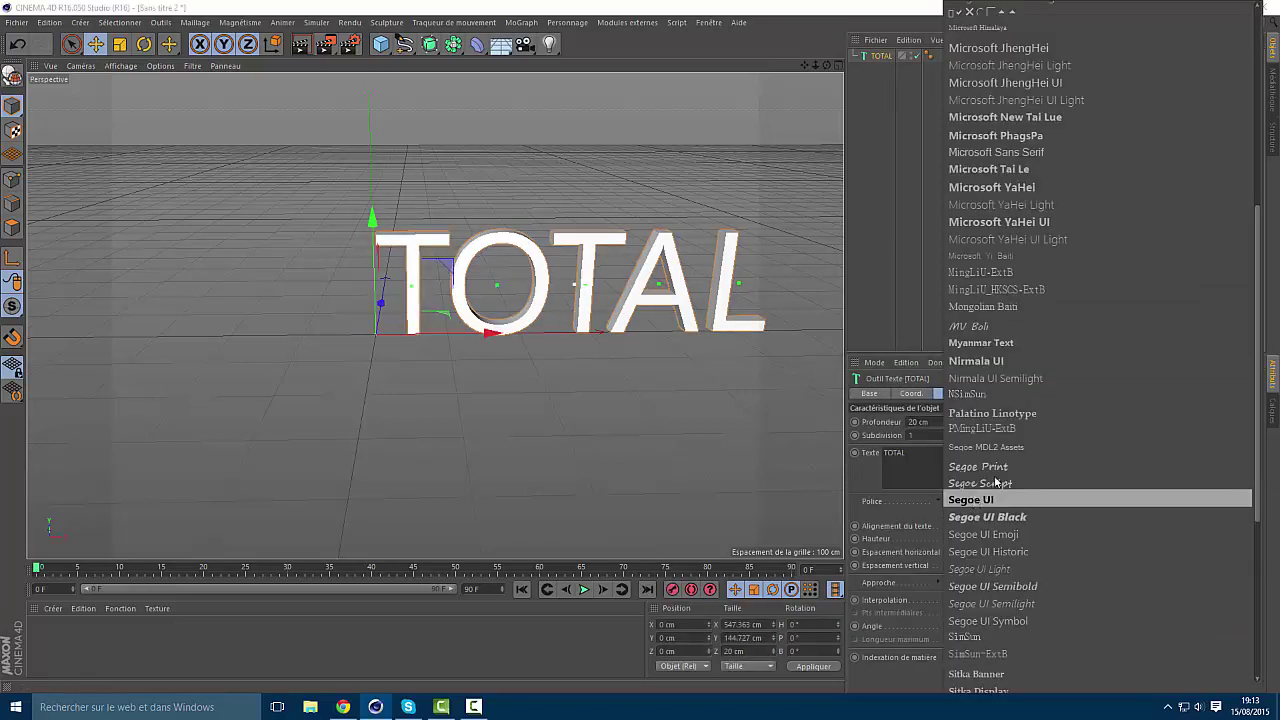
scroll(1005, 470, up, 8)
scroll(1012, 463, up, 1)
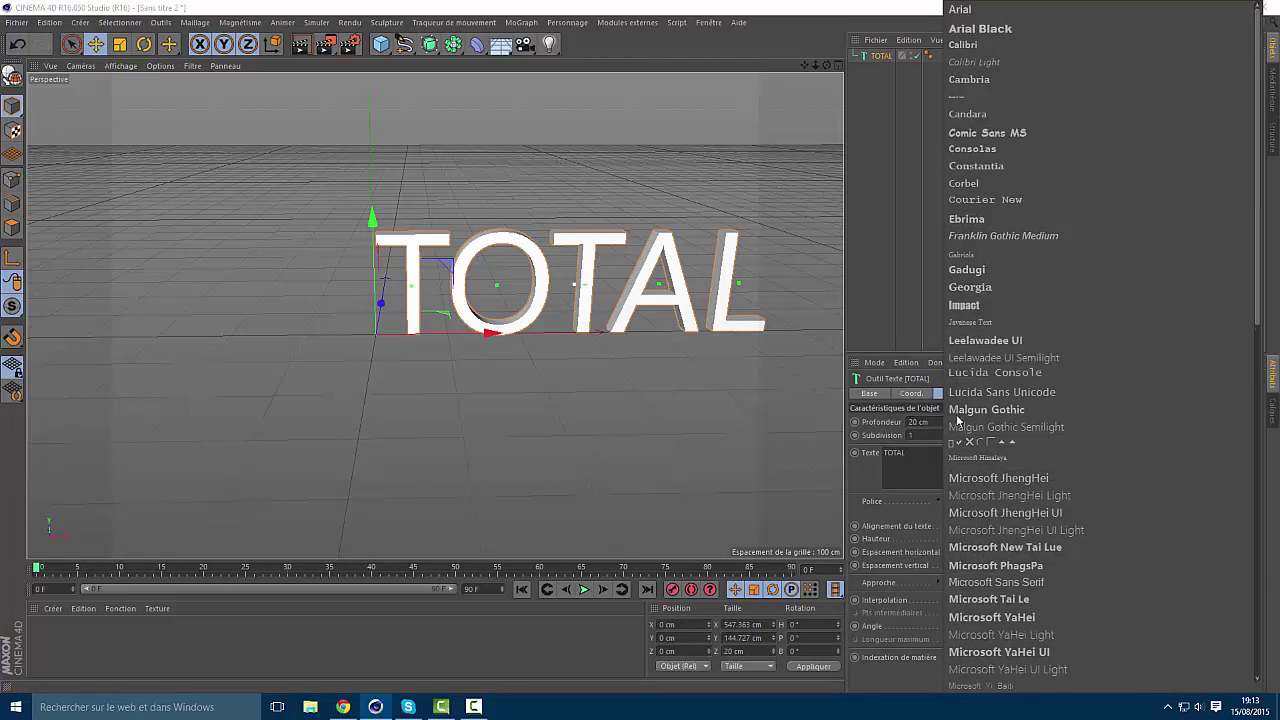
scroll(1056, 464, down, 8)
scroll(1056, 459, down, 8)
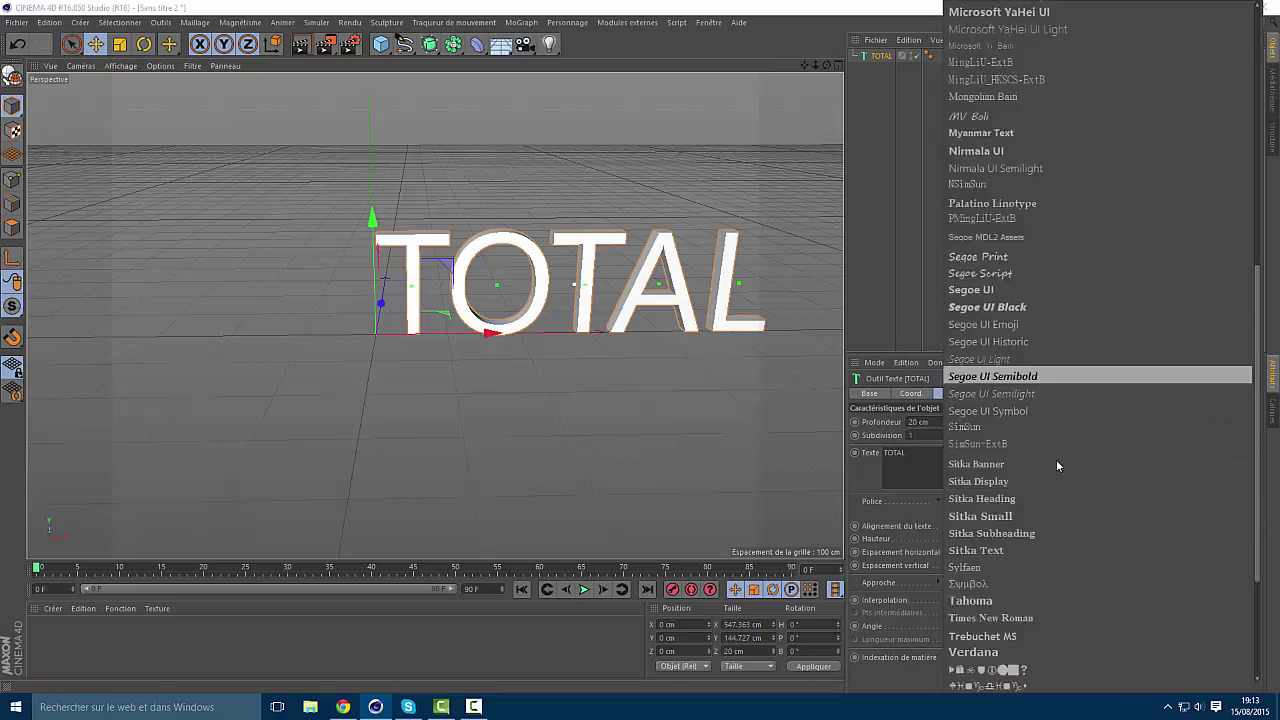
scroll(1056, 459, up, 7)
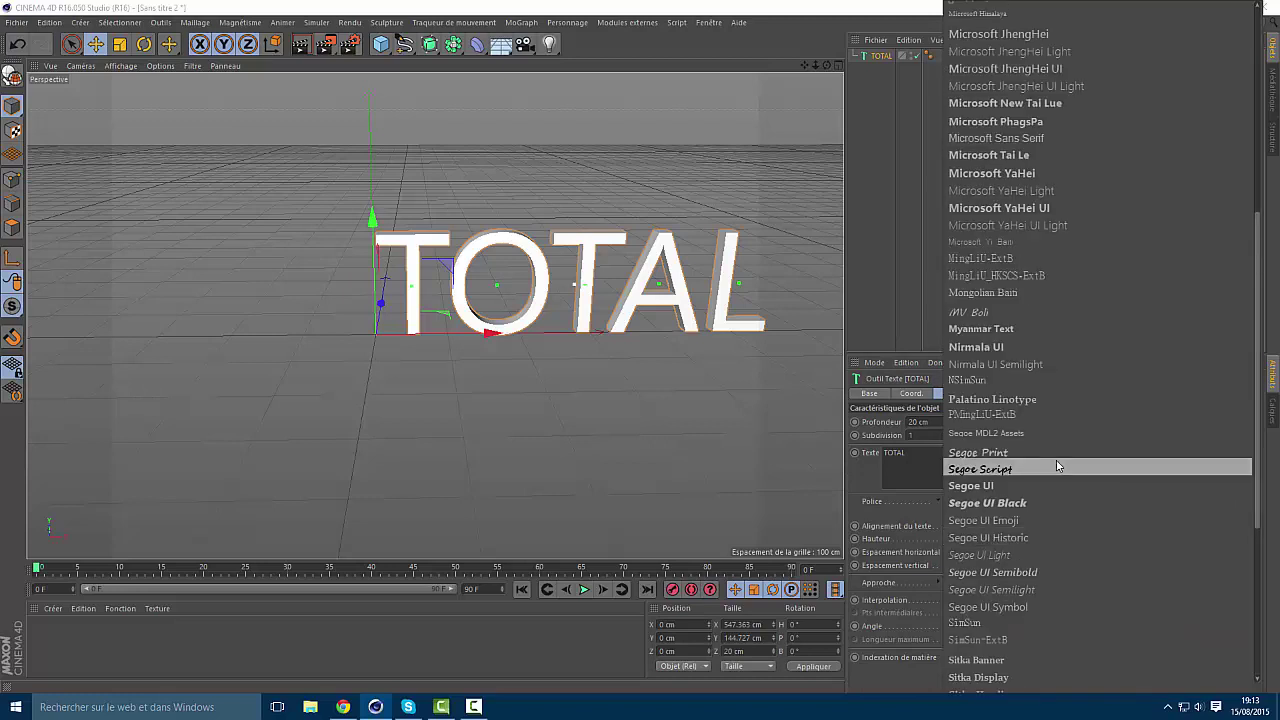
scroll(1056, 460, up, 2)
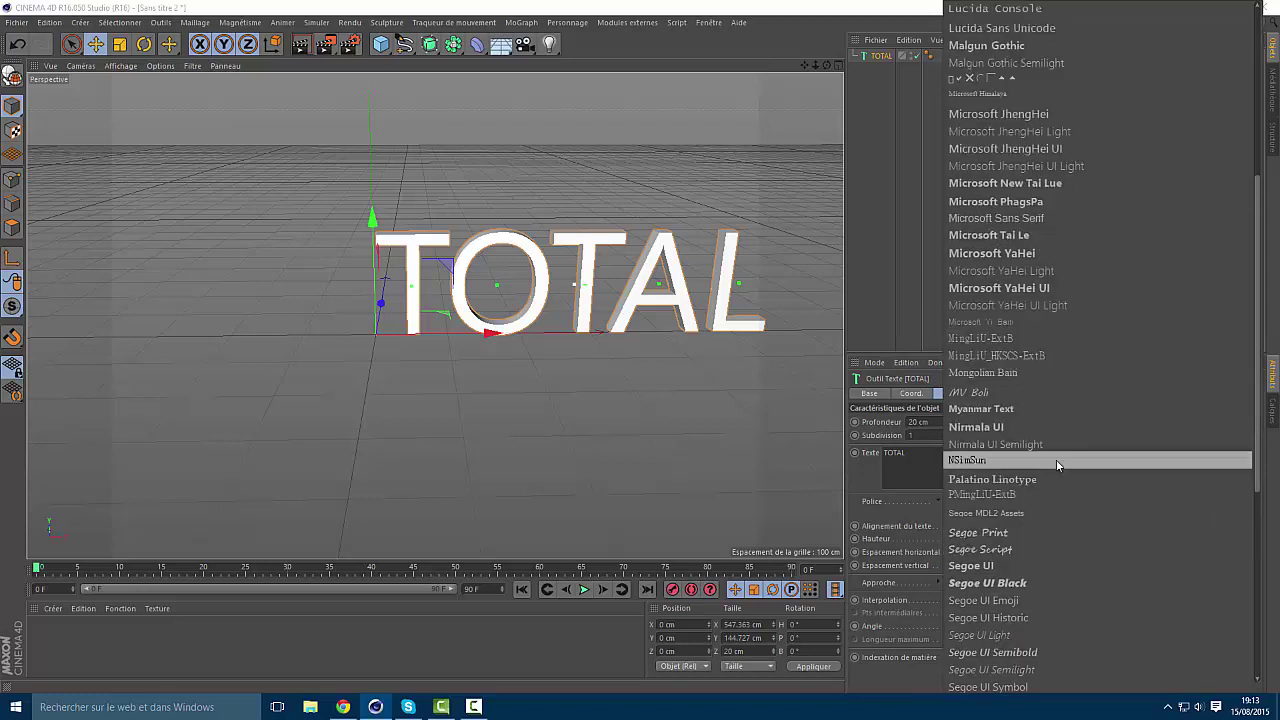
scroll(1056, 462, up, 7)
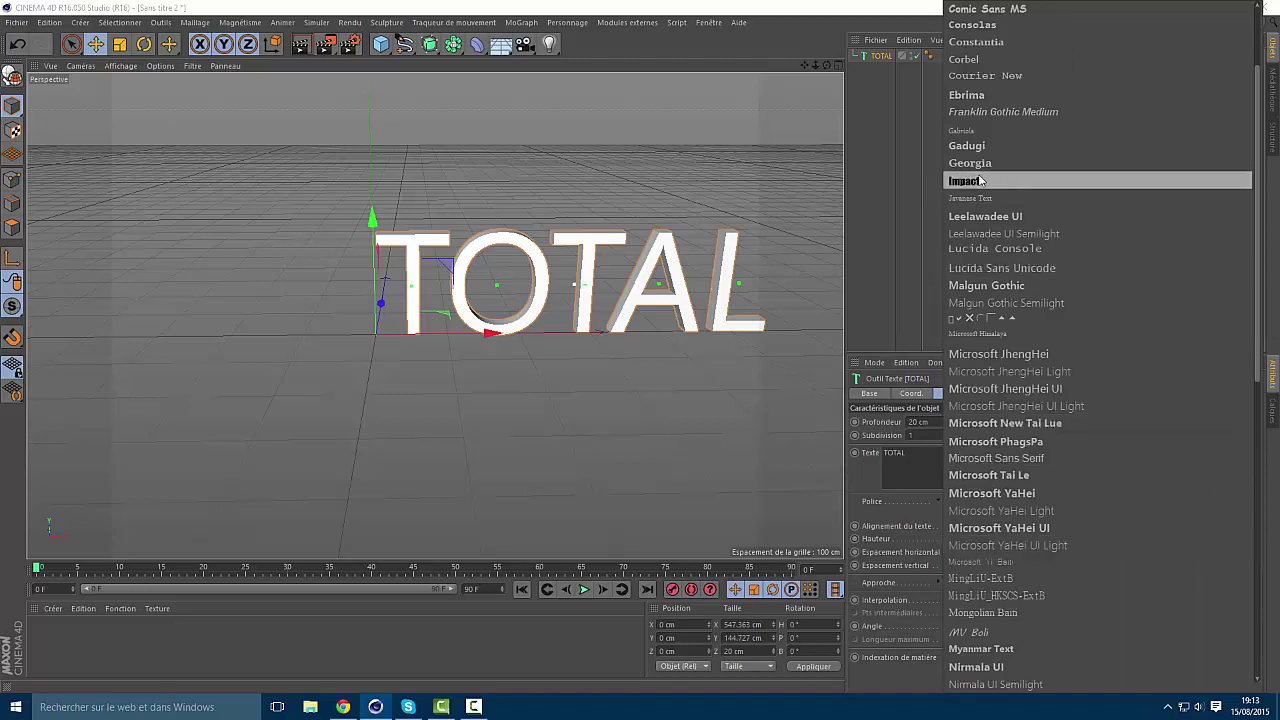
click(965, 181)
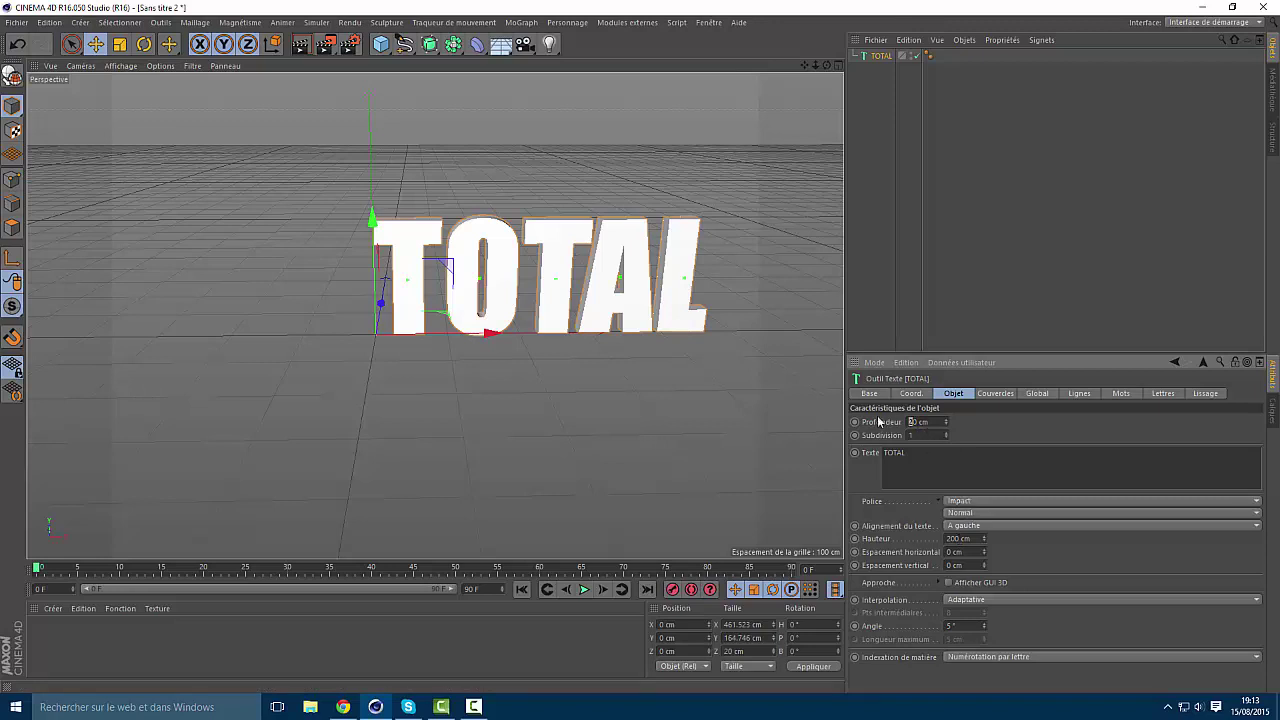
Set the TOTAL text's extrusion depth to 40 cm
click(911, 422)
key(BackSpace)
text(4)
key(Return)
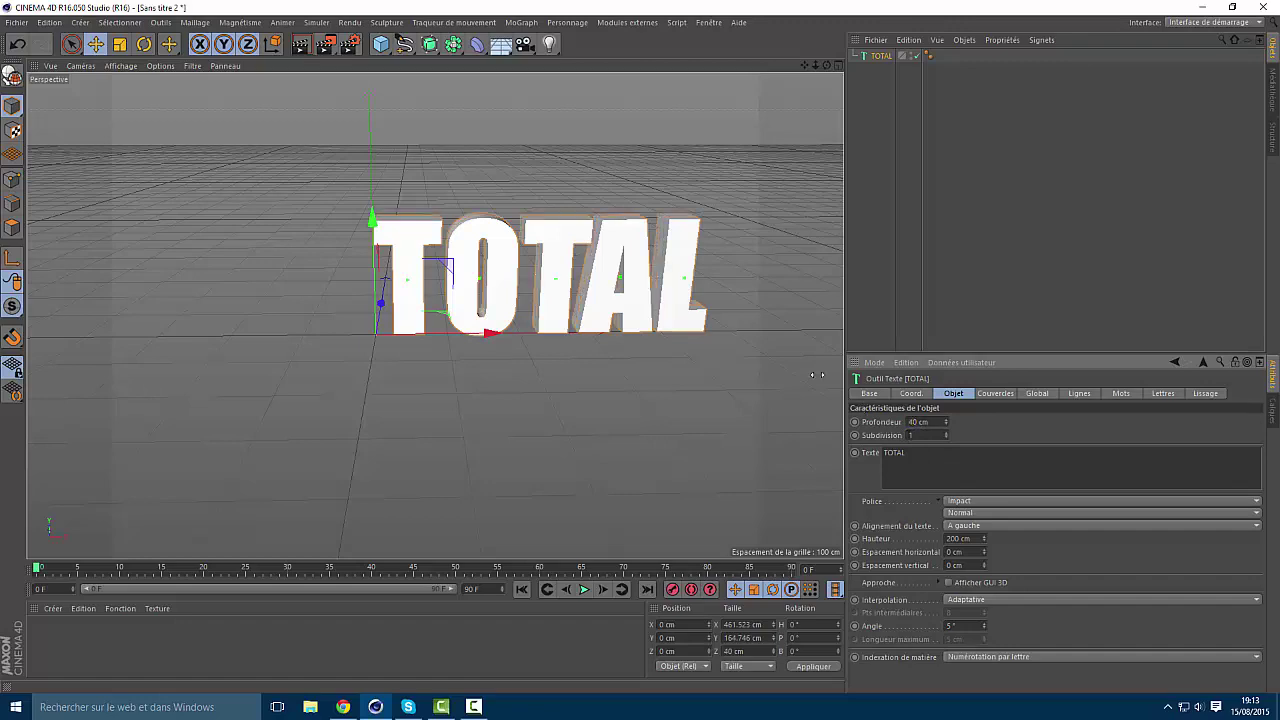
alt+drag(817, 375, 378, 293)
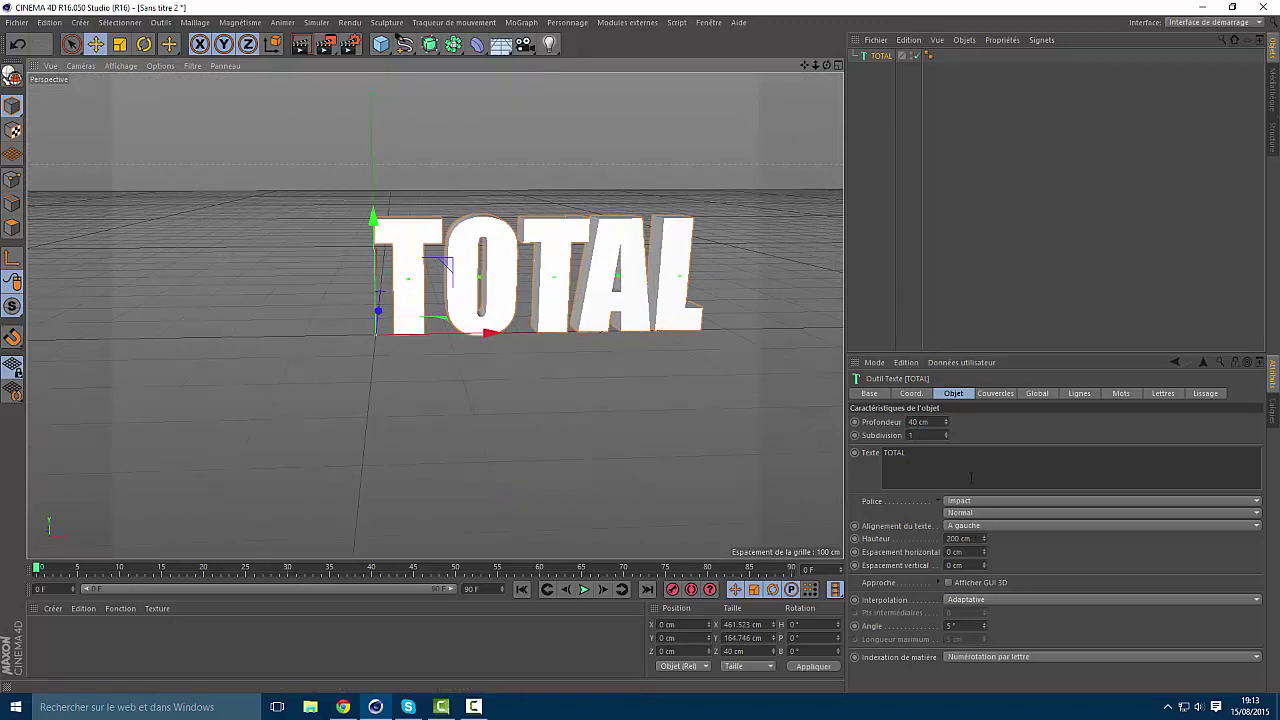
Tighten the TOTAL lettering by setting its horizontal spacing to -10 cm
click(951, 552)
text(-8)
key(BackSpace)
text(1)
key(Return)
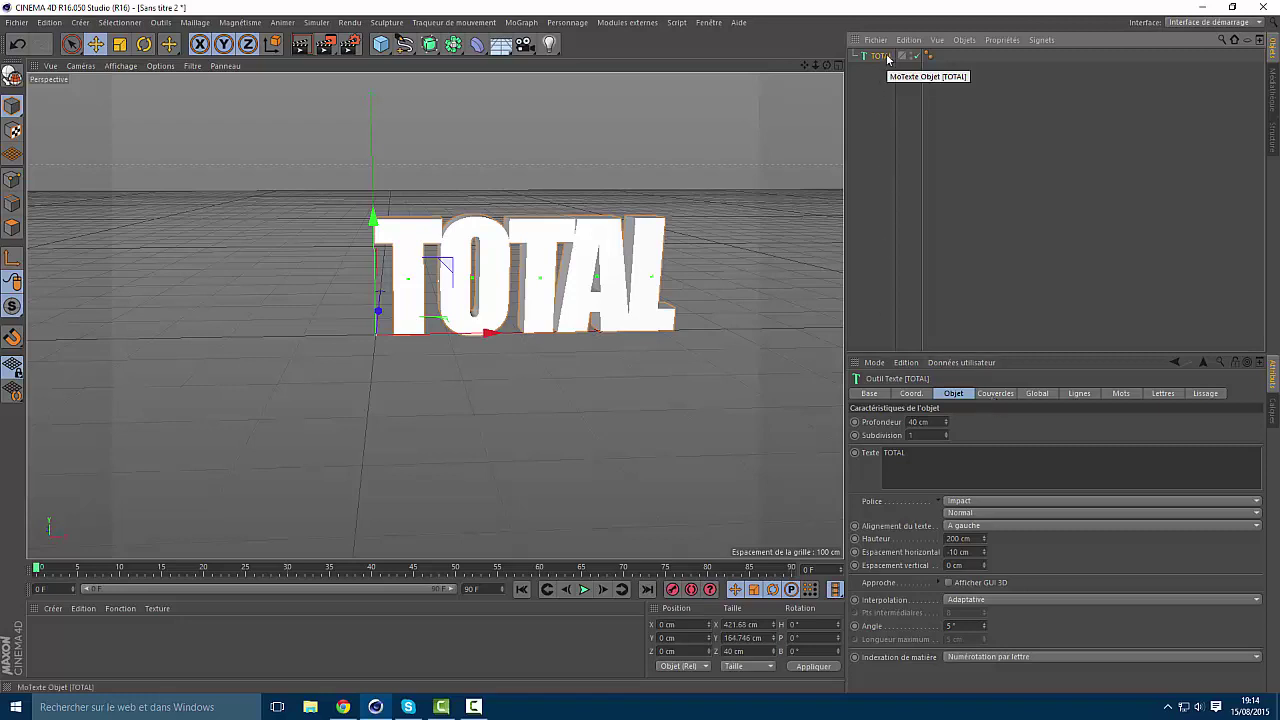
Duplicate the TOTAL text object, naming the copy BLACK and placing it below TOTAL in the object hierarchy
ctrl+drag(887, 58, 885, 67)
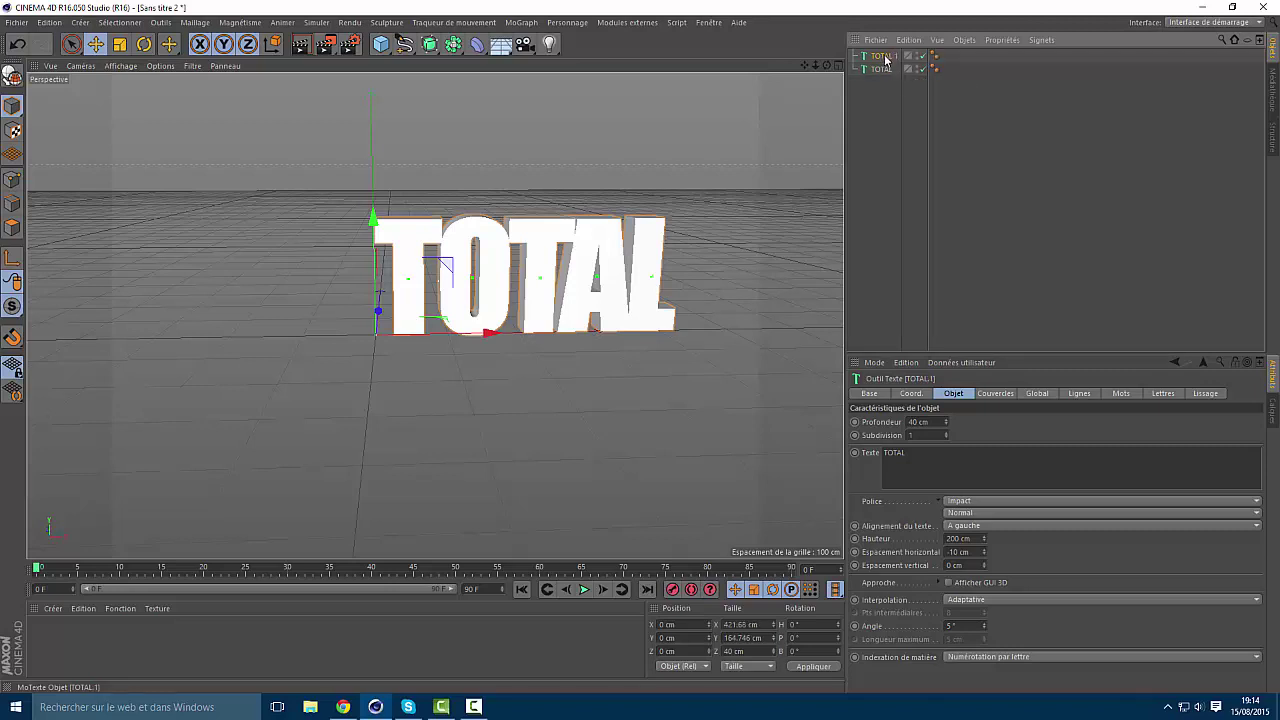
double_click(885, 57)
text(bla)
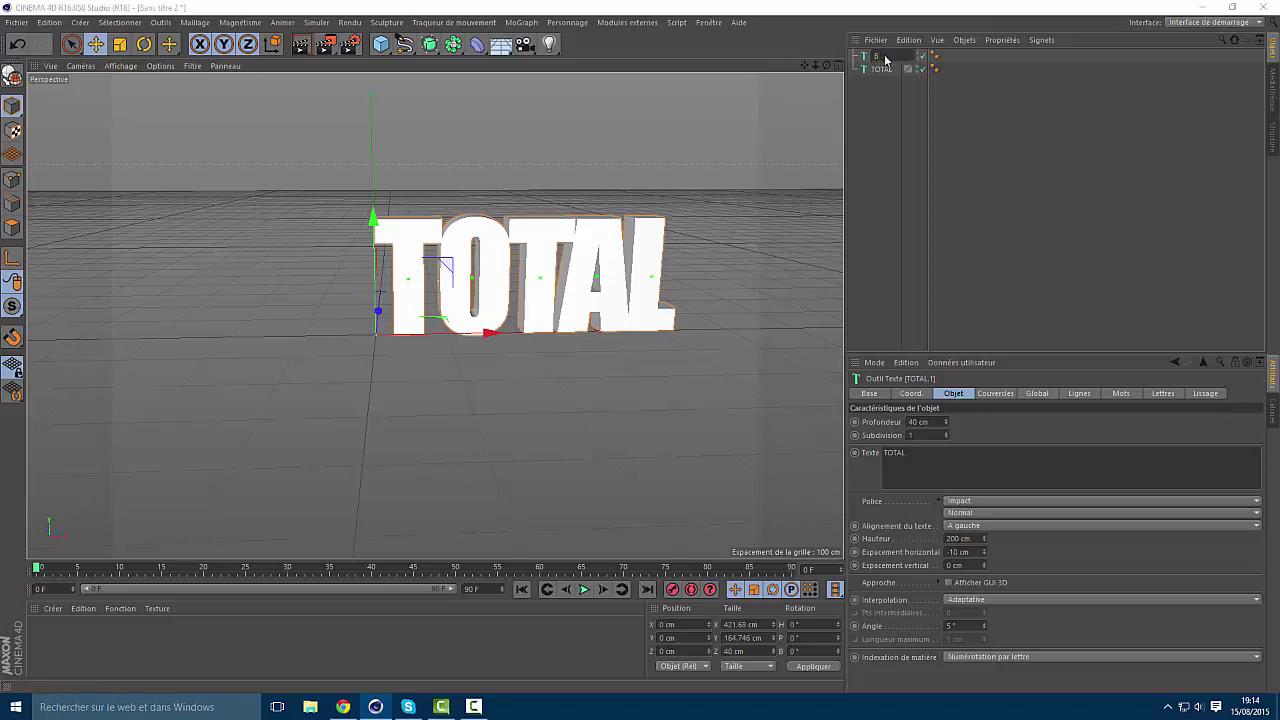
key(Return)
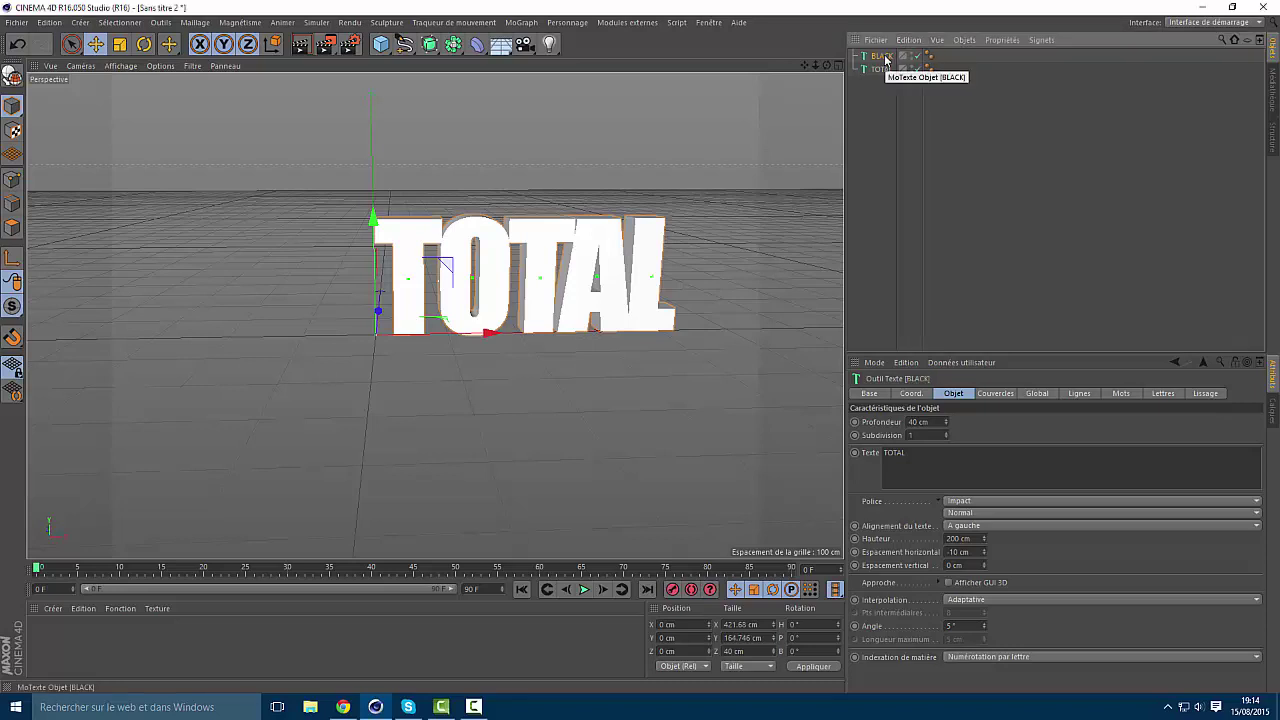
mouse_move(885, 58)
mouse_down()
mouse_move(894, 89)
mouse_move(882, 70)
mouse_up()
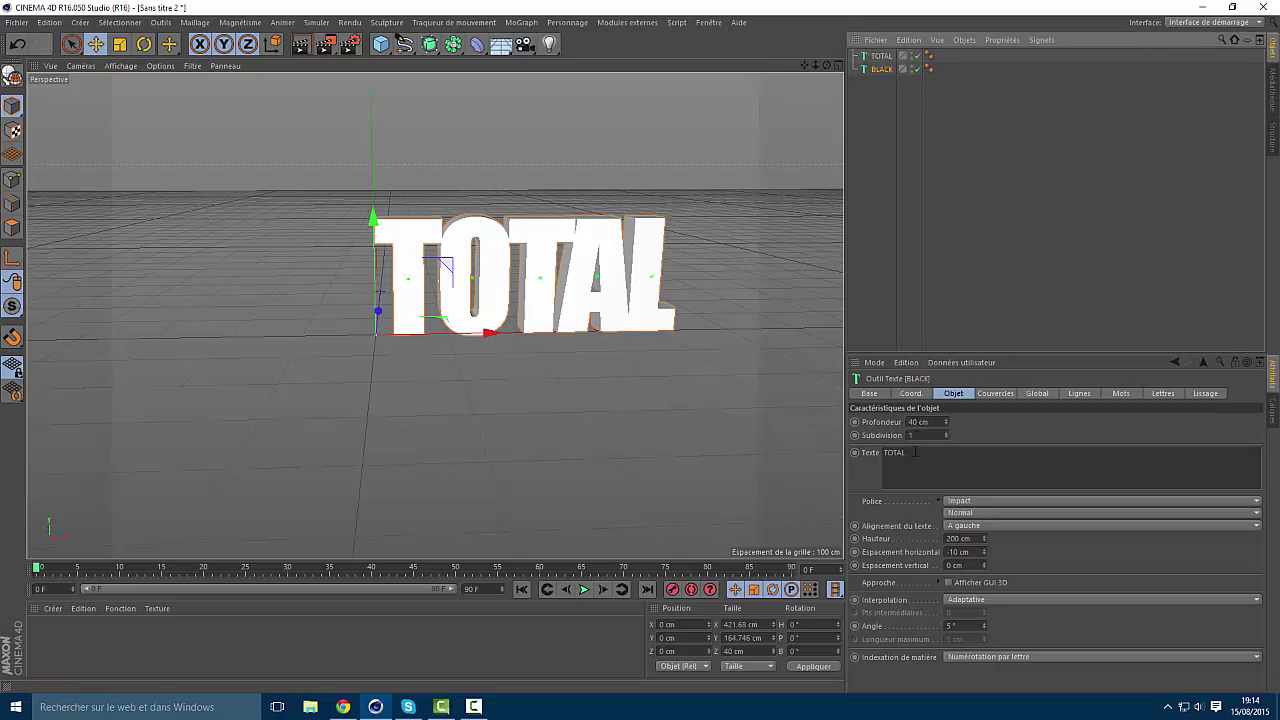
Replace the text content of the BLACK object with BLACK
drag(915, 452, 792, 450)
key(BackSpace)
text(b)
key(BackSpace)
key(b)
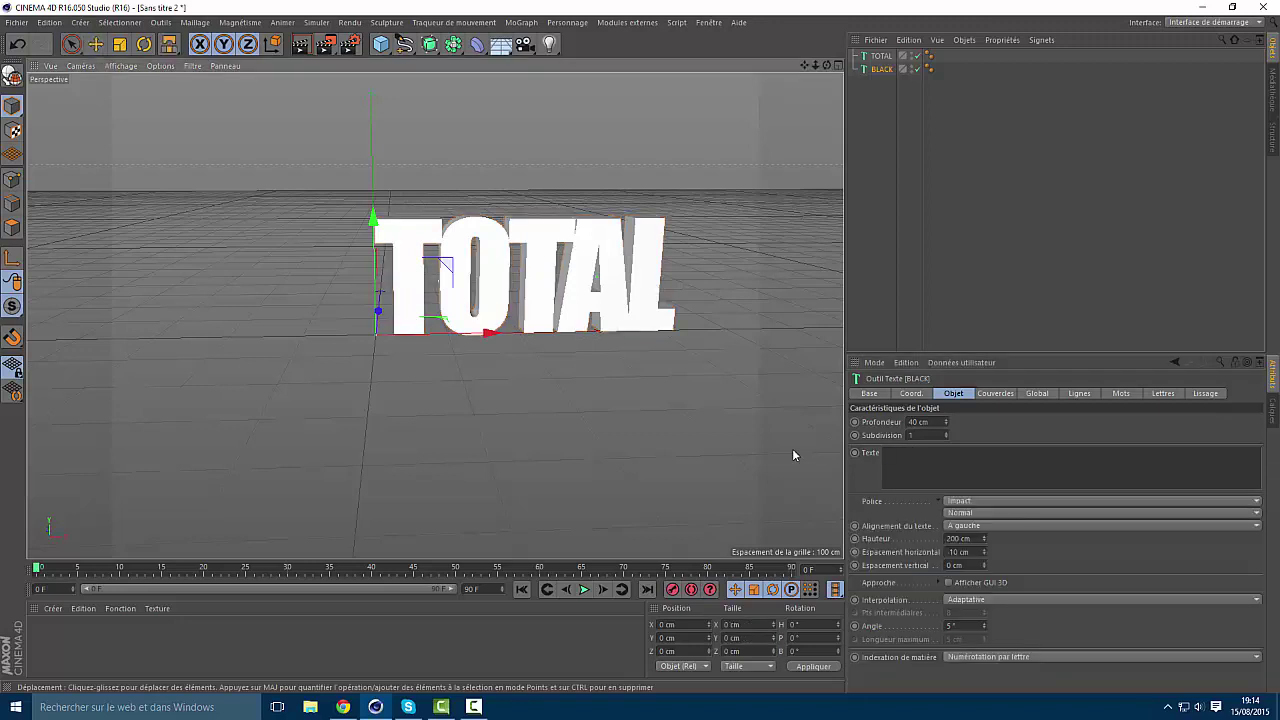
click(881, 70)
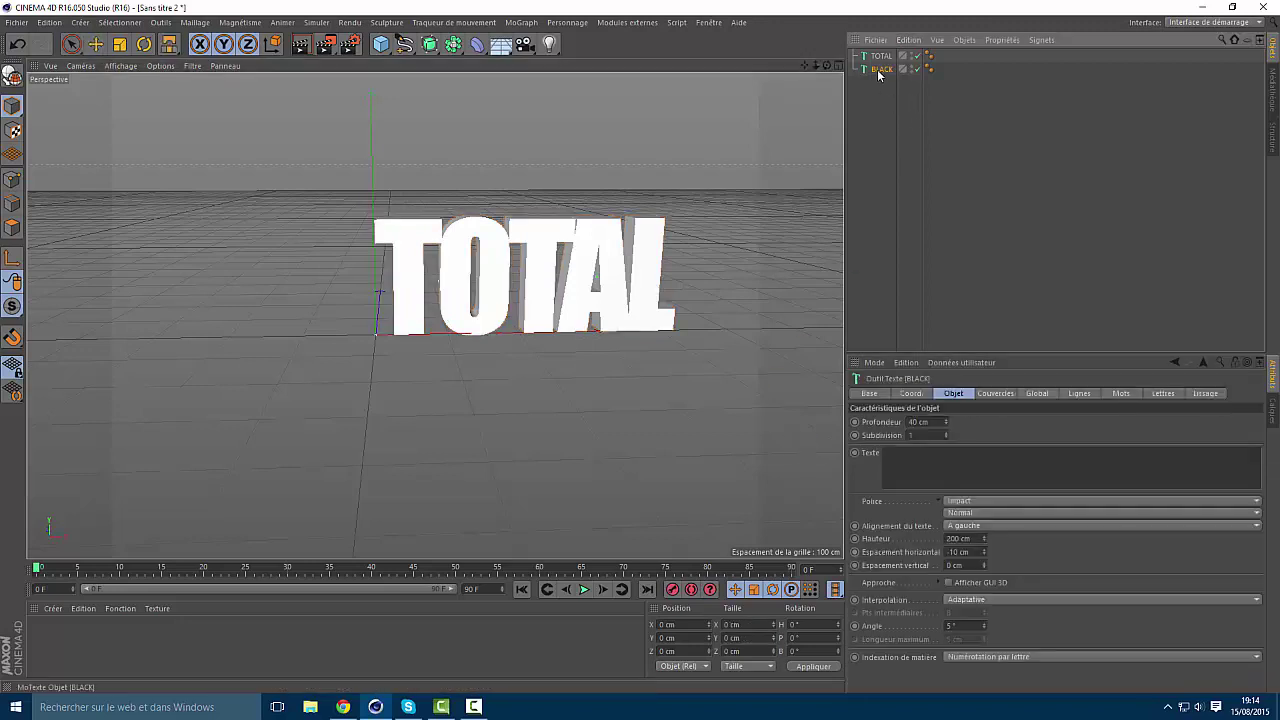
click(899, 455)
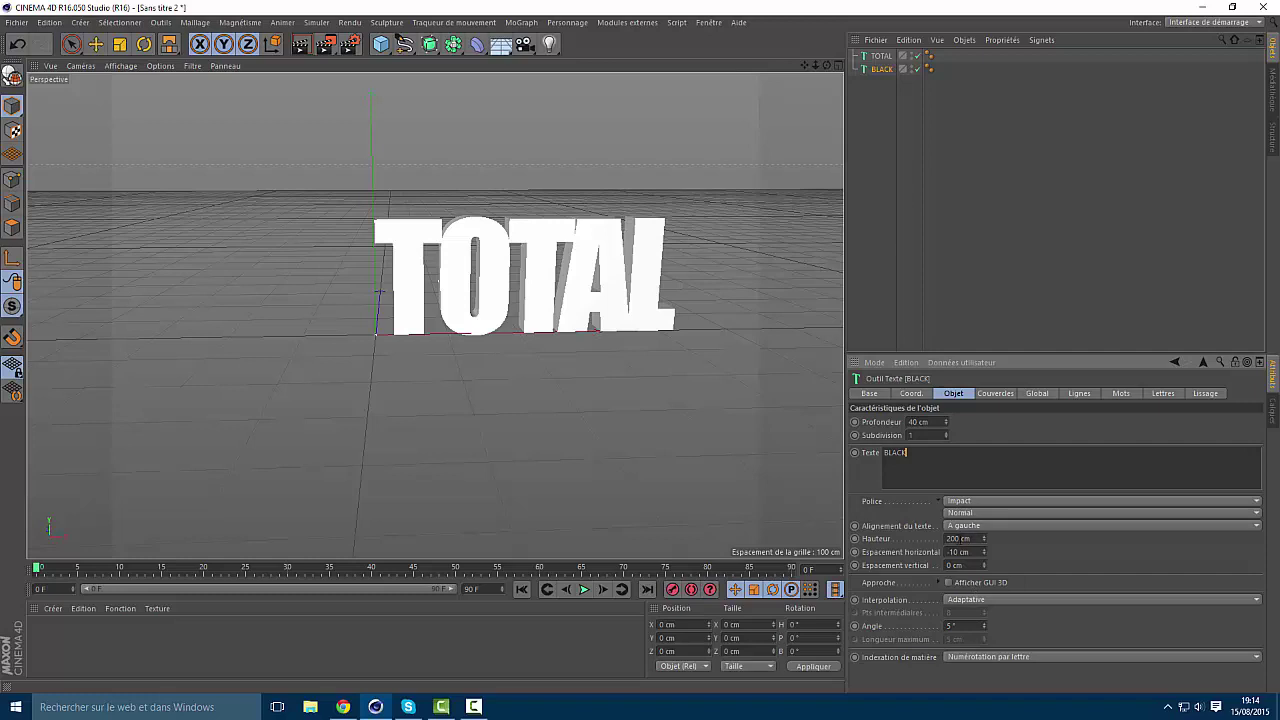
Set the BLACK text's height to 250 cm
double_click(952, 538)
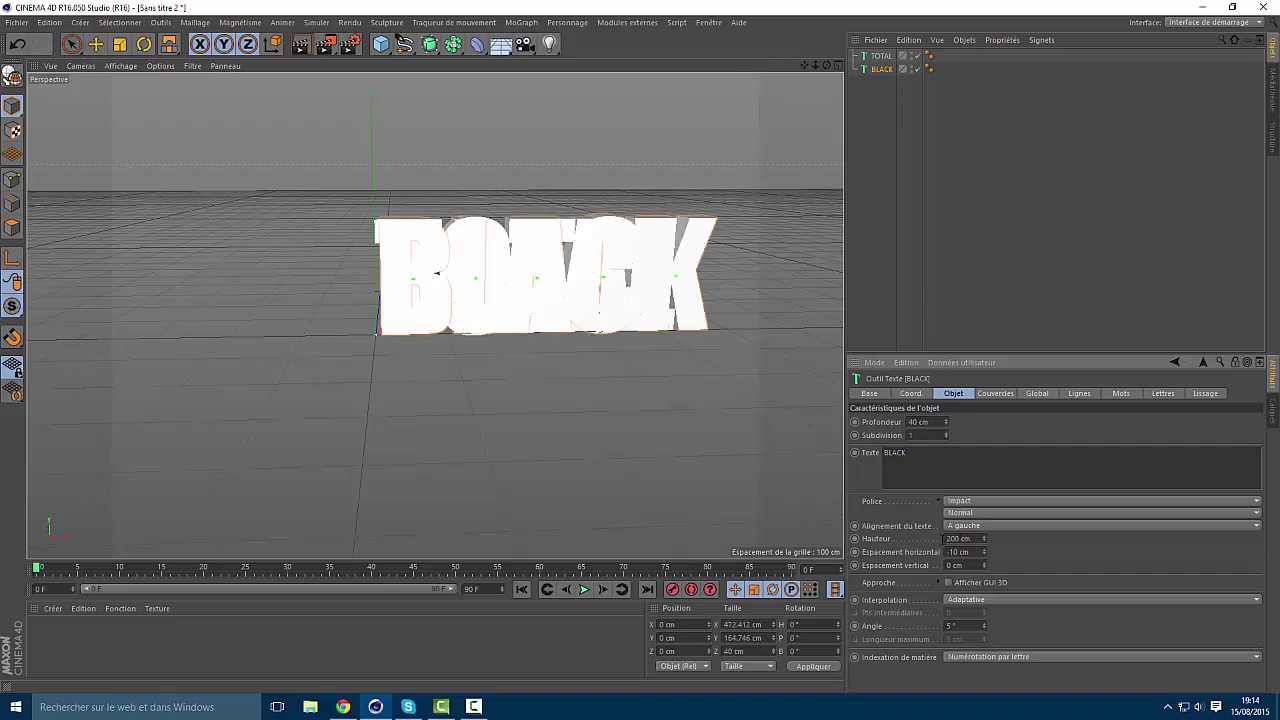
key(BackSpace)
key(ctrl+z)
key(Return)
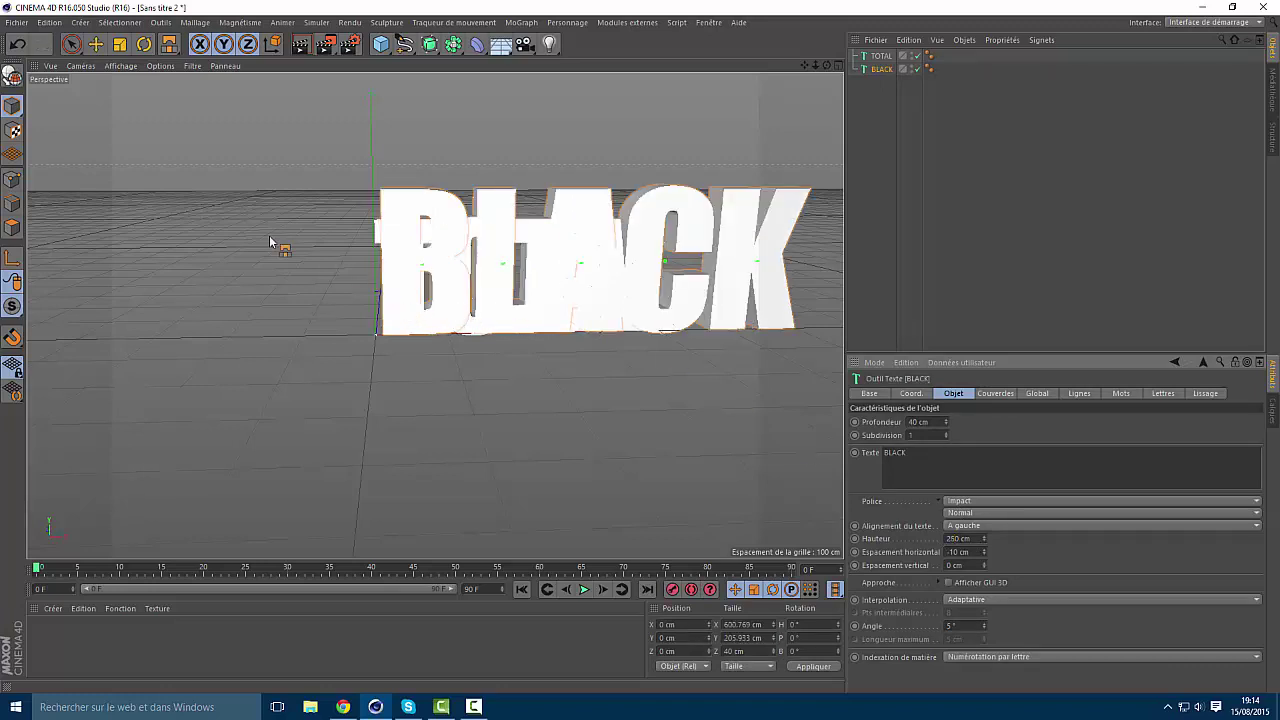
Move the BLACK text directly under TOTAL, to about X 16.5 cm and Y -196 cm
click(13, 307)
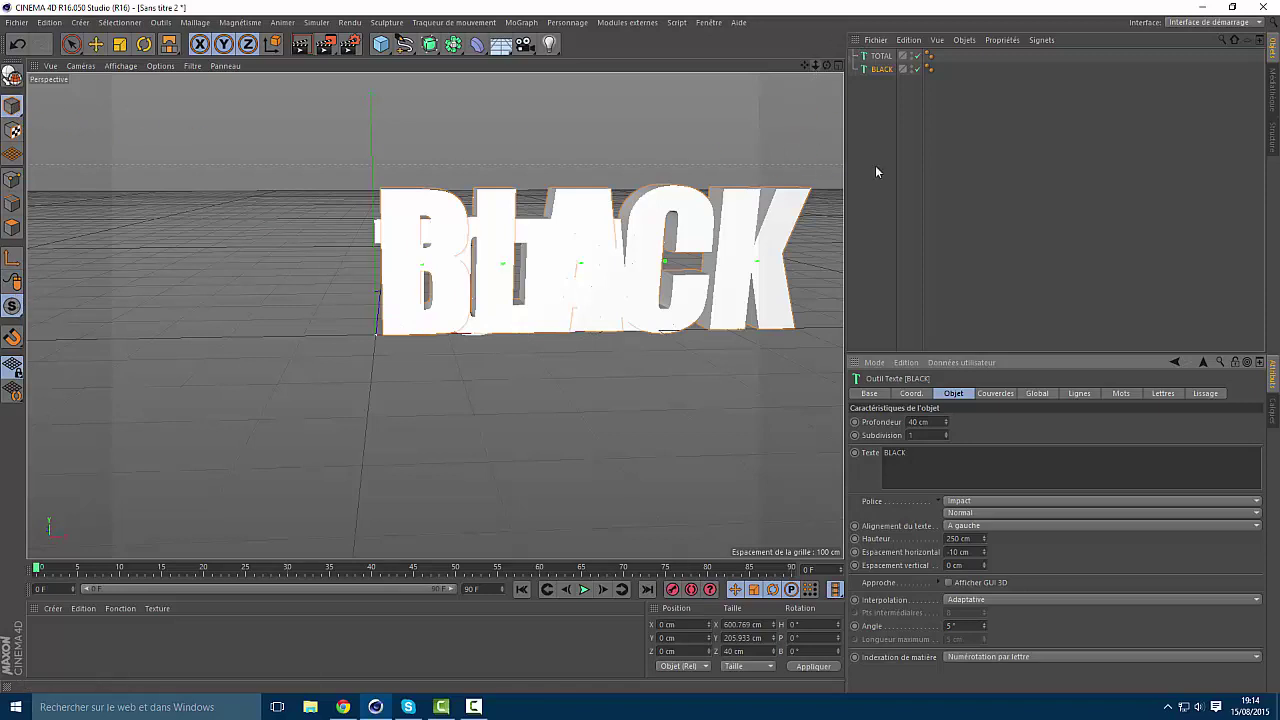
drag(880, 68, 136, 101)
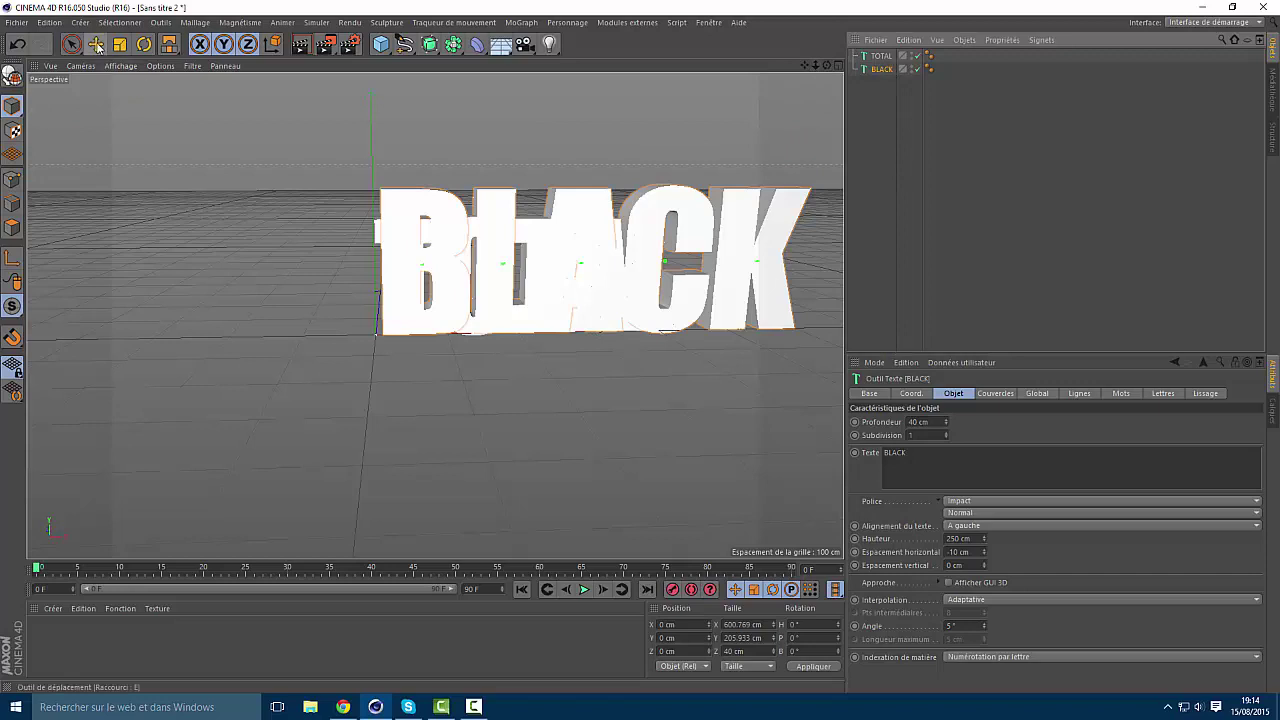
click(96, 44)
drag(375, 284, 345, 405)
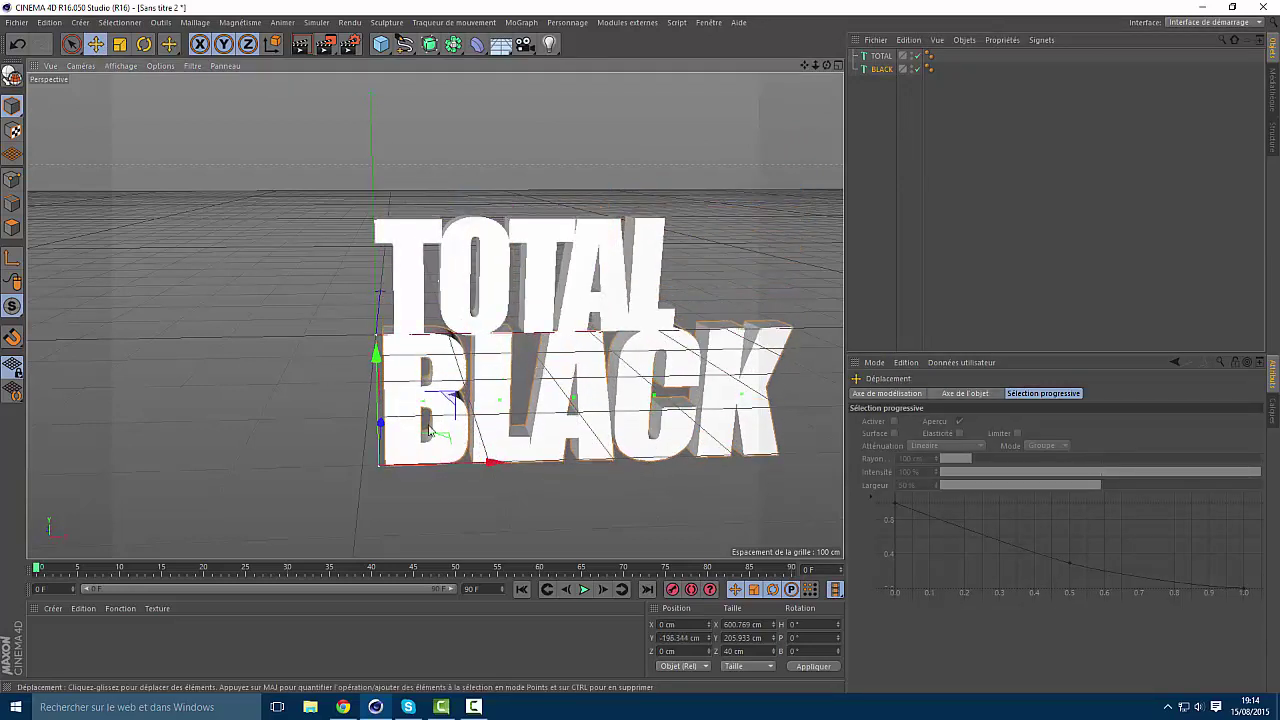
drag(444, 465, 453, 467)
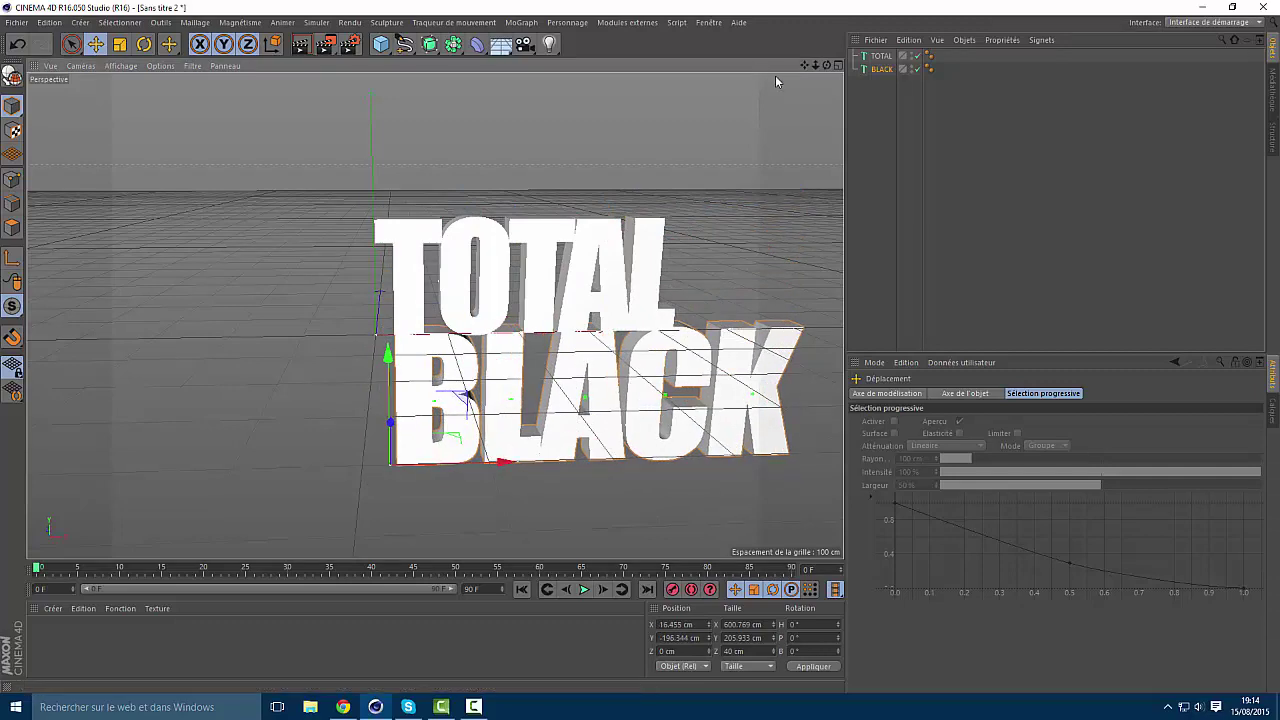
Align the left edge of BLACK with the stem of TOTAL's first T, at about X 14.3 cm
drag(826, 65, 814, 80)
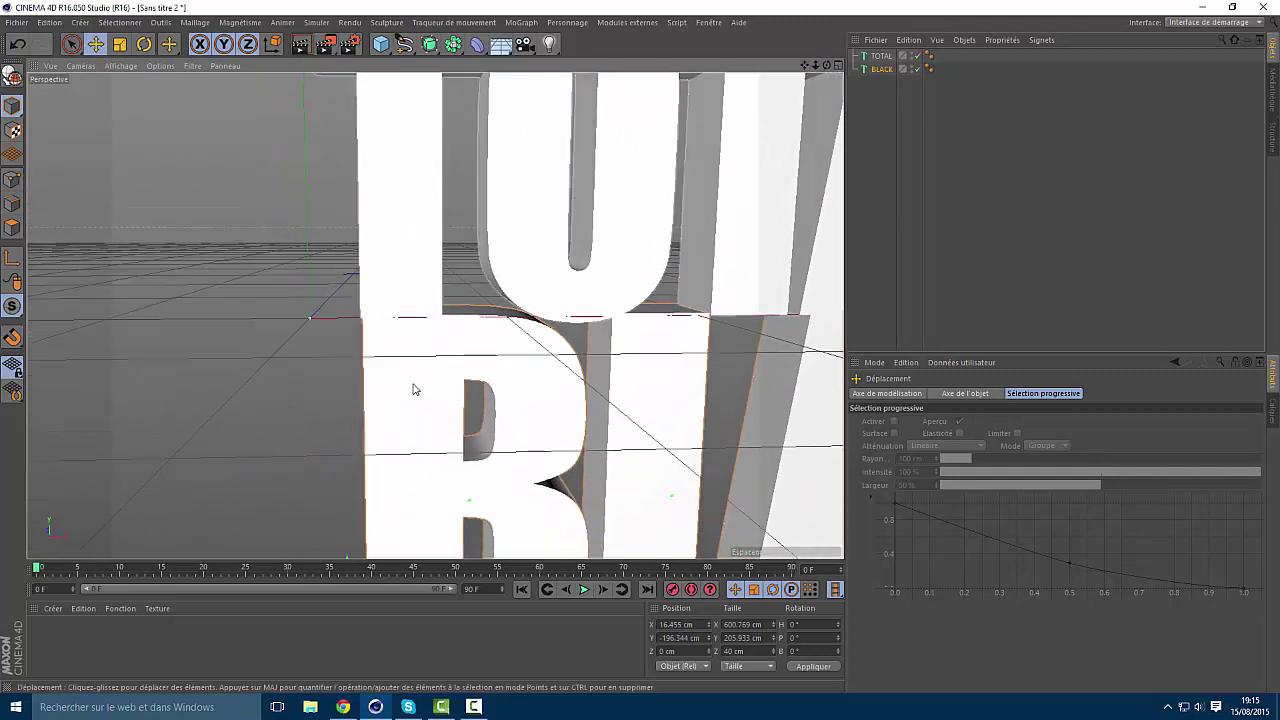
click(404, 394)
scroll(404, 394, down, 3)
scroll(470, 404, down, 2)
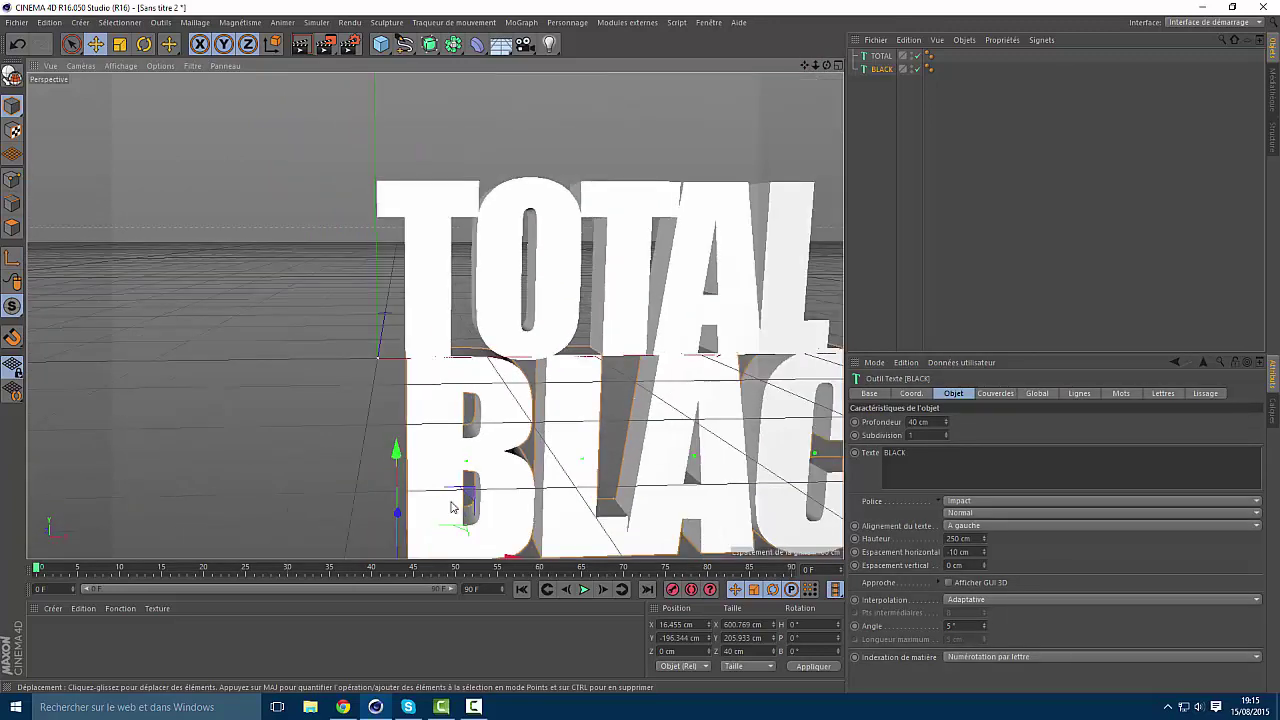
drag(467, 563, 465, 564)
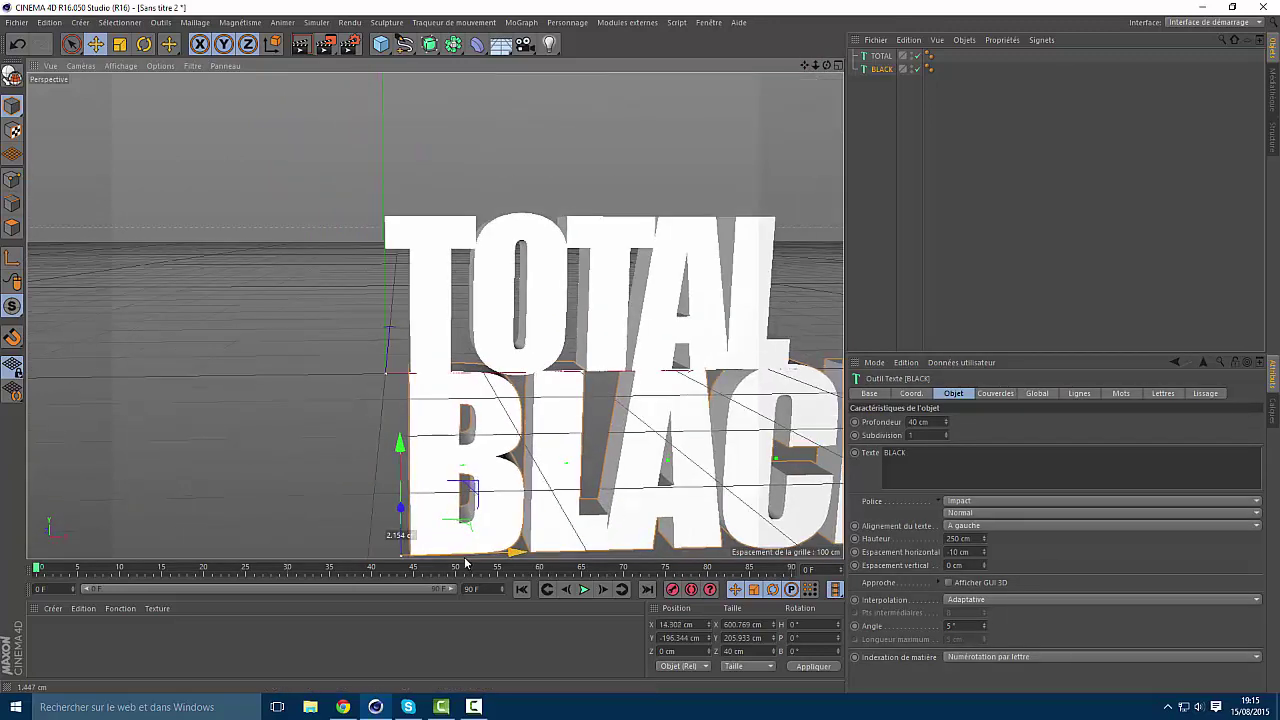
scroll(714, 186, down, 5)
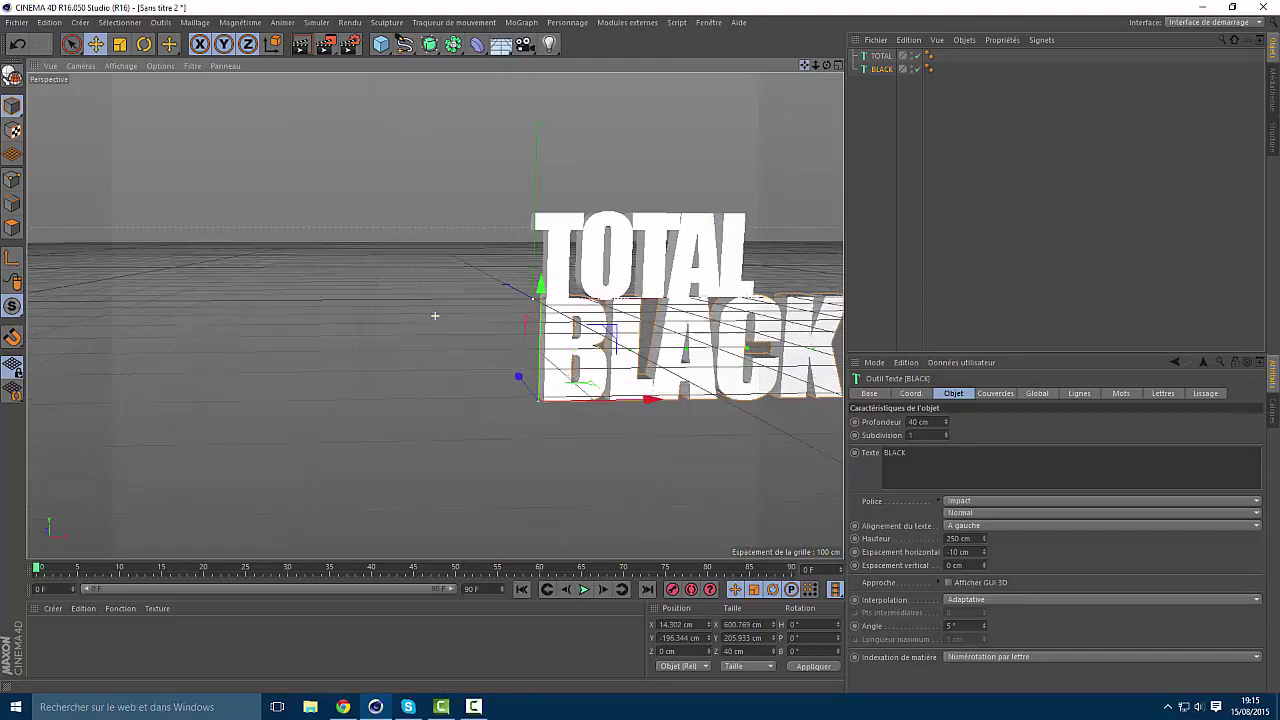
Switch to Chrome to check the word layout in the Total Blackout reference video, and return to Cinema 4D
alt+middle_drag(435, 316, 245, 332)
click(343, 706)
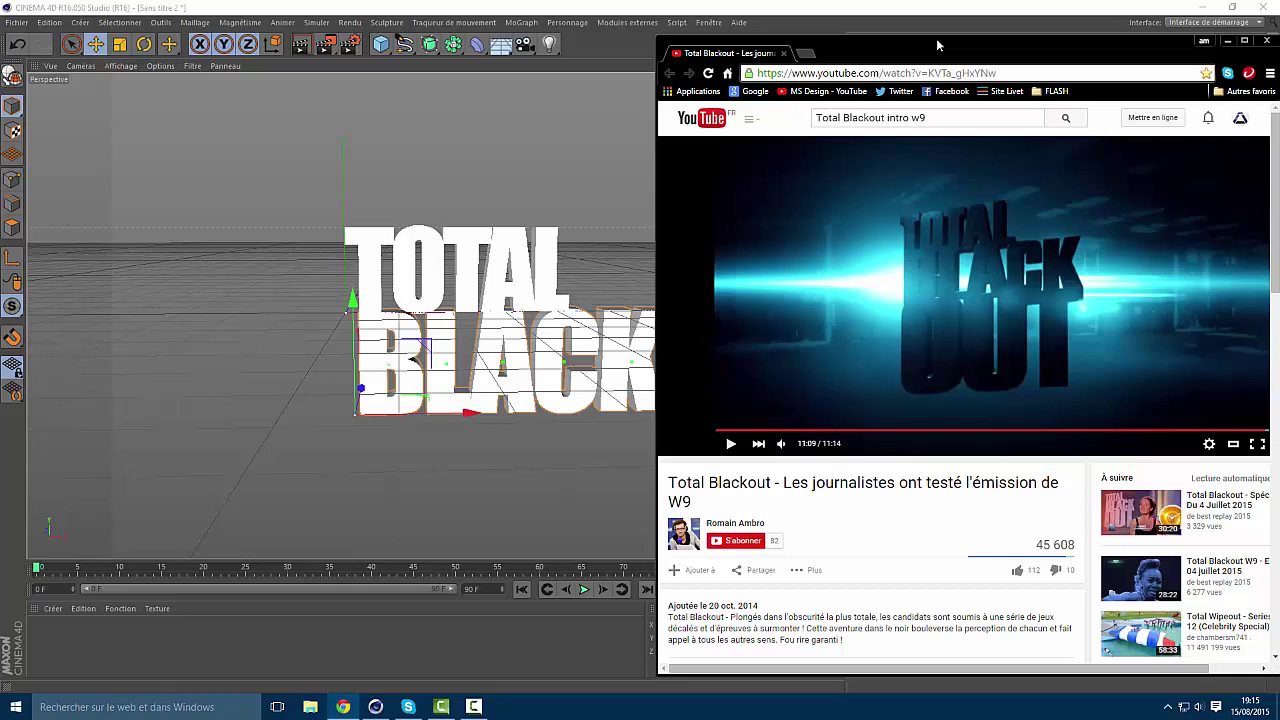
click(1227, 40)
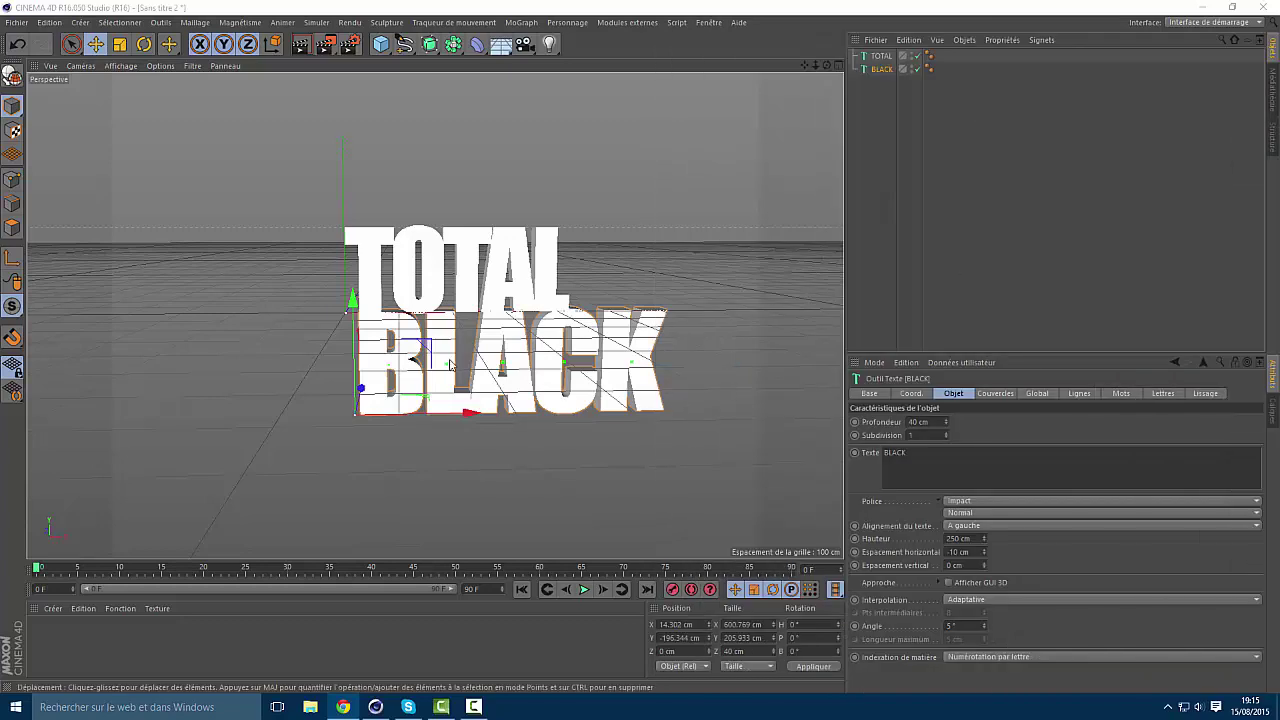
Nudge the BLACK text along X to about 15.5 cm and leave it selected
drag(827, 65, 806, 66)
click(438, 185)
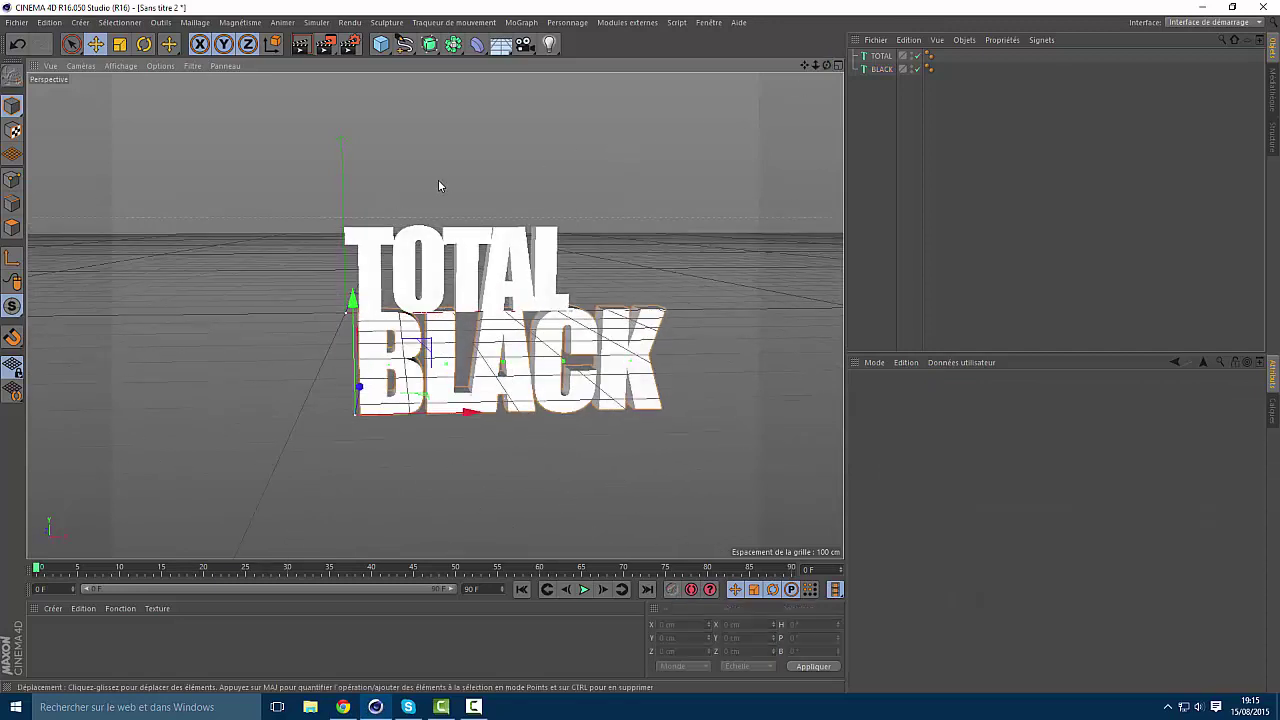
click(432, 416)
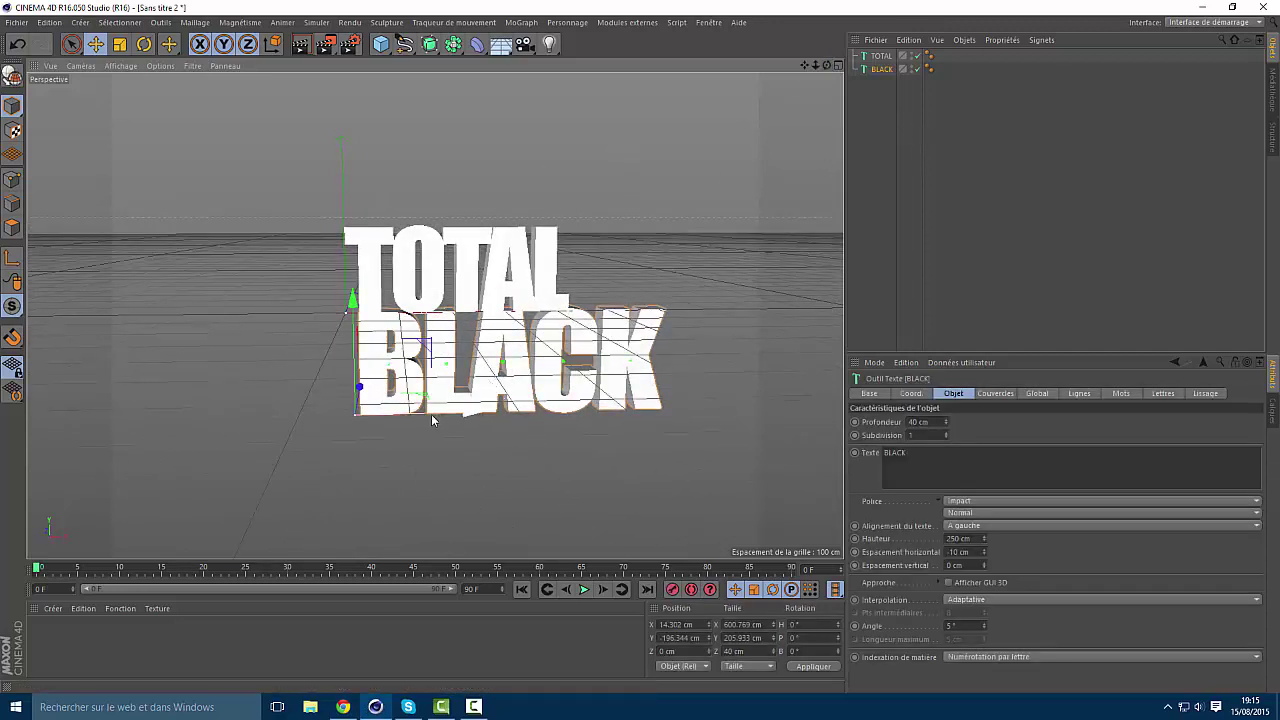
drag(432, 418, 441, 414)
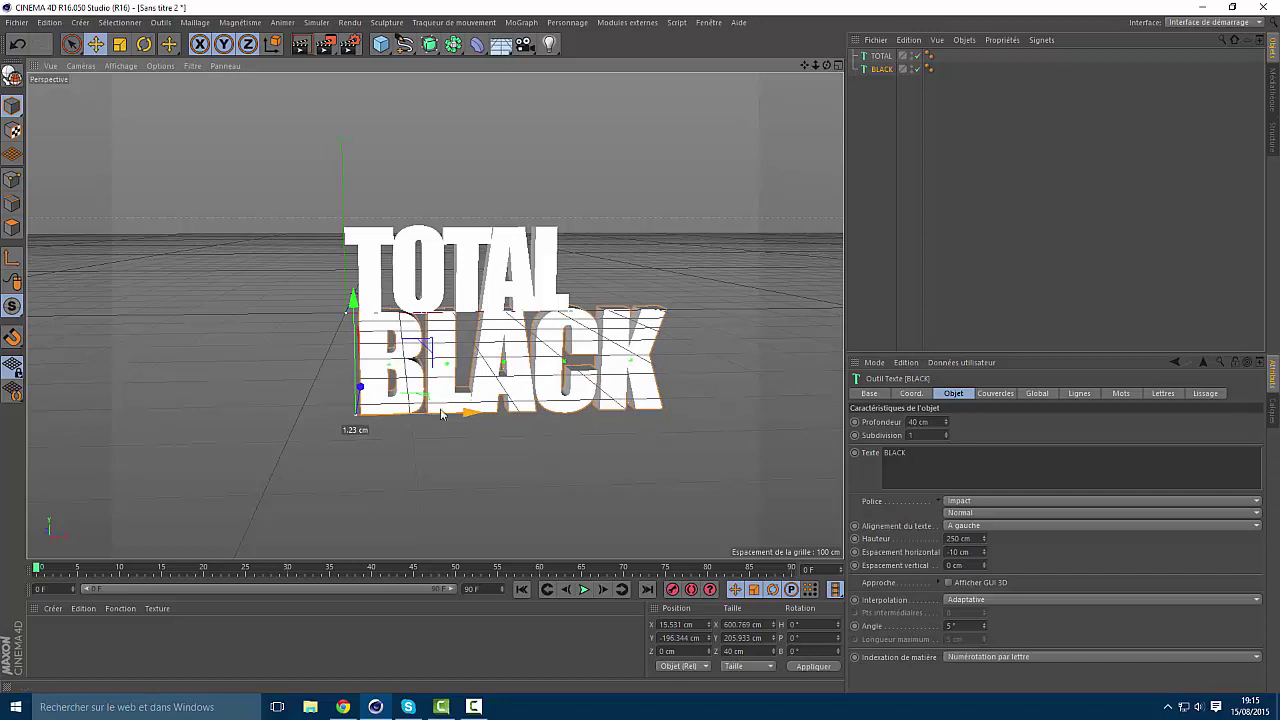
click(854, 166)
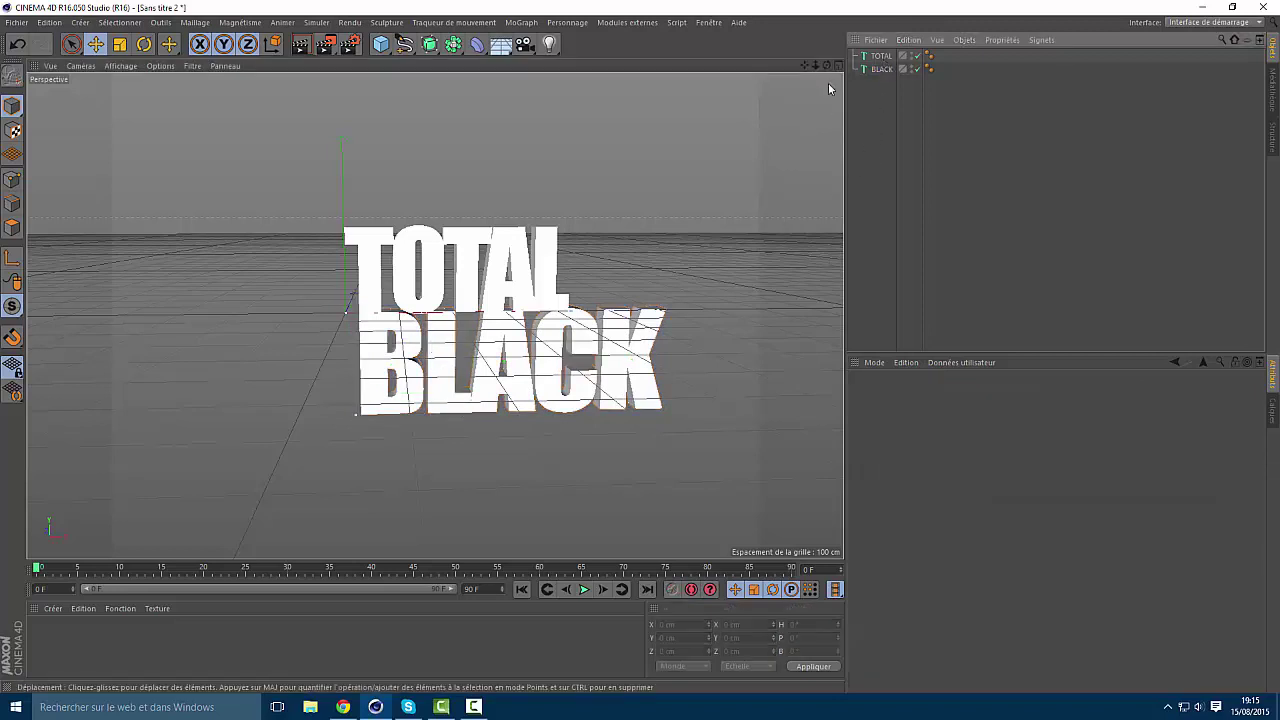
click(878, 70)
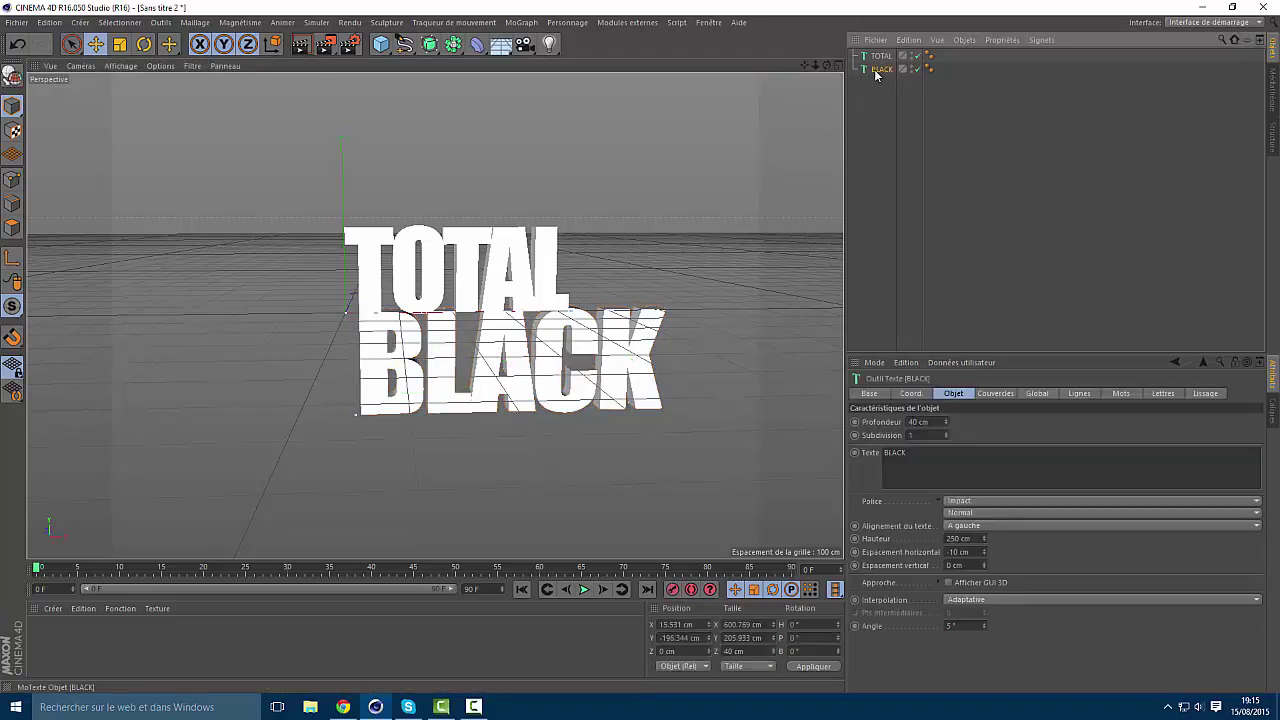
Duplicate the BLACK text object, place the copy last in the object list and rename it OUT
key(ctrl+c)
key(ctrl+v)
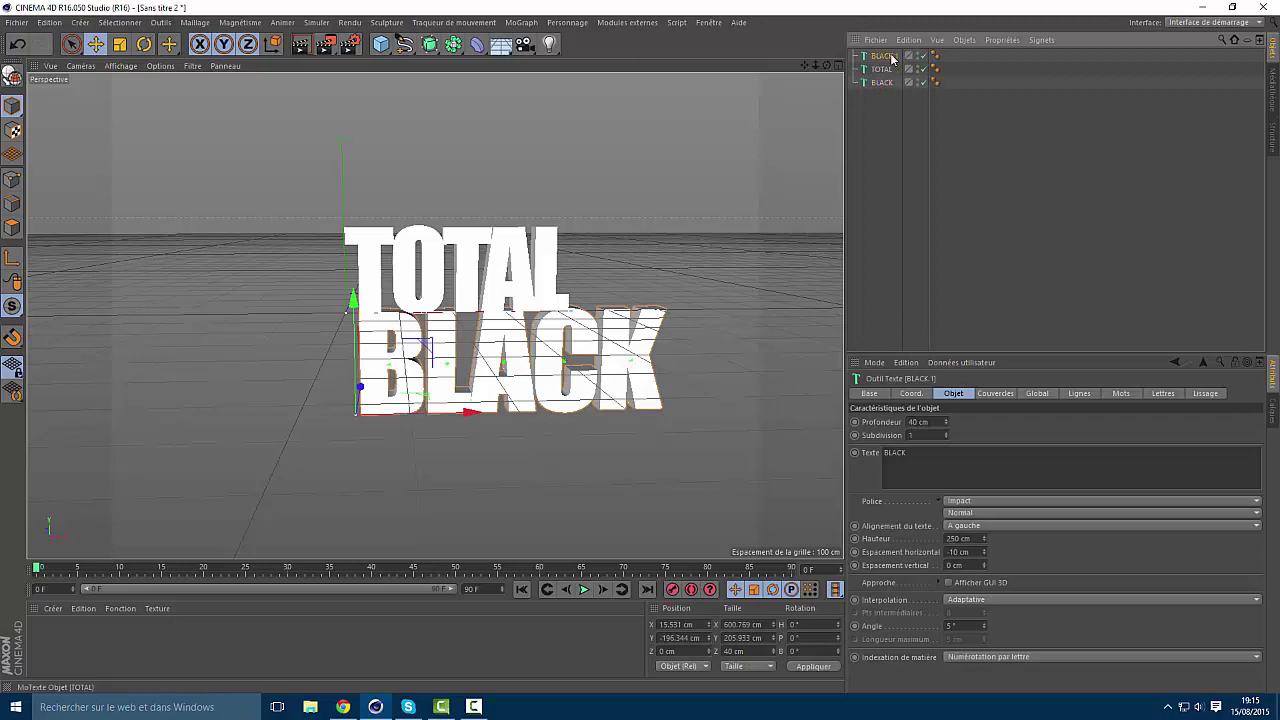
drag(892, 58, 890, 96)
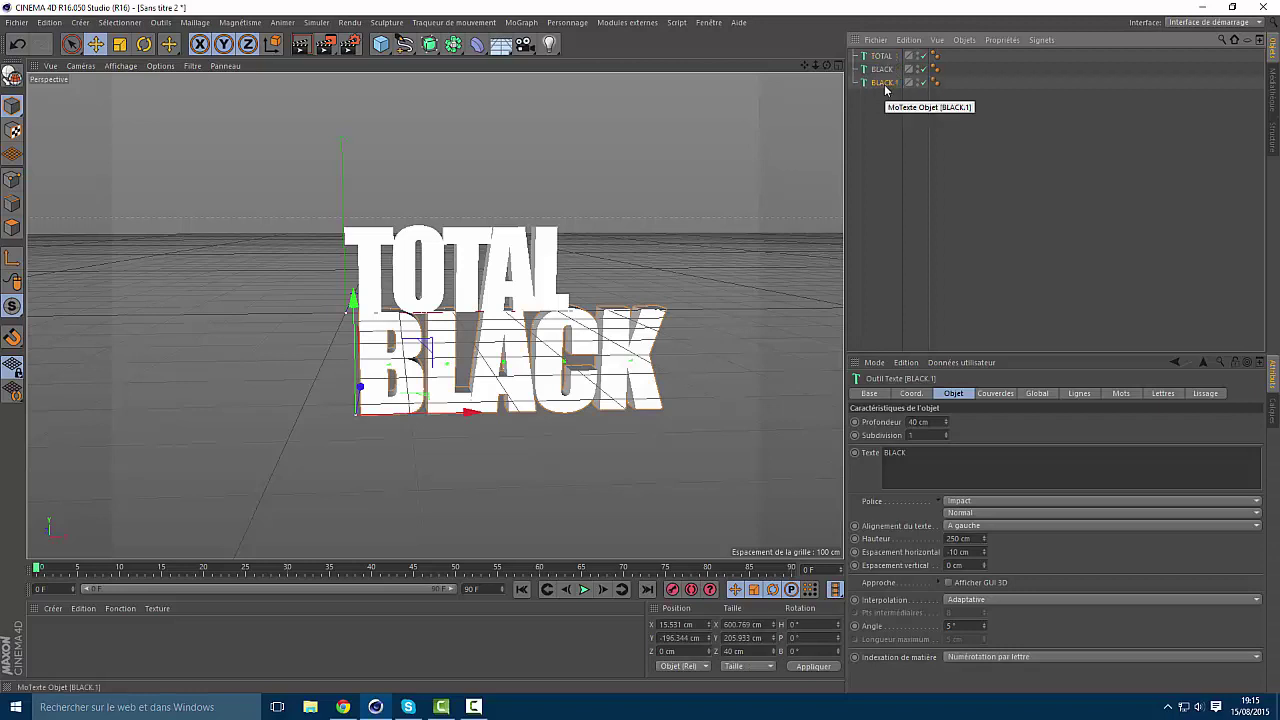
double_click(883, 83)
text(C)
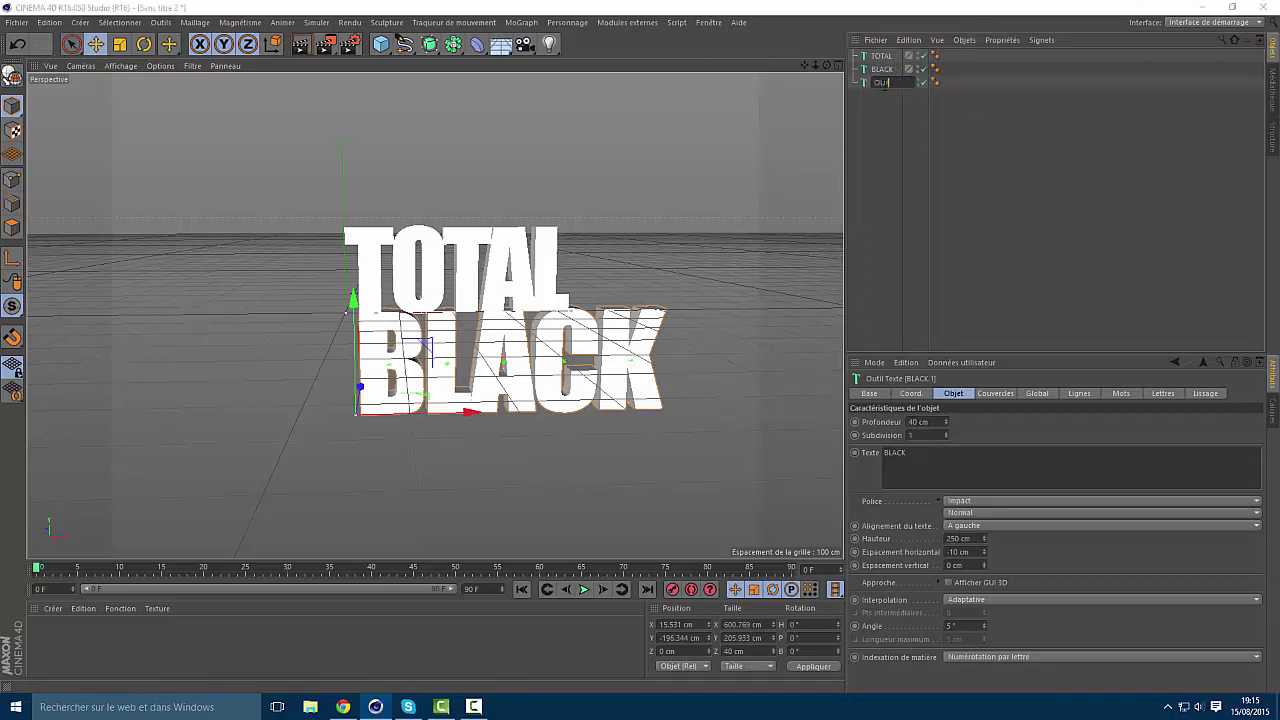
key(Return)
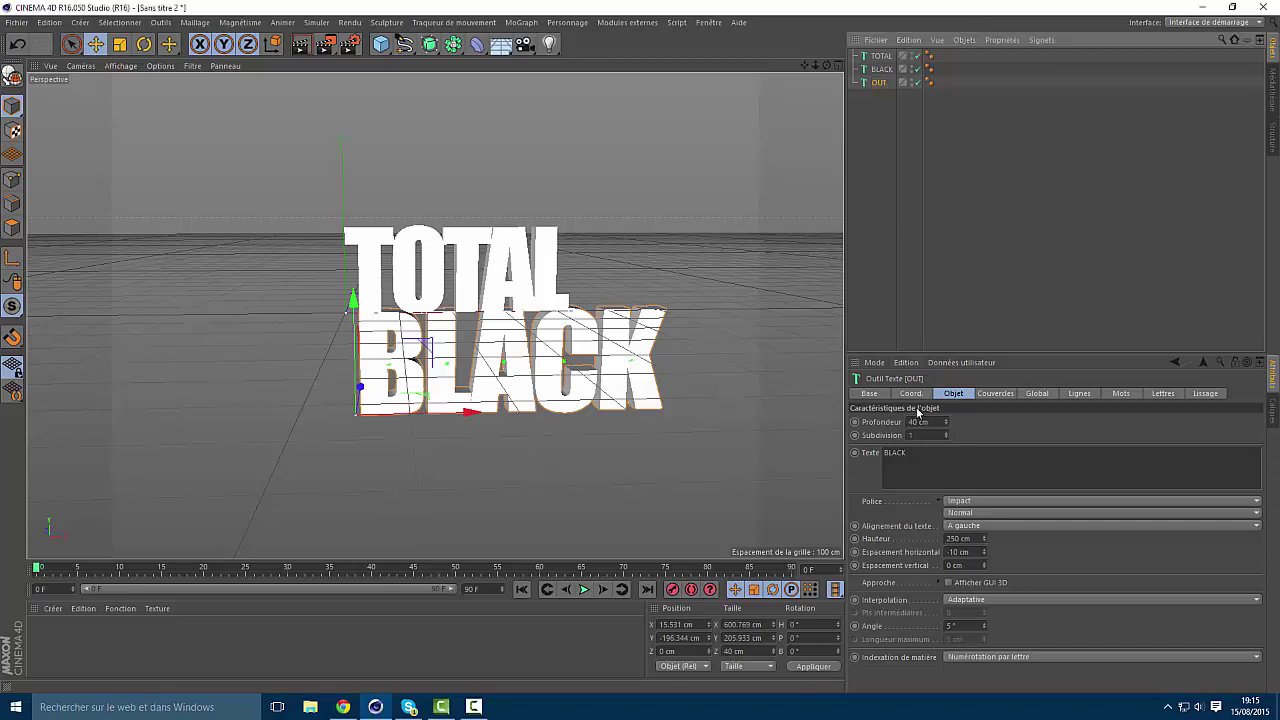
Replace the text content of the OUT object with OUT
click(913, 452)
key(BackSpace)
key(BackSpace)
key(BackSpace)
key(BackSpace)
key(BackSpace)
text(OUT)
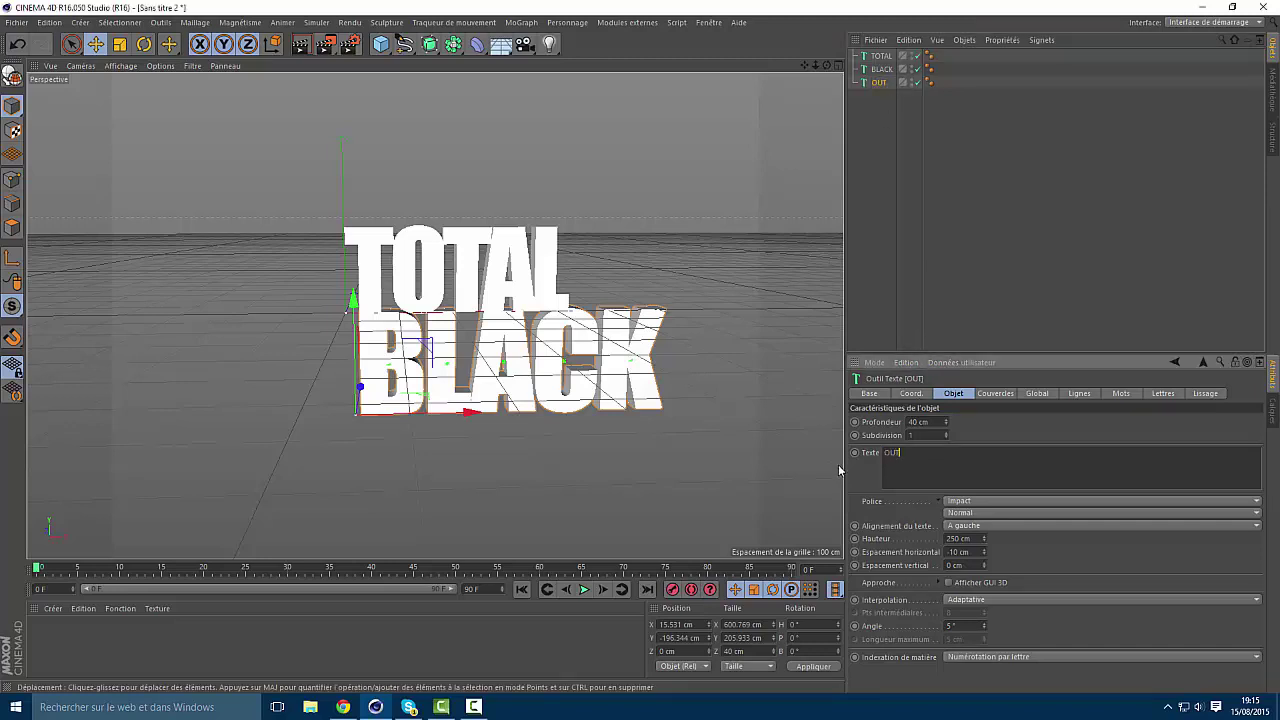
key(Return)
key(BackSpace)
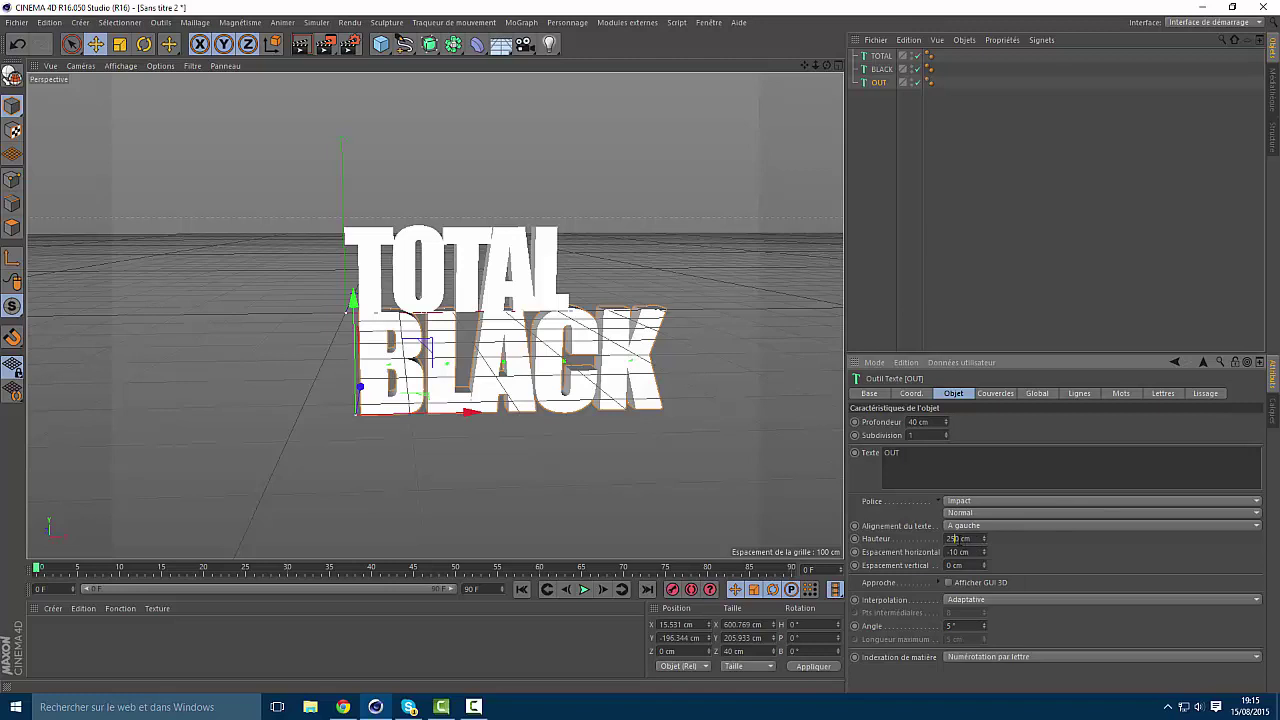
Set the OUT text's height to 400 cm so its width matches BLACK
drag(957, 538, 948, 538)
text(25)
key(Return)
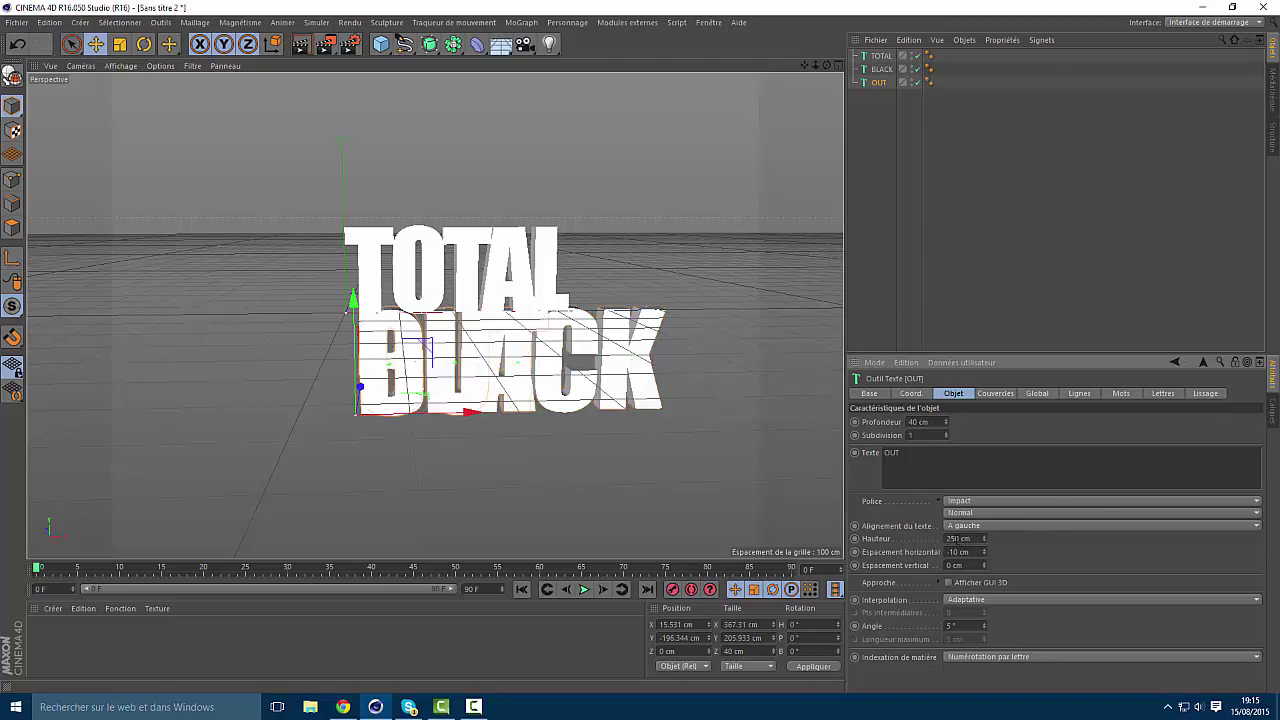
drag(955, 538, 936, 538)
key(BackSpace)
key(Return)
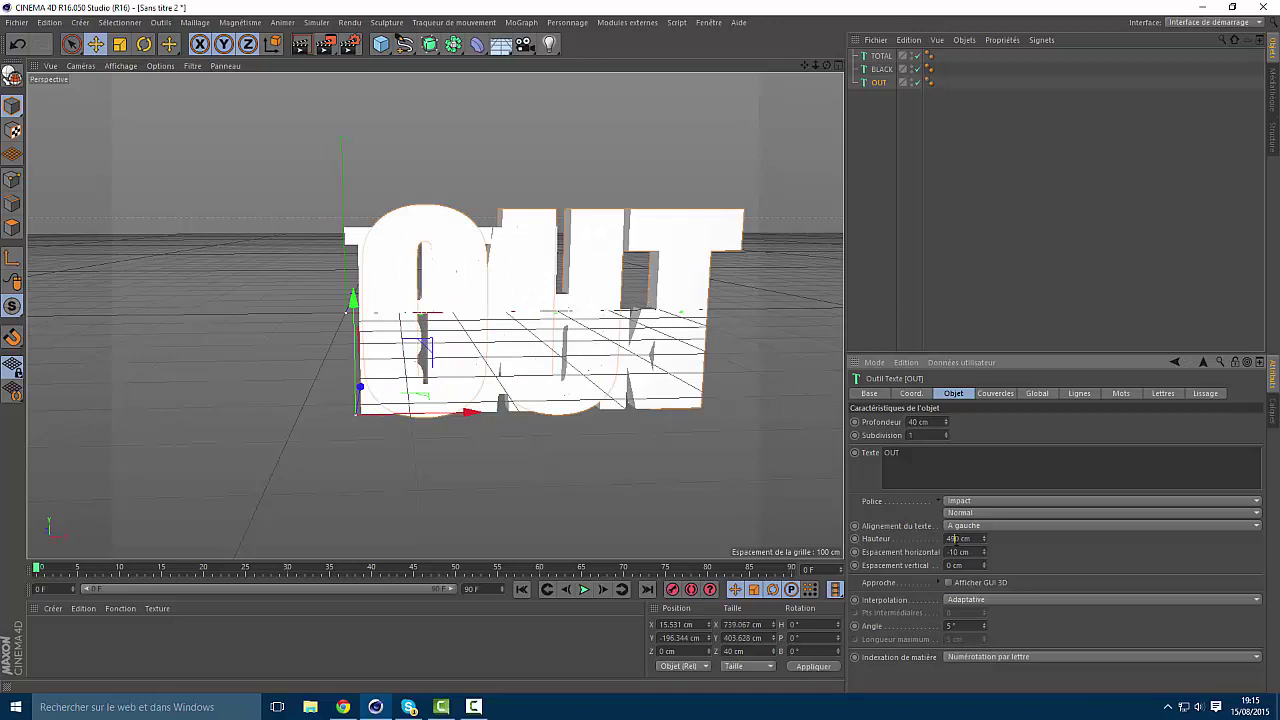
key(BackSpace)
text(0)
key(Return)
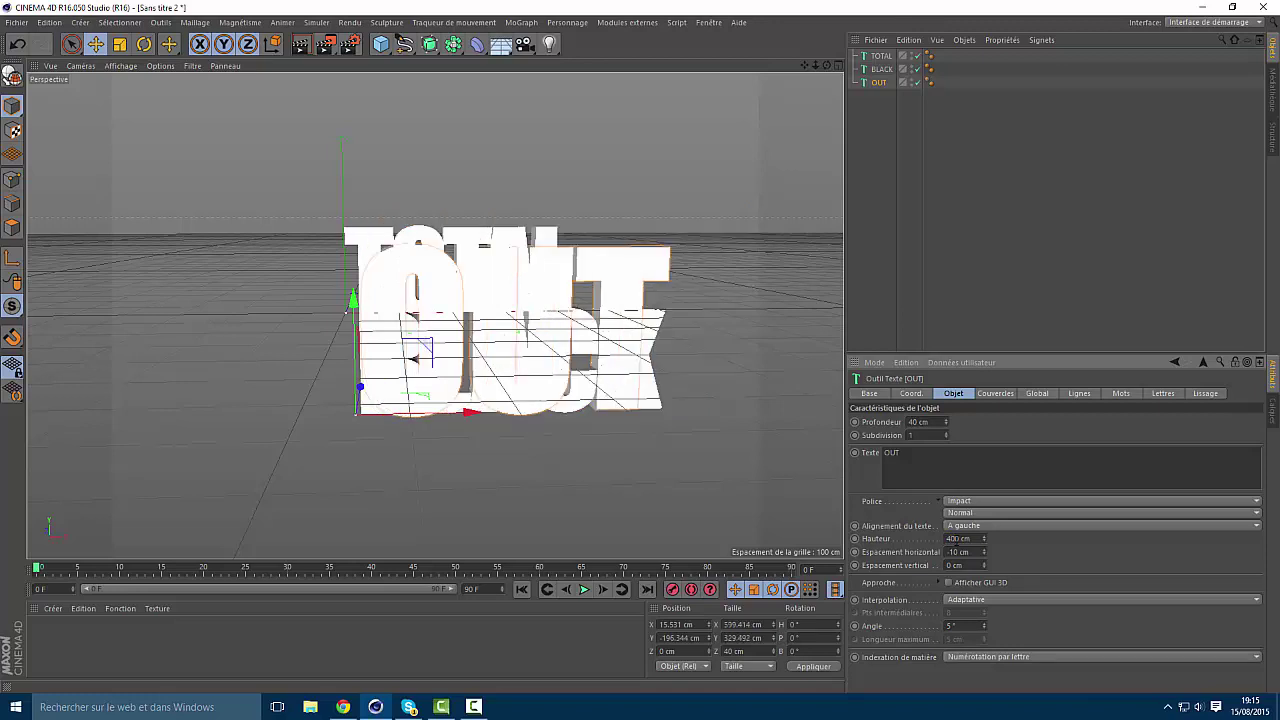
Move the OUT text directly under BLACK, to about Y -513 cm, and deselect it
drag(375, 364, 378, 516)
drag(804, 67, 794, 6)
drag(815, 66, 640, 290)
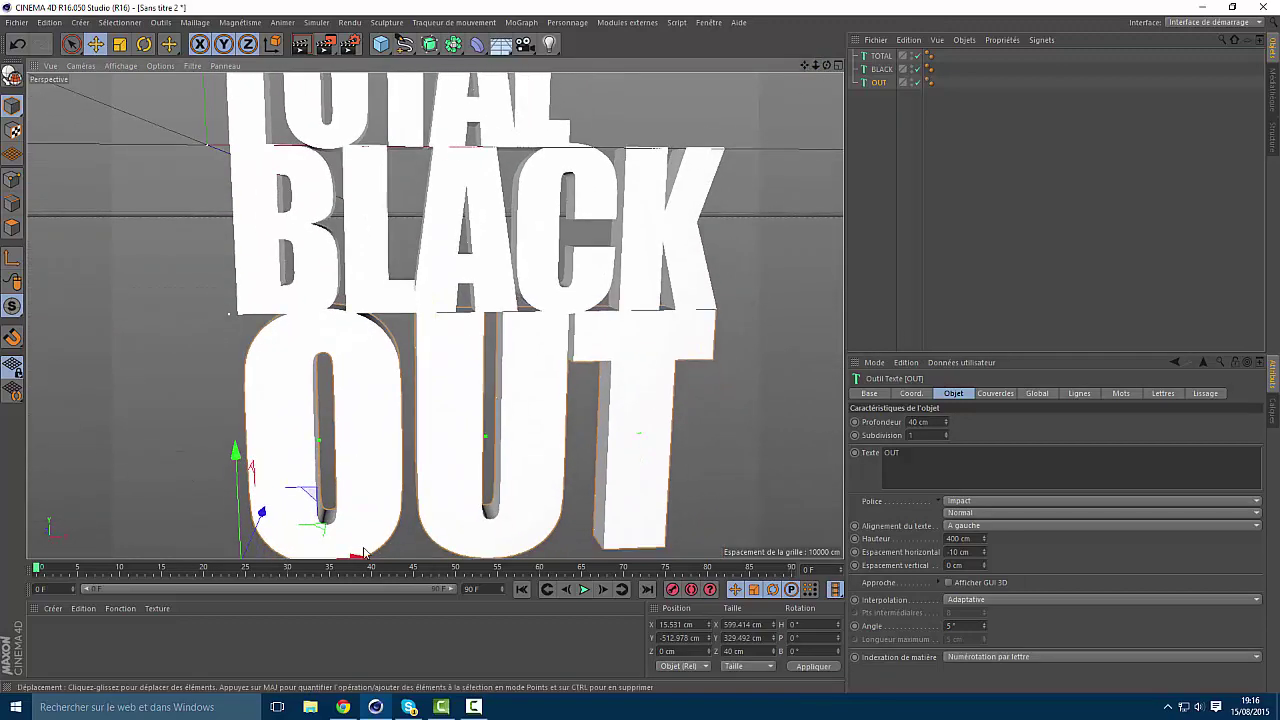
mouse_move(816, 66)
mouse_down()
mouse_move(790, 70)
mouse_move(823, 68)
mouse_up()
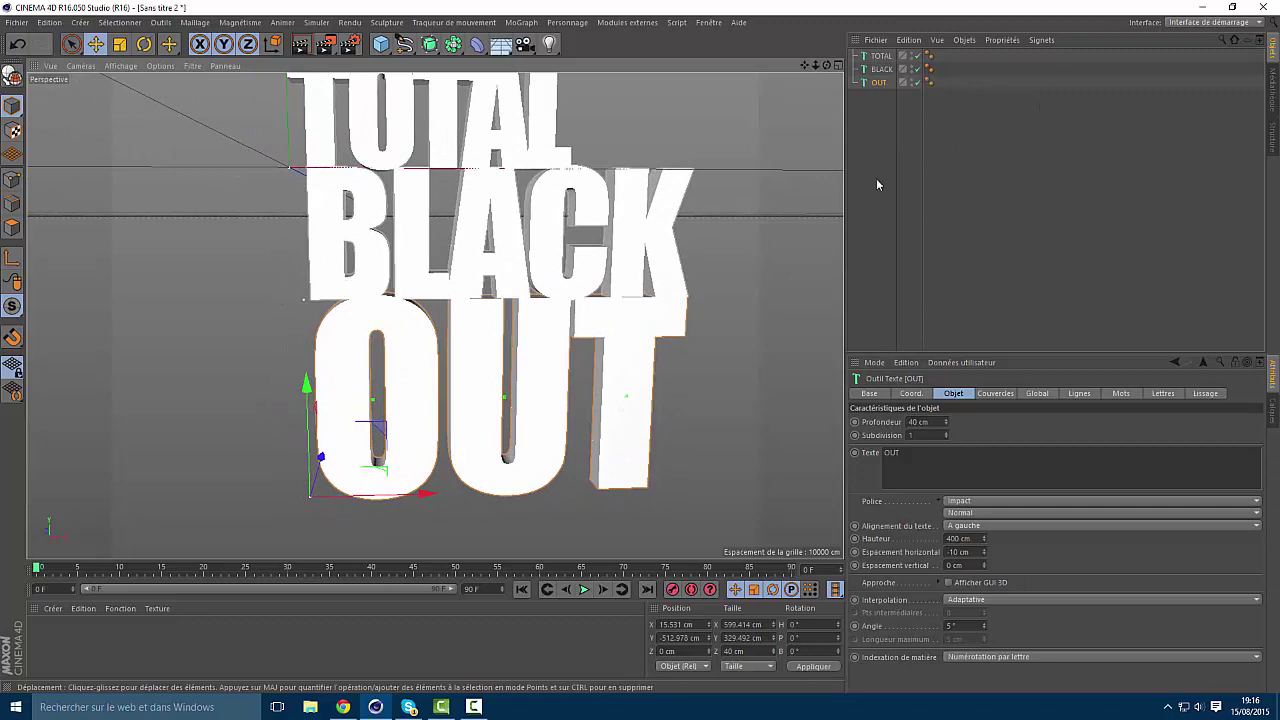
click(858, 122)
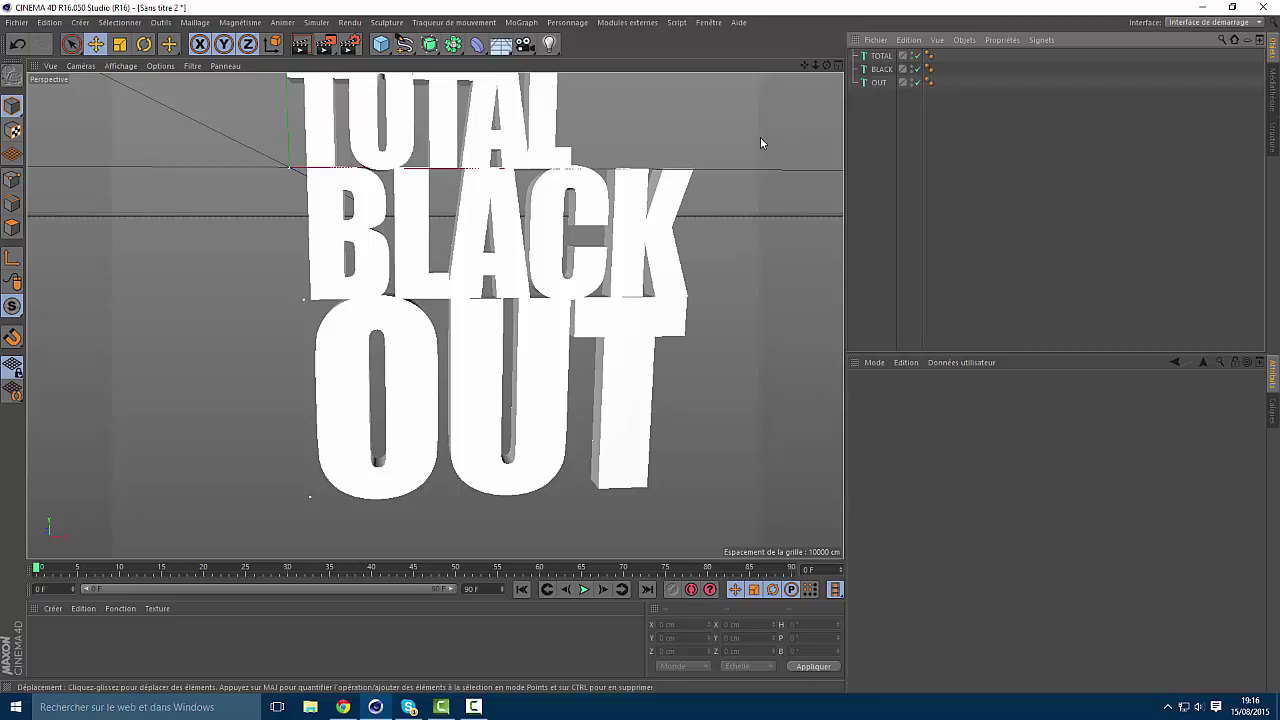
drag(815, 64, 785, 100)
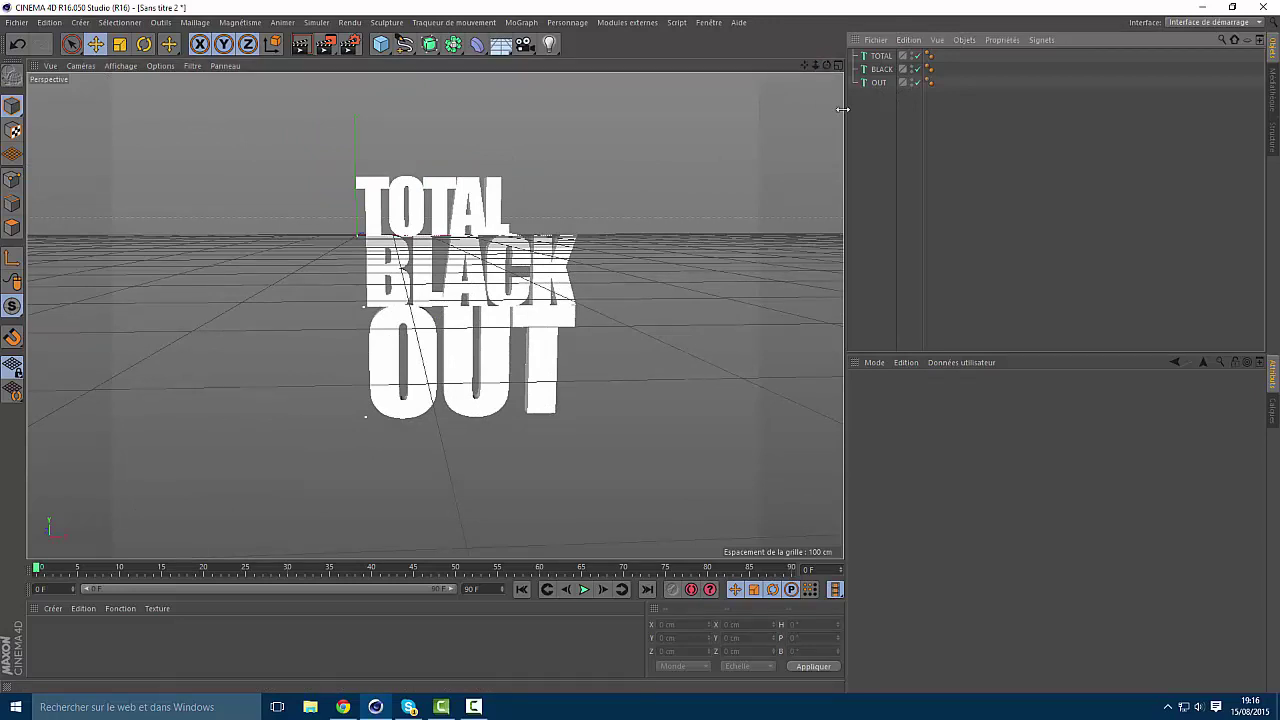
Add a MoGraph Fracture object and nest the TOTAL, BLACK and OUT texts inside it
click(516, 22)
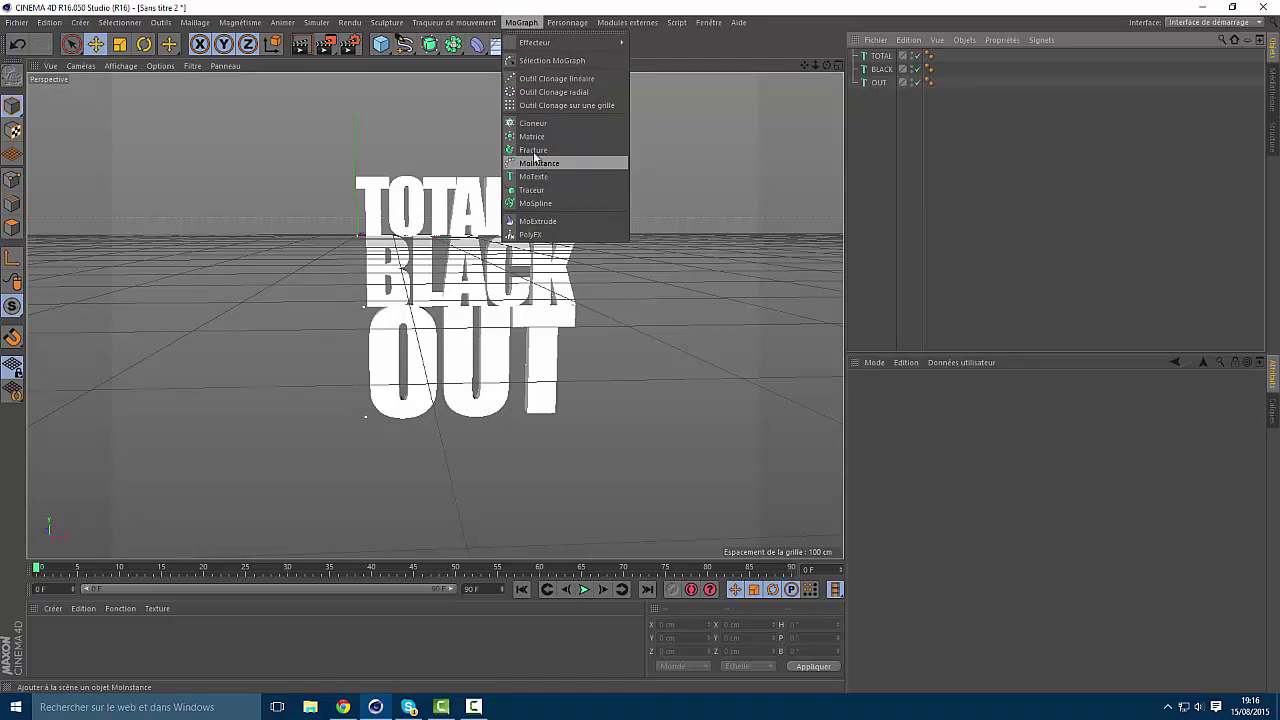
click(535, 150)
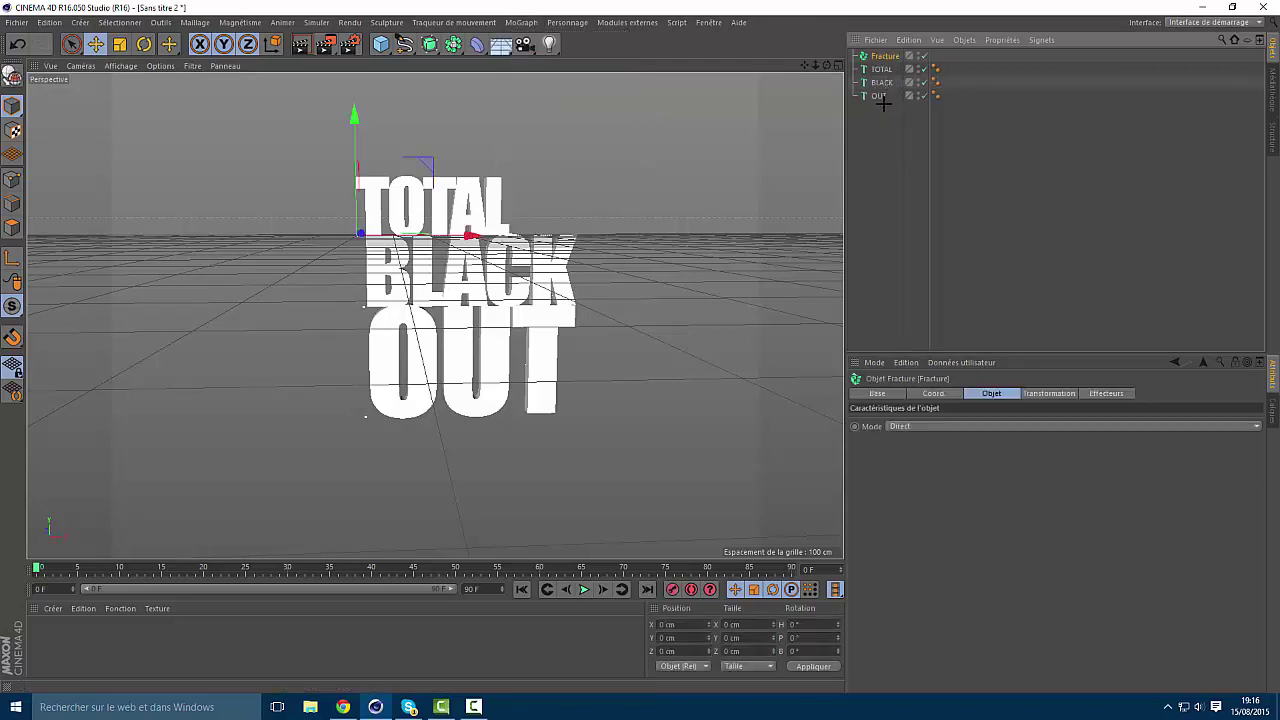
drag(884, 108, 886, 72)
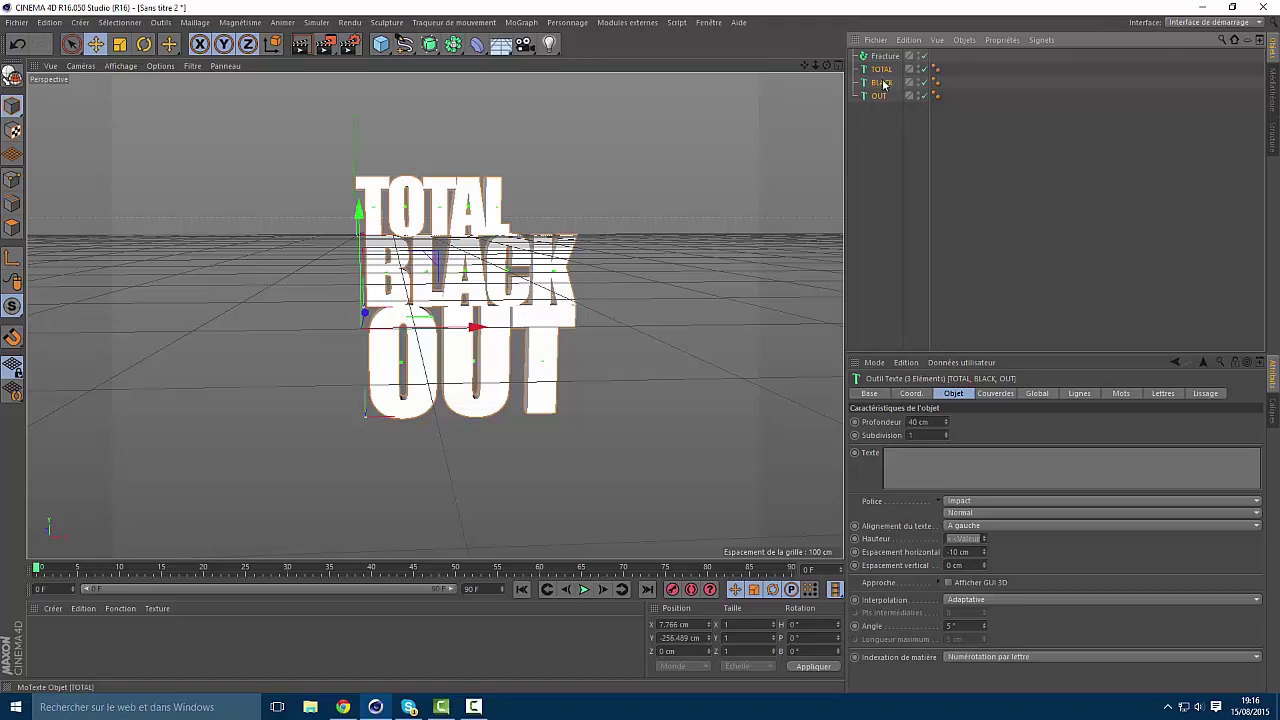
drag(887, 80, 886, 57)
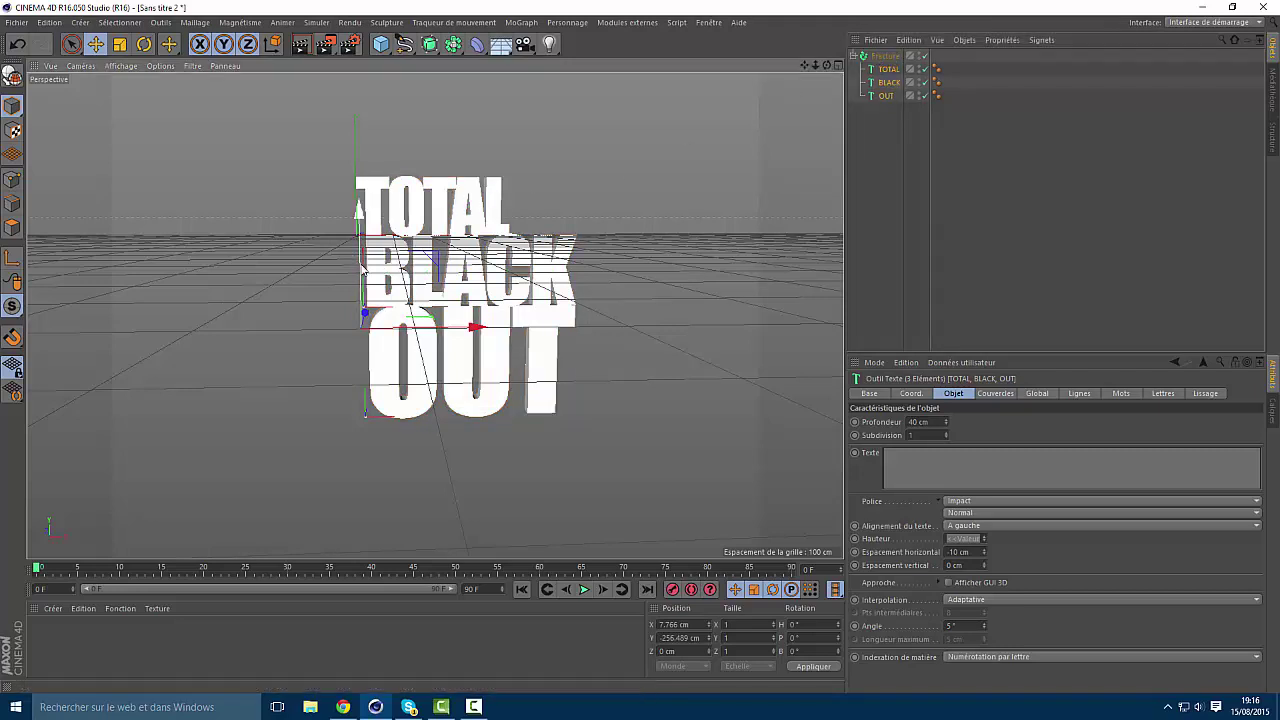
Raise the three texts together above the floor grid to about Y 427 cm, and take them out of the Fracture object
drag(362, 268, 362, 144)
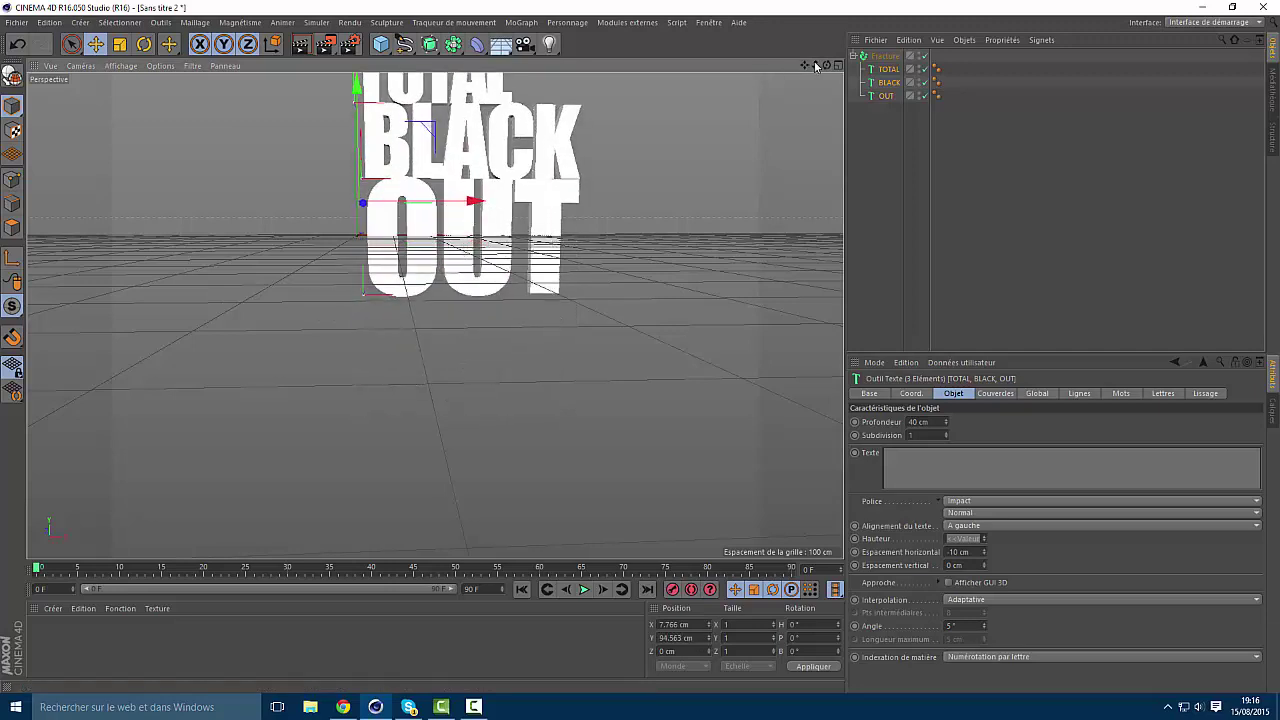
drag(816, 66, 818, 166)
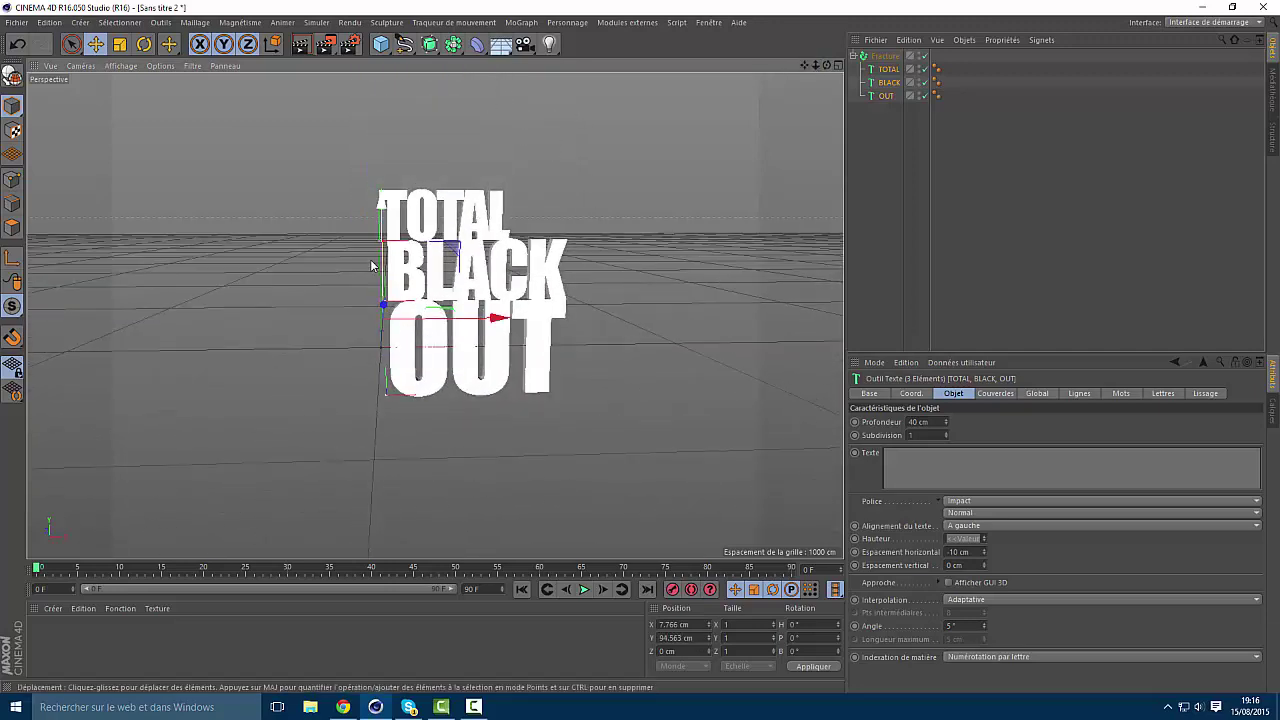
drag(384, 250, 383, 220)
drag(384, 148, 384, 145)
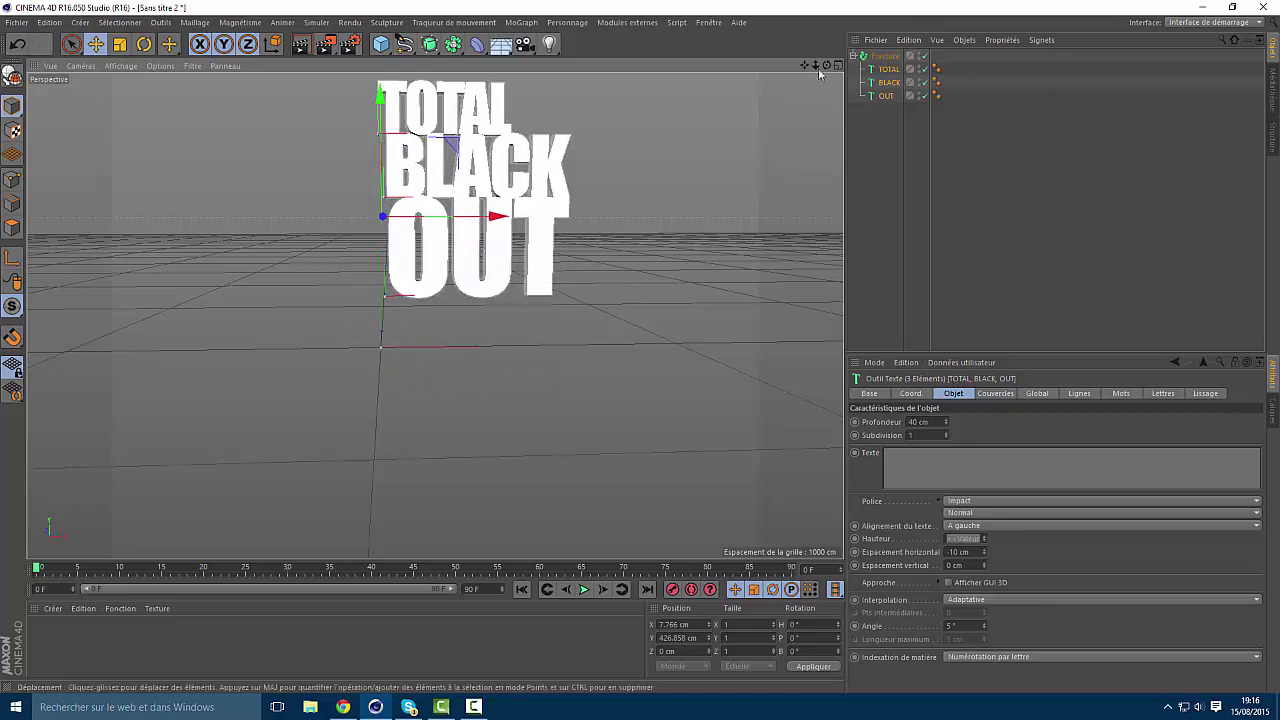
drag(804, 64, 886, 65)
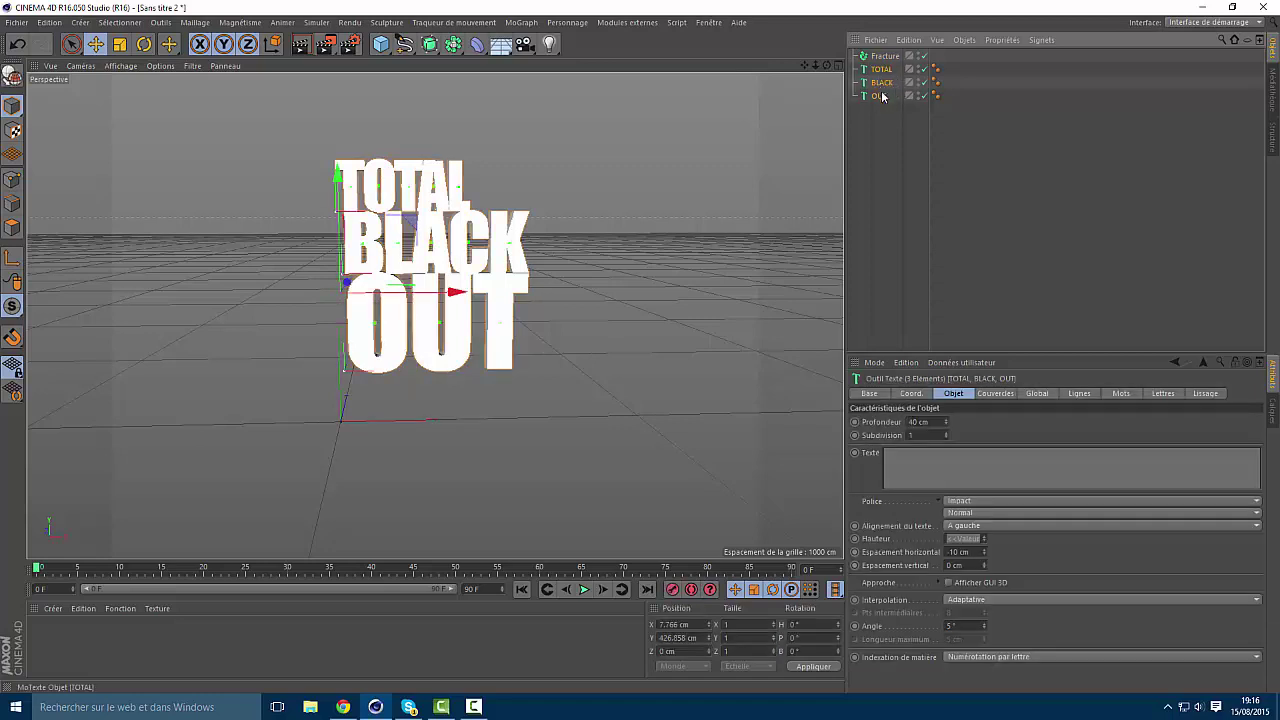
Open the Thrausi plugin for the three selected texts and check the shattering in the Total Blackout reference video in Chrome
click(623, 24)
mouse_move(630, 62)
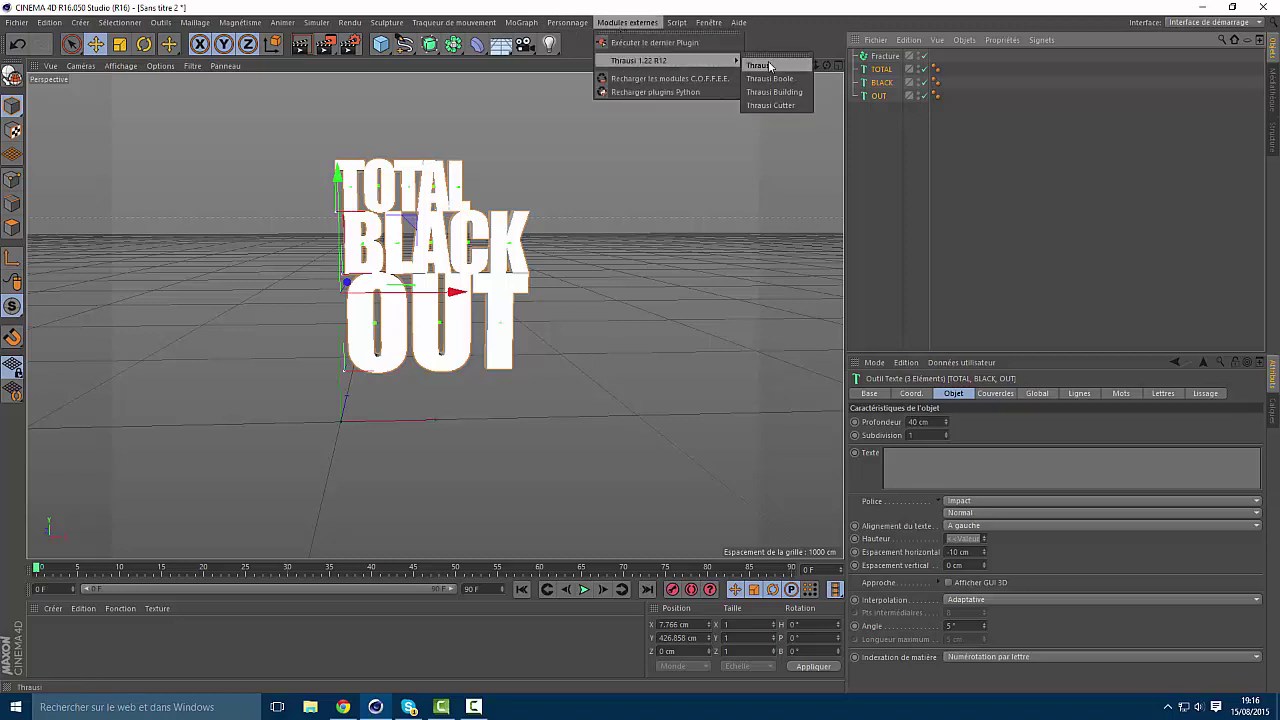
click(760, 65)
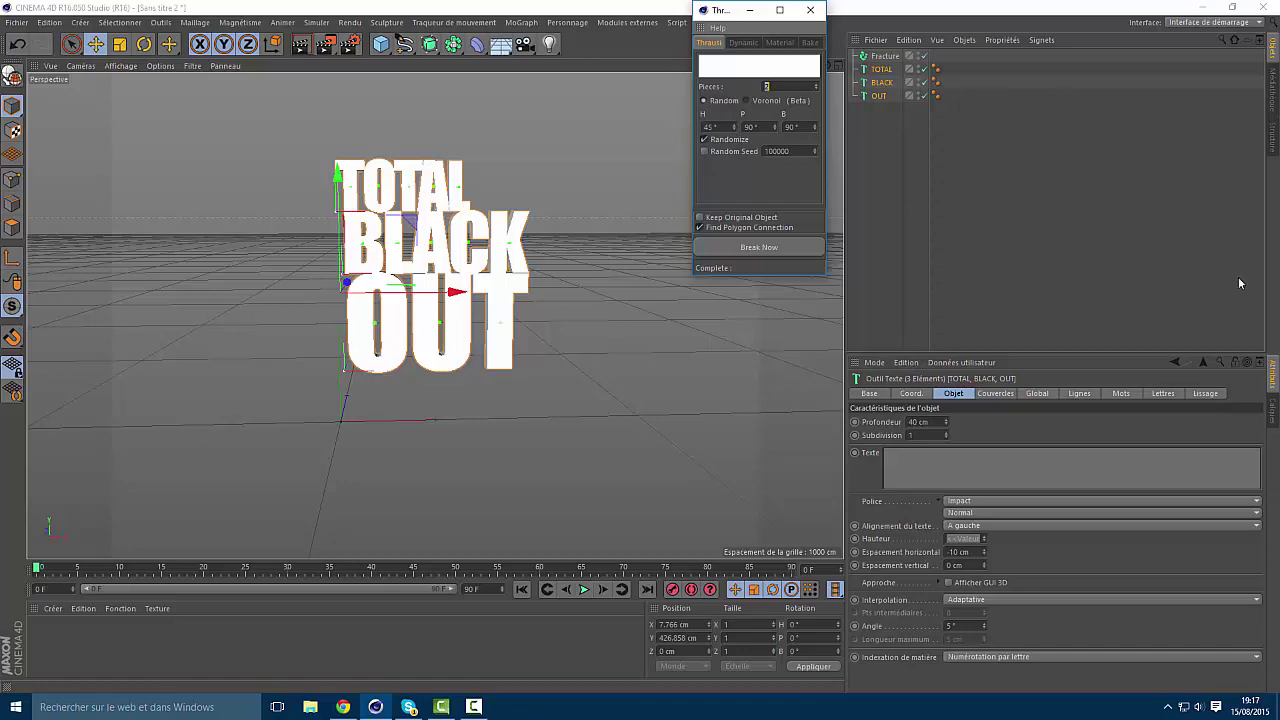
drag(1279, 97, 643, 68)
click(617, 413)
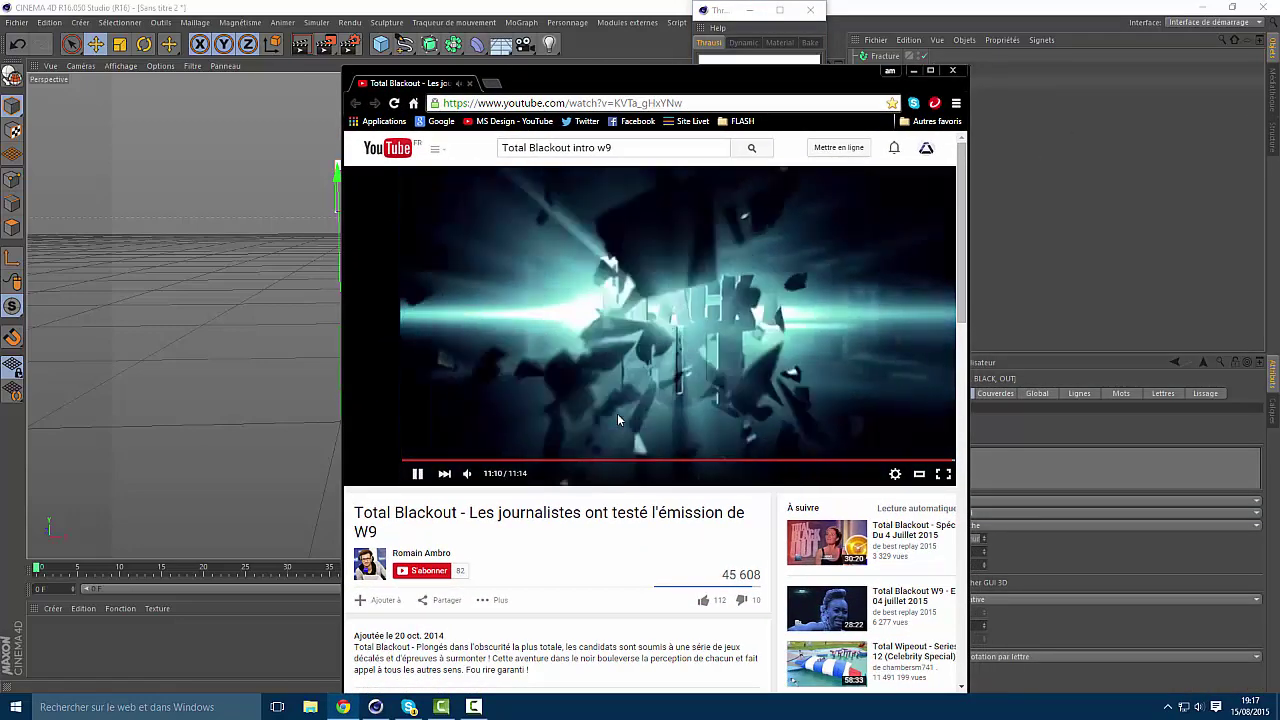
drag(743, 86, 1279, 114)
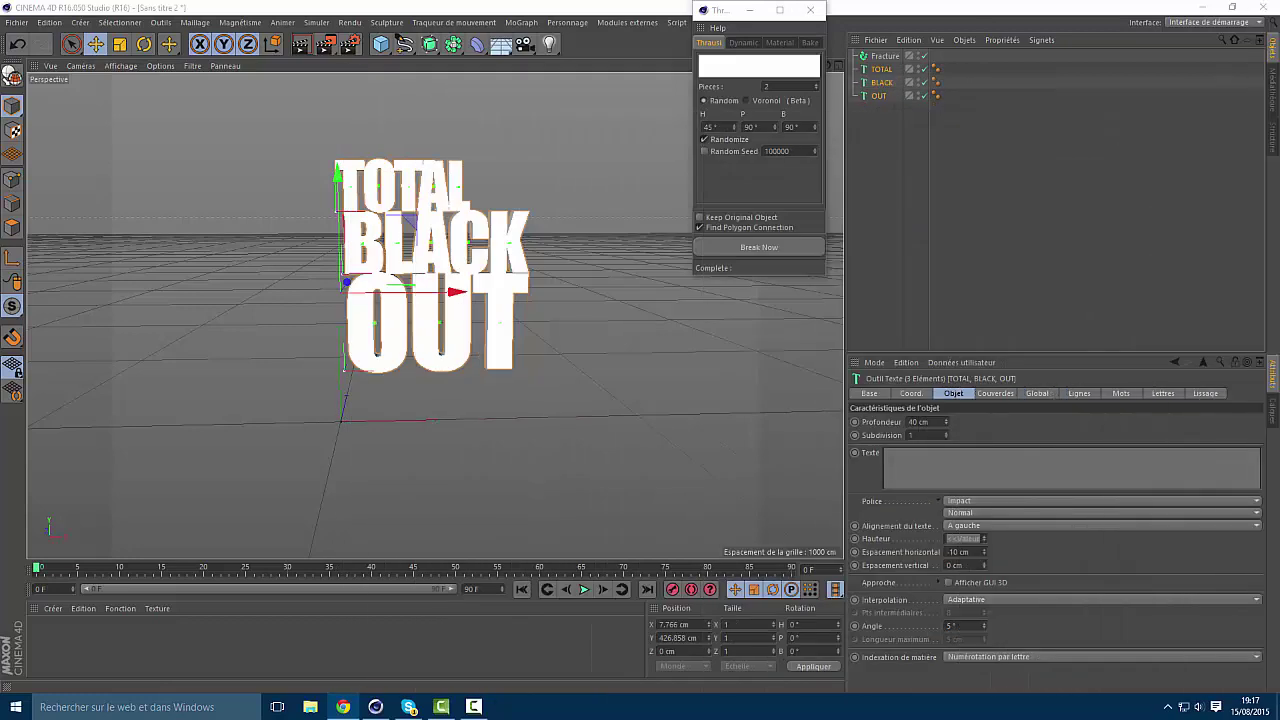
Break the TOTAL, BLACK and OUT texts with Thrausi set to 40 random pieces, and close the plugin window
click(768, 87)
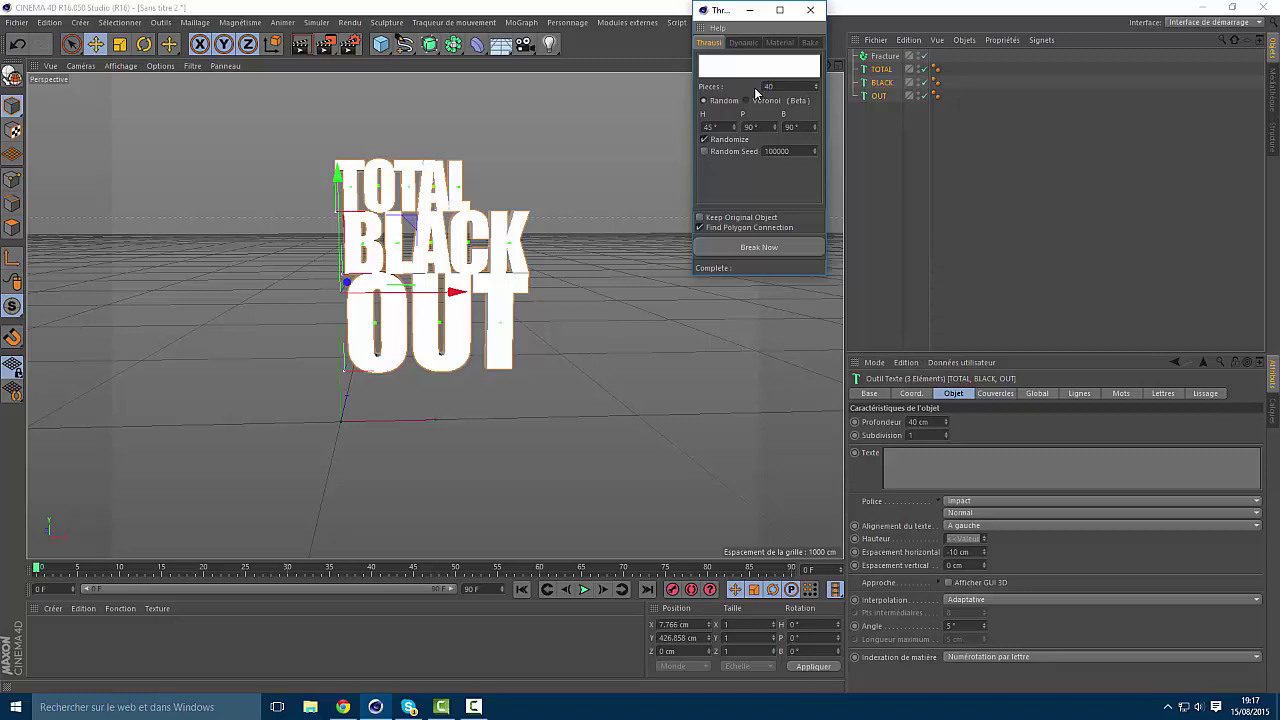
click(758, 247)
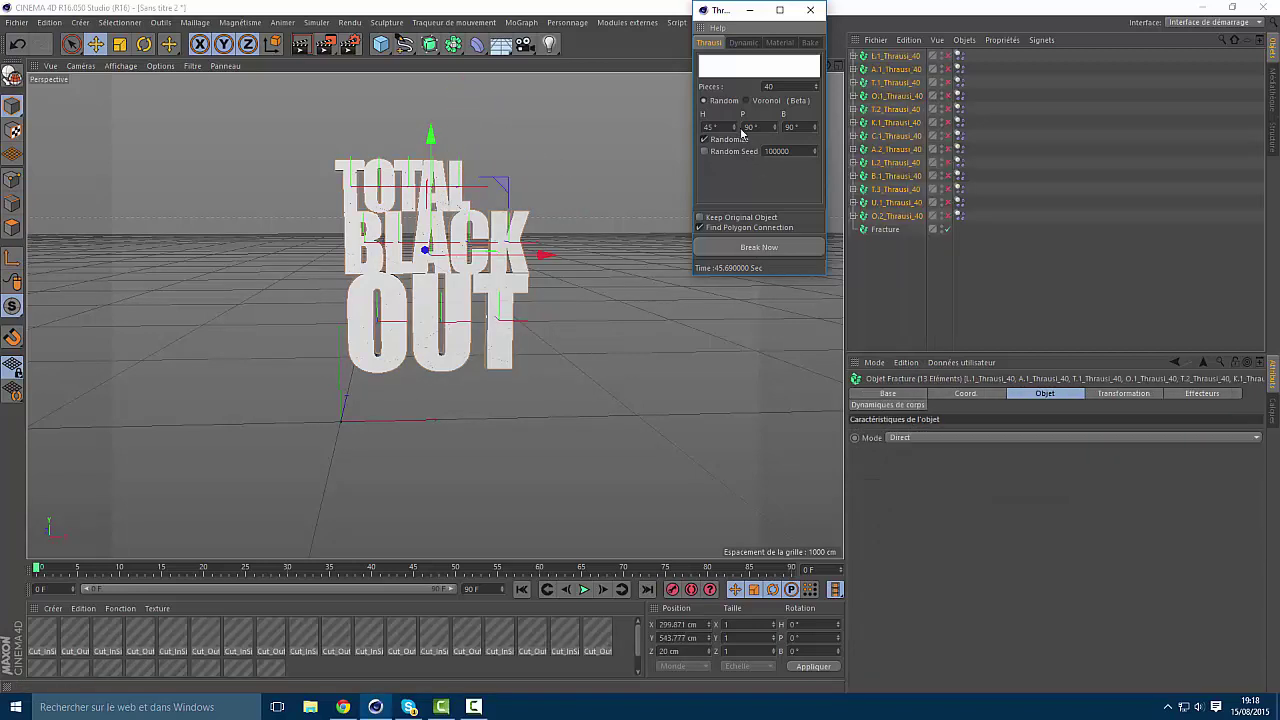
click(810, 10)
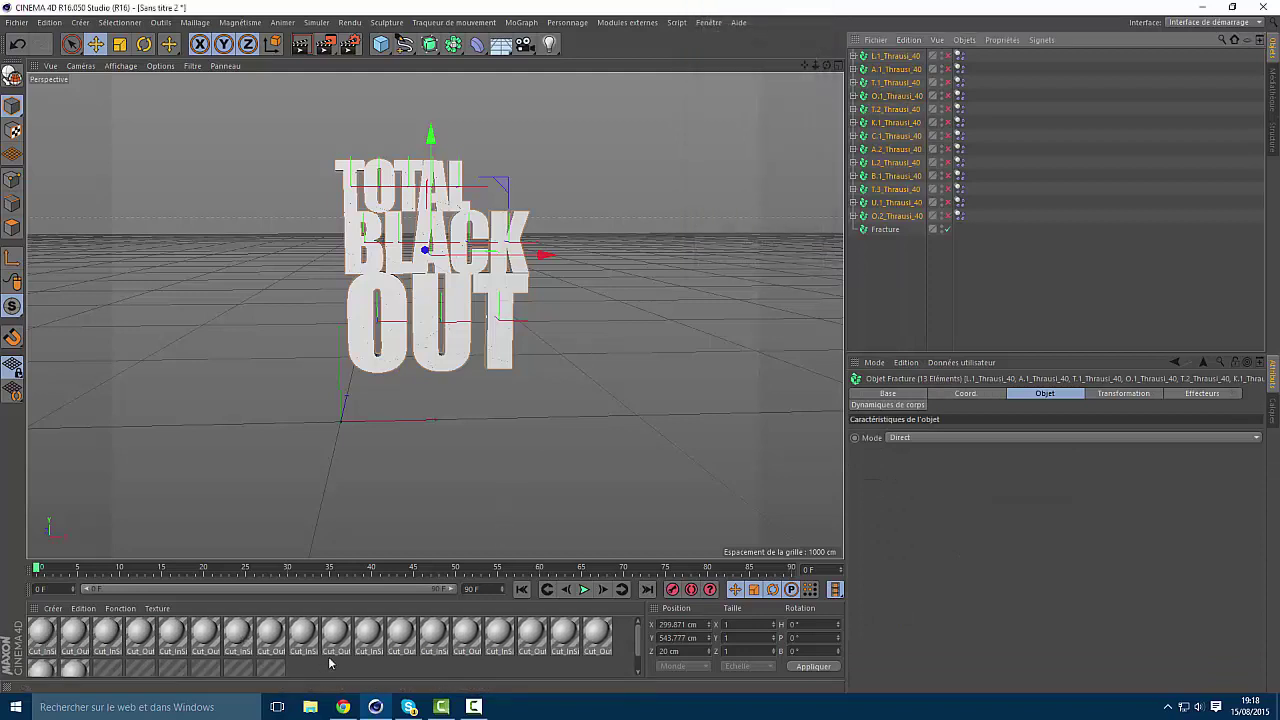
Delete all the duplicate Thrausi materials, keeping only the first Cut_InSide and Cut_OutSide
scroll(464, 656, down, 2)
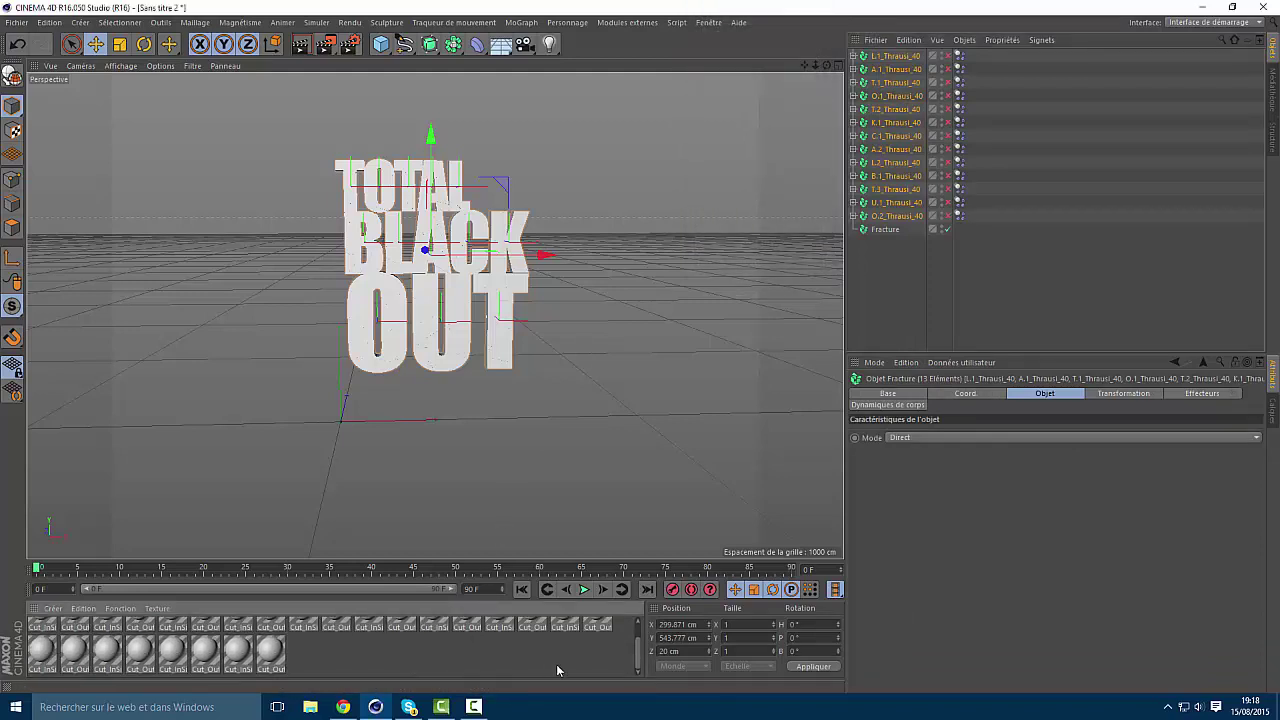
scroll(113, 638, up, 2)
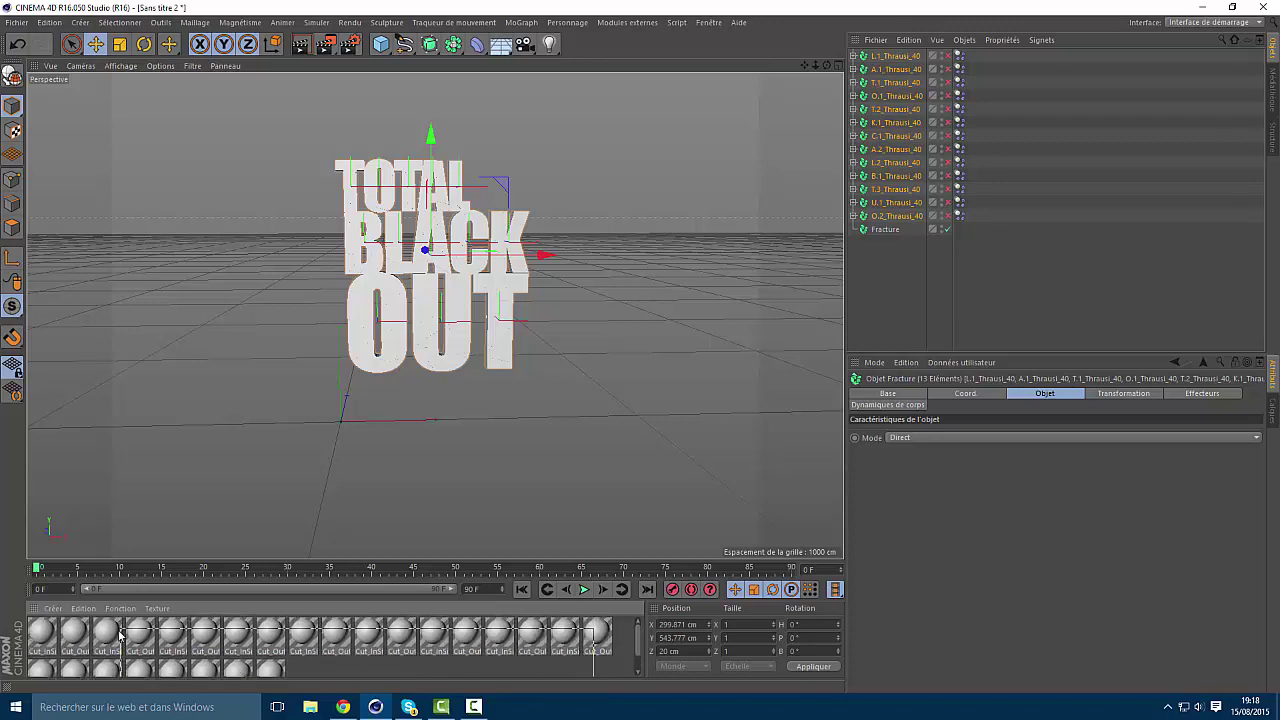
key(ctrl+a)
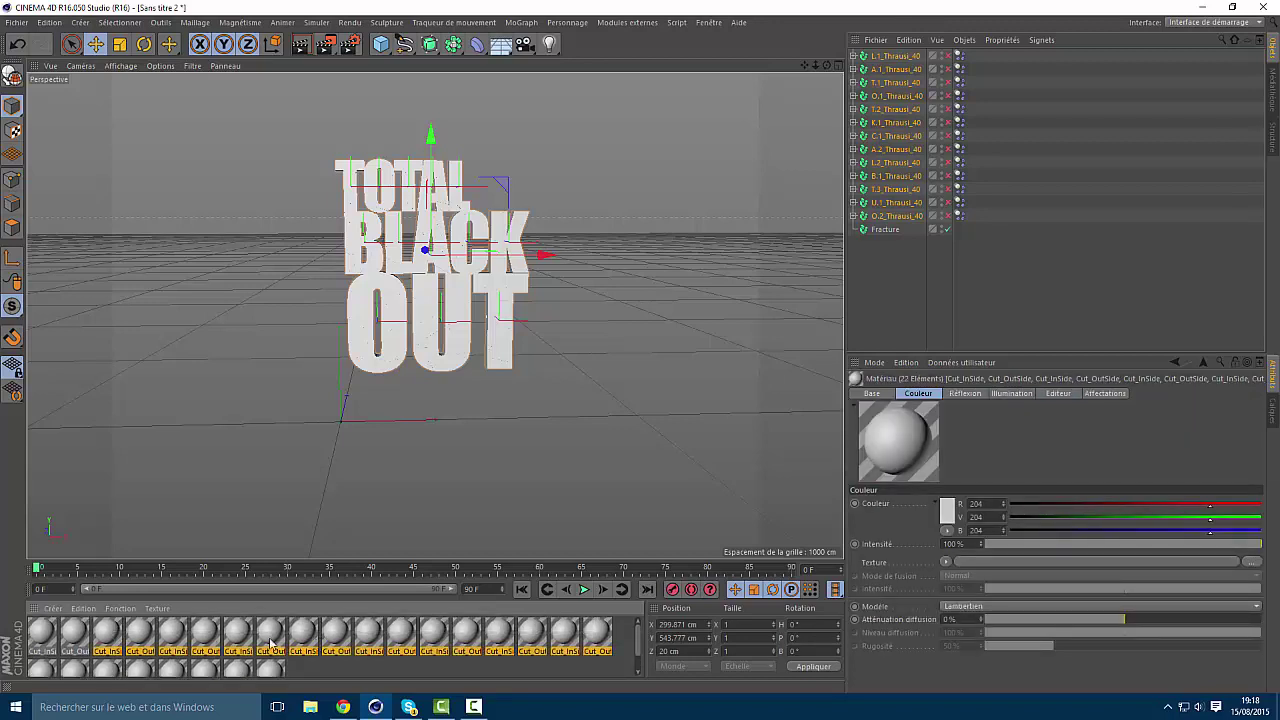
drag(168, 657, 94, 633)
key(Delete)
Inspect the colour settings of the Cut_InSide and Cut_OutSide materials, and deselect them
click(48, 640)
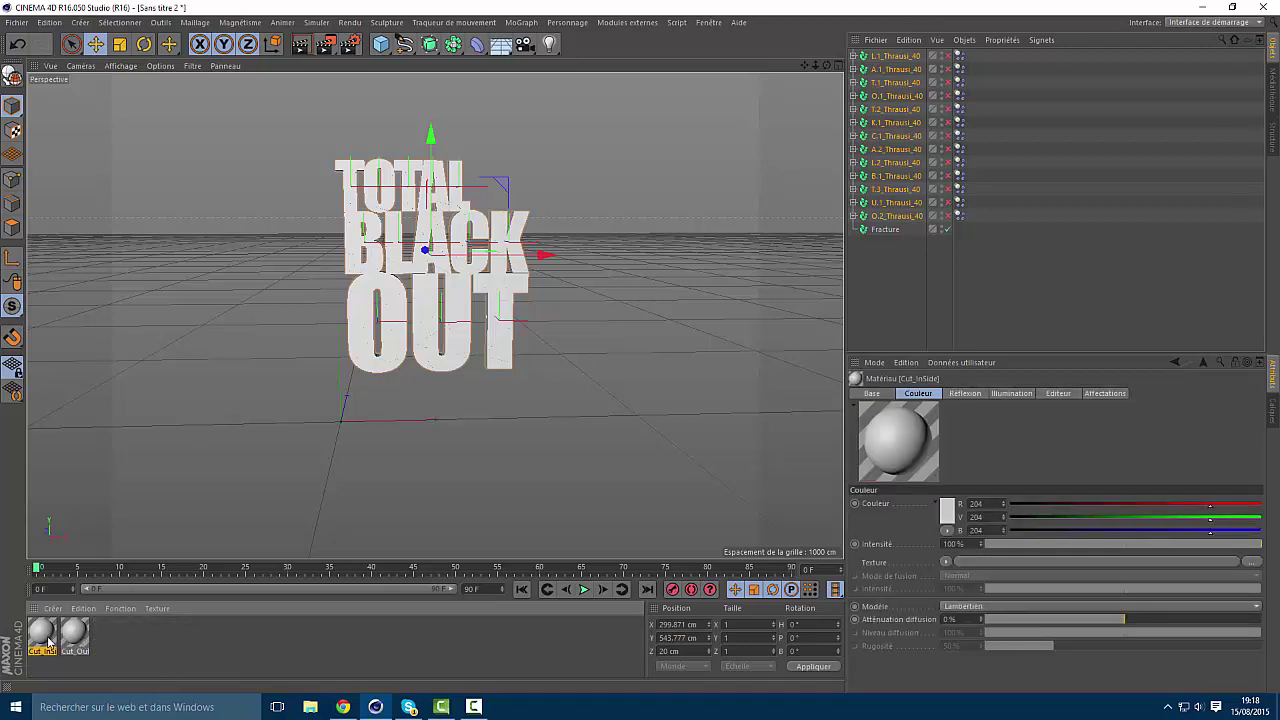
double_click(48, 640)
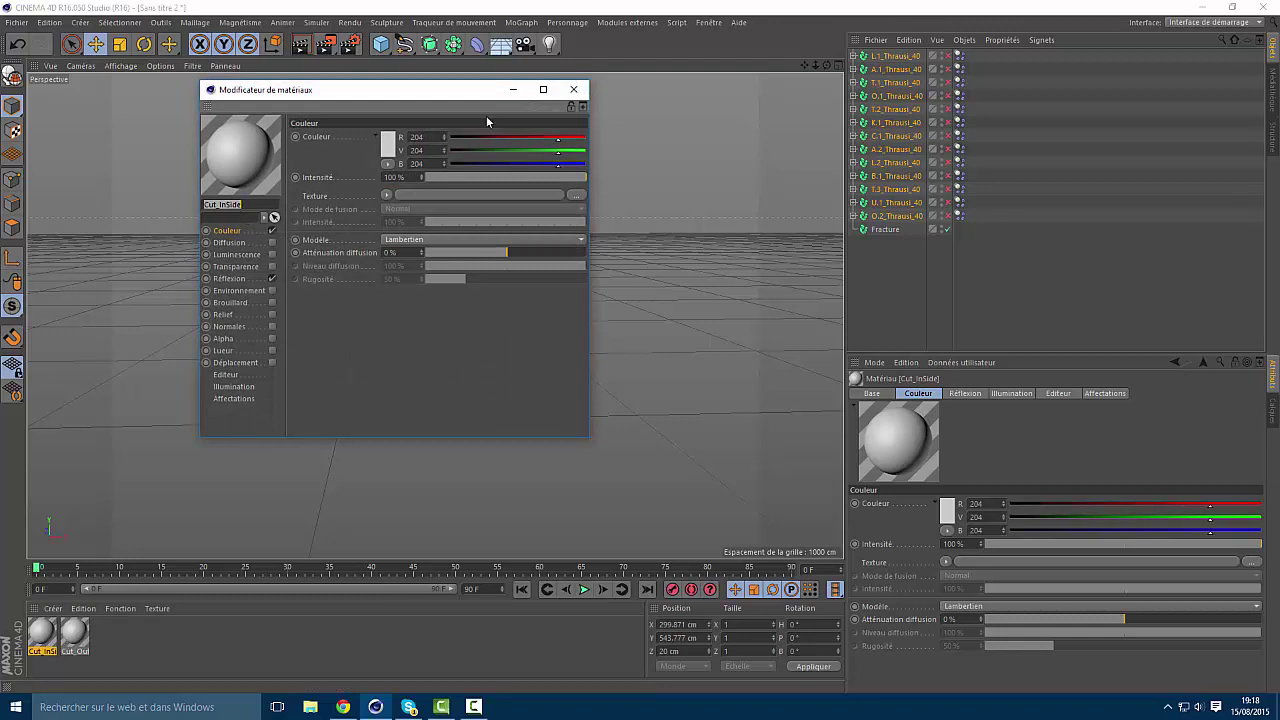
click(574, 89)
double_click(75, 632)
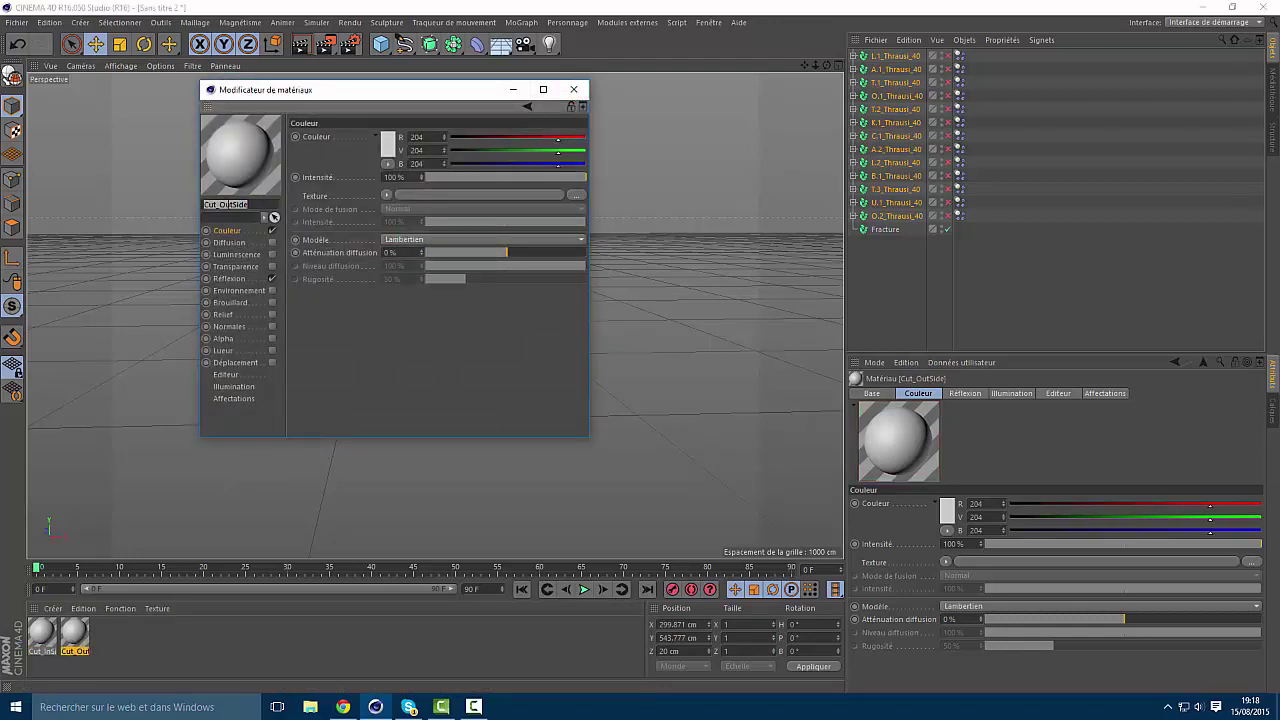
click(574, 89)
click(133, 652)
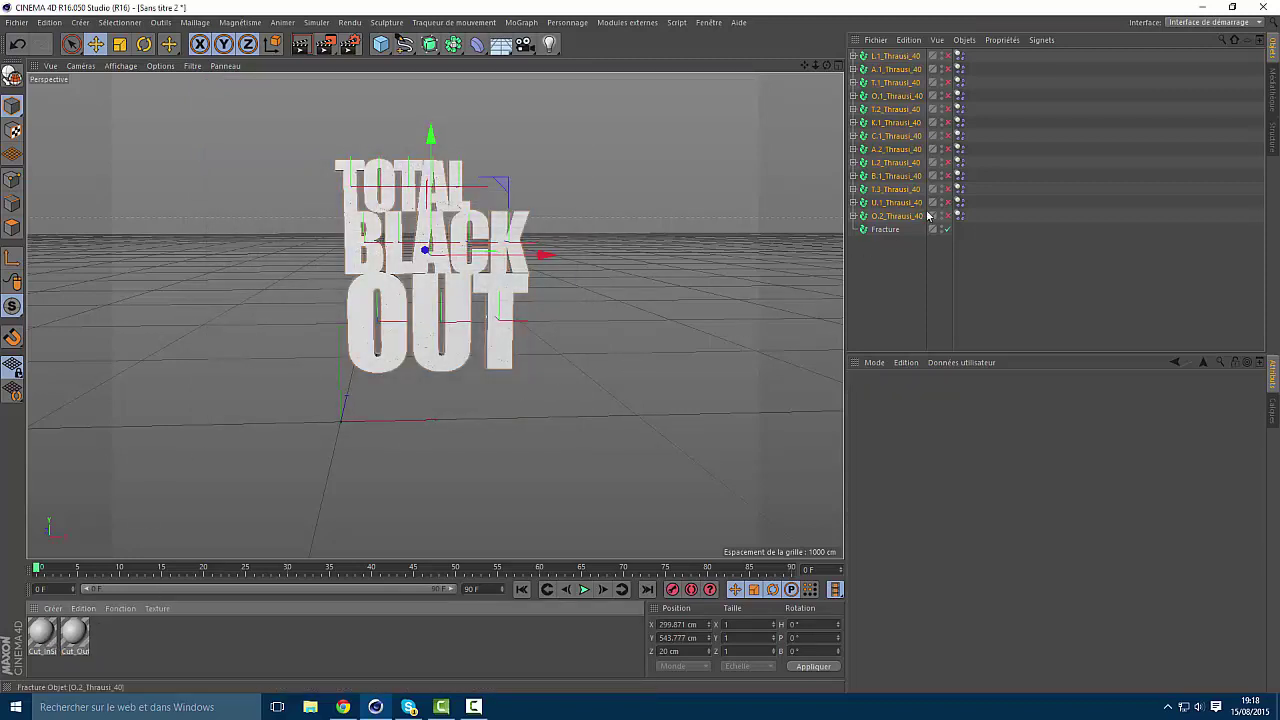
Move all thirteen selected Thrausi letter objects into the Fracture object, collapse its hierarchy and deselect it
drag(985, 214, 903, 52)
drag(907, 110, 895, 232)
click(853, 56)
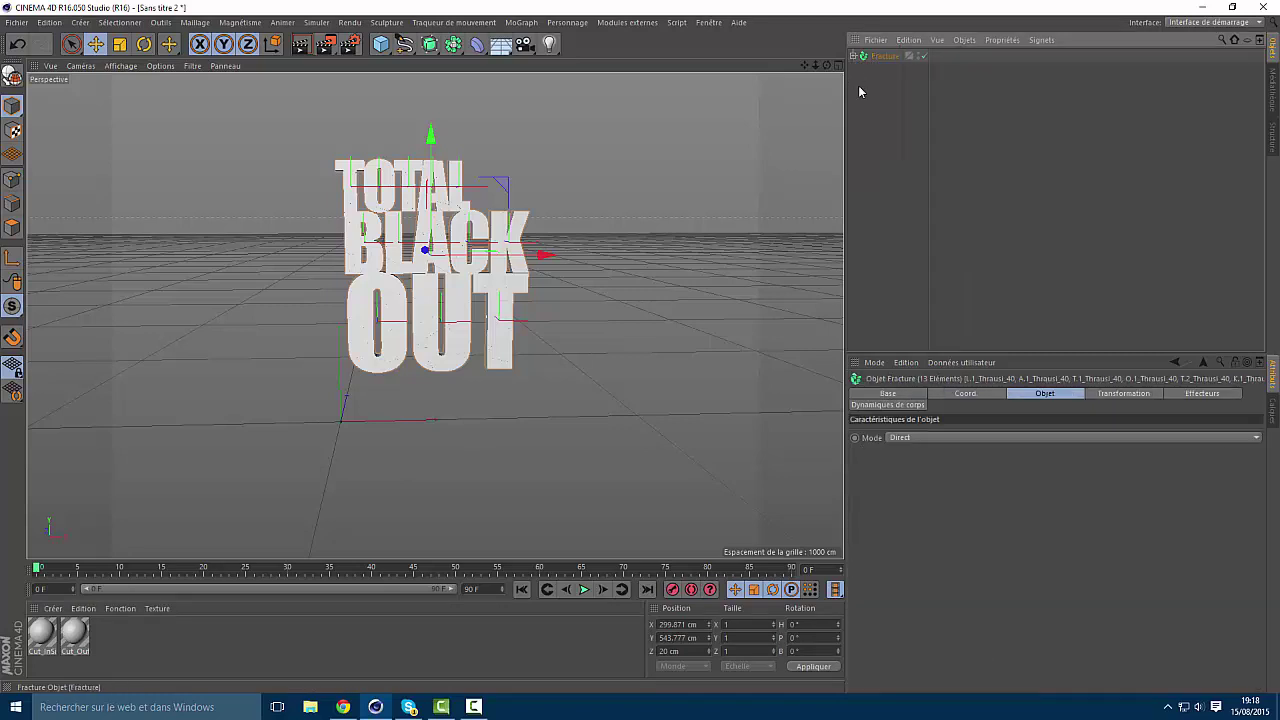
click(858, 90)
Open the colour picker of the Cut_InSide material and choose black, RGB 0, 0, 0
double_click(42, 632)
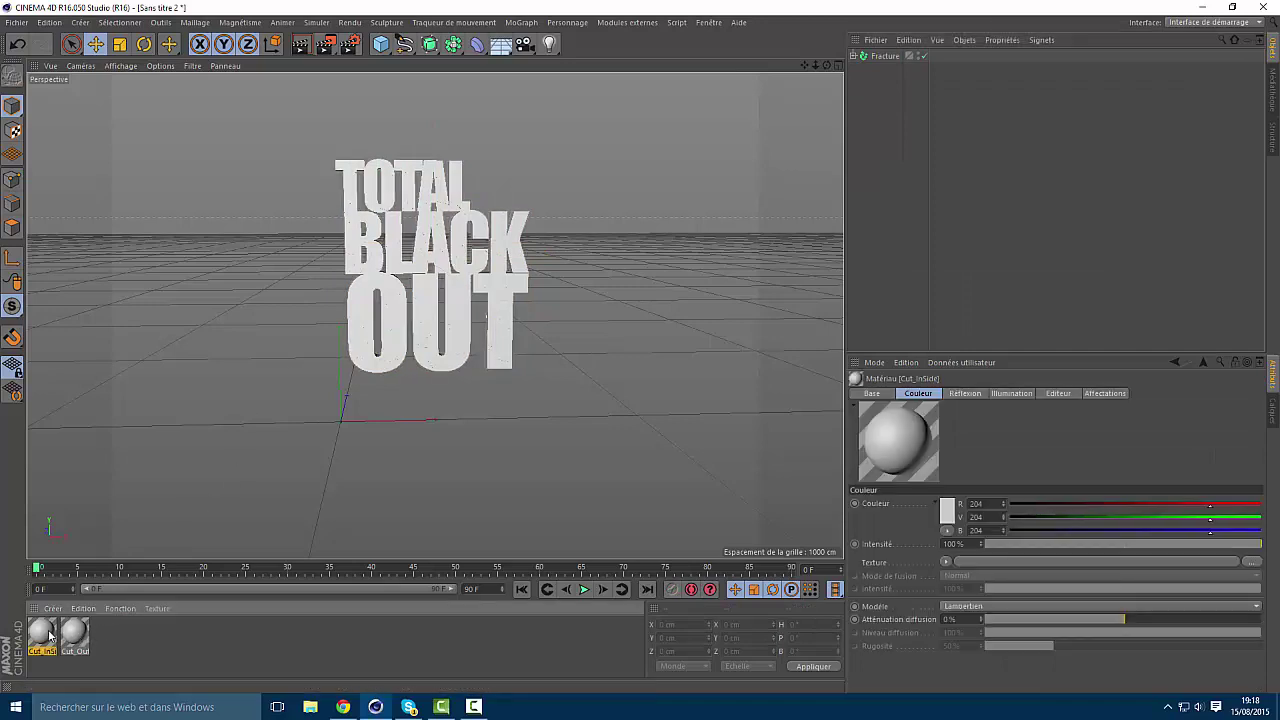
click(390, 148)
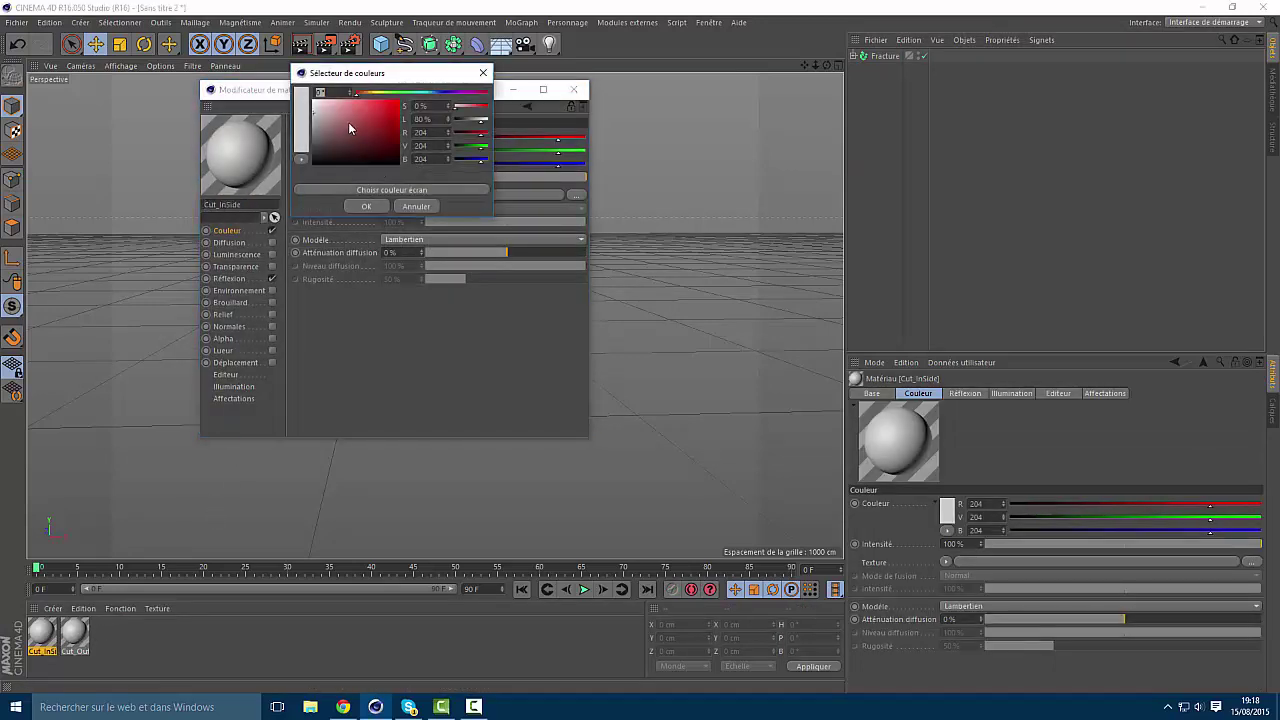
drag(353, 119, 255, 204)
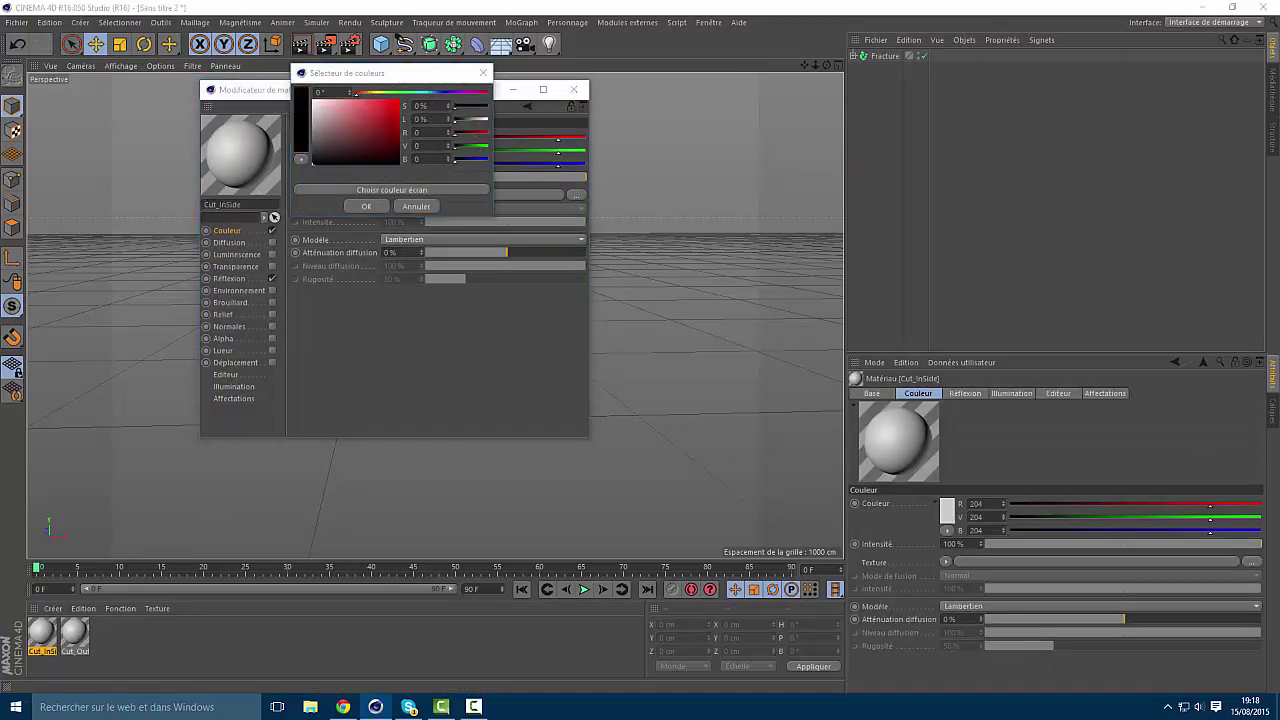
Switch to Chrome, replay the end of the Total Blackout reference video to check the letter colours, and return to Cinema 4D
click(343, 707)
drag(1018, 173, 675, 80)
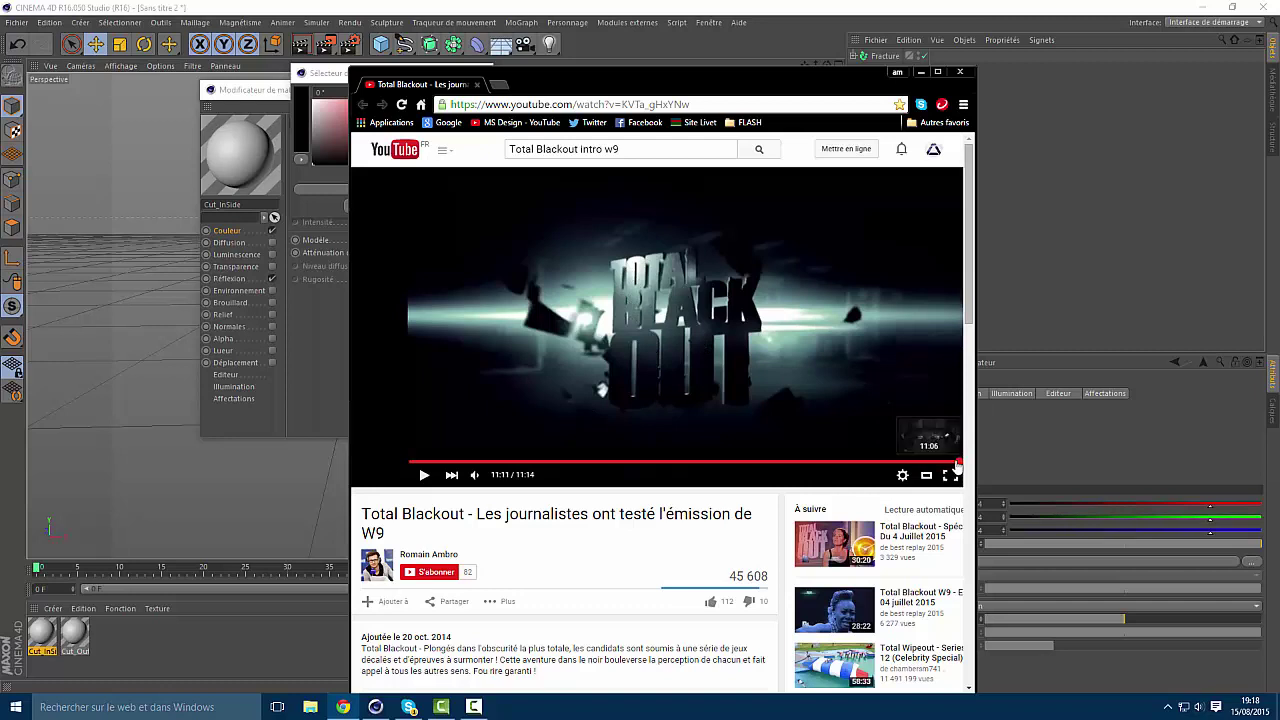
click(955, 462)
click(915, 435)
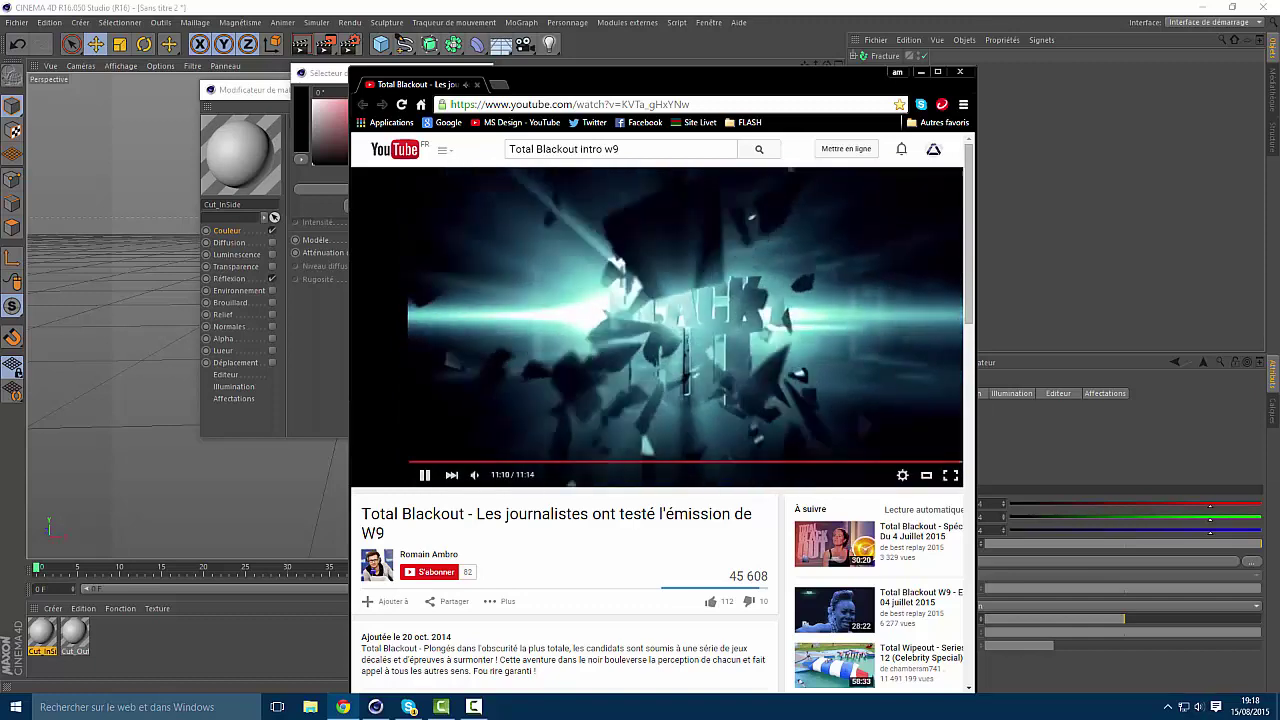
click(672, 341)
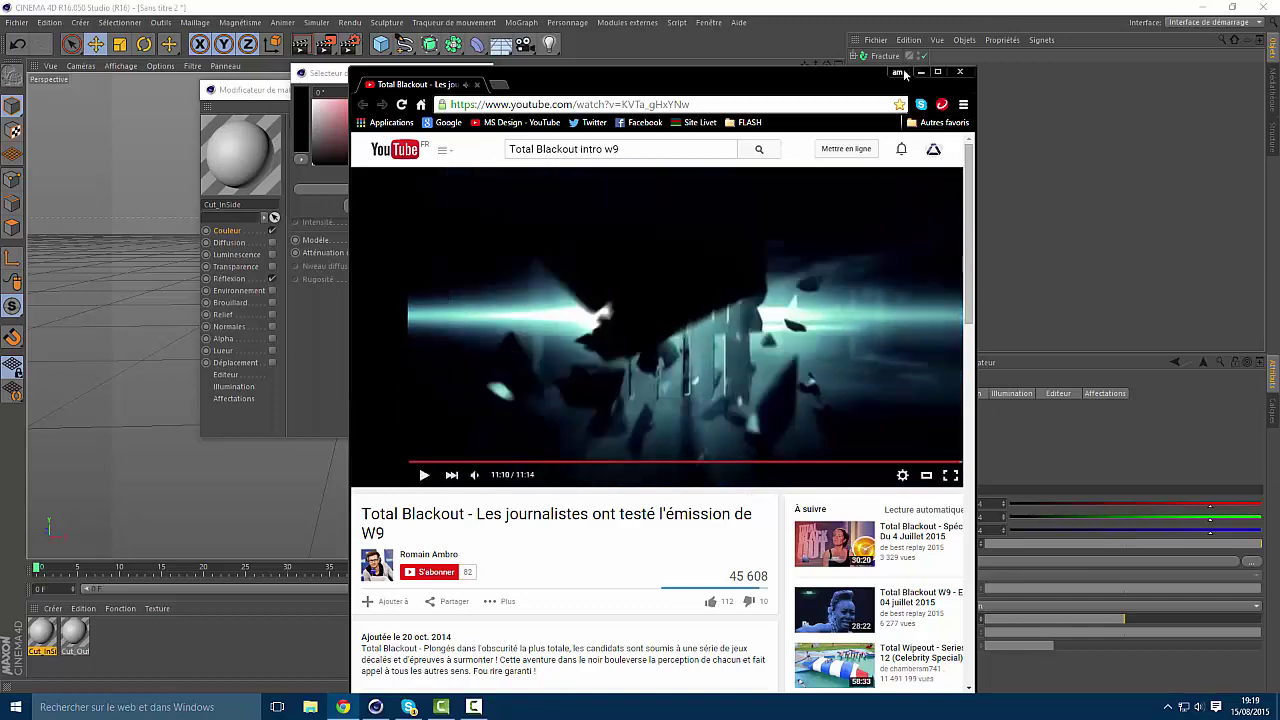
click(920, 72)
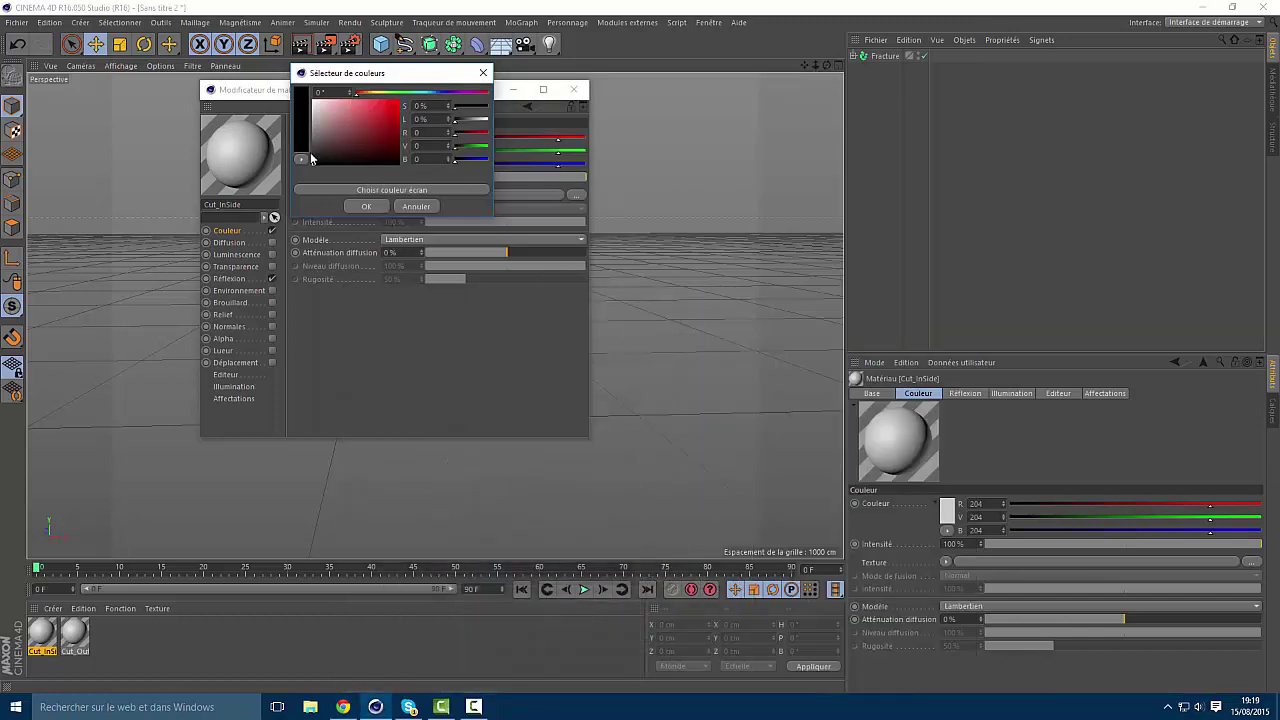
Set the Cut_InSide material's colour to a very dark grey, RGB 23, 23, 23
drag(313, 158, 308, 163)
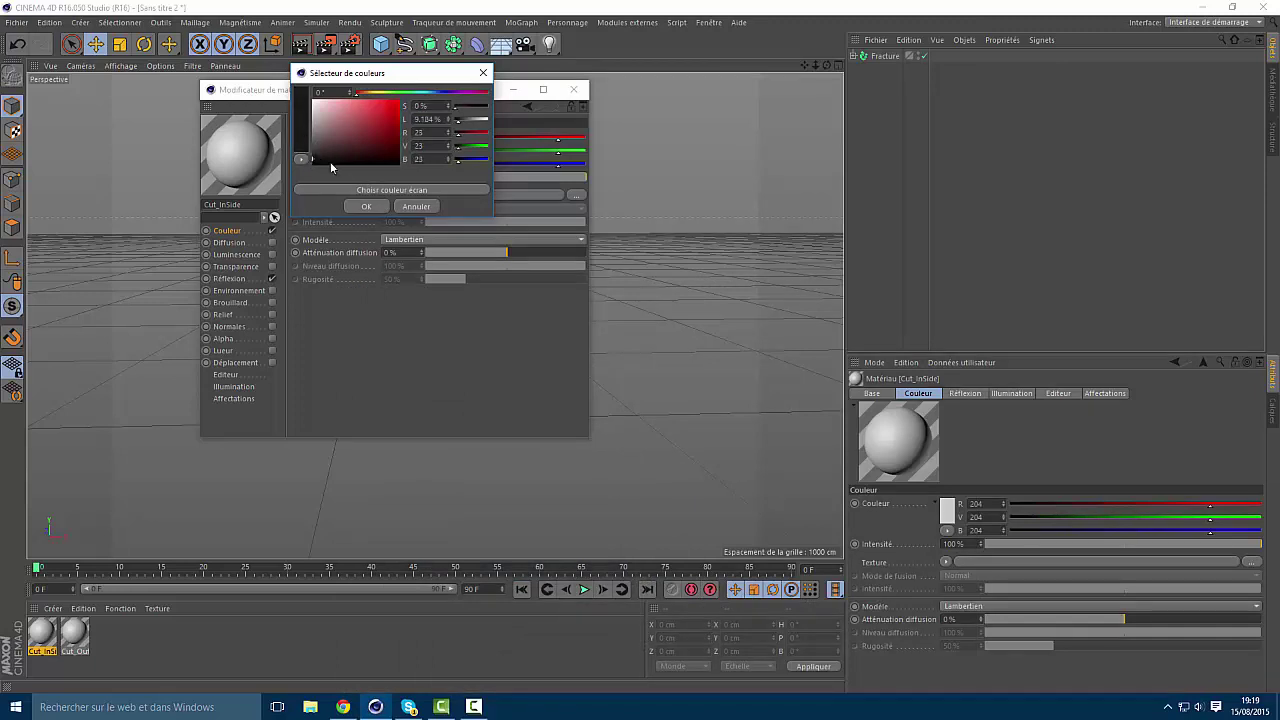
click(366, 206)
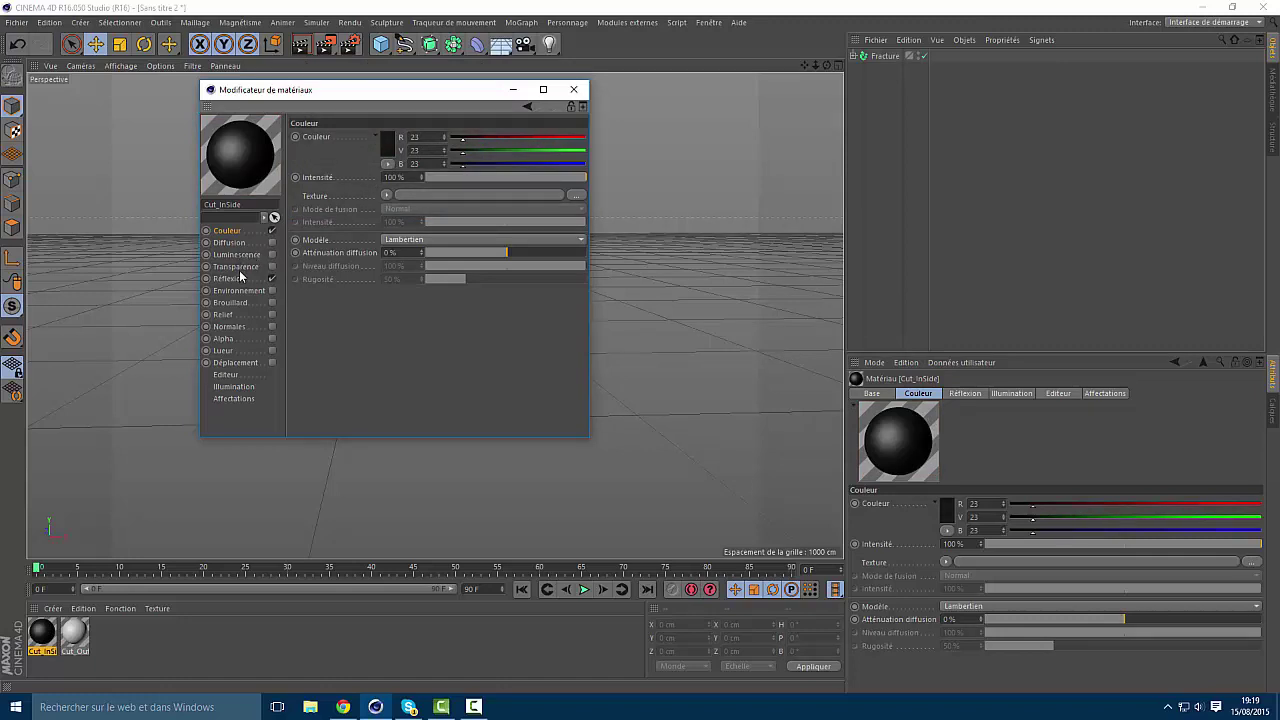
Add a Beckmann reflection layer at 10% to Cut_InSide, reduce its default specular layer to 40%, and close the material editor
click(236, 279)
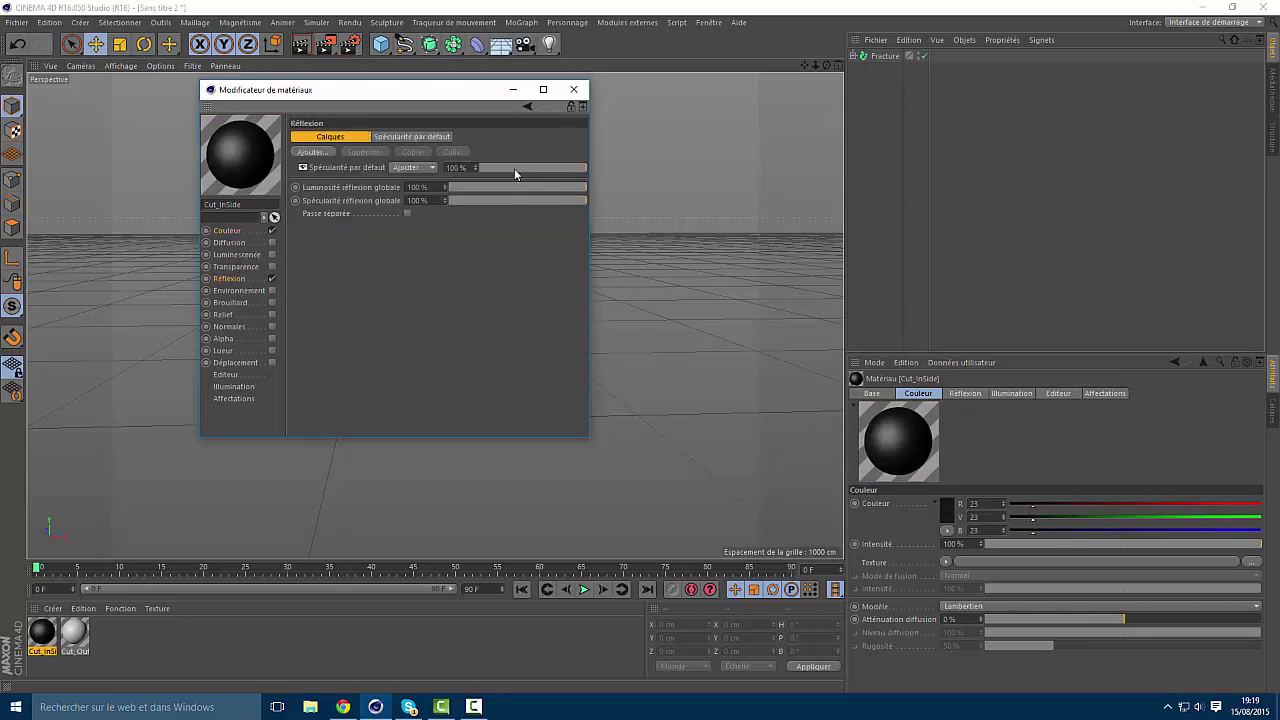
click(324, 157)
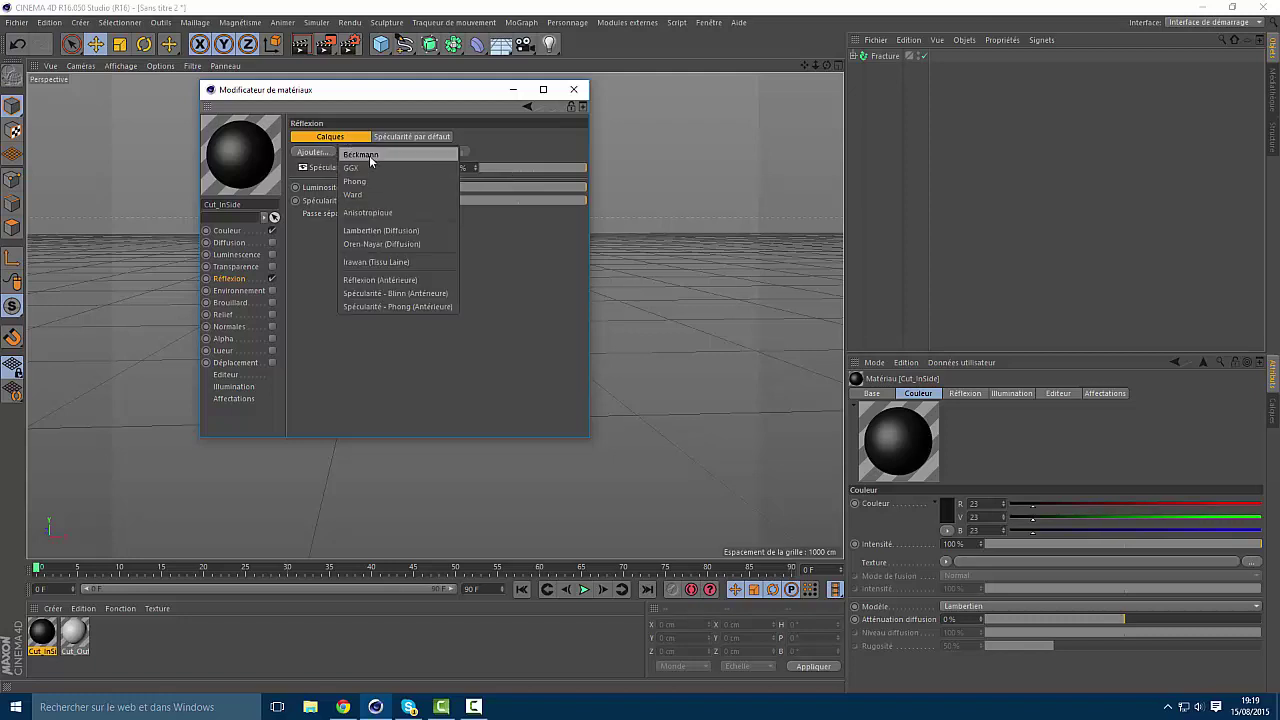
click(369, 155)
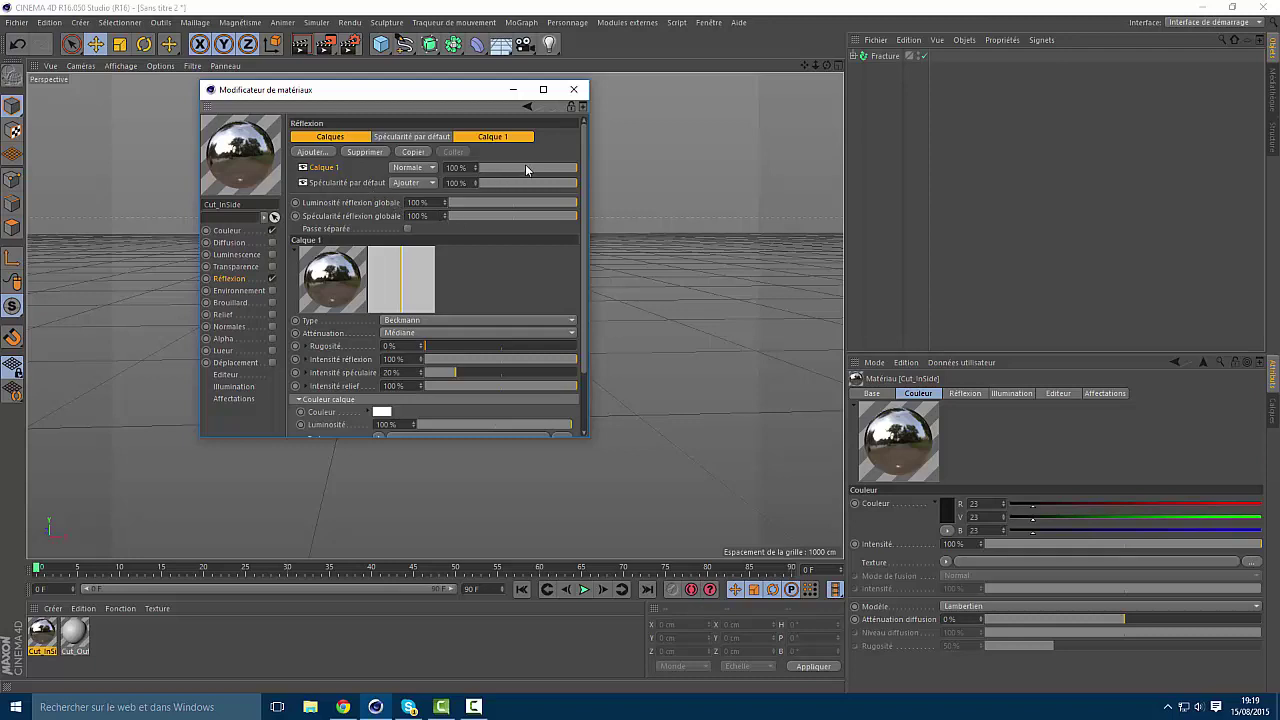
mouse_move(534, 172)
mouse_down()
mouse_move(492, 172)
mouse_move(522, 187)
mouse_up()
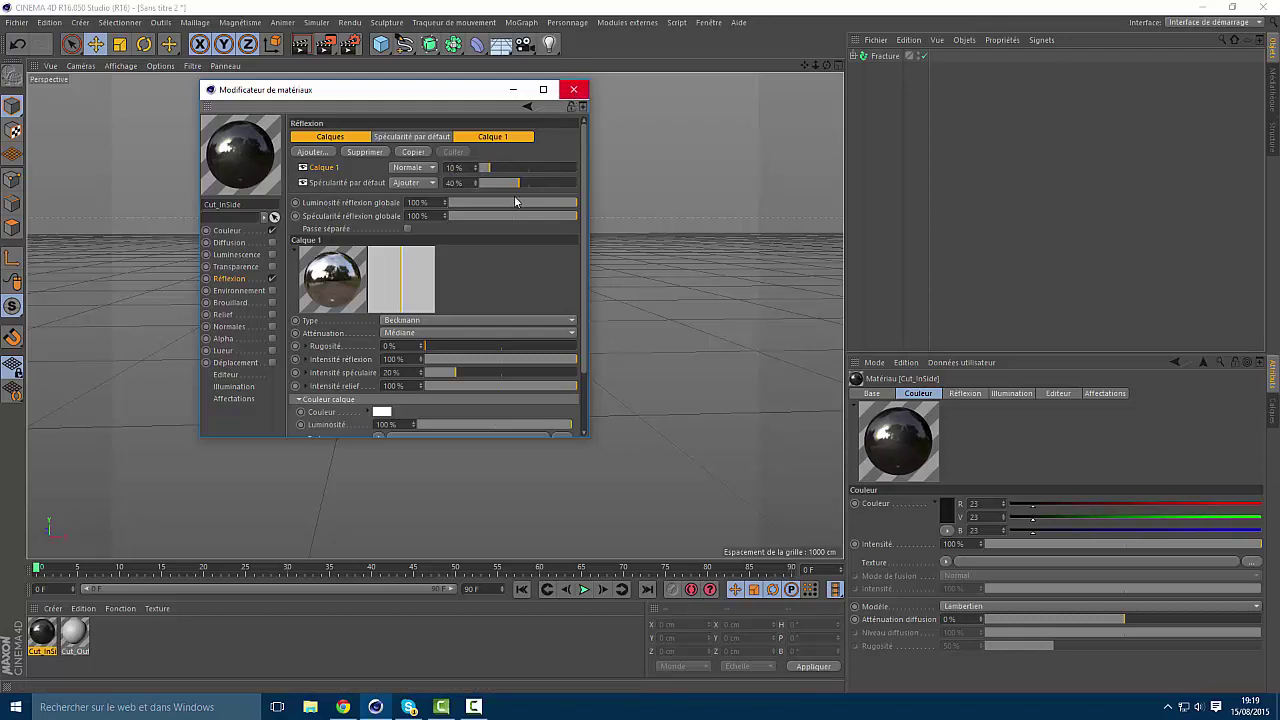
click(468, 320)
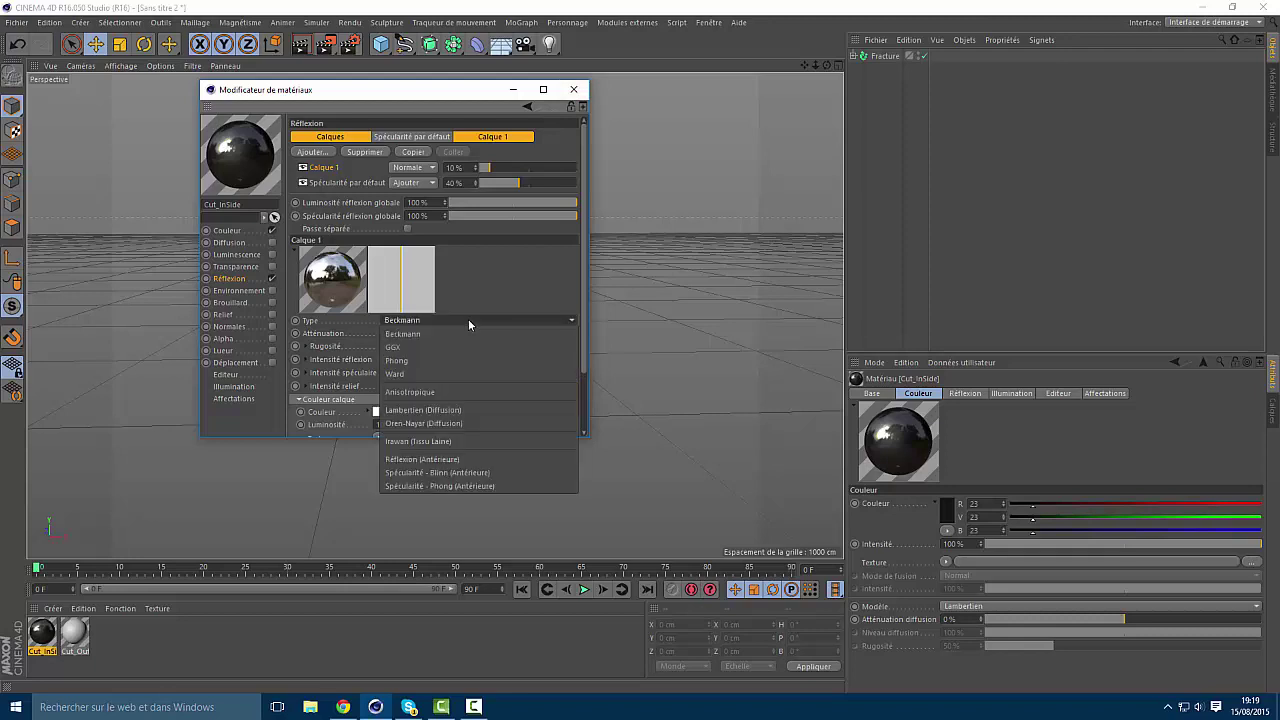
click(468, 319)
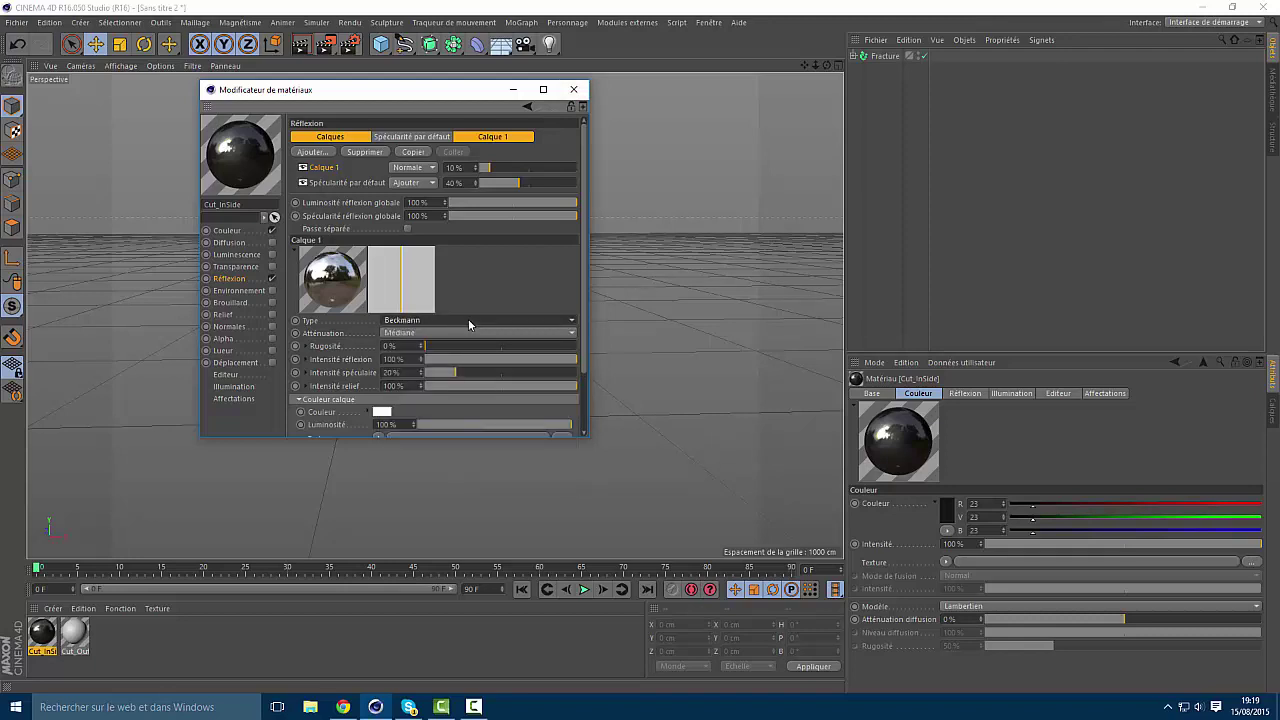
click(573, 89)
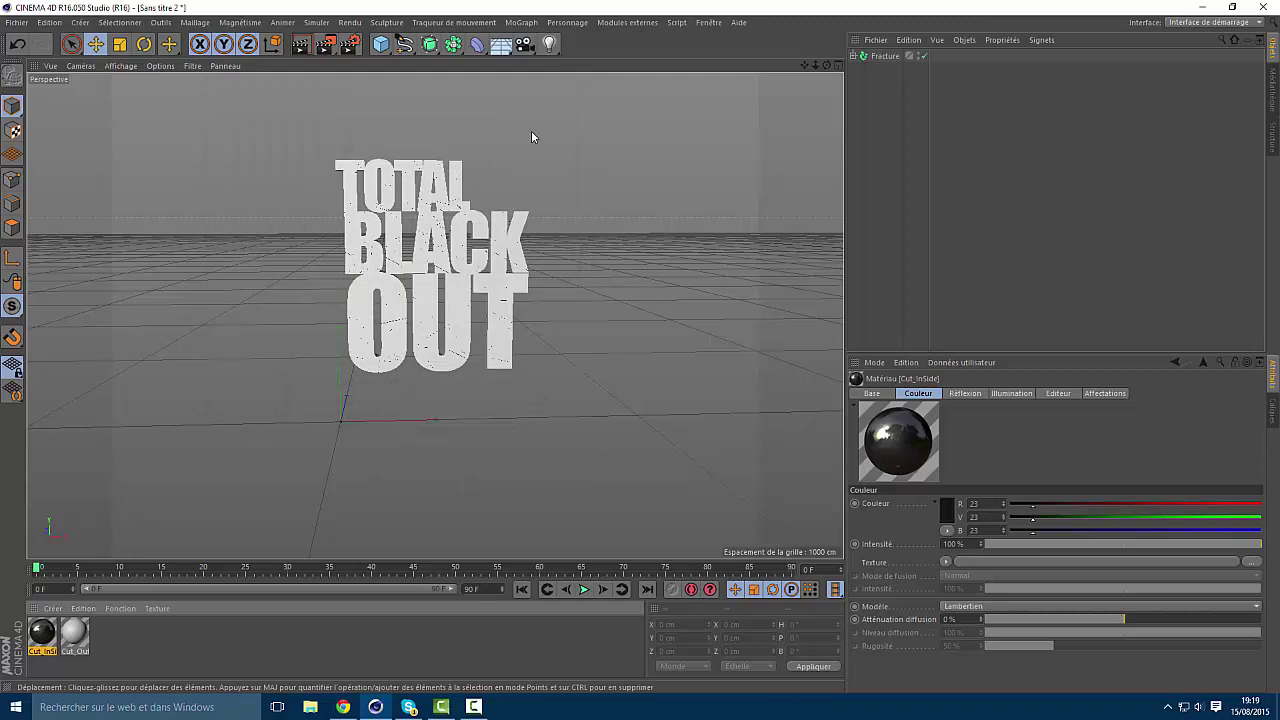
Enable luminescence on the Cut_InSide material with 12% intensity and RGB colour 36, 36, 36, and close the material editor
double_click(38, 640)
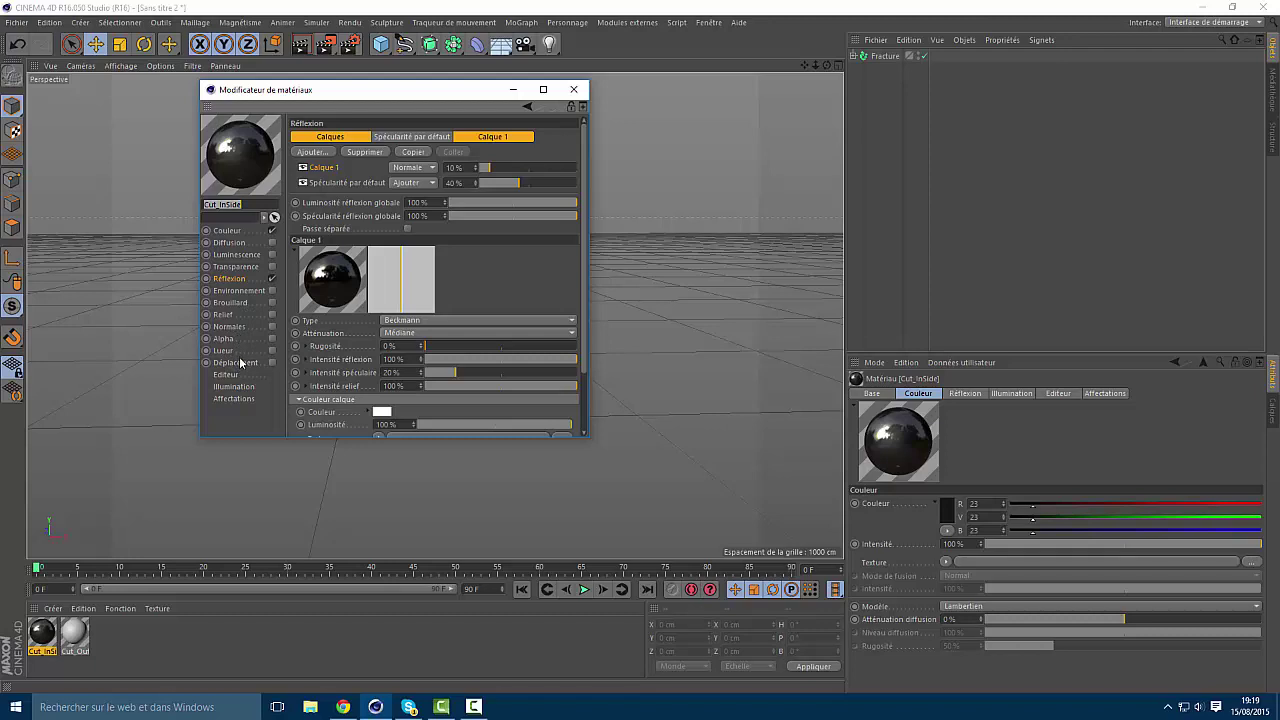
click(271, 254)
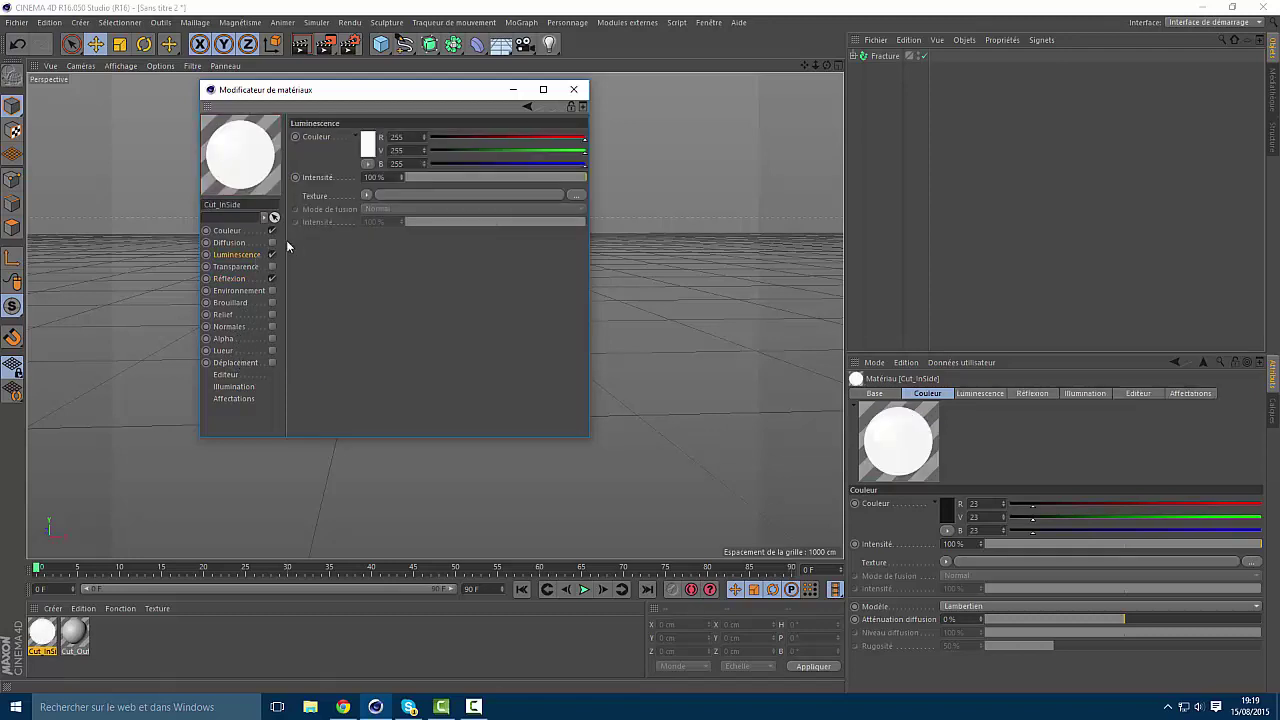
drag(508, 175, 419, 181)
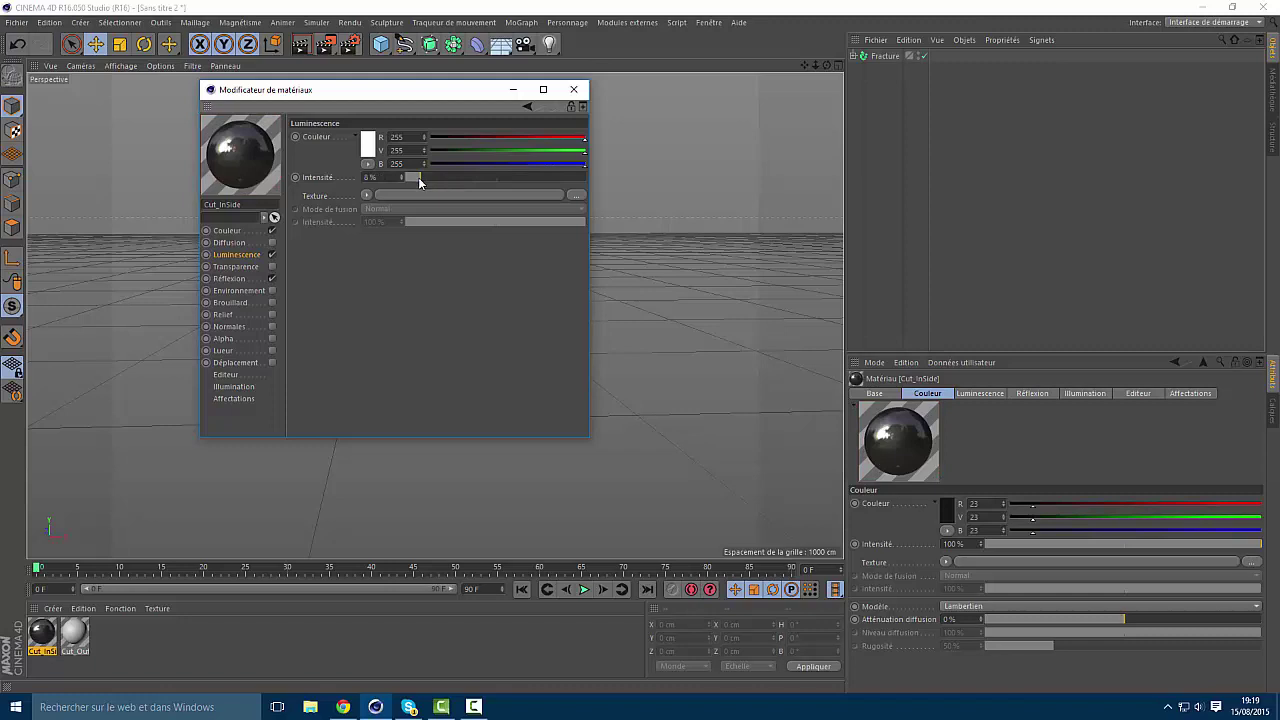
drag(418, 177, 429, 177)
click(369, 147)
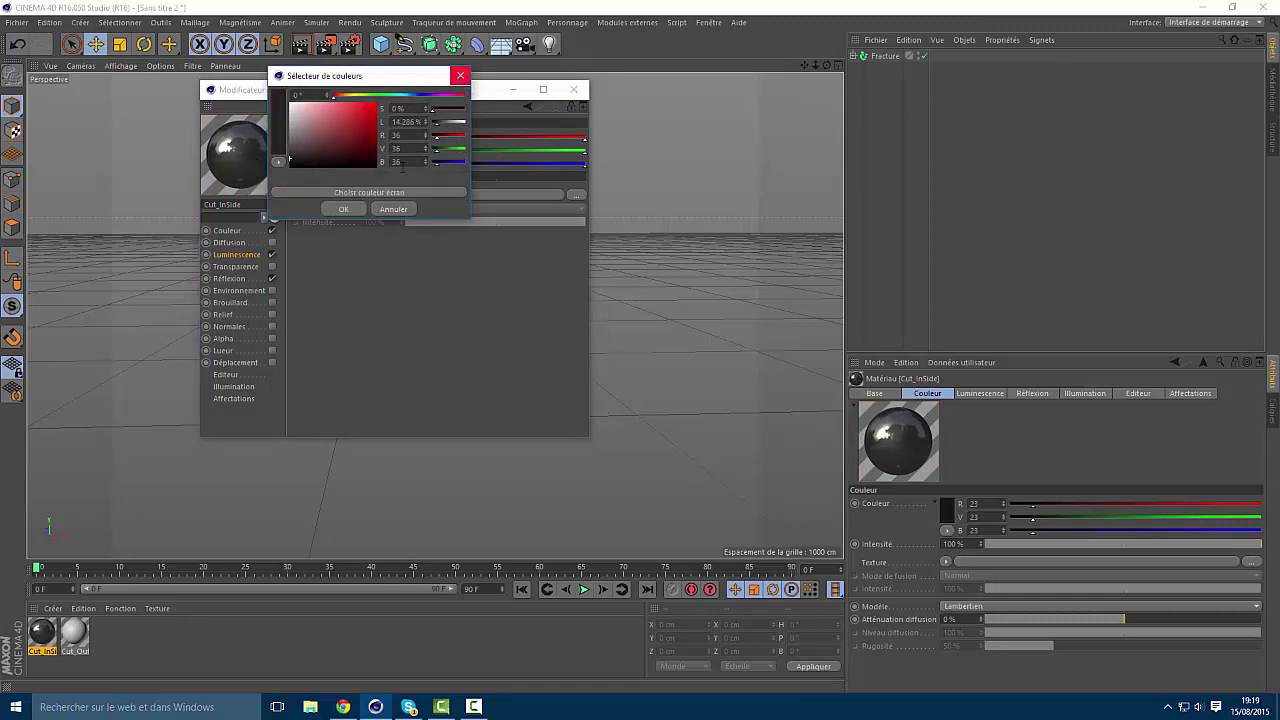
click(343, 209)
click(574, 90)
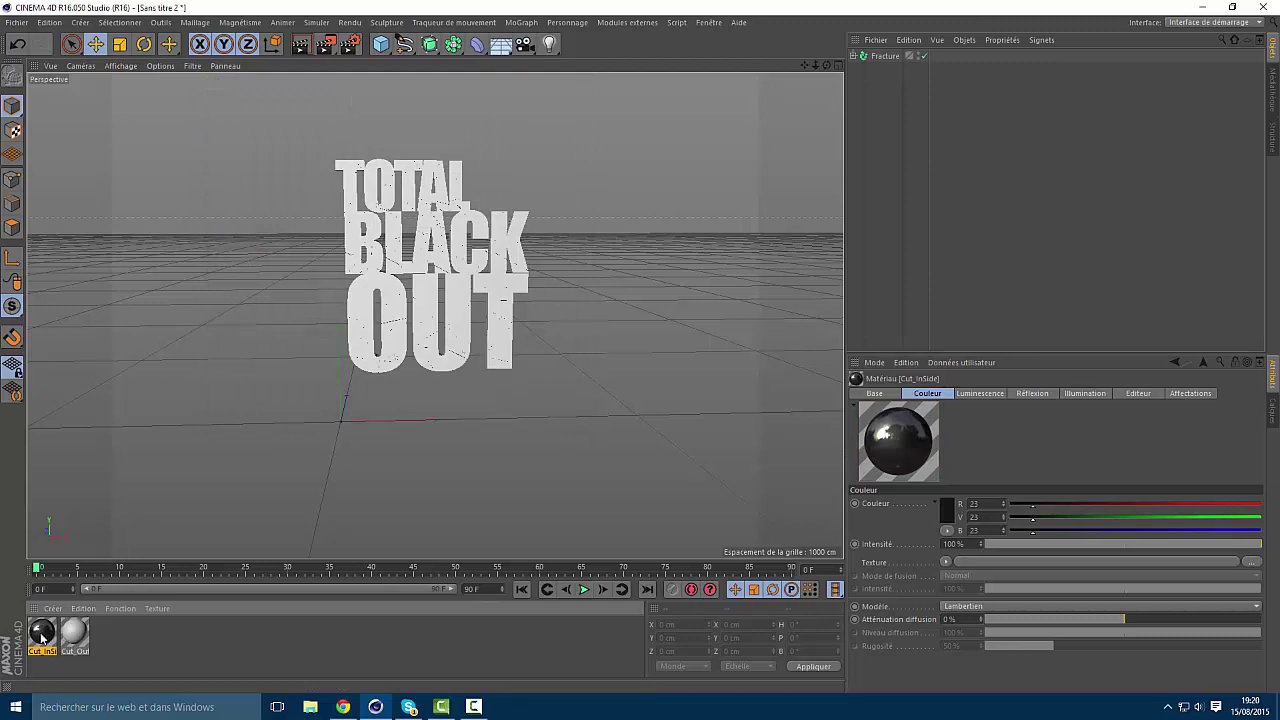
Duplicate the dark Cut_InSide material beside the original
click(82, 646)
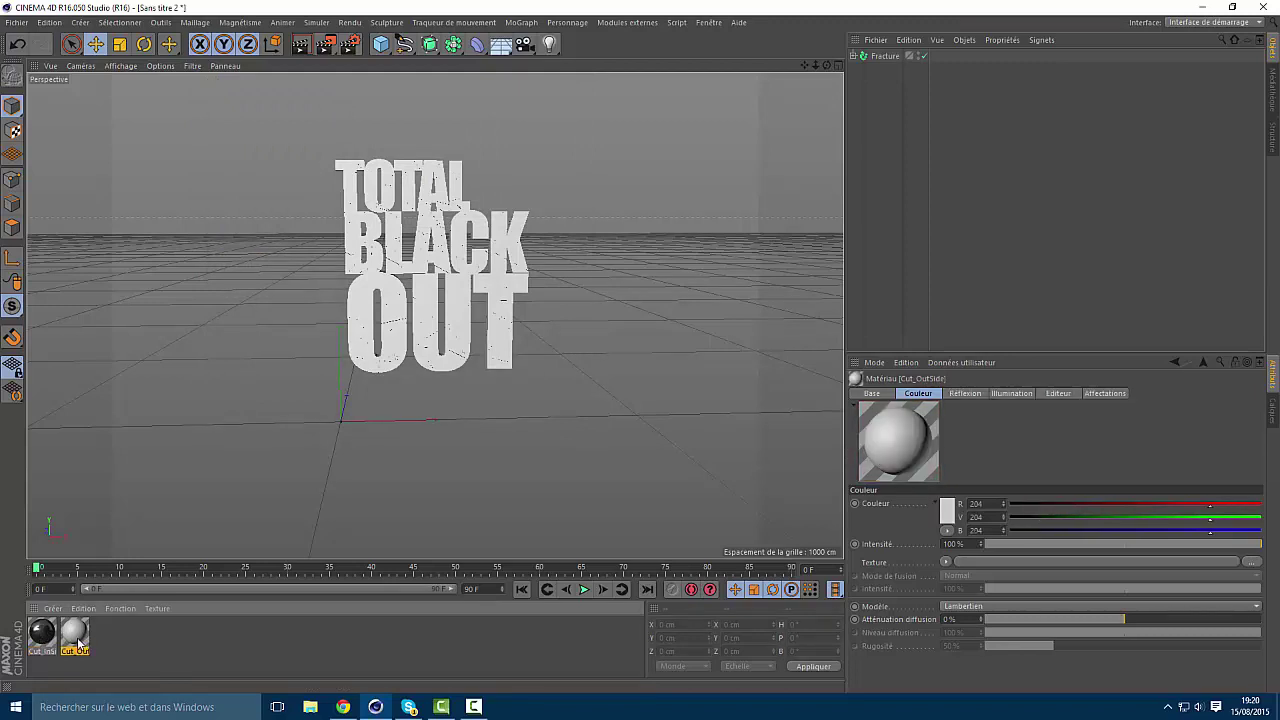
click(46, 638)
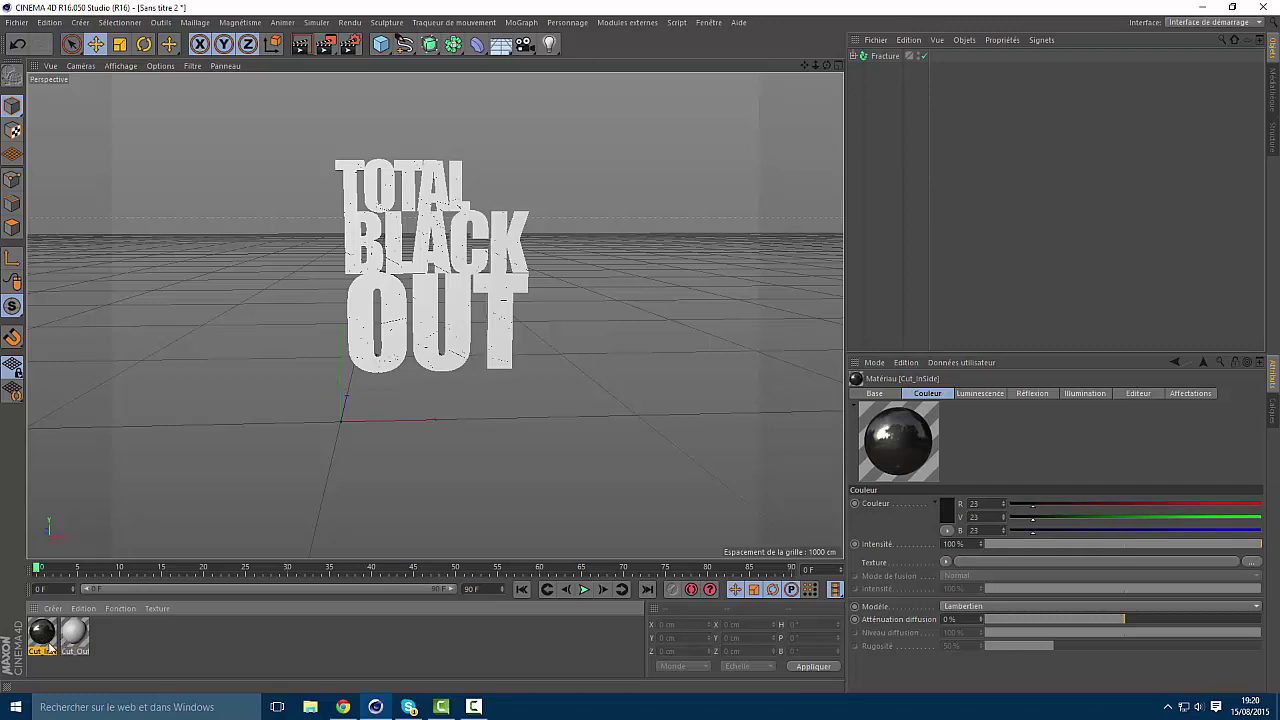
ctrl+drag(48, 646, 76, 644)
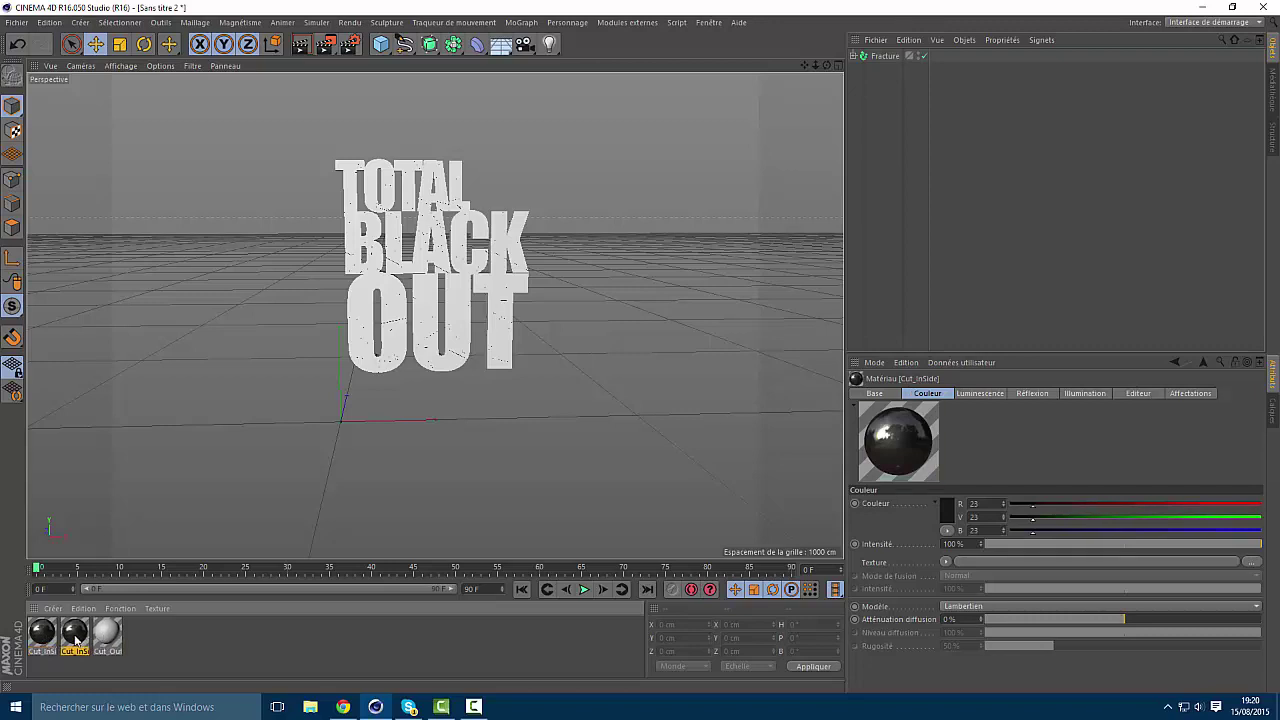
Copy the grey material's name and rename the duplicated dark material as Cut_OutSide
double_click(105, 638)
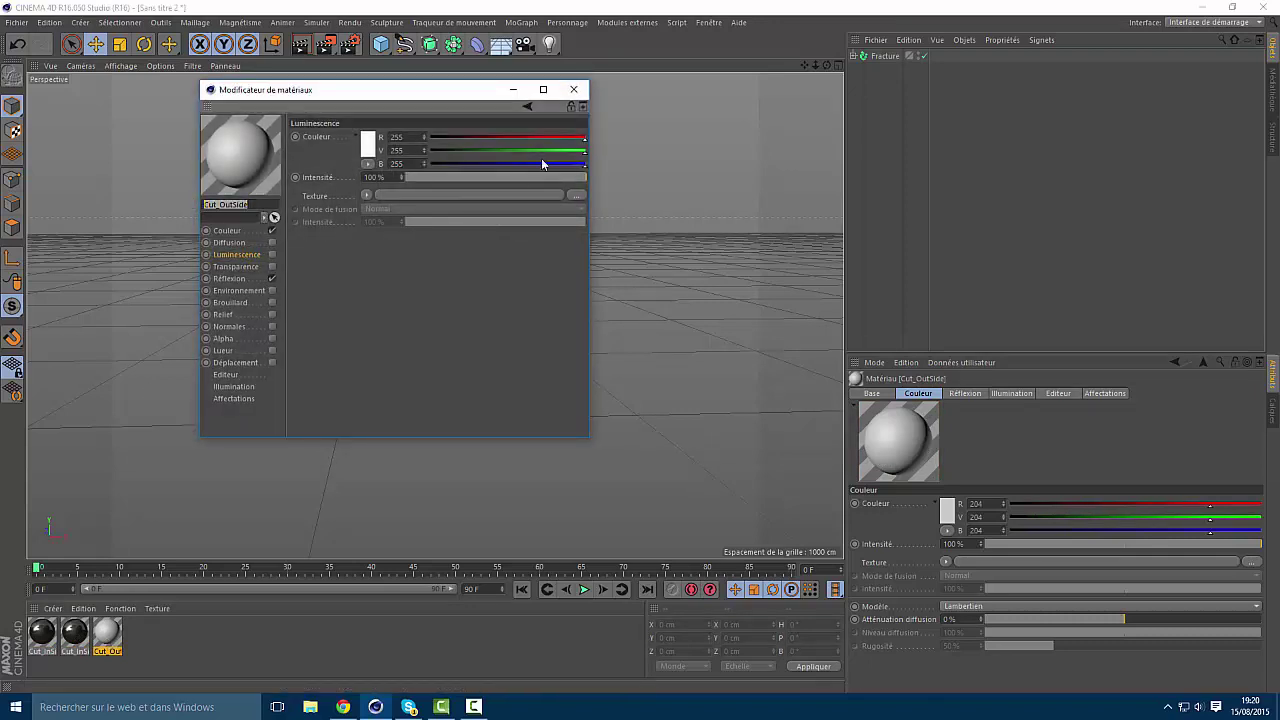
click(573, 89)
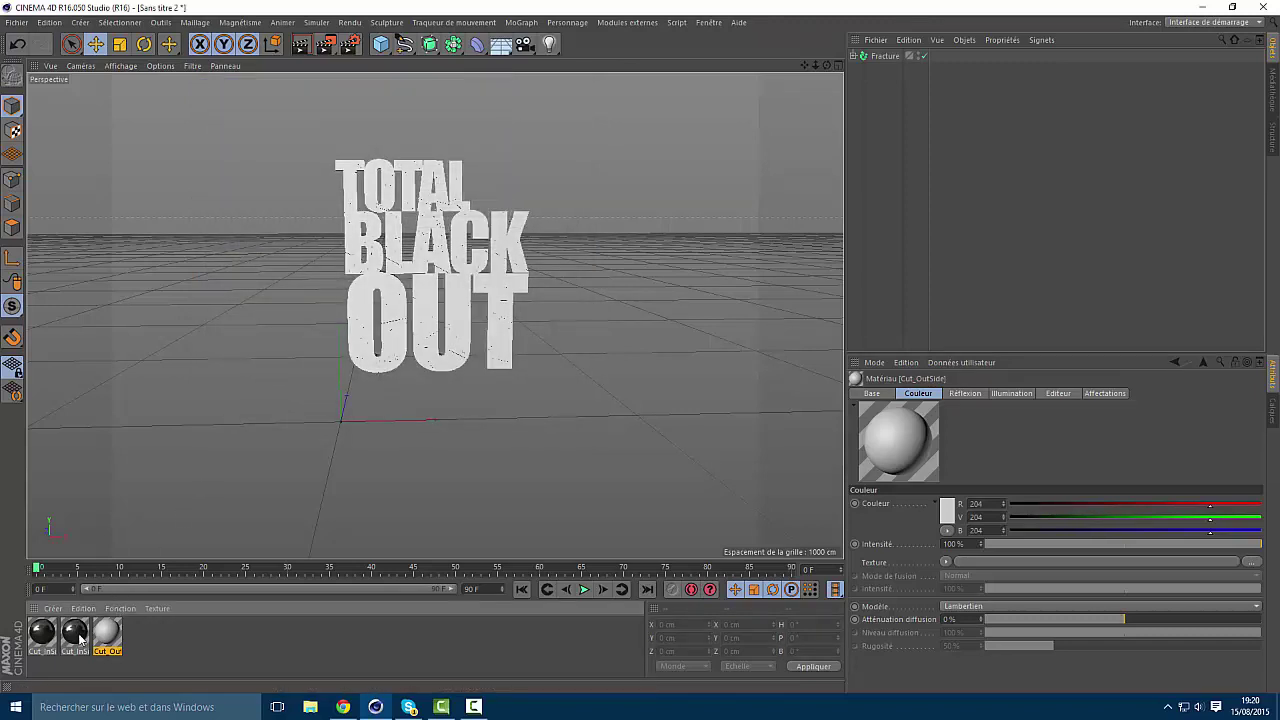
double_click(76, 634)
text(Cut_OutSide)
key(Return)
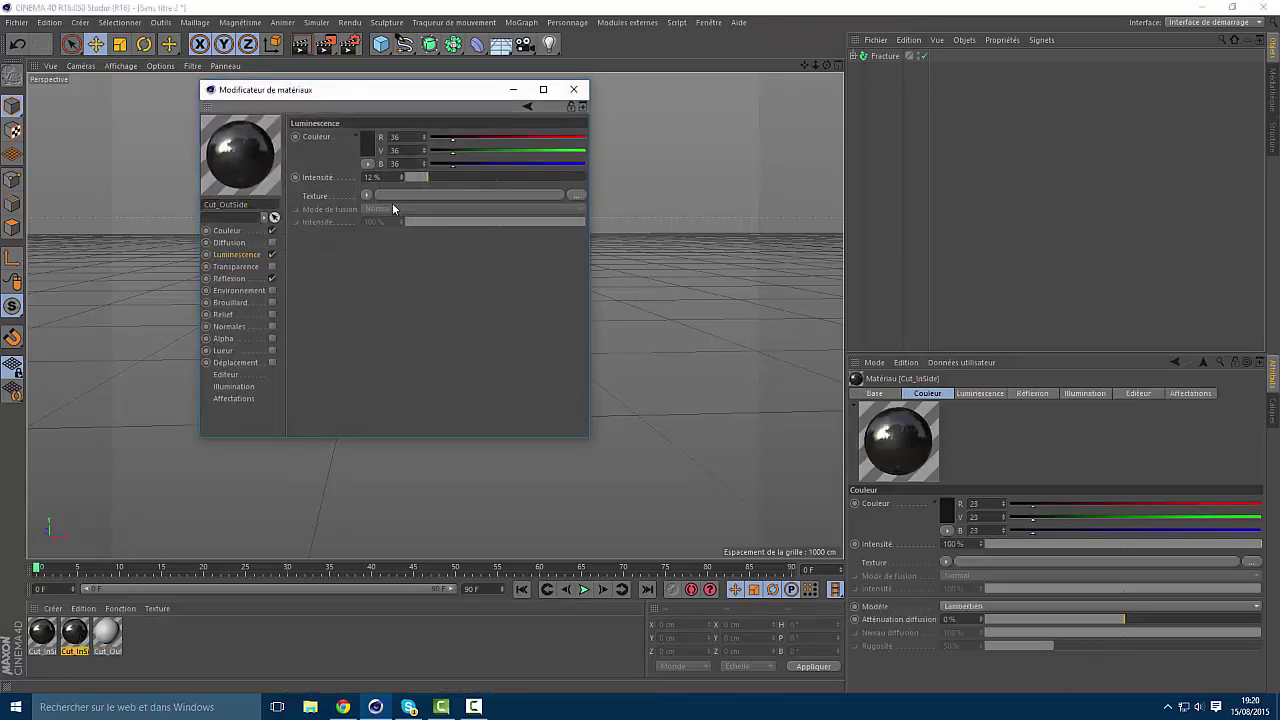
click(573, 89)
Delete the old light grey Cut_OutSide material and render the viewport to check the letters
click(118, 637)
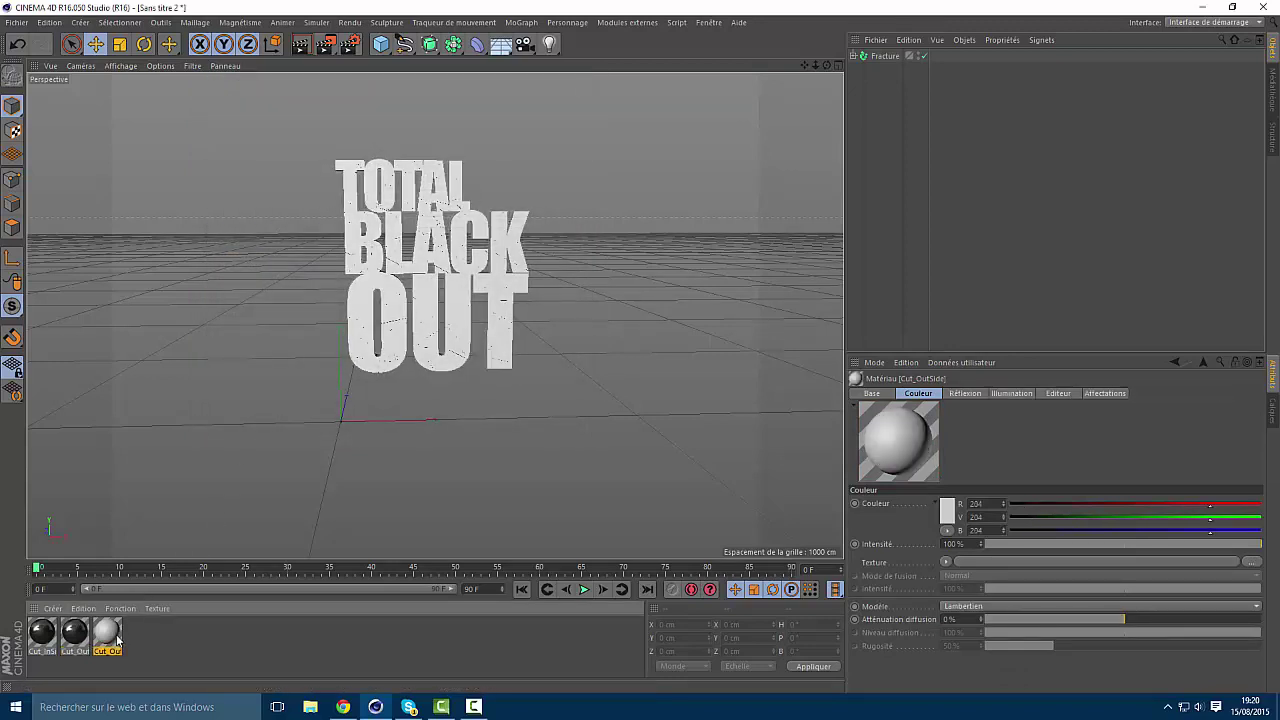
key(Delete)
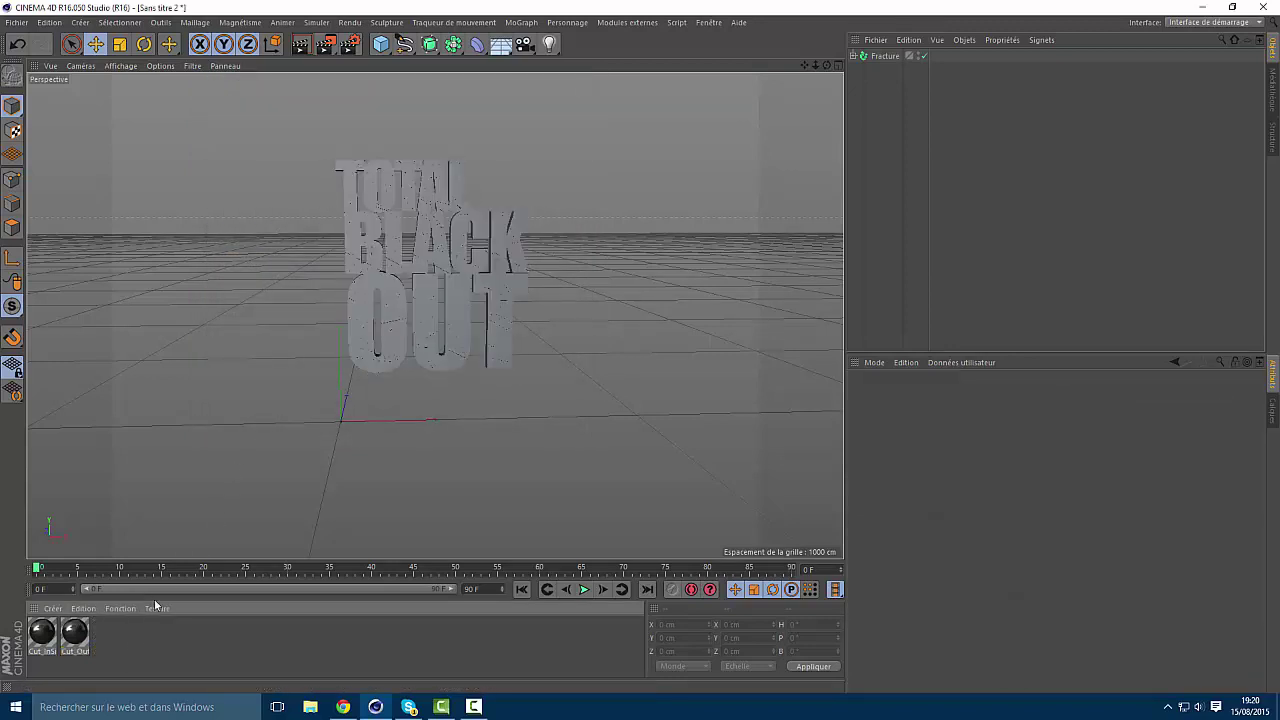
key(ctrl+r)
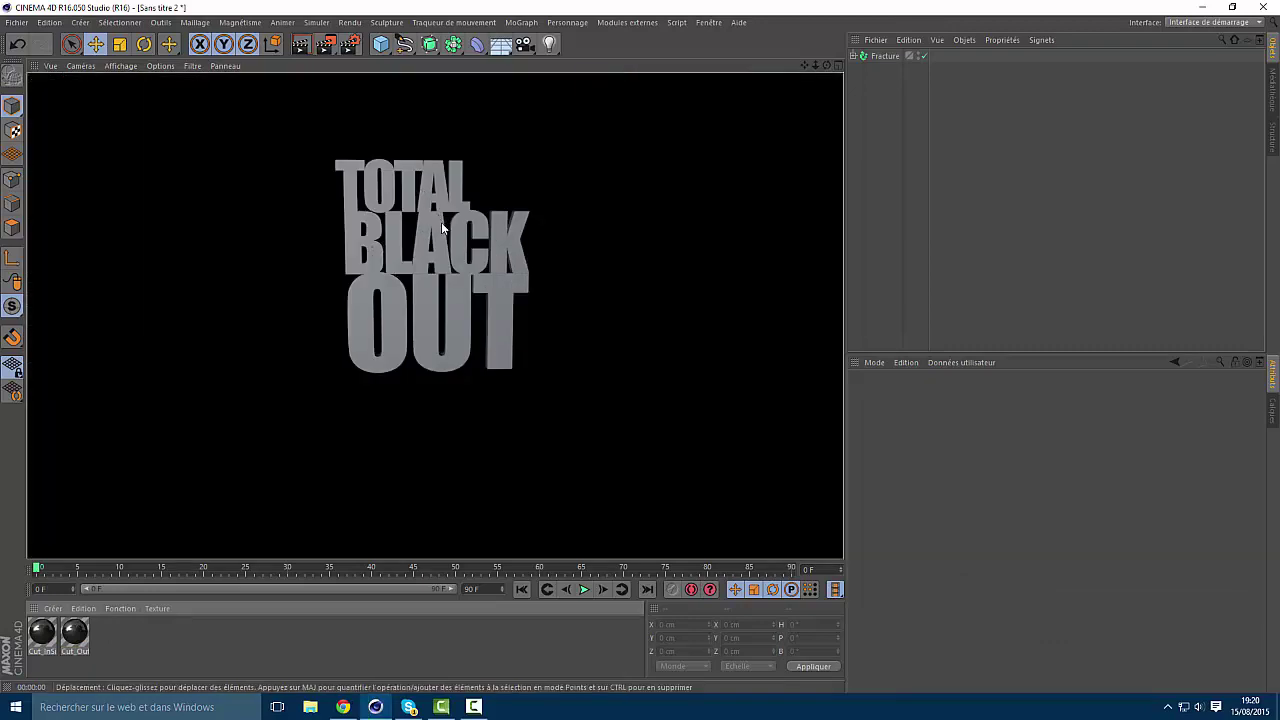
click(505, 298)
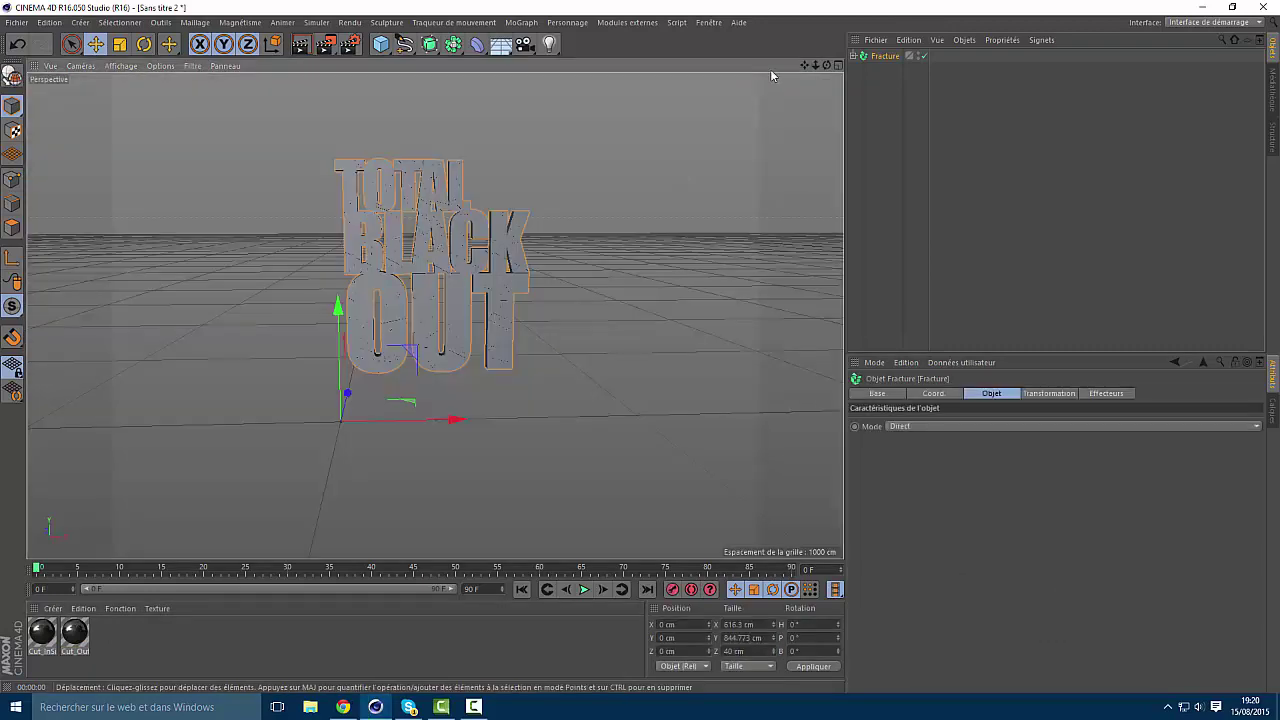
Expand the Fracture group and its L.1_Thrausi_40 letter, and examine the outside texture tag on Pieces 1
click(854, 56)
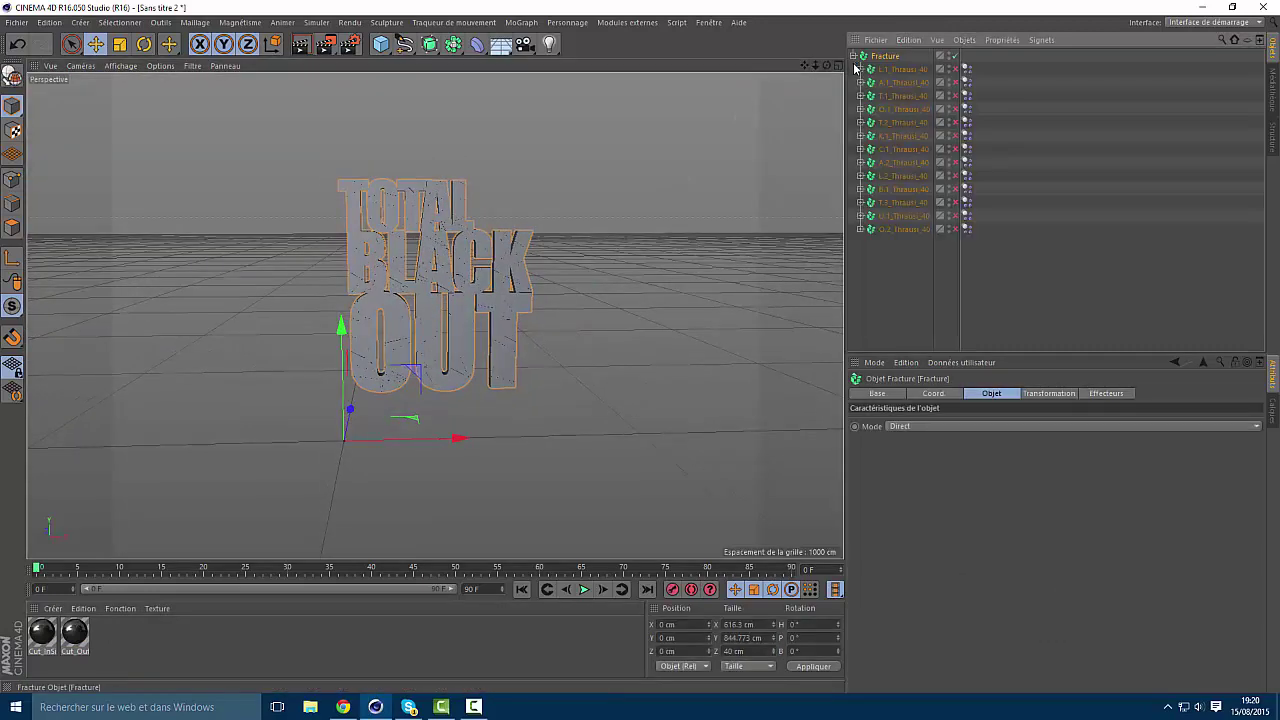
click(900, 272)
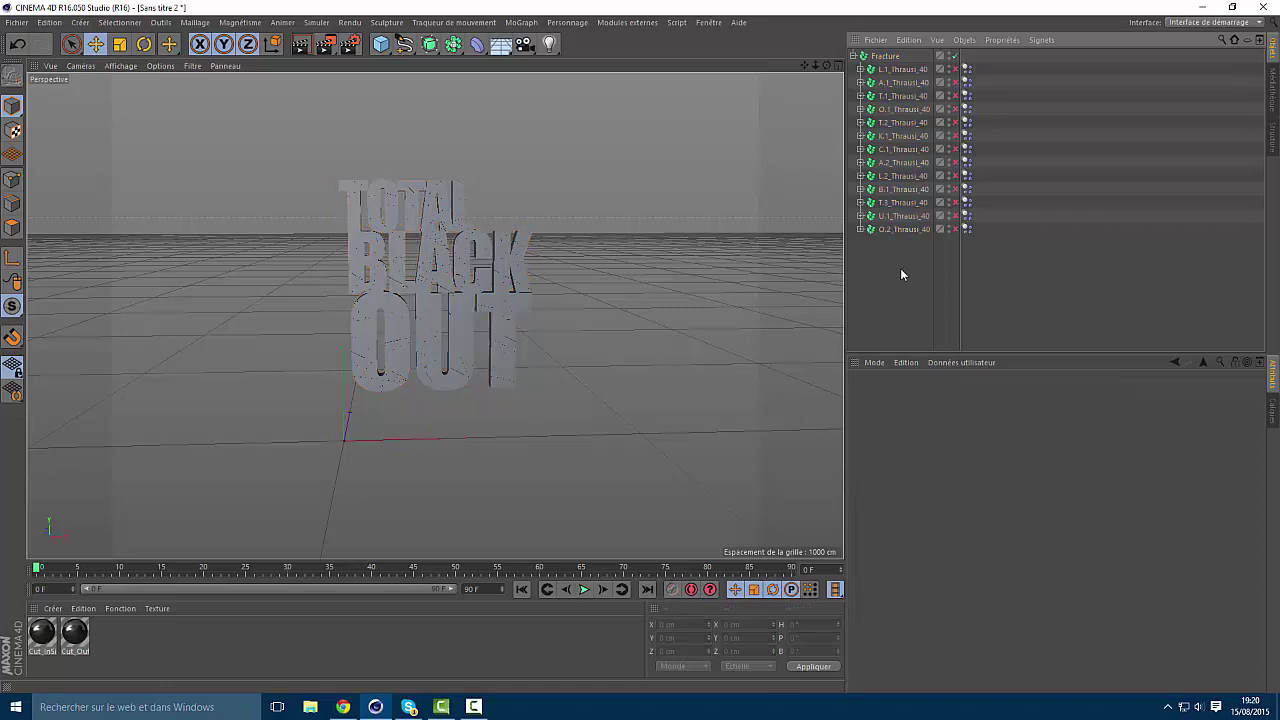
click(862, 70)
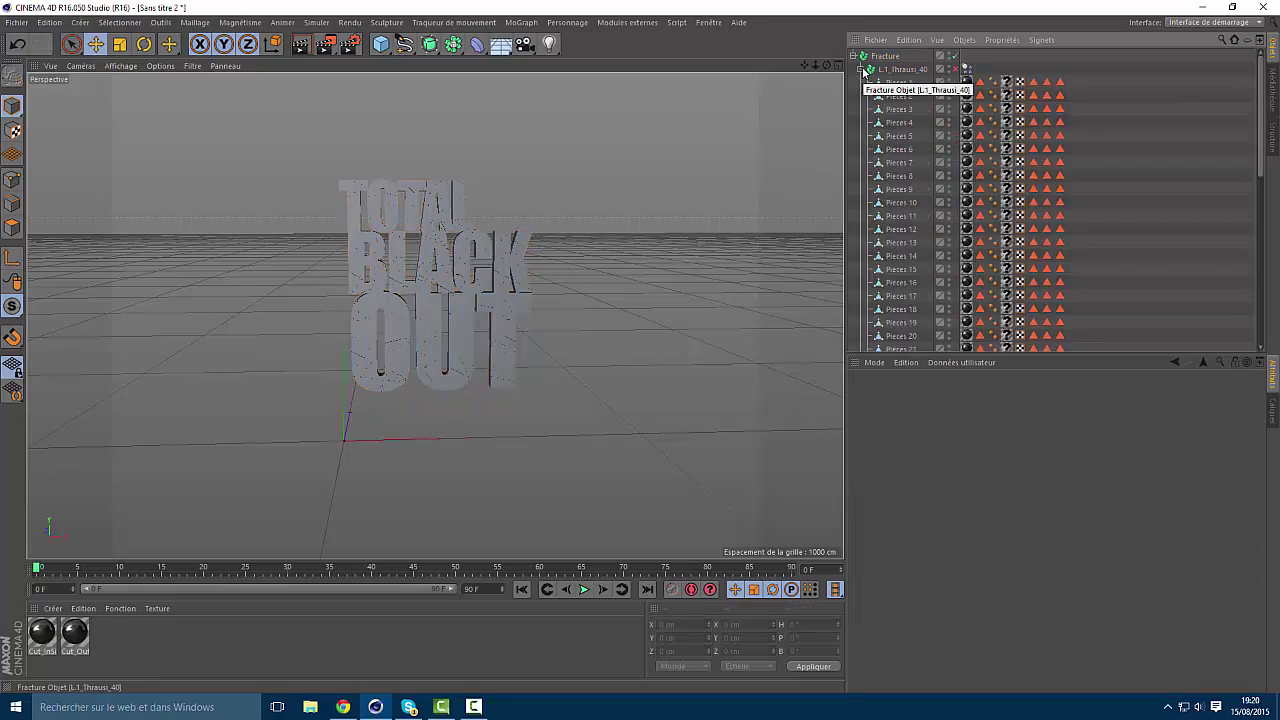
click(1006, 82)
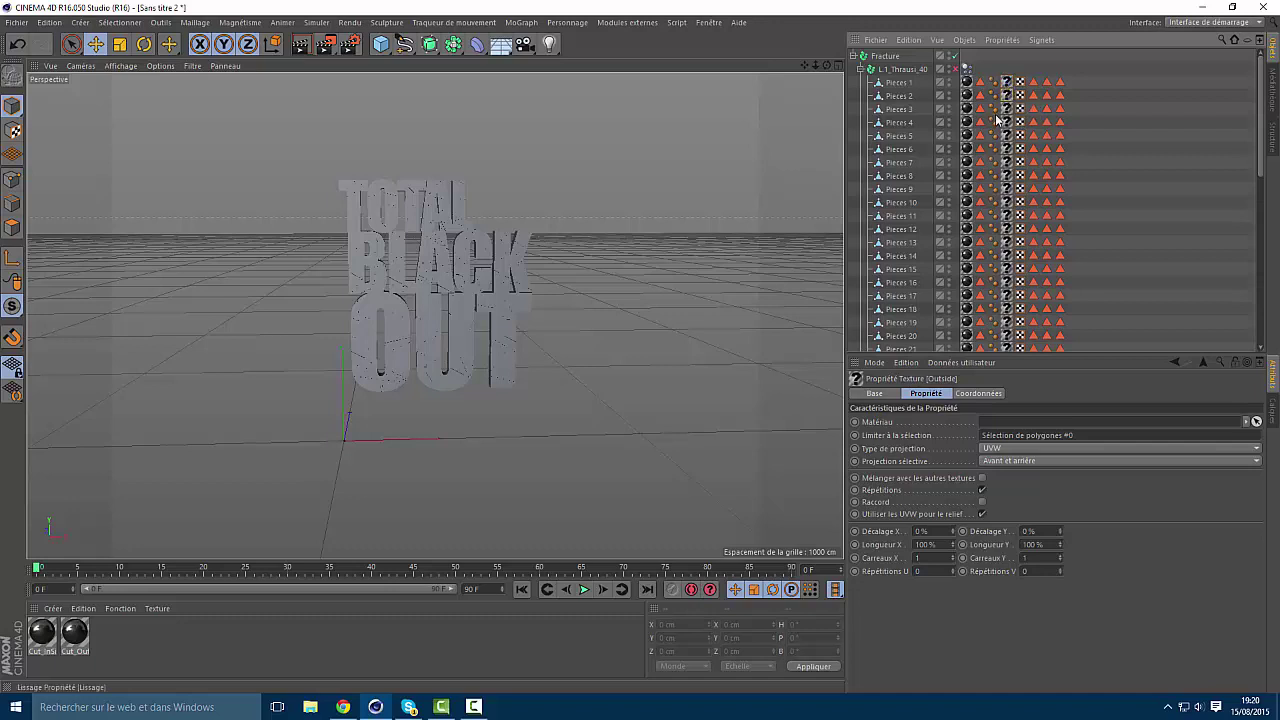
Undo the deletion of the light grey Cut_OutSide material
key(ctrl+a)
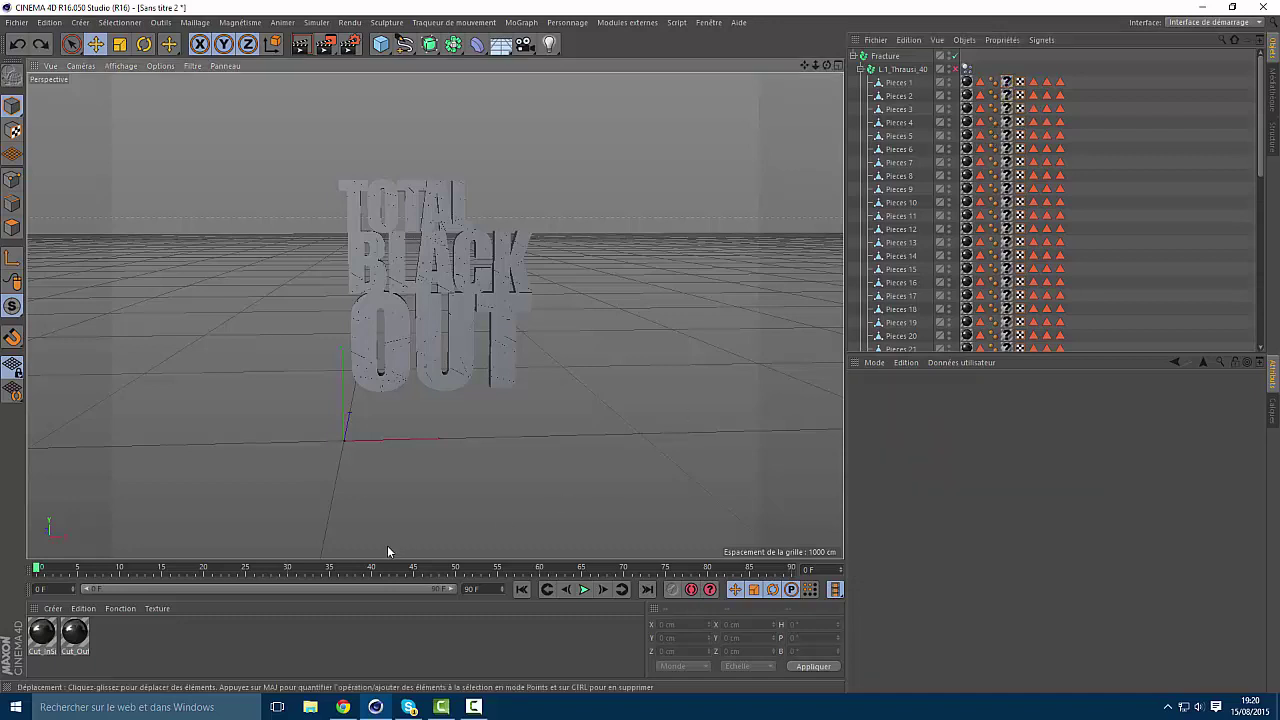
key(ctrl+shift+a)
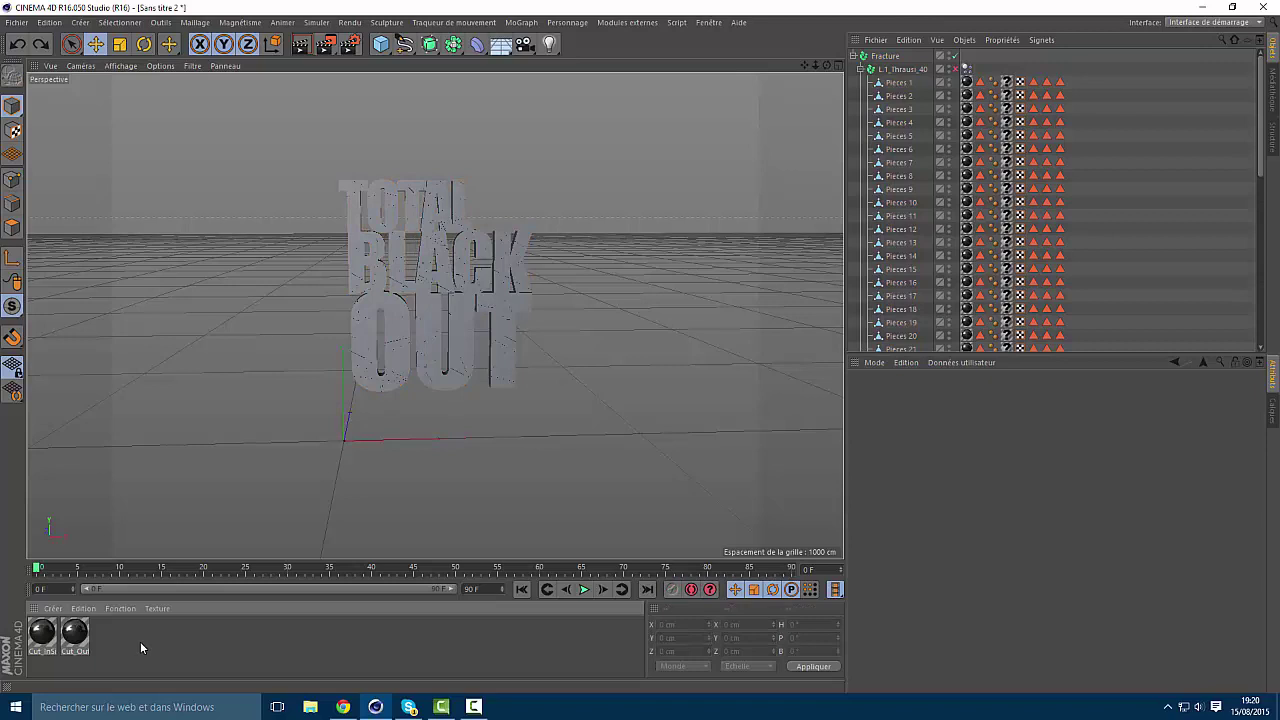
key(ctrl+z)
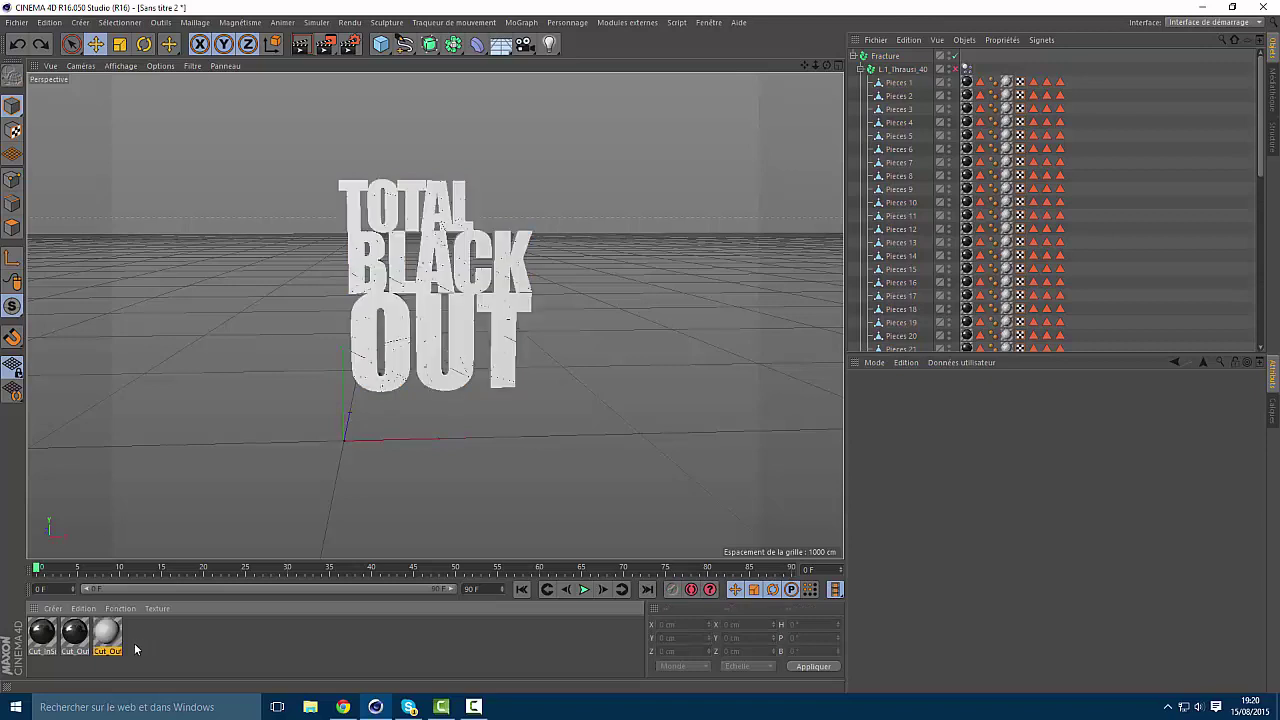
click(77, 646)
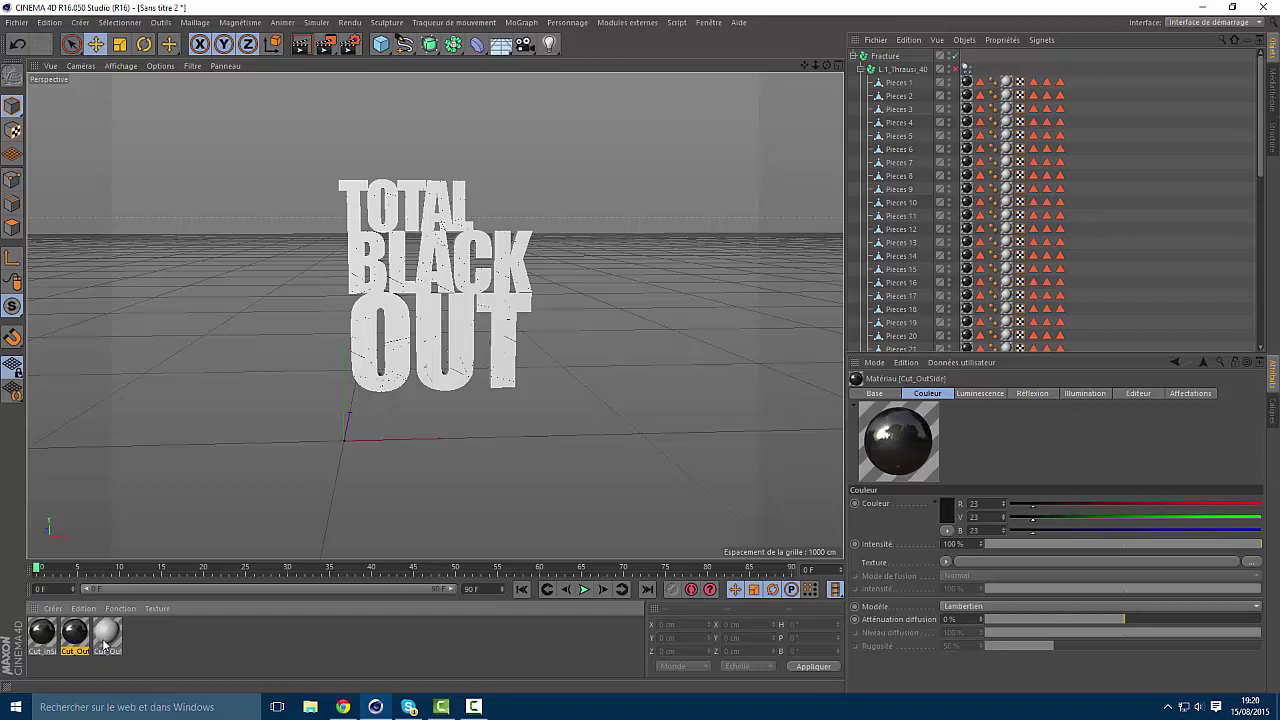
key(Delete)
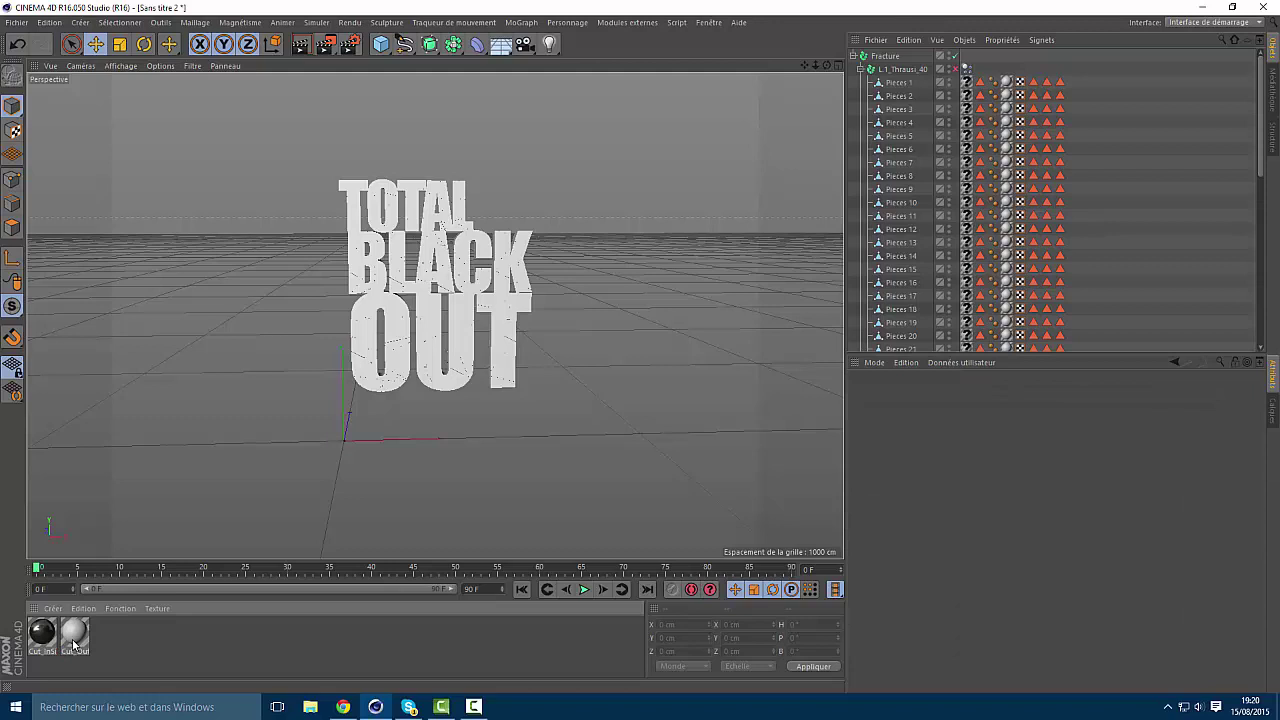
key(ctrl+z)
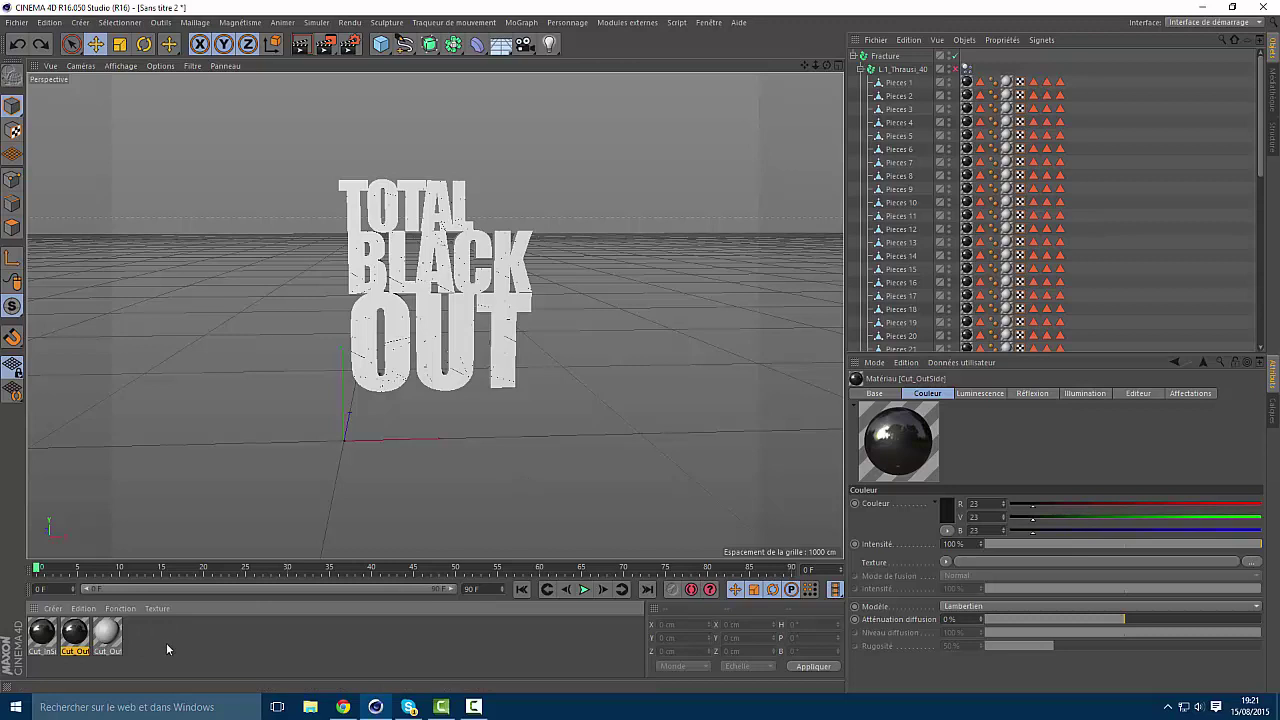
Enable luminescence on the light grey Cut_OutSide material with 10% intensity and RGB colour 52, 52, 52
double_click(107, 636)
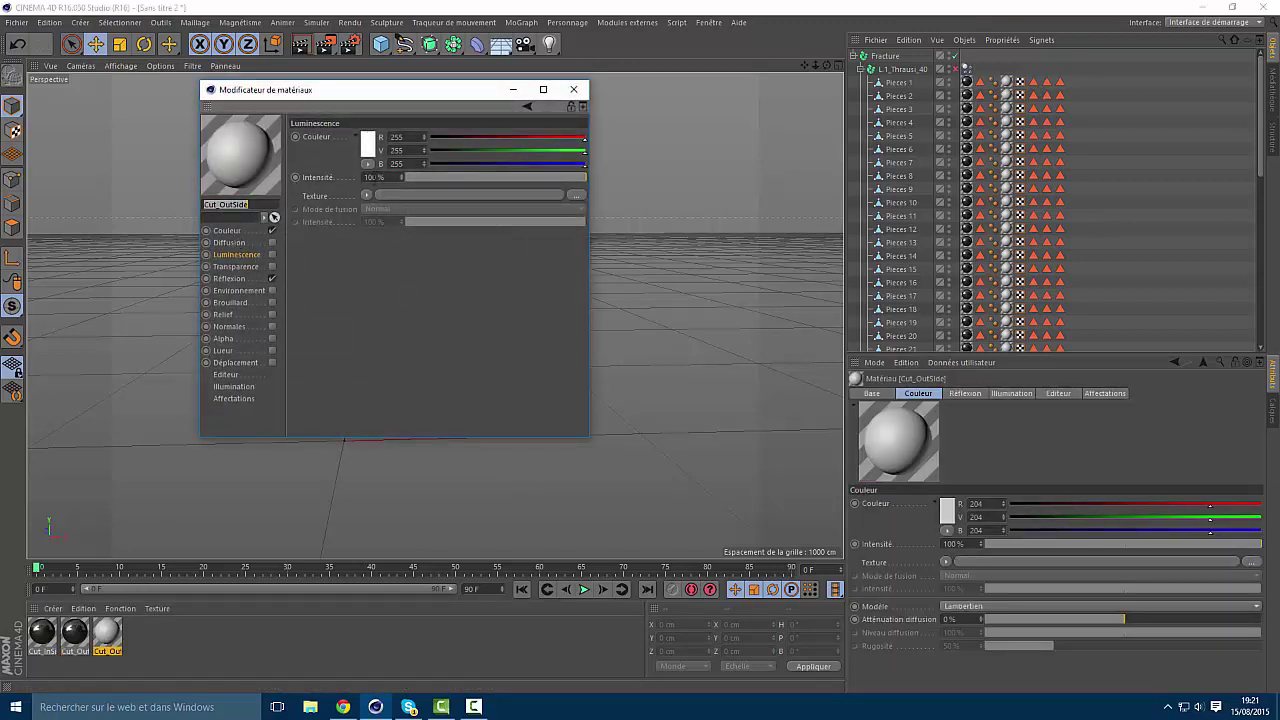
click(272, 255)
click(426, 178)
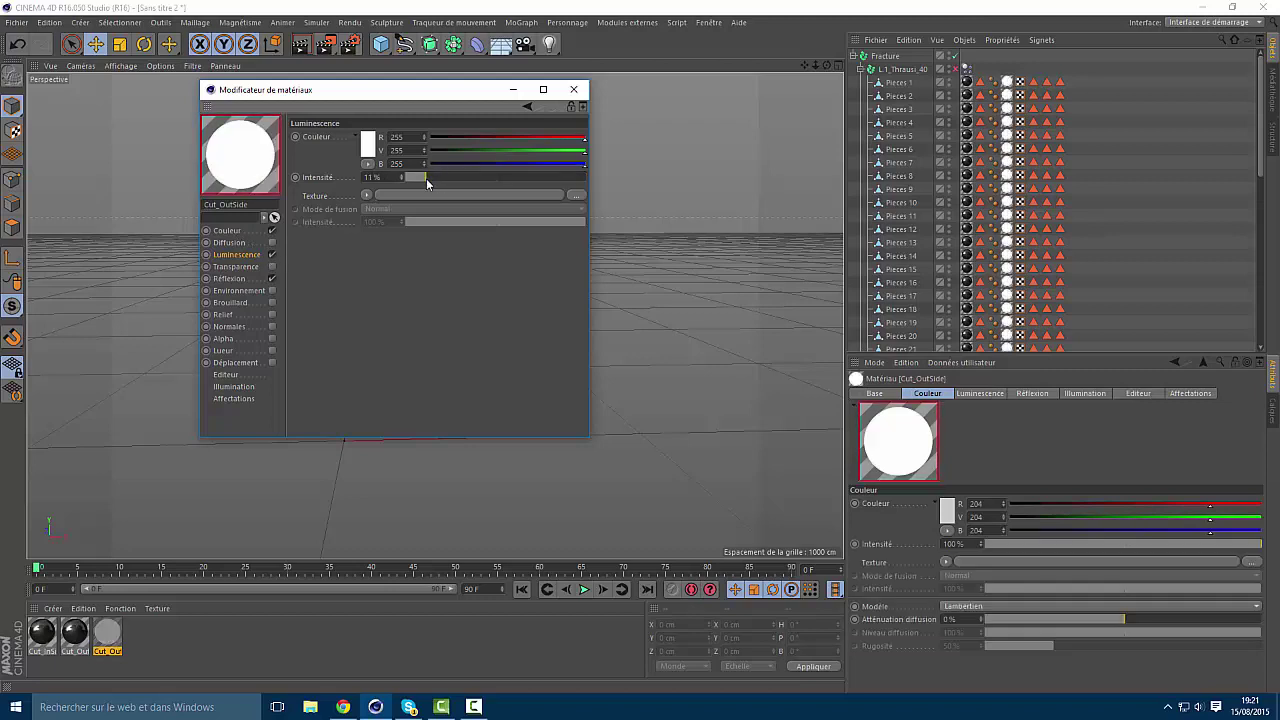
click(367, 145)
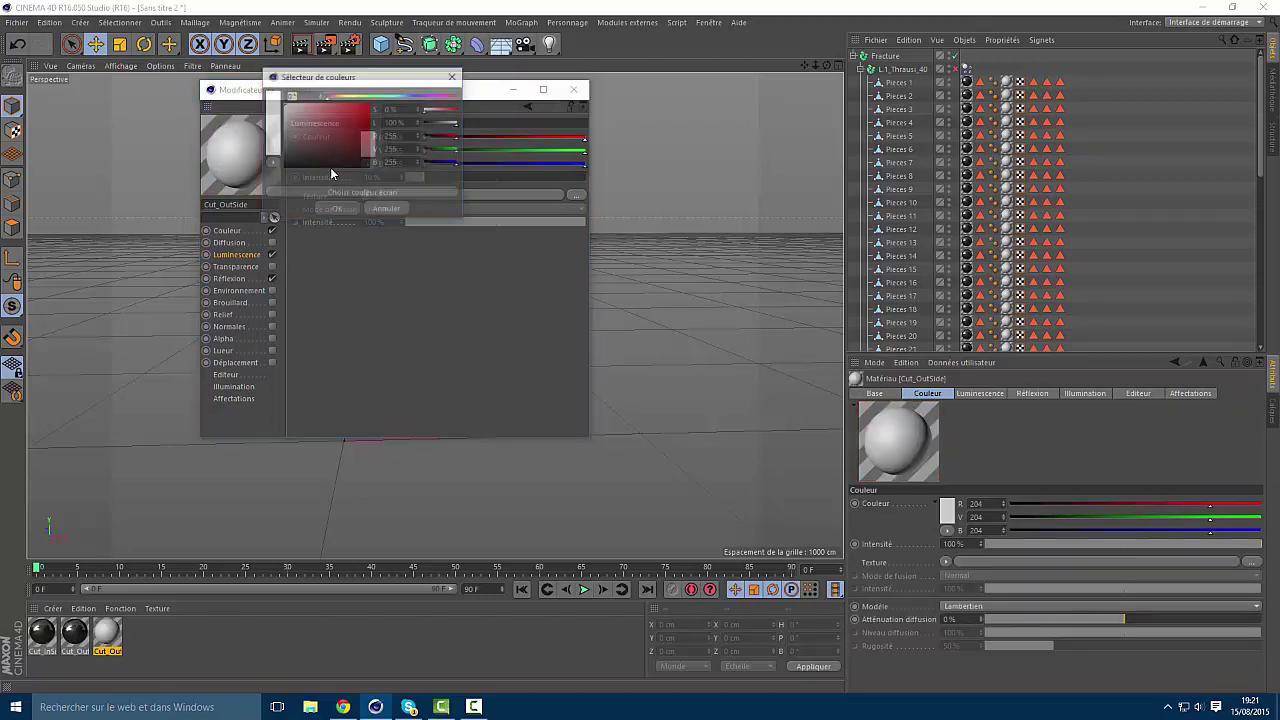
drag(272, 158, 273, 165)
click(337, 209)
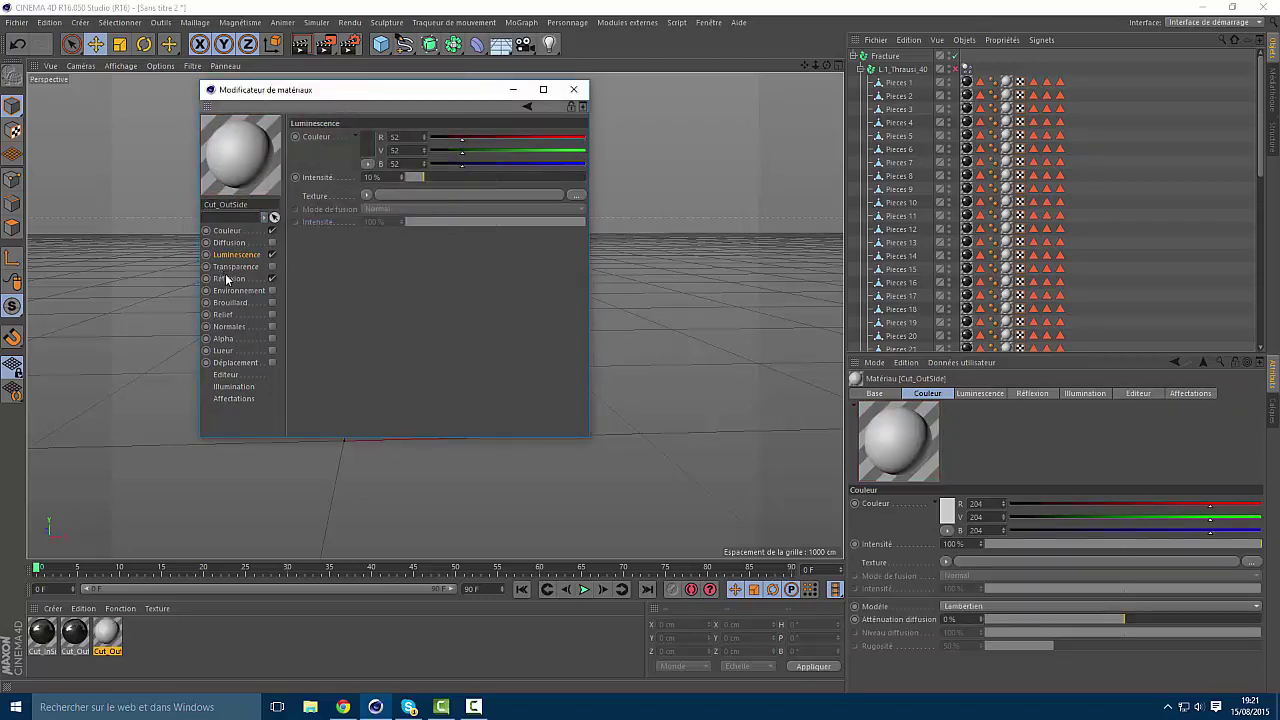
Add a Beckmann reflection layer to the light grey Cut_OutSide material
click(238, 279)
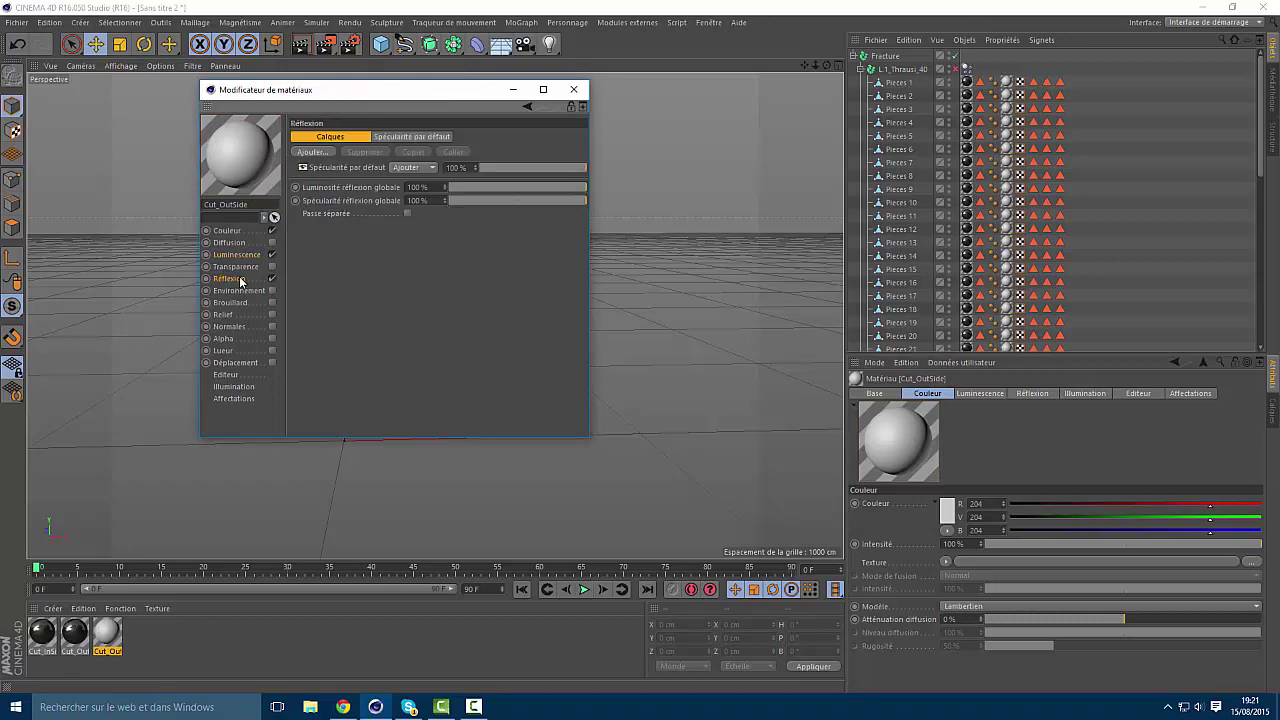
click(313, 151)
click(380, 169)
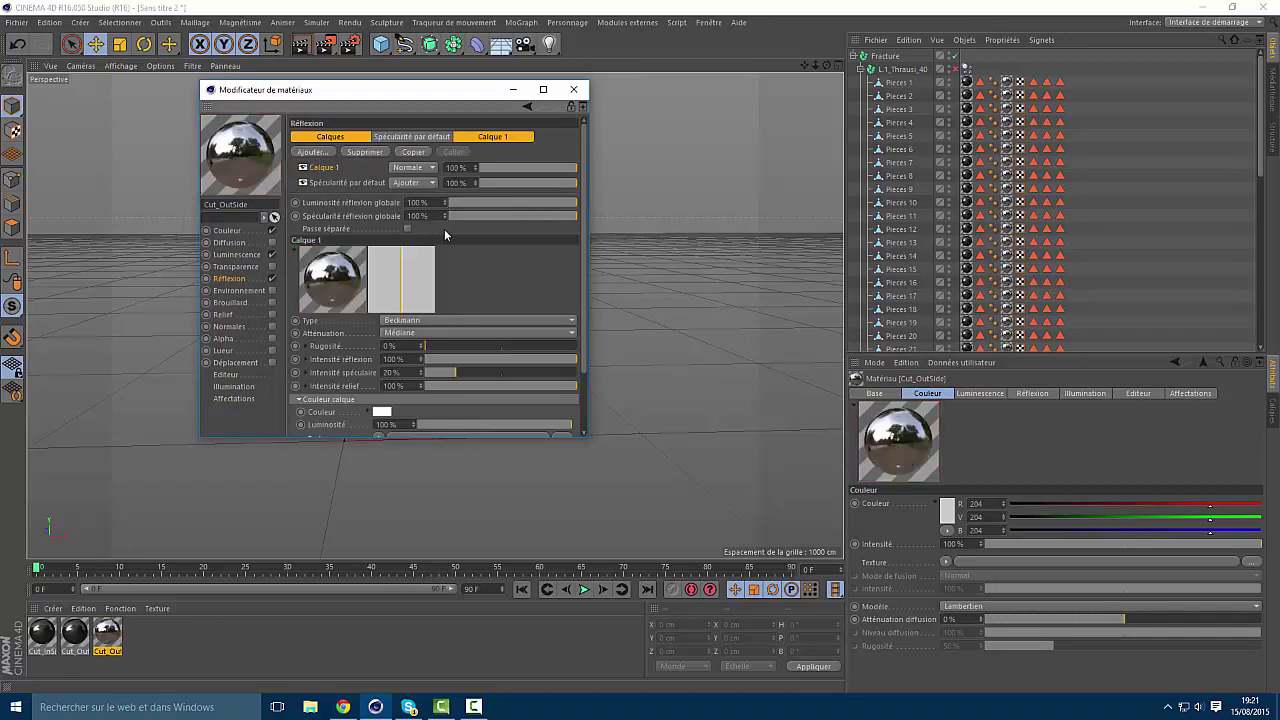
Set the base colour of the reflective Cut_OutSide material to dark grey, RGB 41, 41, 41
click(245, 231)
click(393, 160)
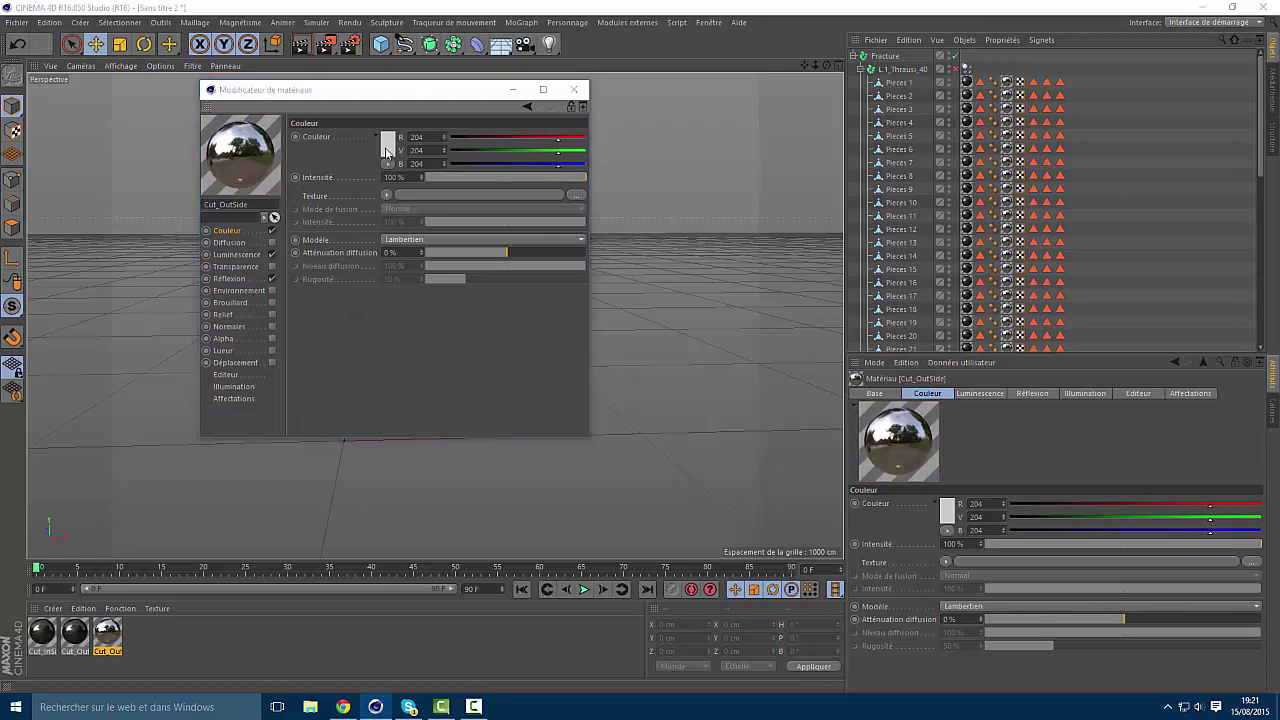
drag(312, 152, 300, 166)
click(359, 212)
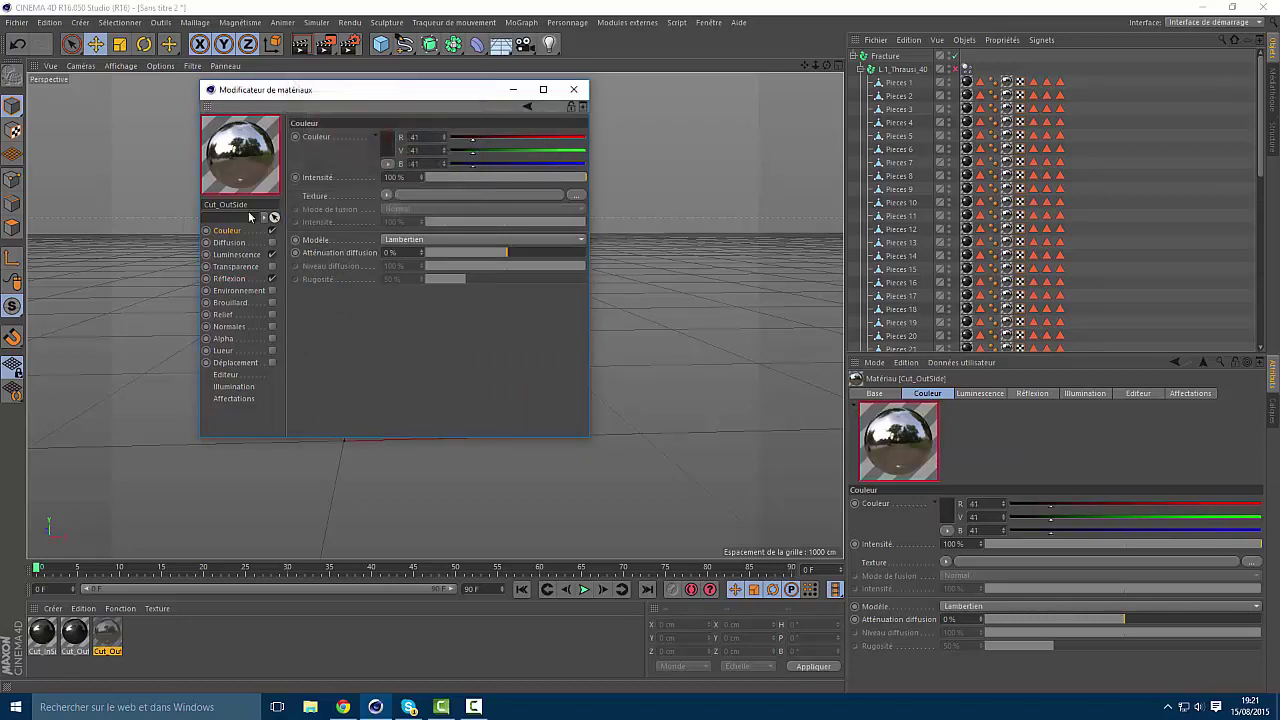
Lower the material's Calque 1 reflection to 24% and default specular to 6%, and close the material editor
click(240, 280)
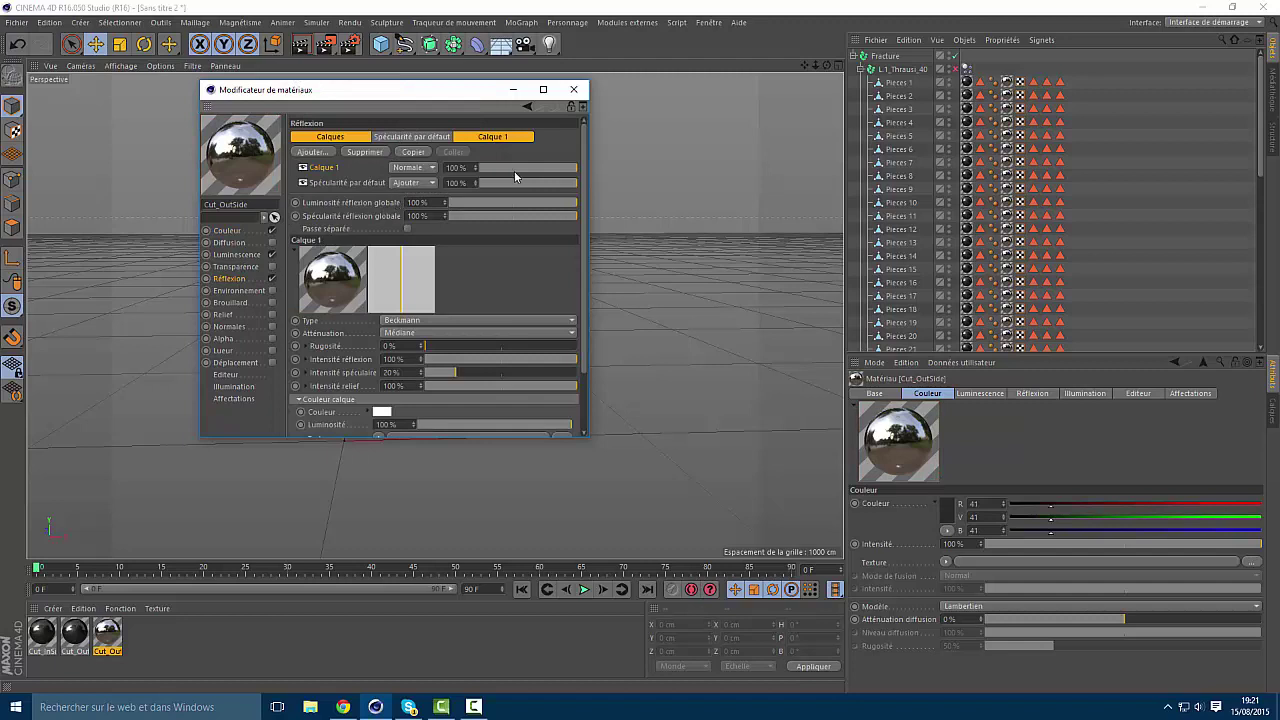
mouse_move(510, 170)
mouse_down()
mouse_move(485, 199)
mouse_move(503, 171)
mouse_up()
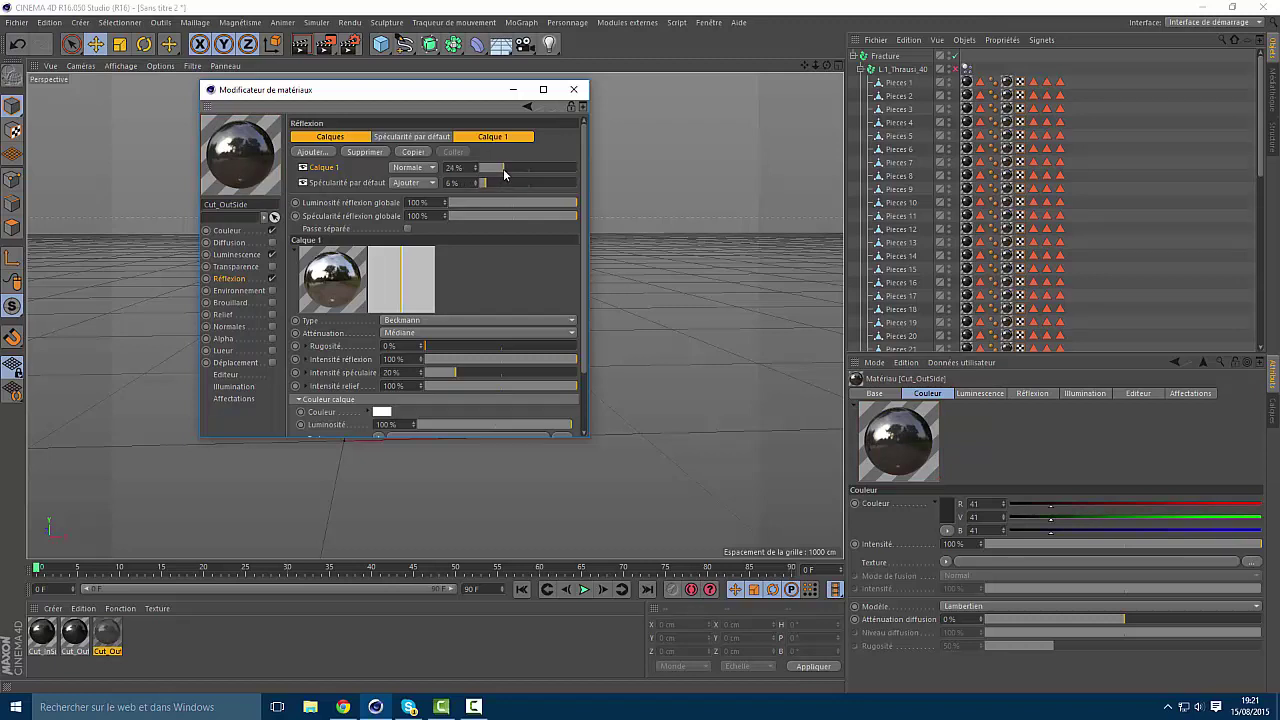
click(575, 91)
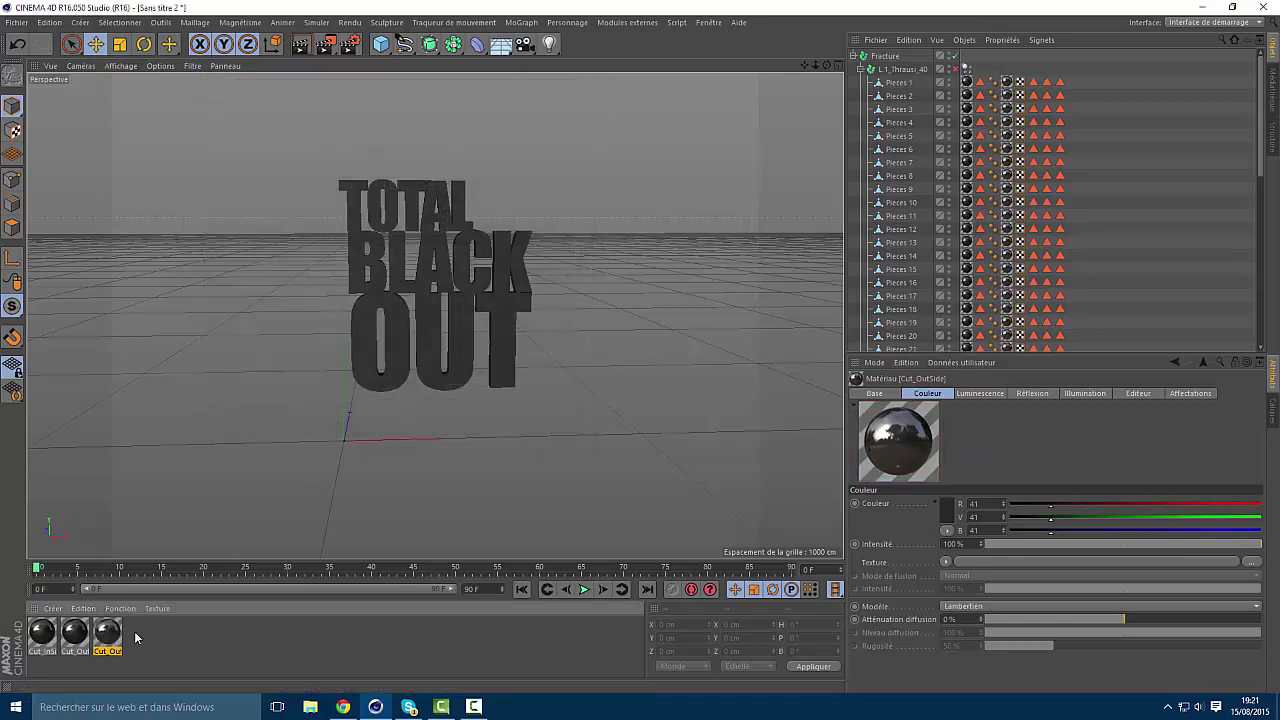
click(76, 634)
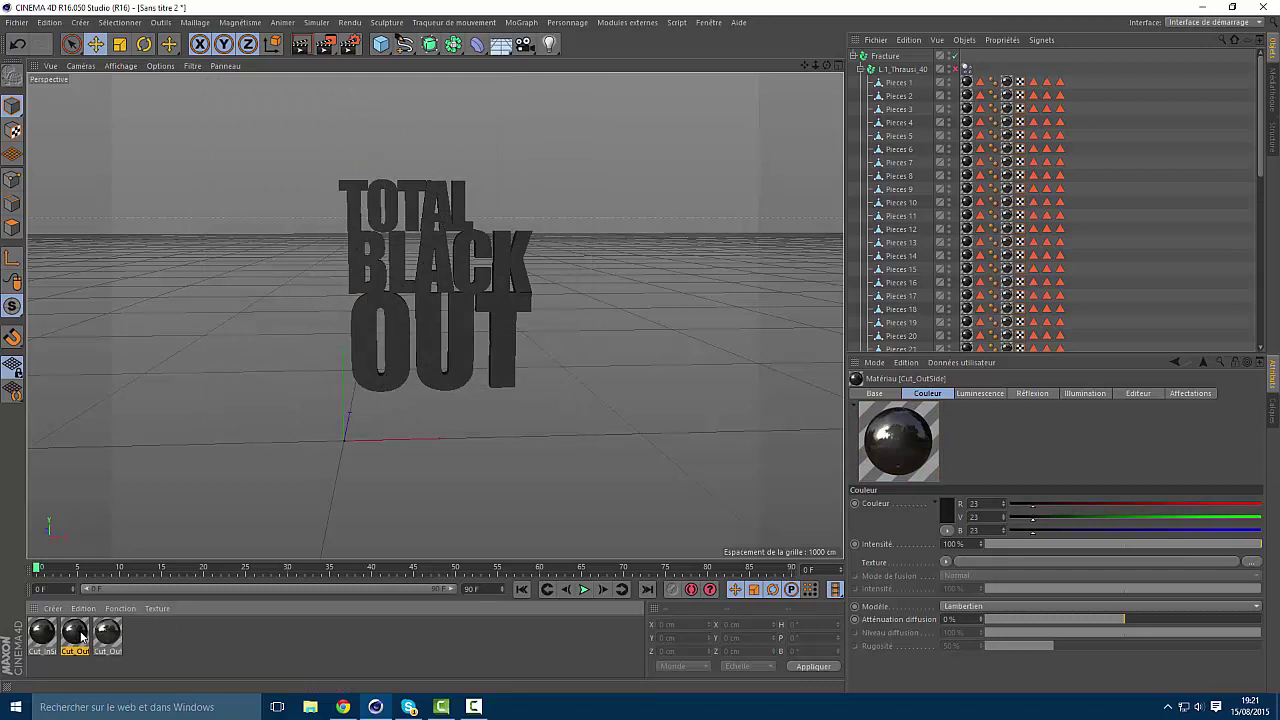
key(Delete)
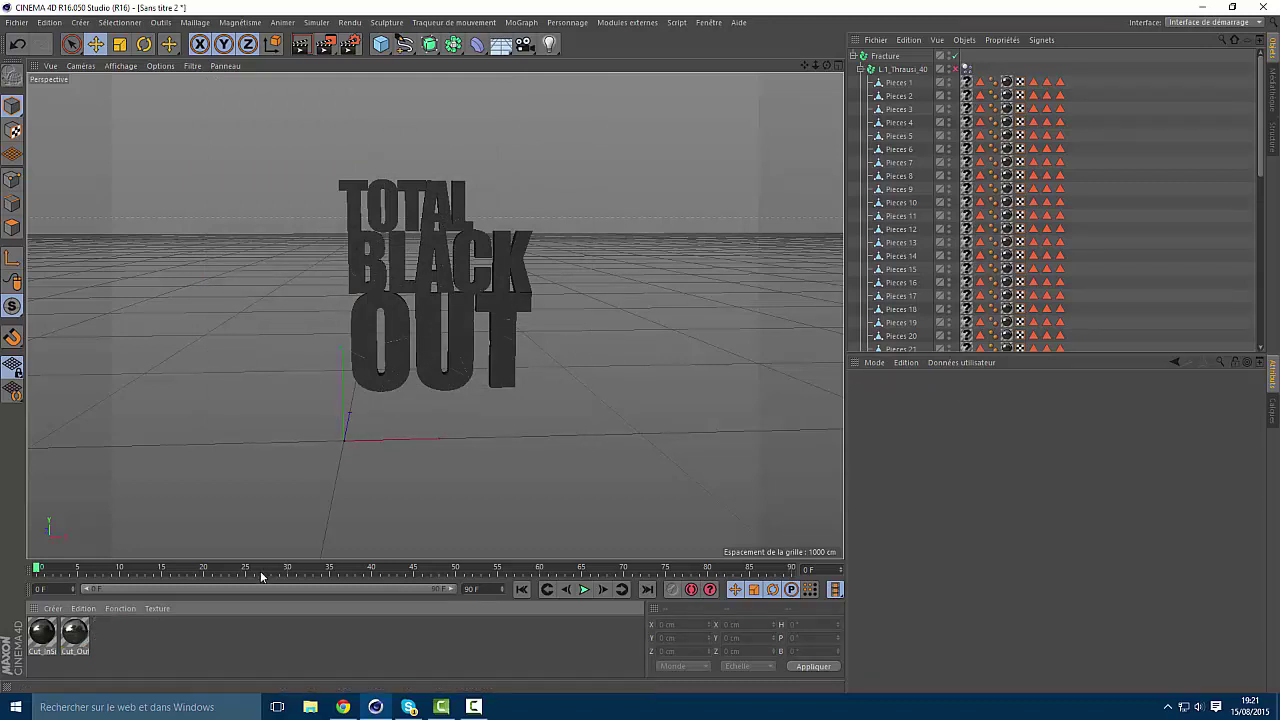
key(ctrl+z)
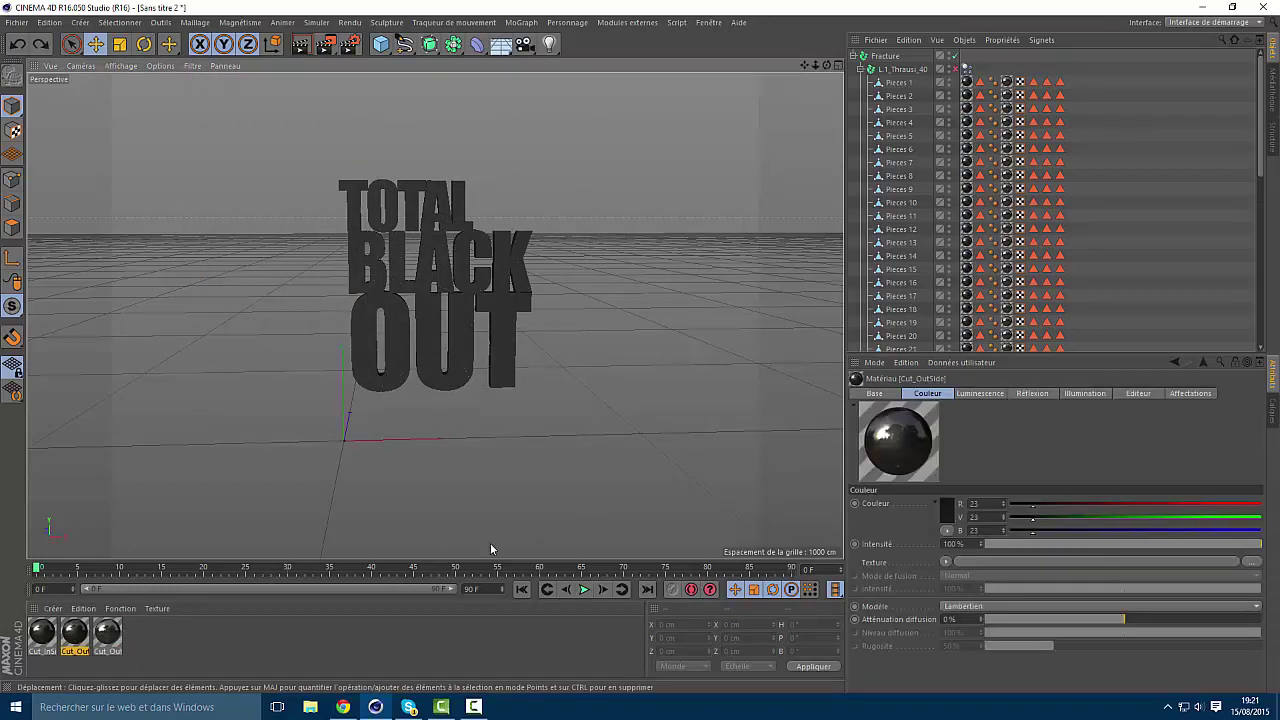
Render the viewport with everything deselected to check the darkened letters, and view the title from closer
click(42, 634)
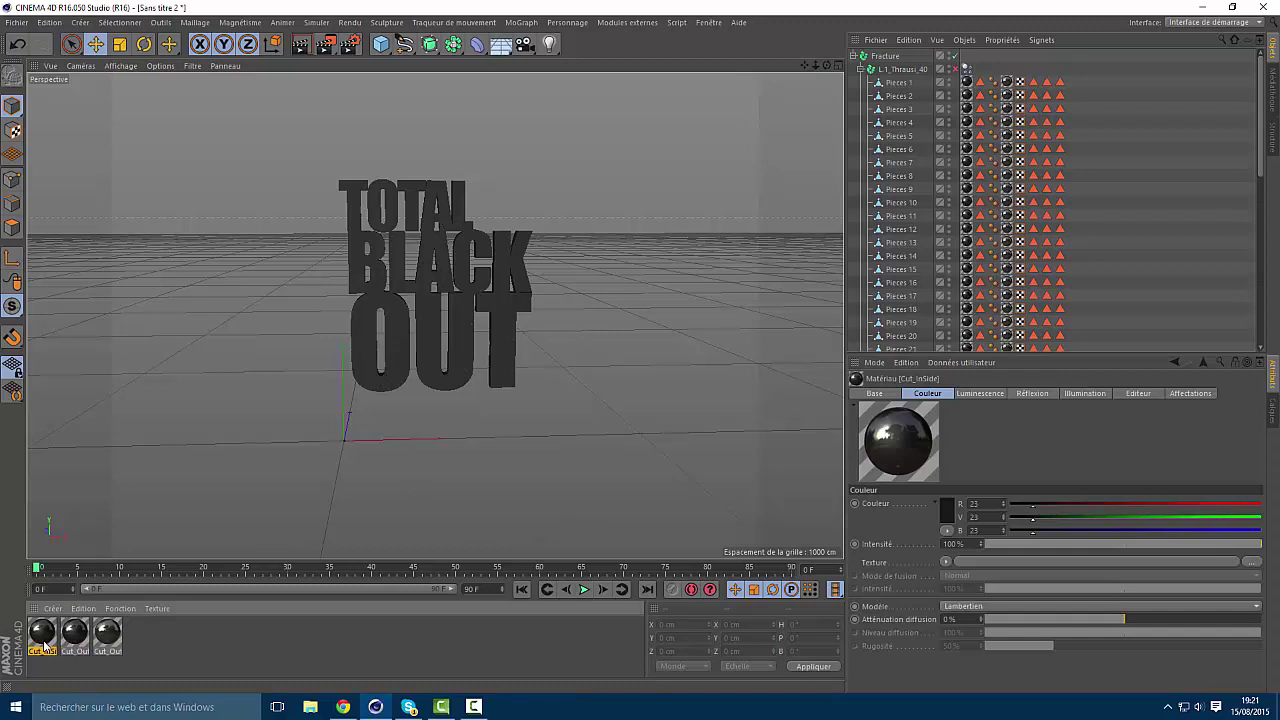
click(218, 680)
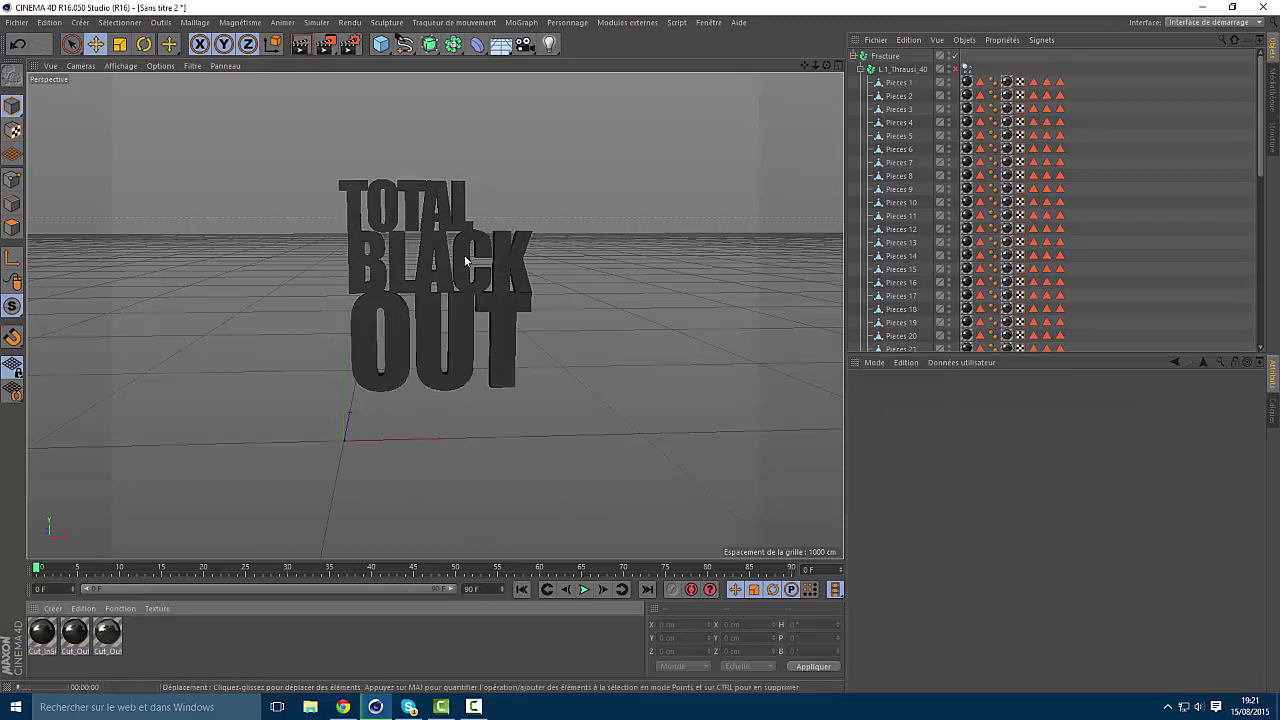
key(ctrl+r)
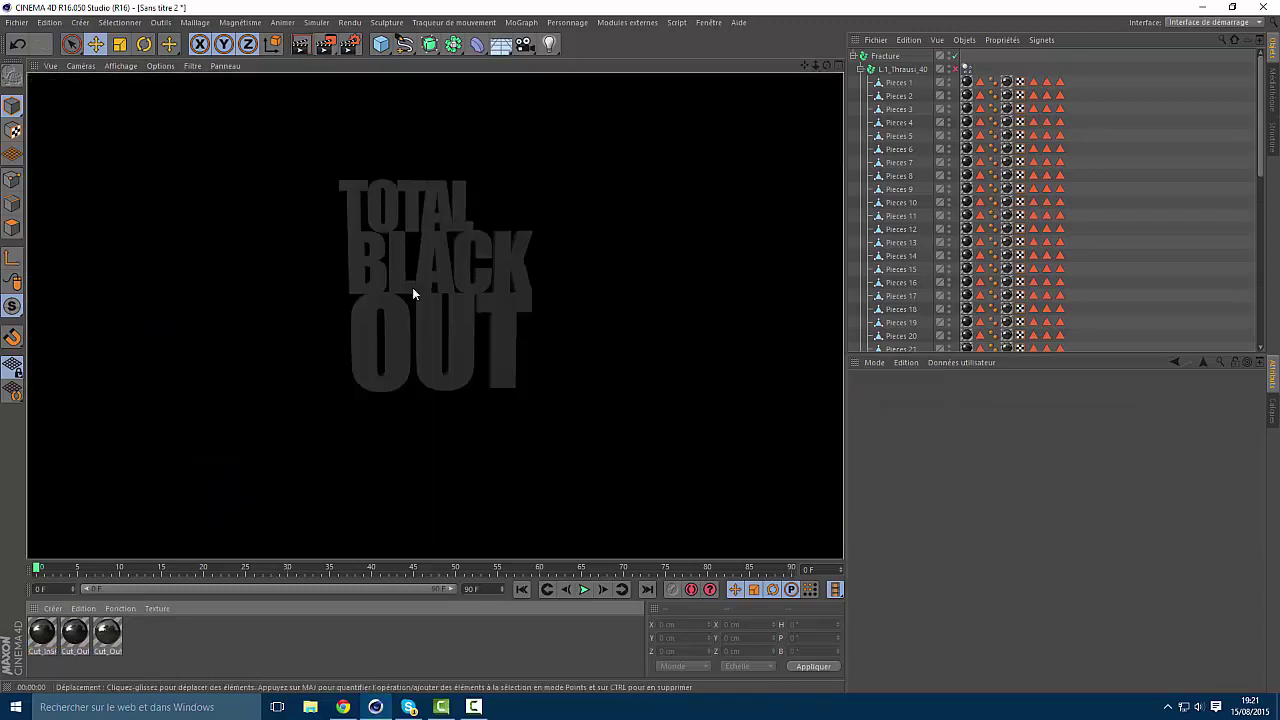
click(520, 348)
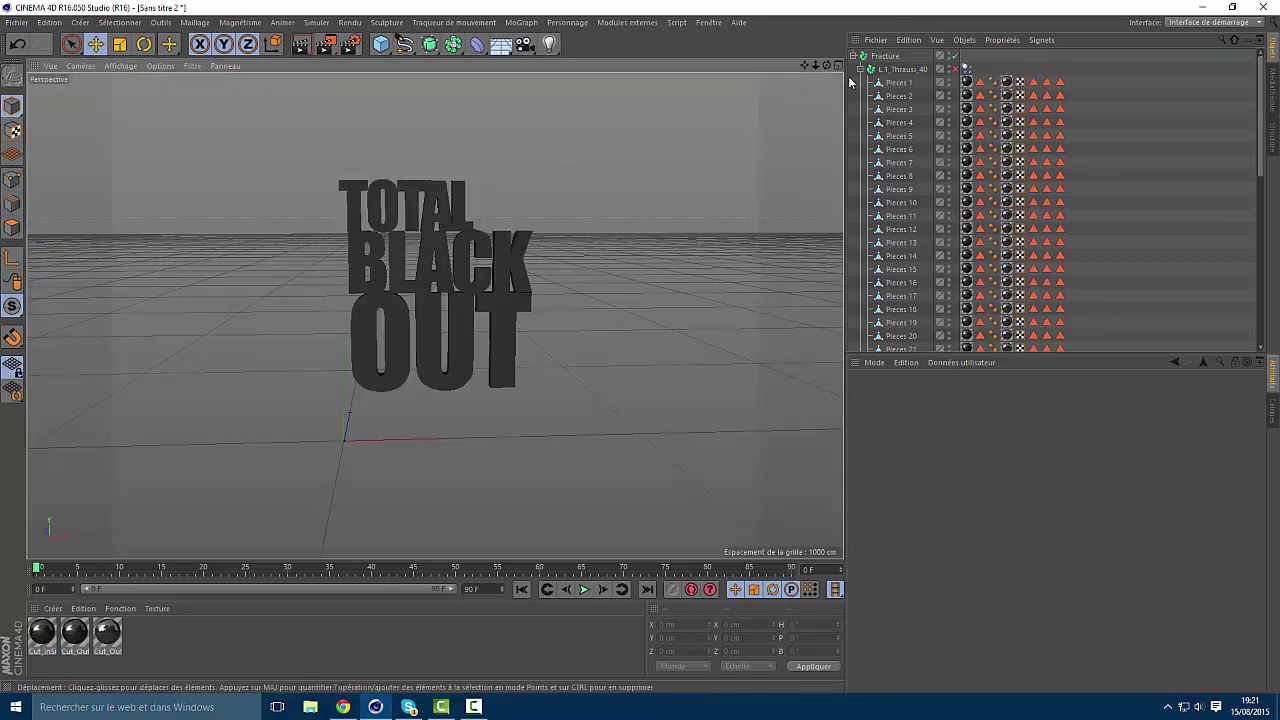
drag(826, 64, 783, 86)
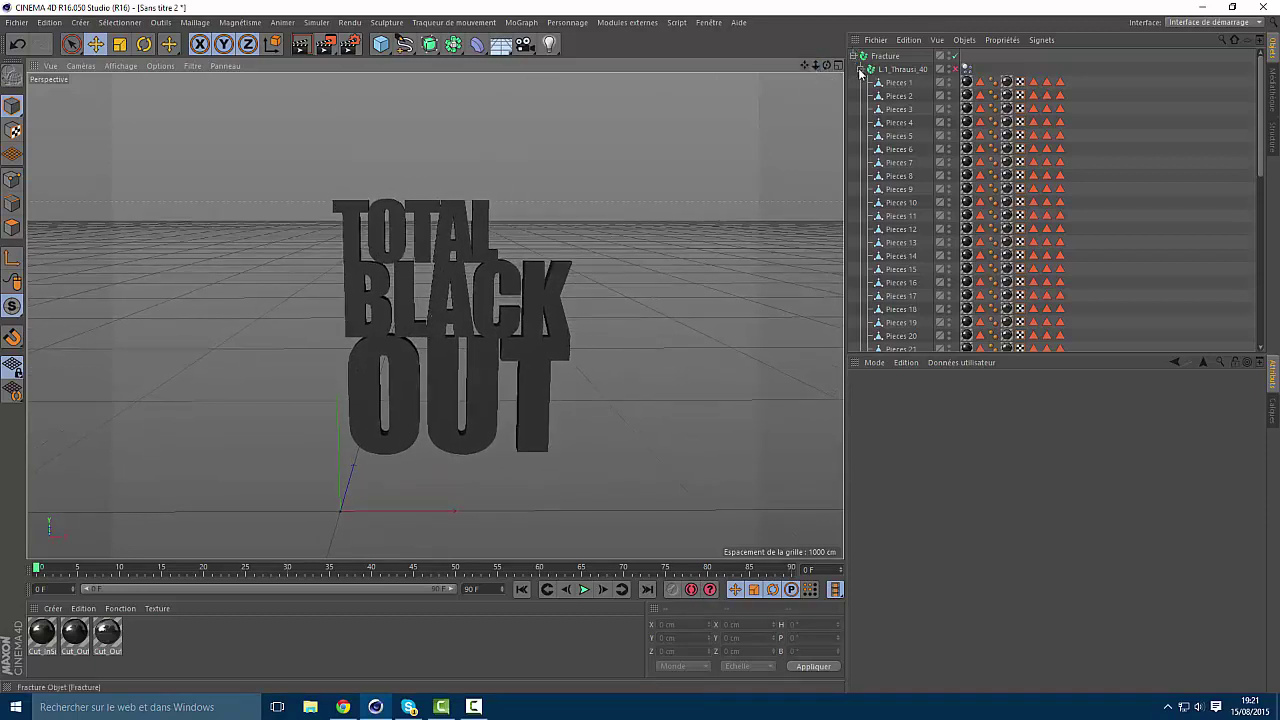
Collapse the L.1_Thrausi_40 pieces and the whole Fracture hierarchy in the object list
click(860, 69)
drag(938, 266, 879, 57)
click(855, 56)
click(871, 80)
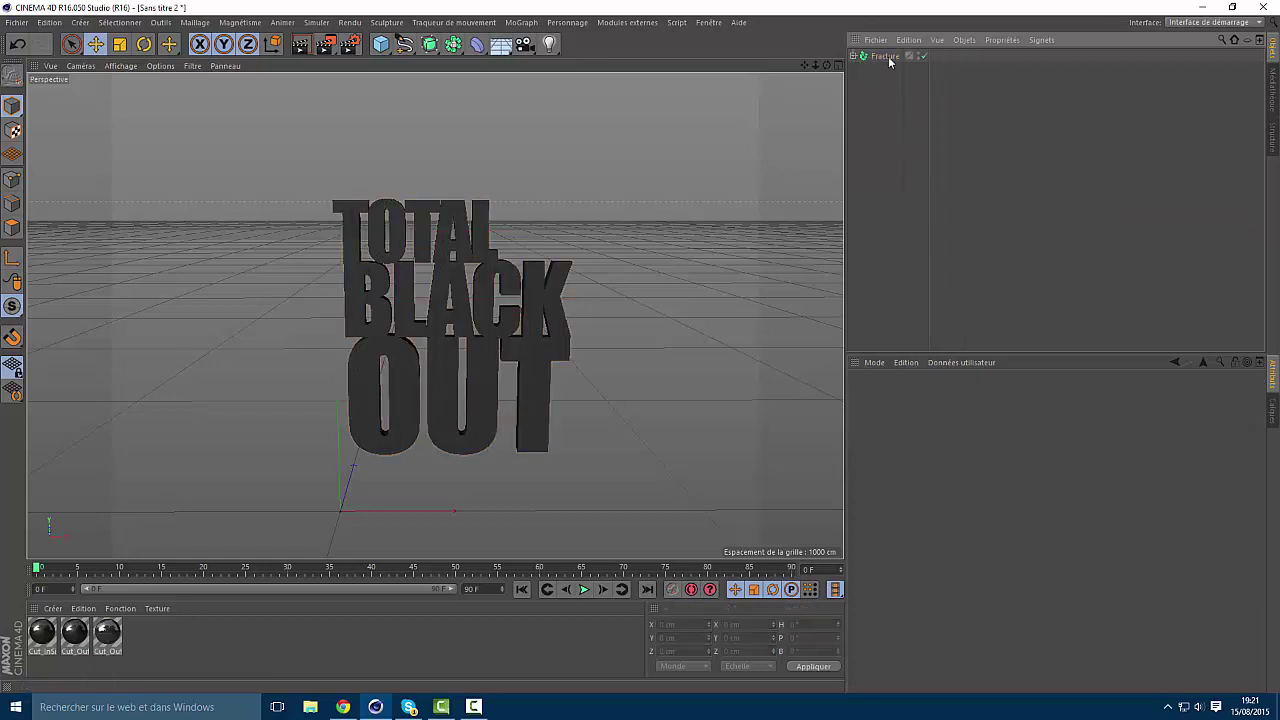
Rename the Fracture object as "Texte CASSE"
click(886, 57)
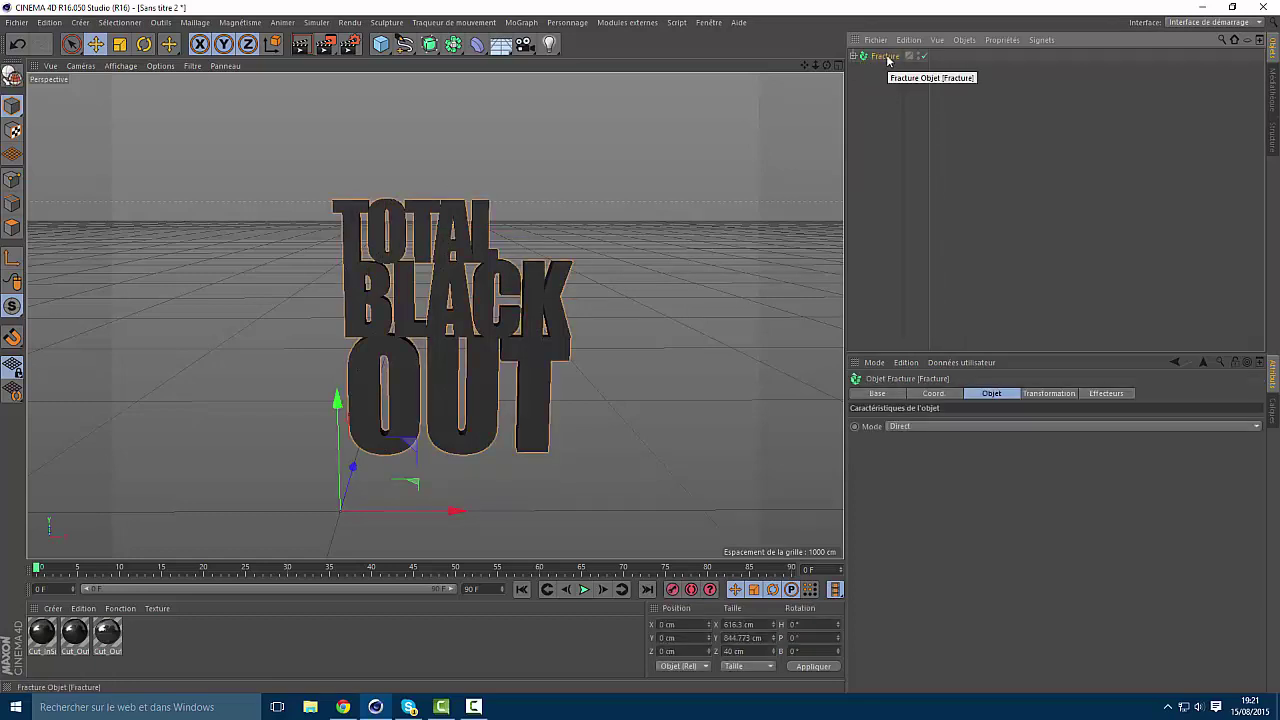
key(e)
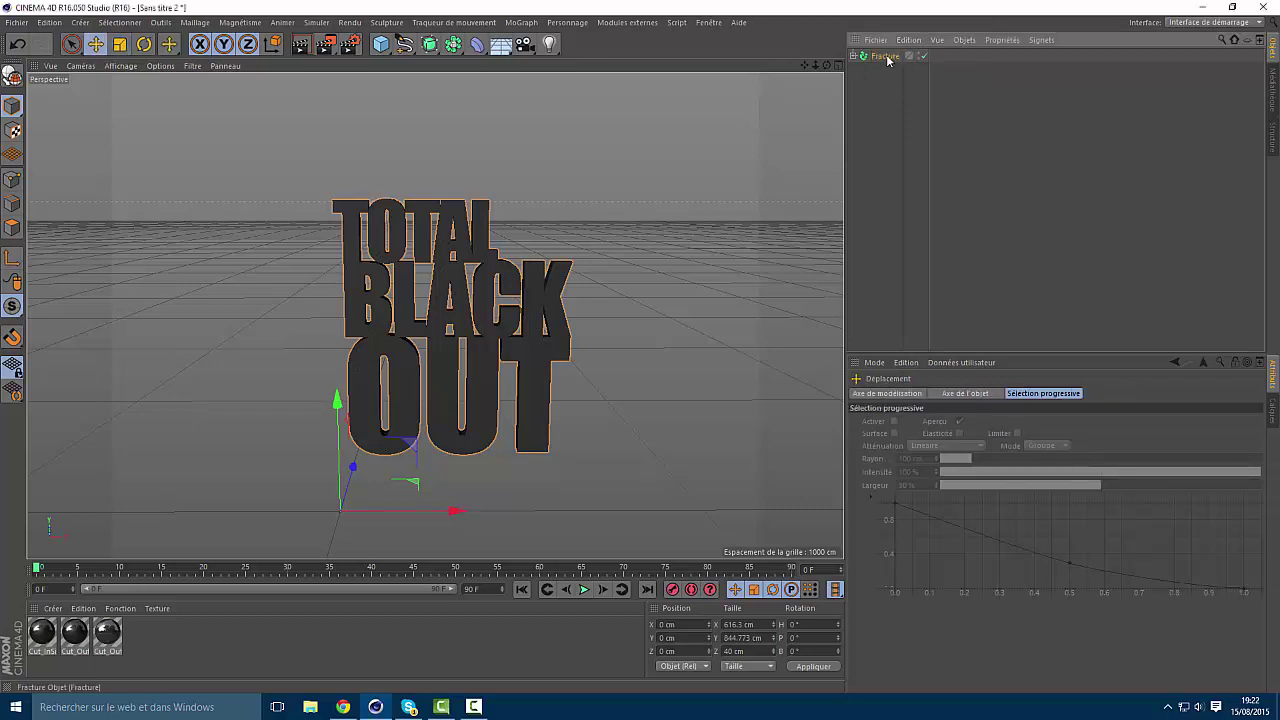
click(886, 57)
double_click(886, 57)
text(Texte)
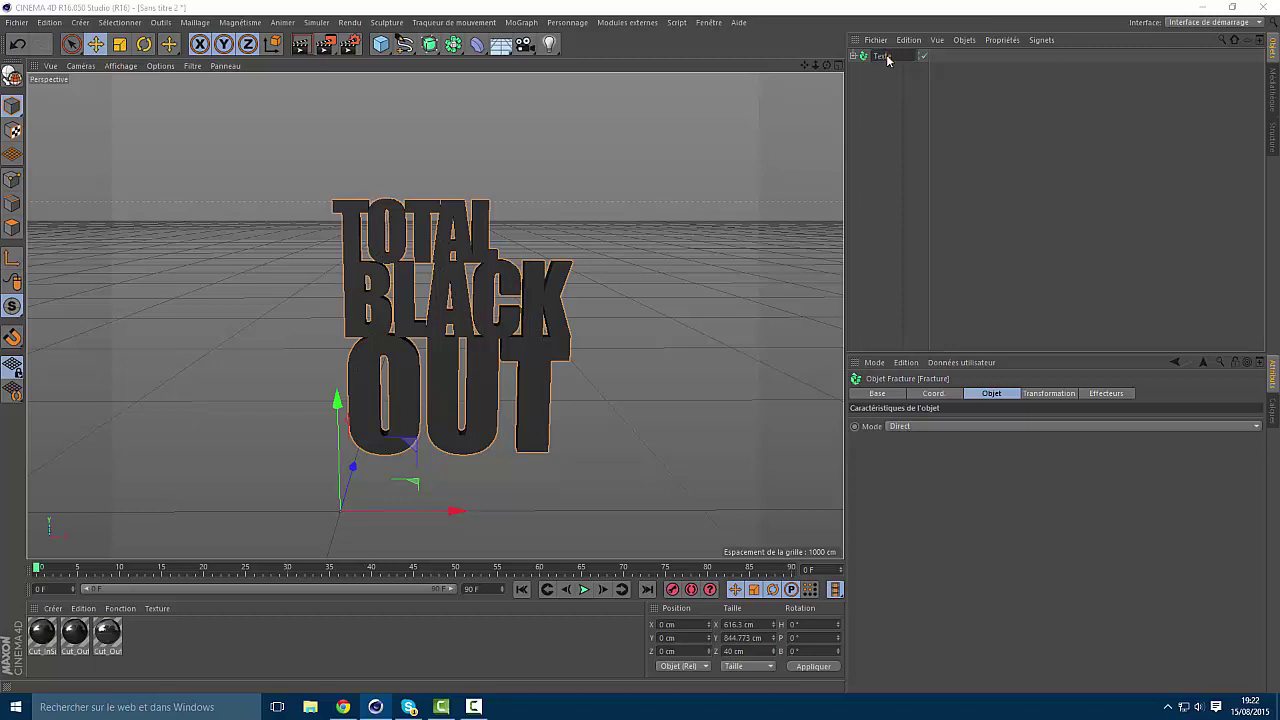
text( CASSE)
key(Return)
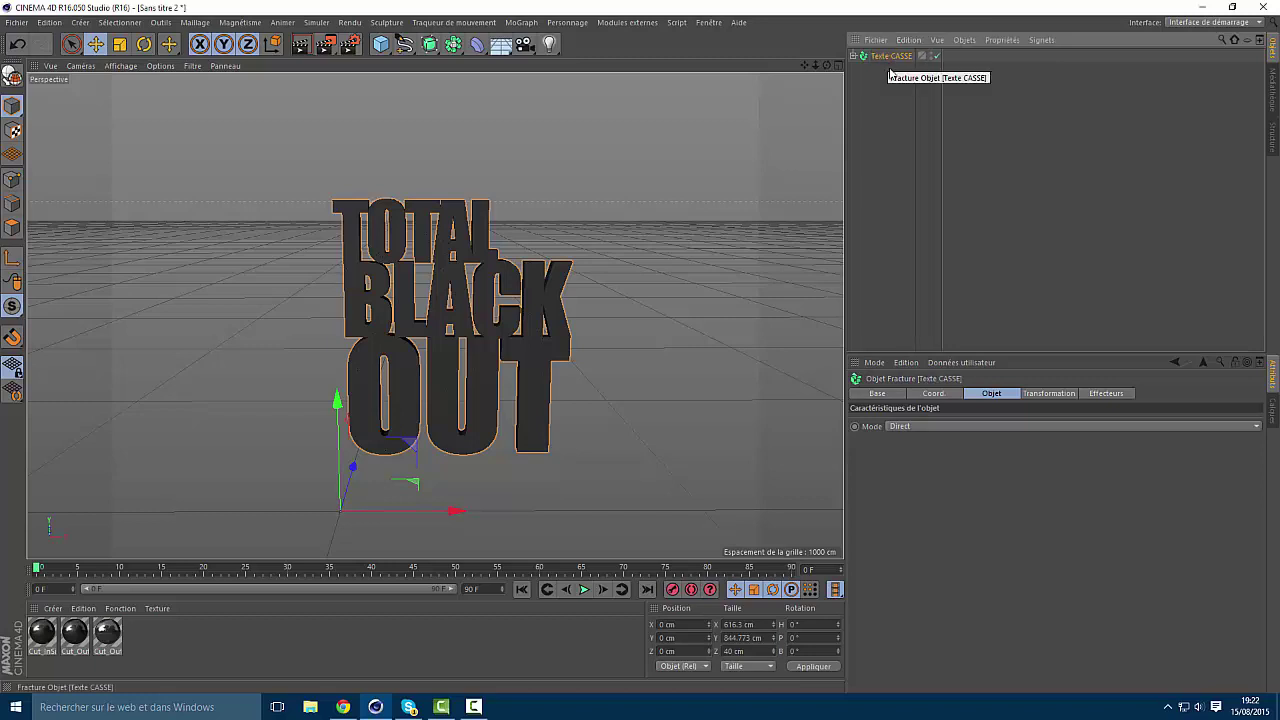
click(884, 58)
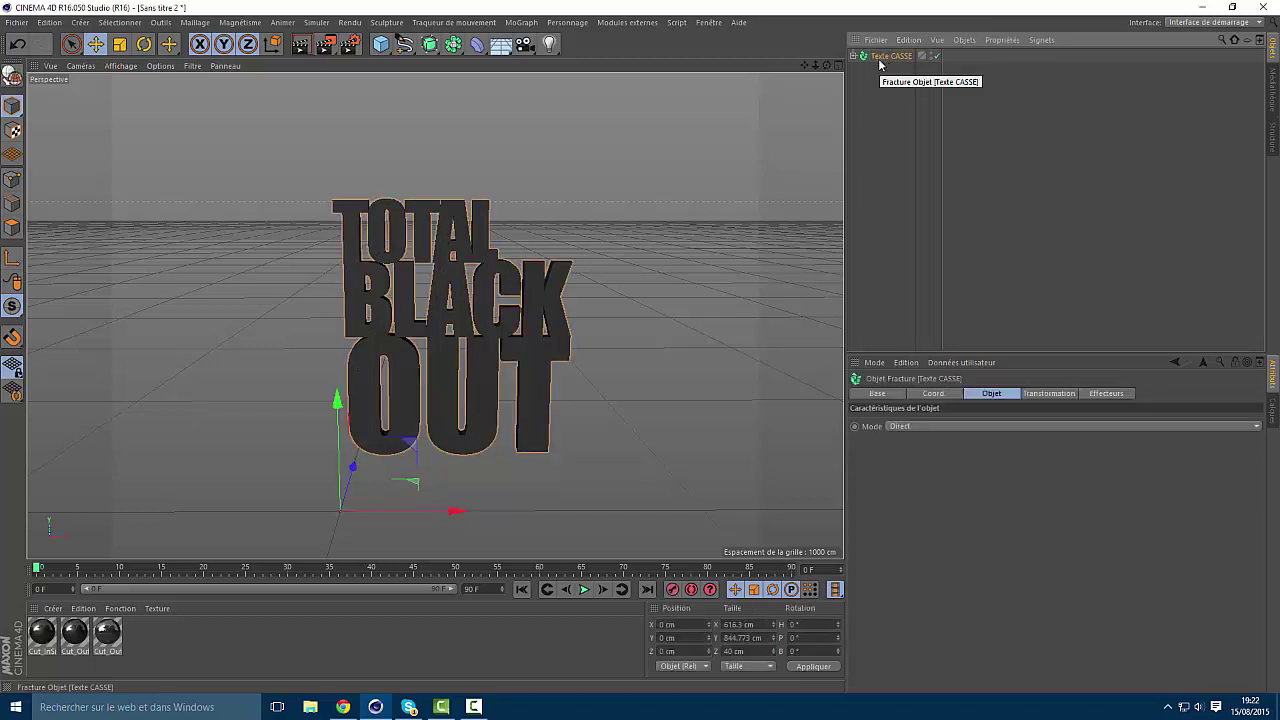
click(876, 80)
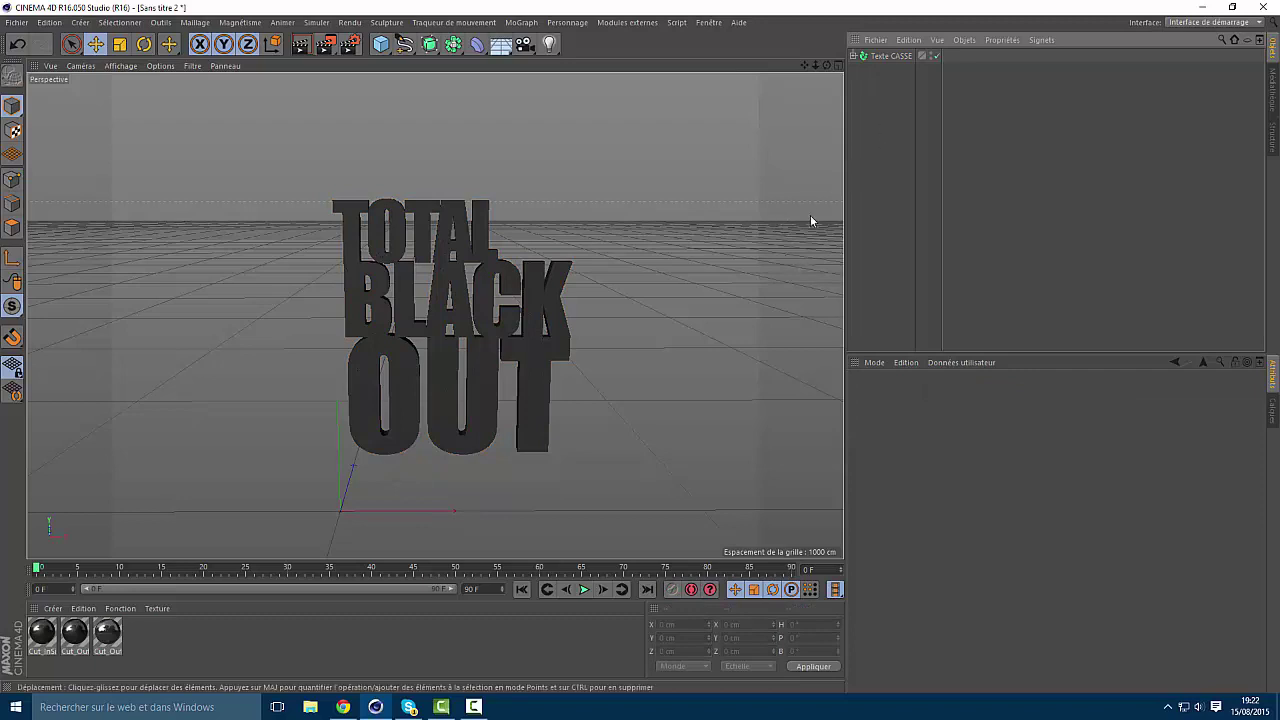
drag(815, 65, 435, 315)
drag(803, 65, 810, 55)
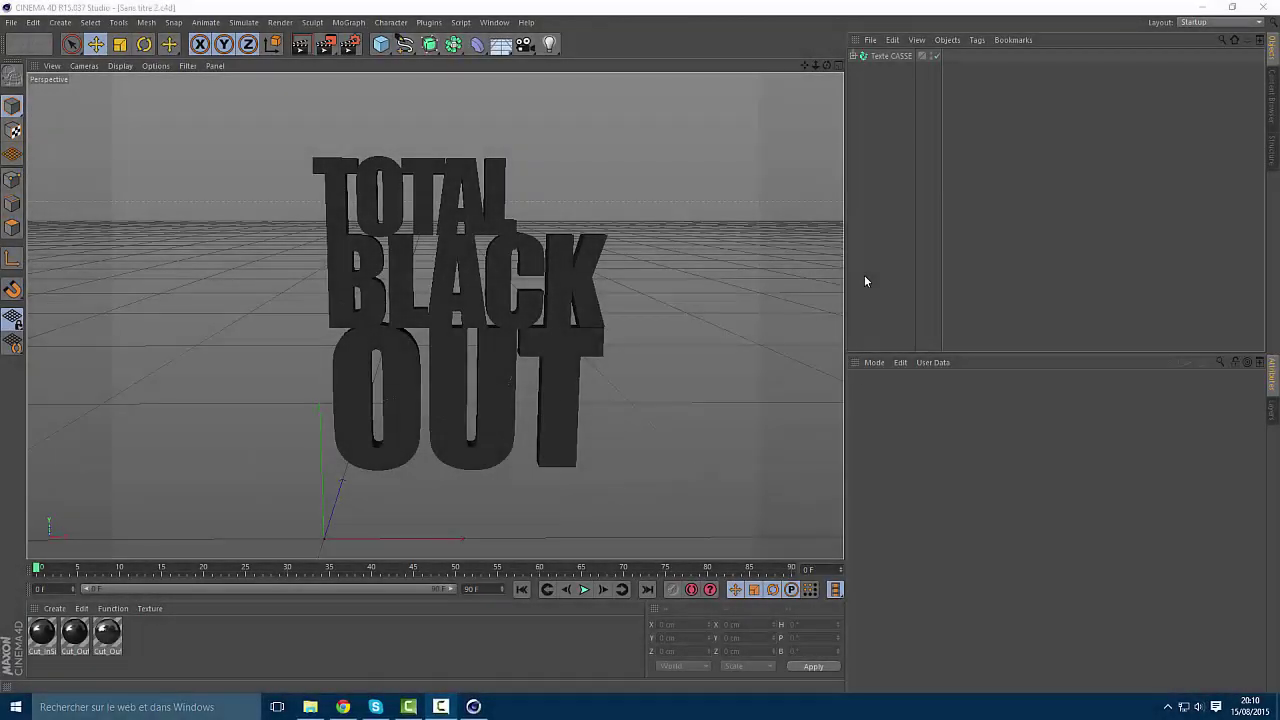
Move all 40 pieces of L.1_Thrausi_40 out of their group, directly under Texte CASSE
click(853, 56)
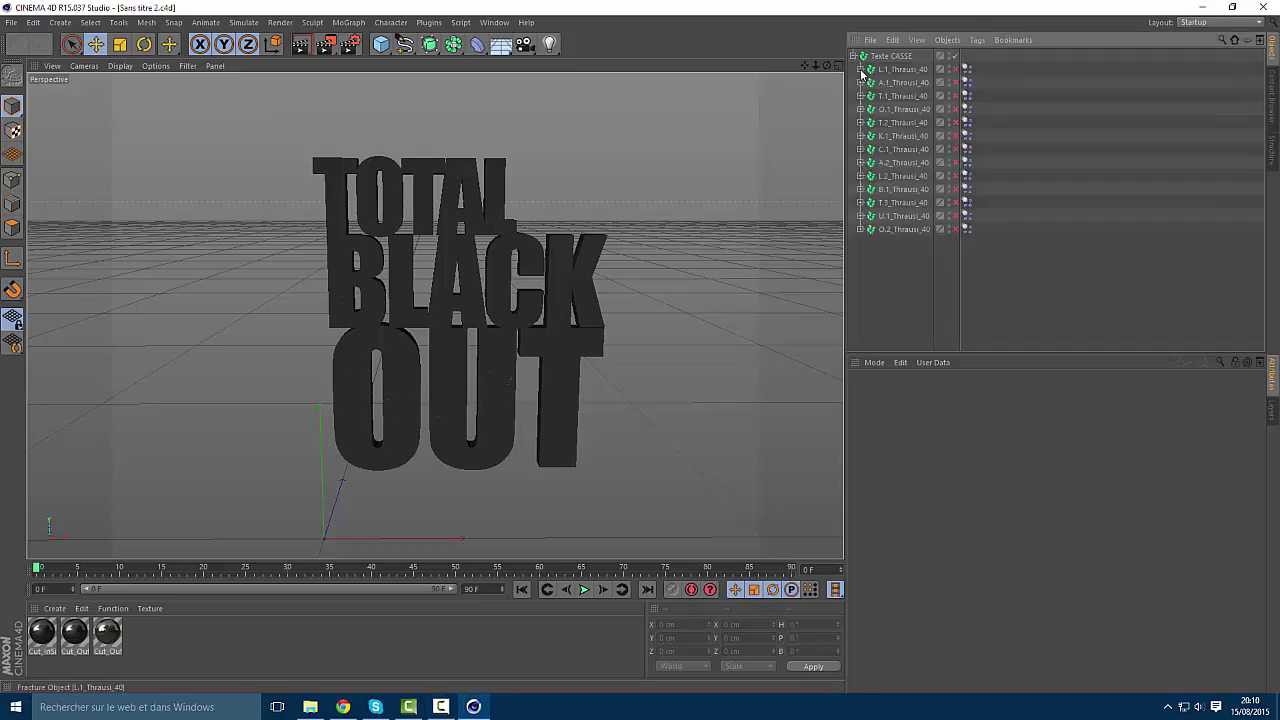
click(861, 70)
click(896, 84)
scroll(908, 172, down, 8)
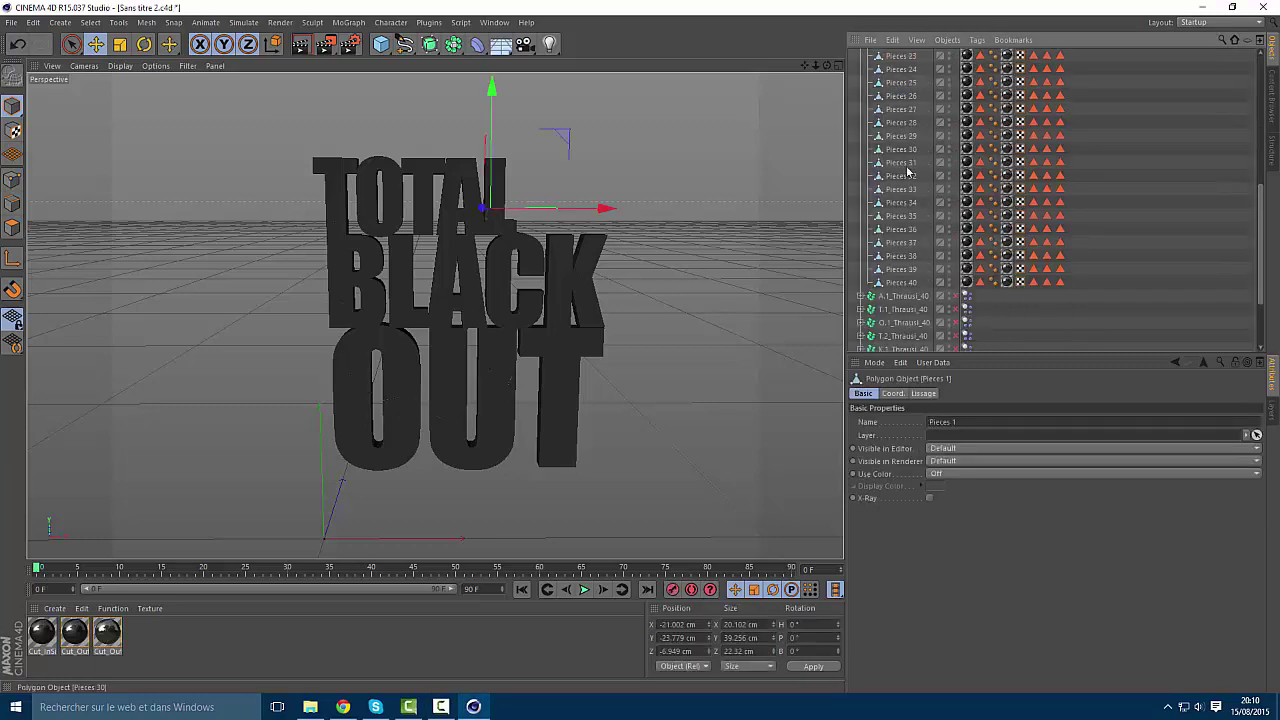
scroll(908, 172, down, 3)
shift+click(910, 187)
scroll(923, 187, up, 11)
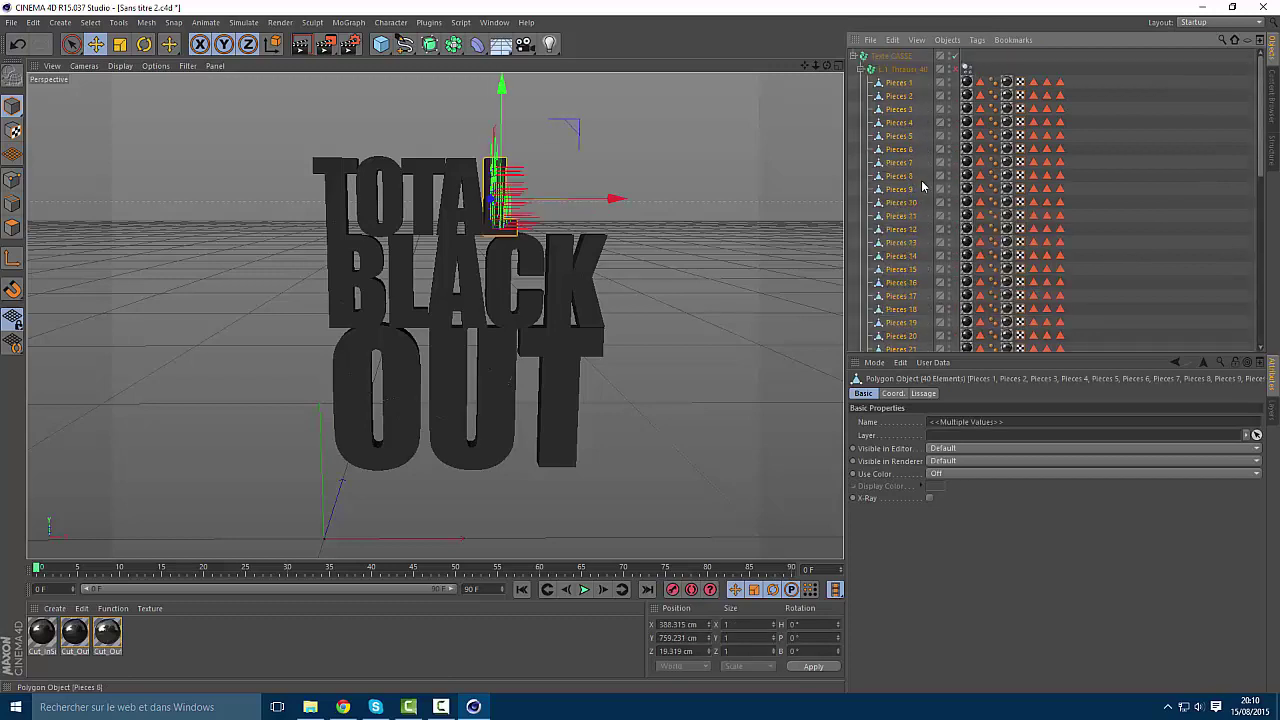
click(856, 57)
click(857, 57)
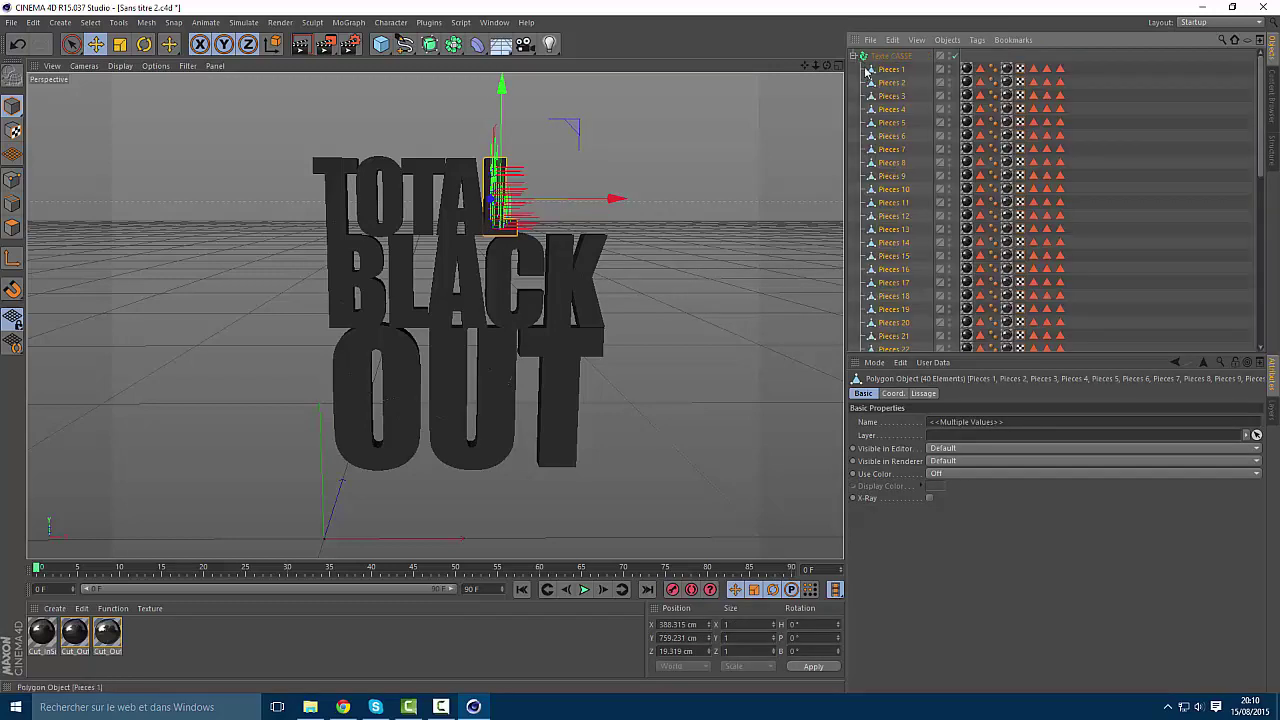
Move all 40 pieces of A.1_Thrausi_40 directly under Texte CASSE and collapse the hierarchy
scroll(866, 120, down, 8)
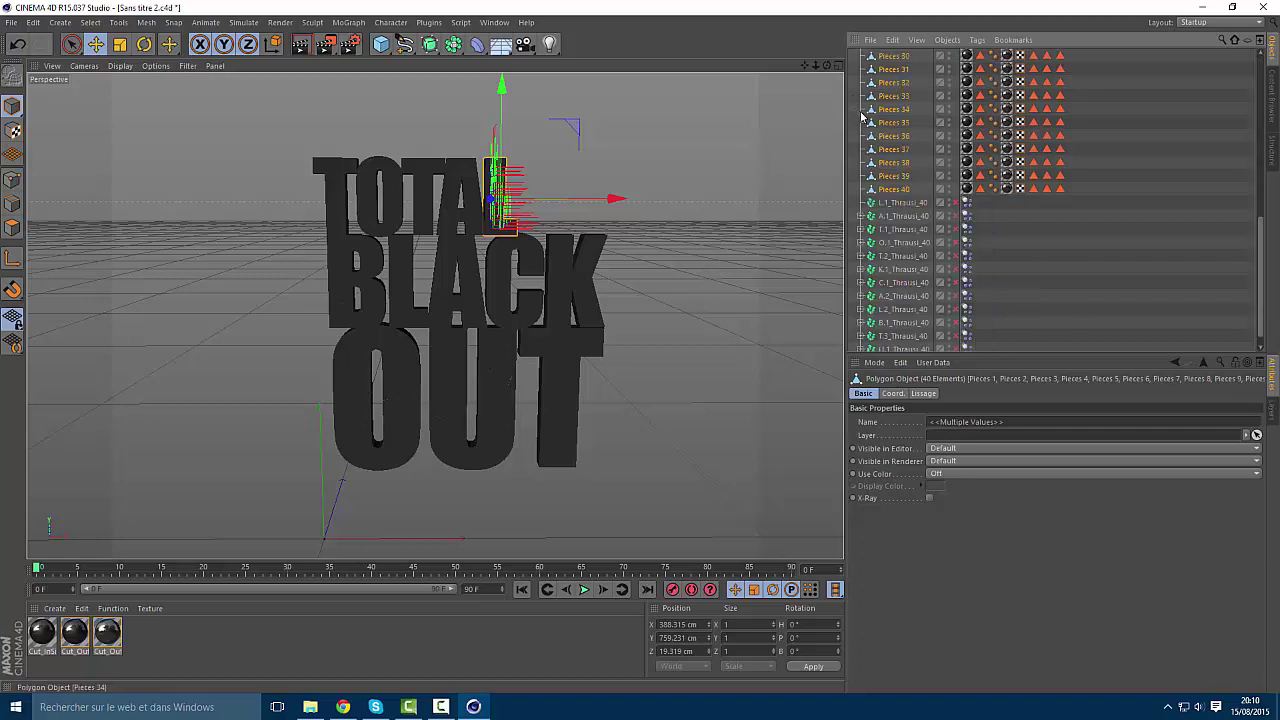
click(860, 215)
click(890, 229)
scroll(898, 210, down, 5)
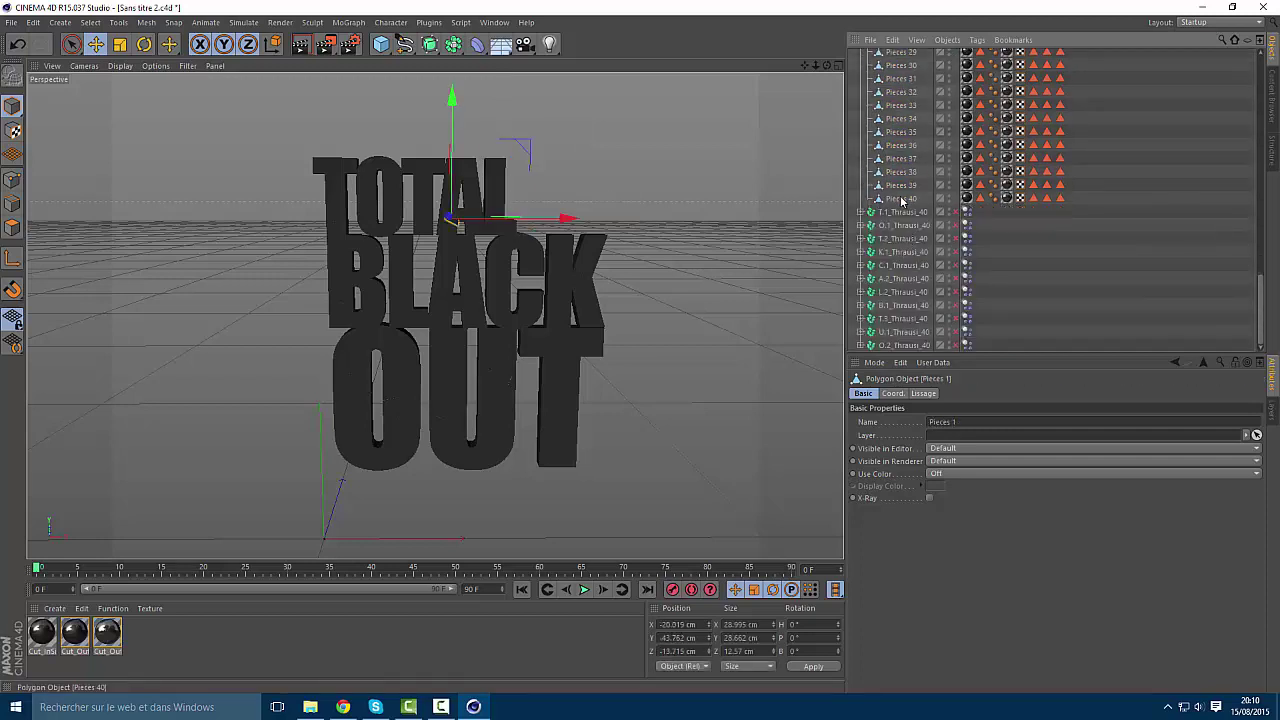
shift+click(901, 200)
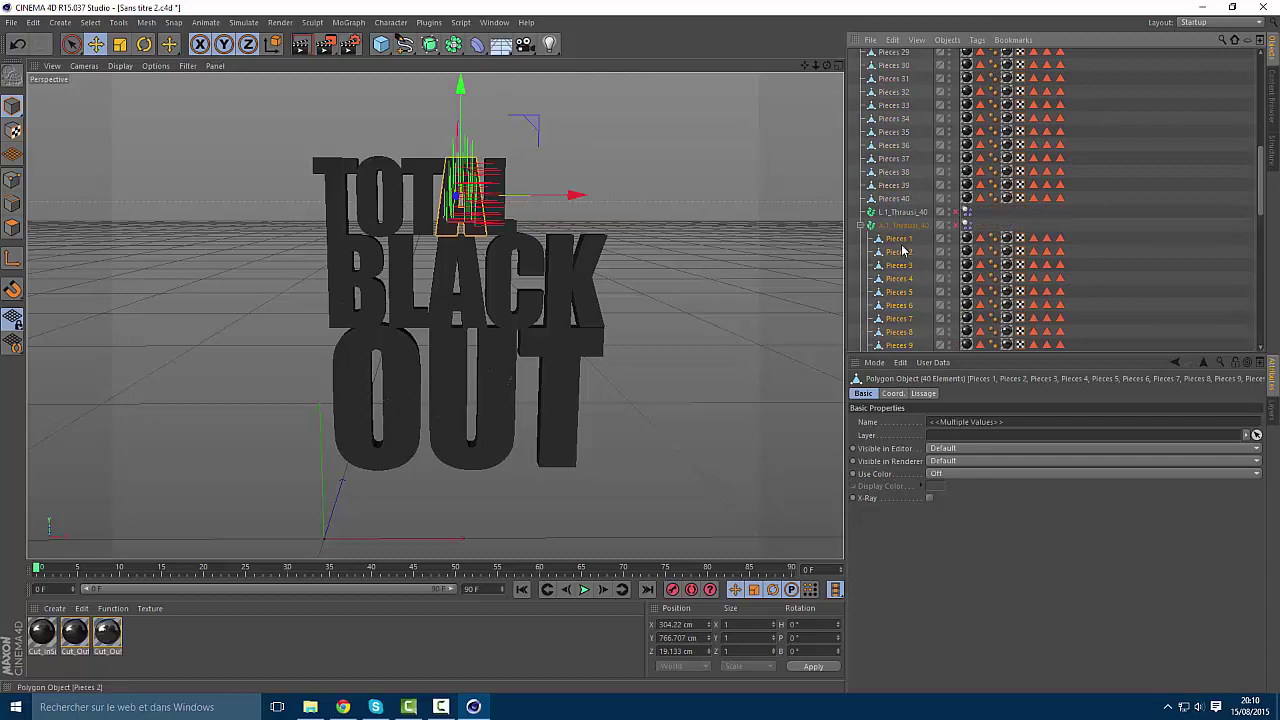
drag(903, 250, 902, 60)
click(854, 56)
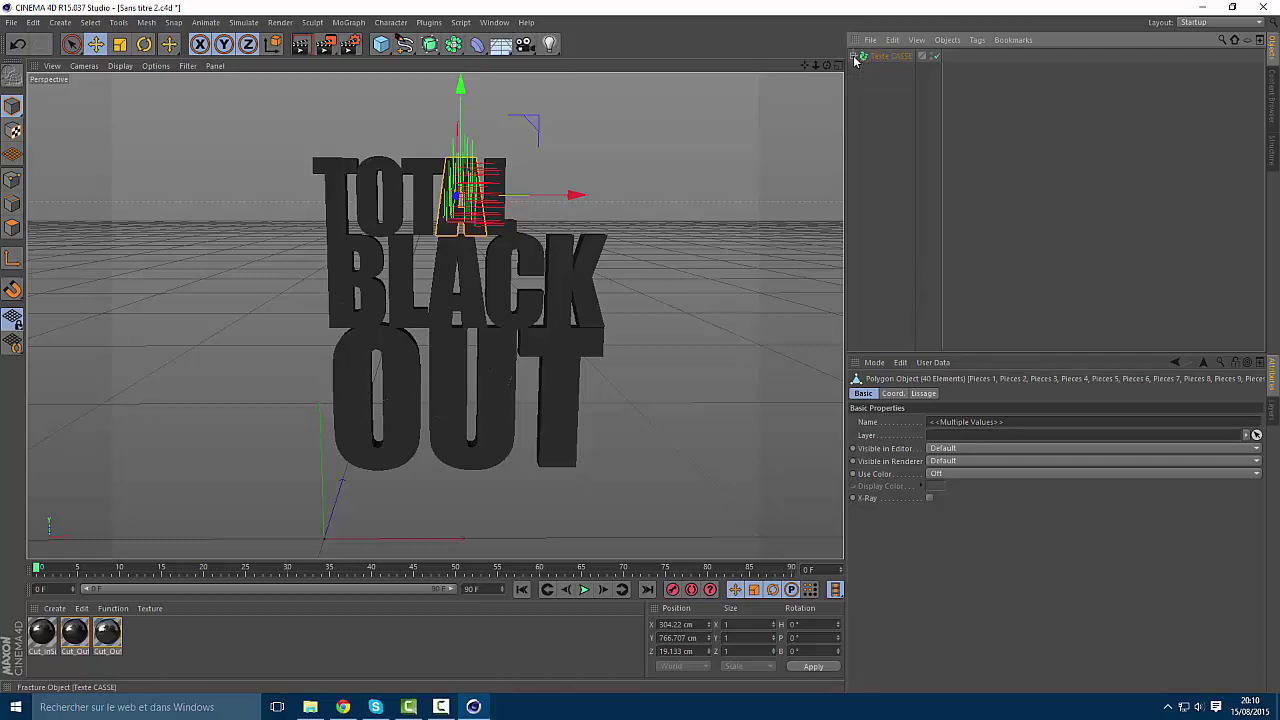
Delete the emptied L.1_Thrausi_40 and A.1_Thrausi_40 Fracture objects from the Texte CASSE hierarchy
click(854, 56)
scroll(922, 144, down, 5)
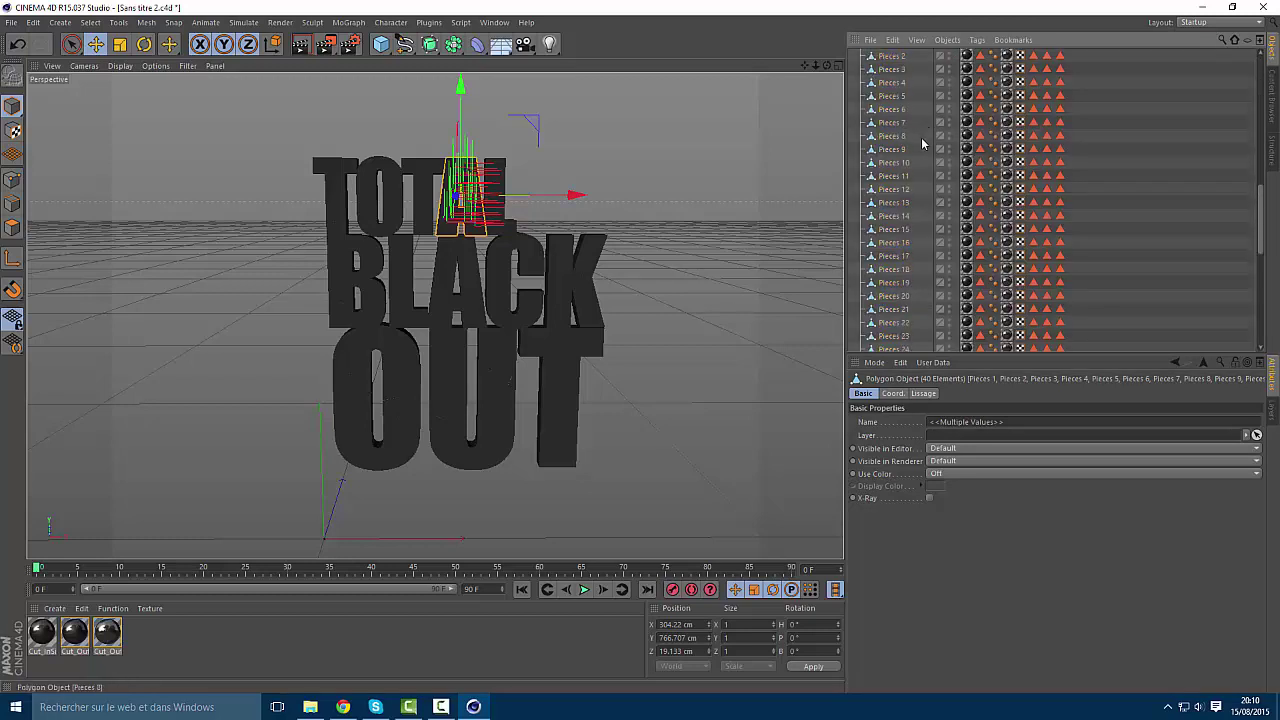
scroll(922, 144, down, 6)
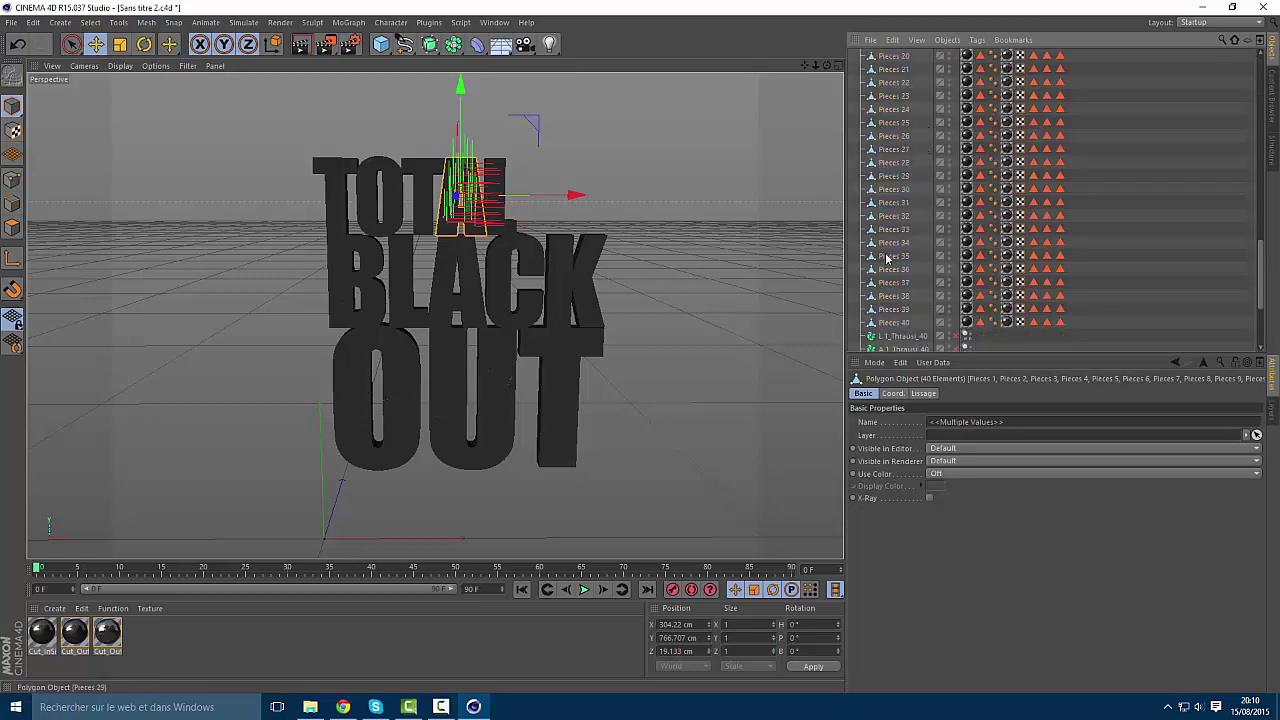
scroll(890, 295, down, 4)
click(899, 186)
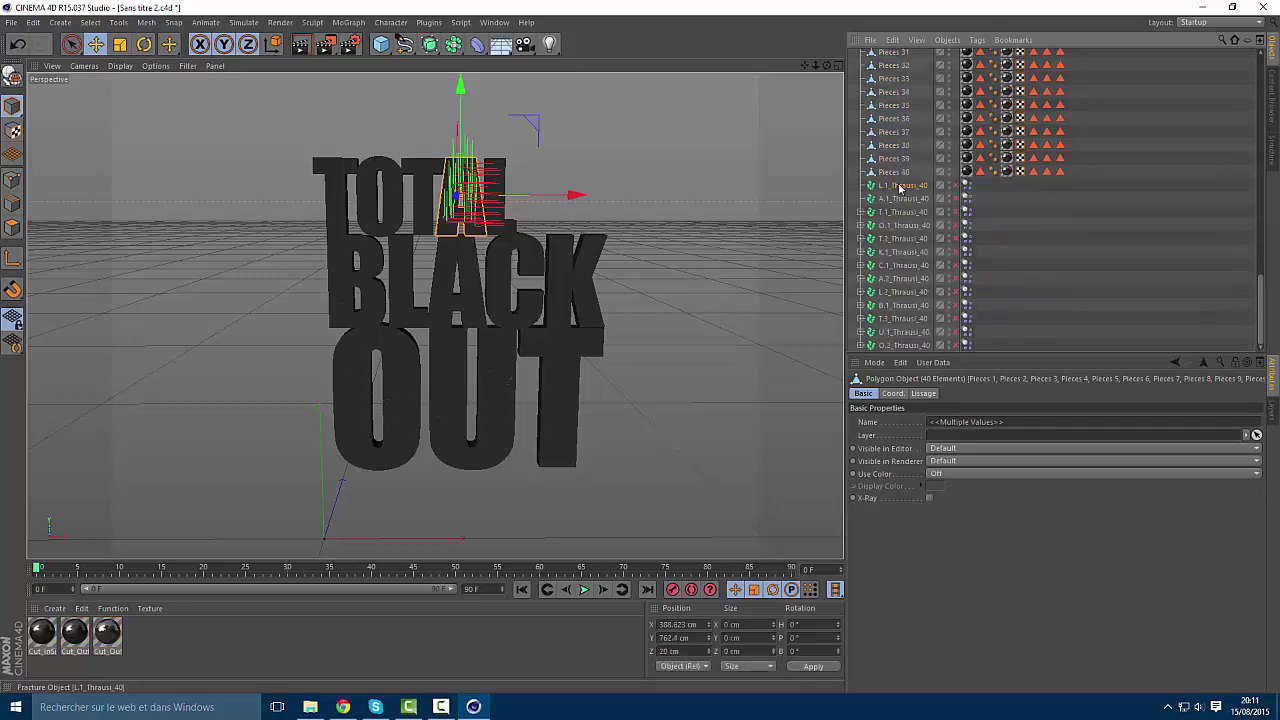
key(Delete)
click(895, 188)
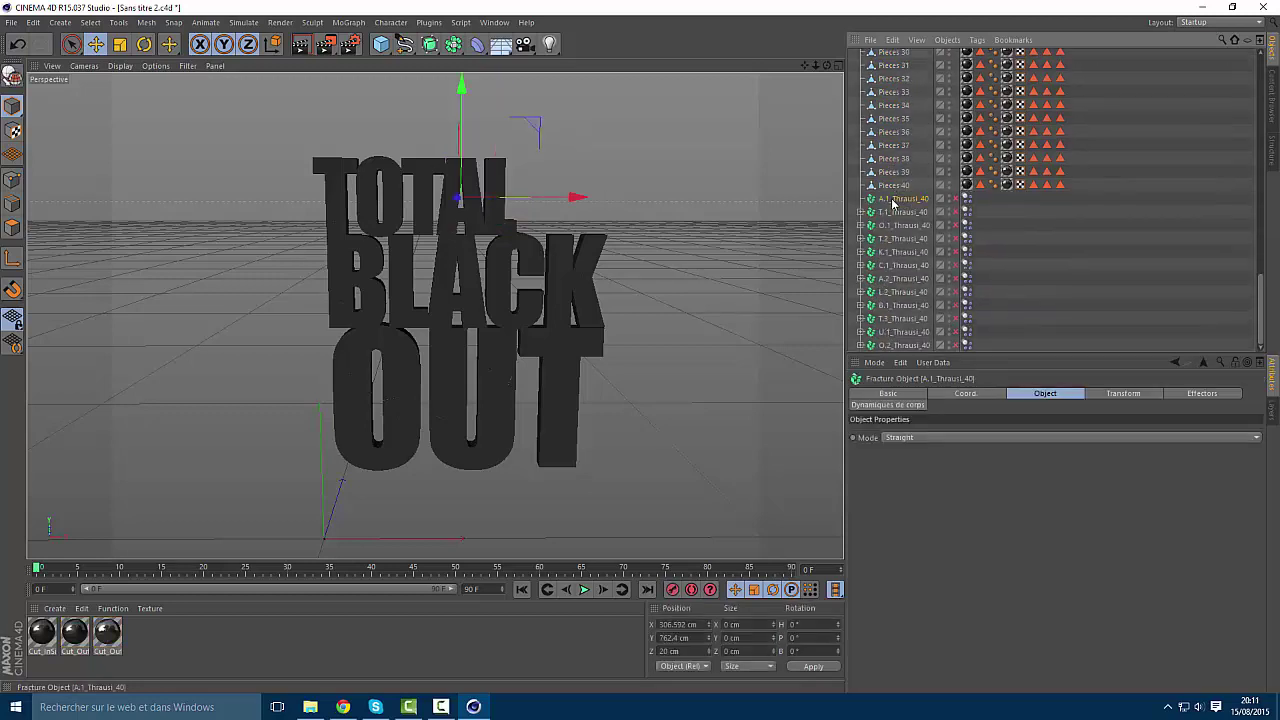
key(Delete)
Move the 40 pieces of T.1_Thrausi_40 out of their group, directly under Texte CASSE
click(862, 212)
click(894, 226)
scroll(918, 240, down, 10)
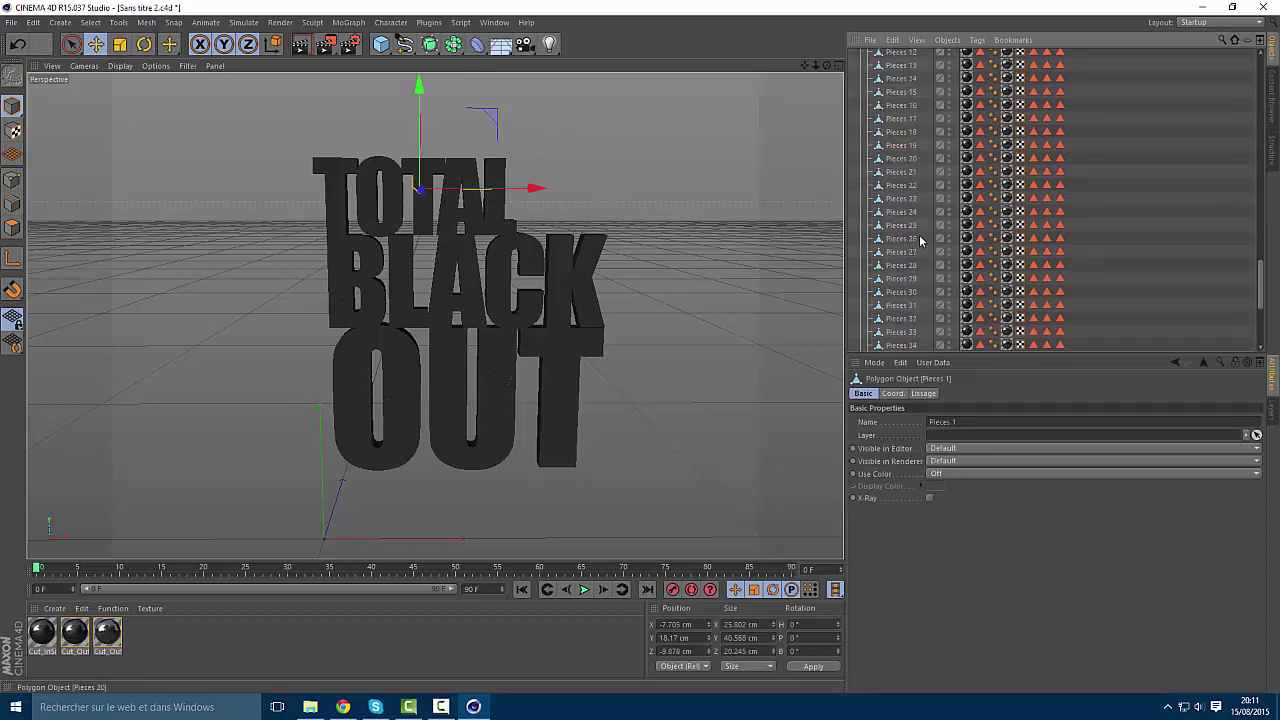
shift+click(903, 212)
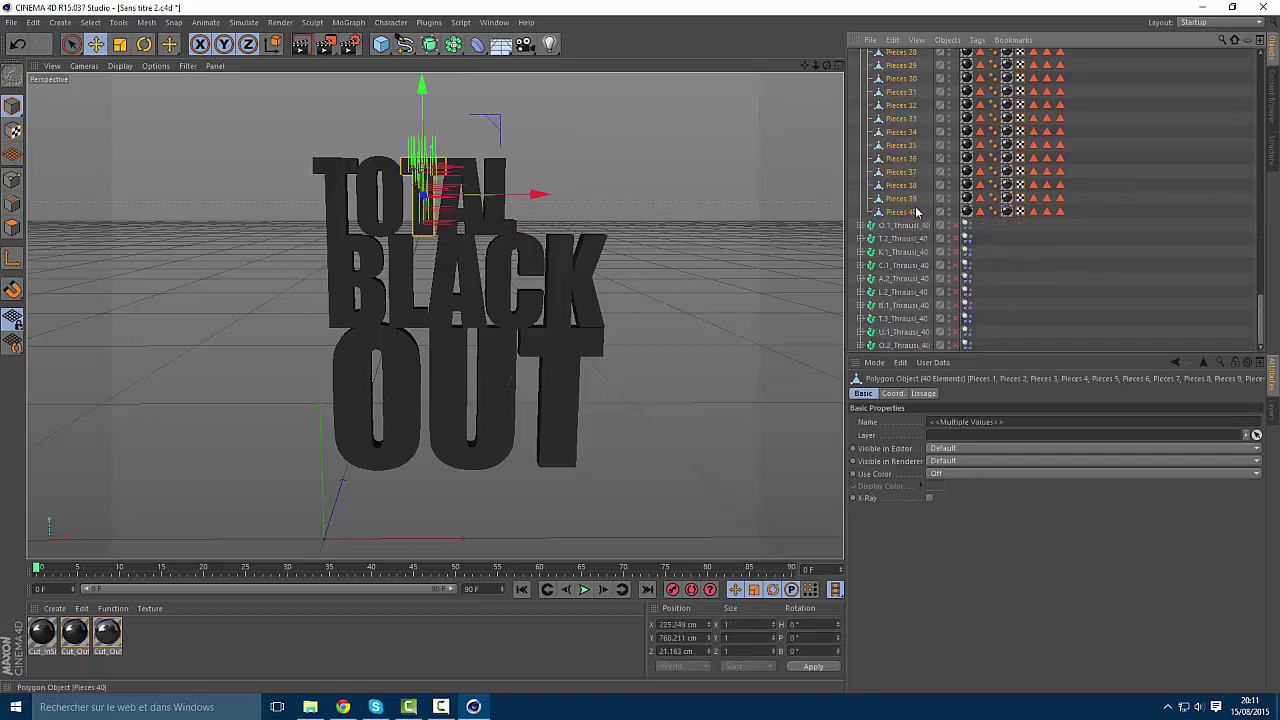
scroll(915, 211, up, 8)
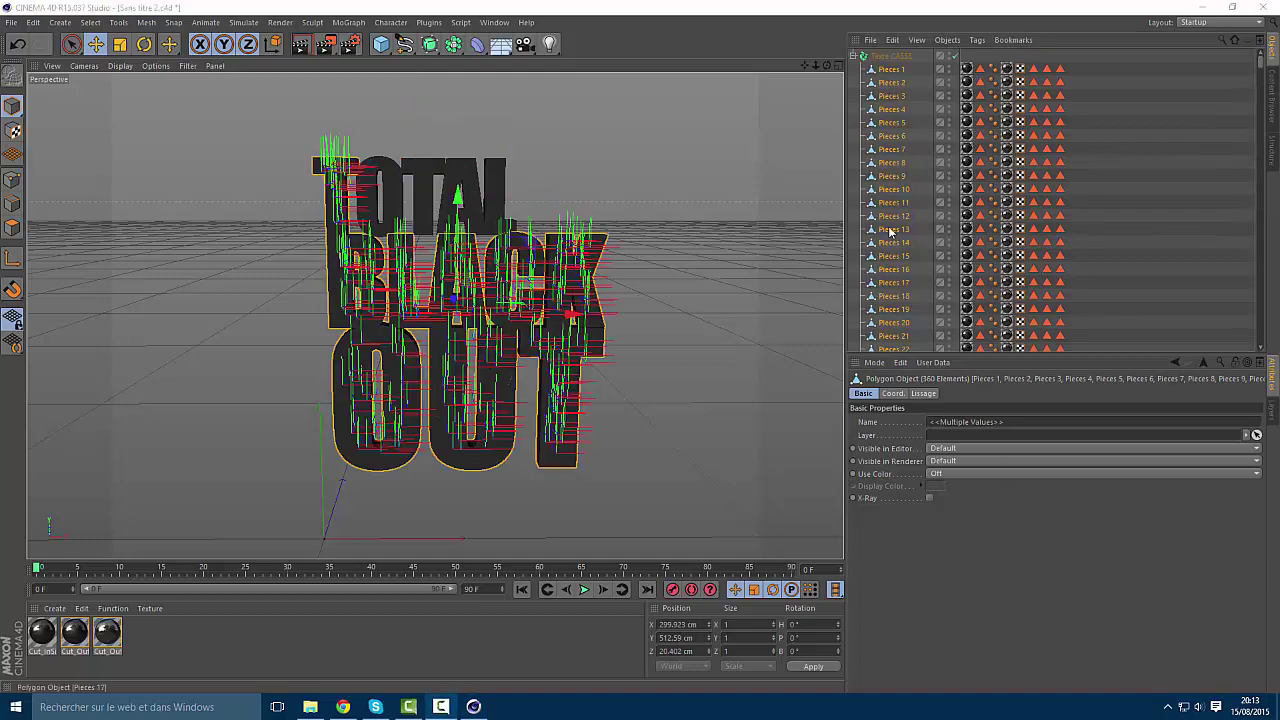
Delete the emptied O.2_Thrausi_40 Fracture object at the end of the Texte CASSE hierarchy
scroll(1100, 100, down, 5)
drag(1261, 72, 1261, 352)
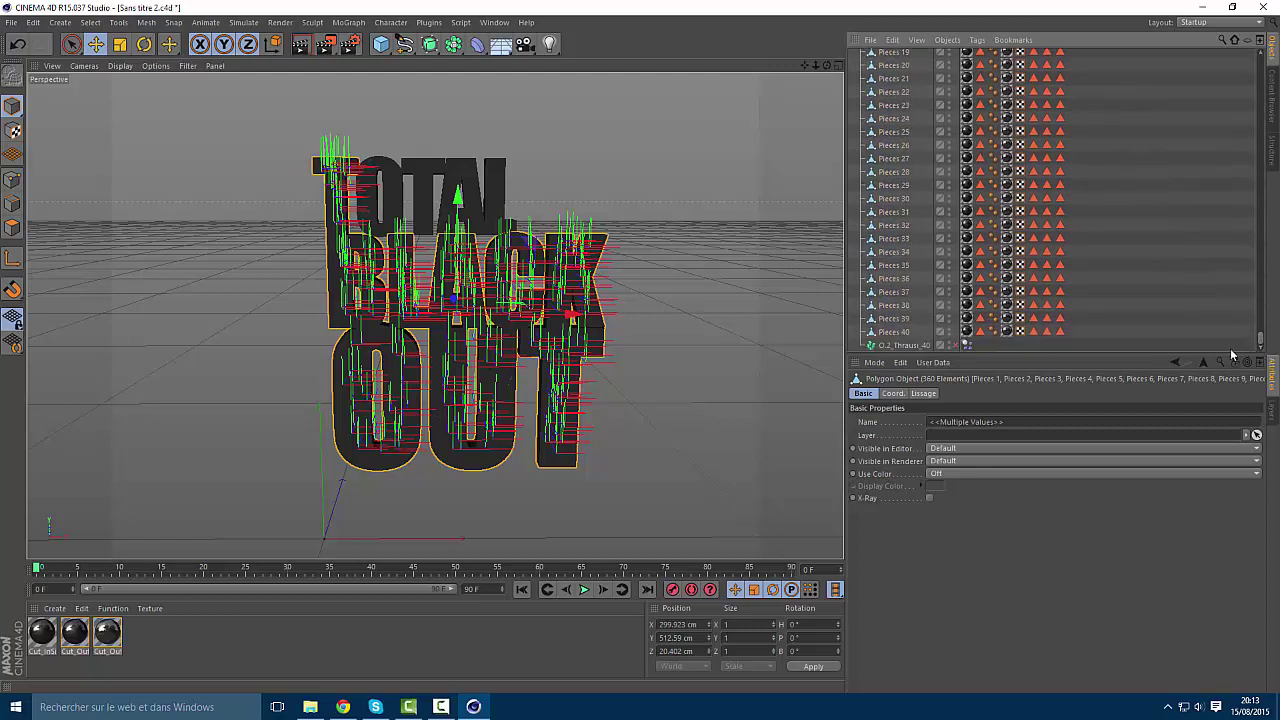
click(897, 346)
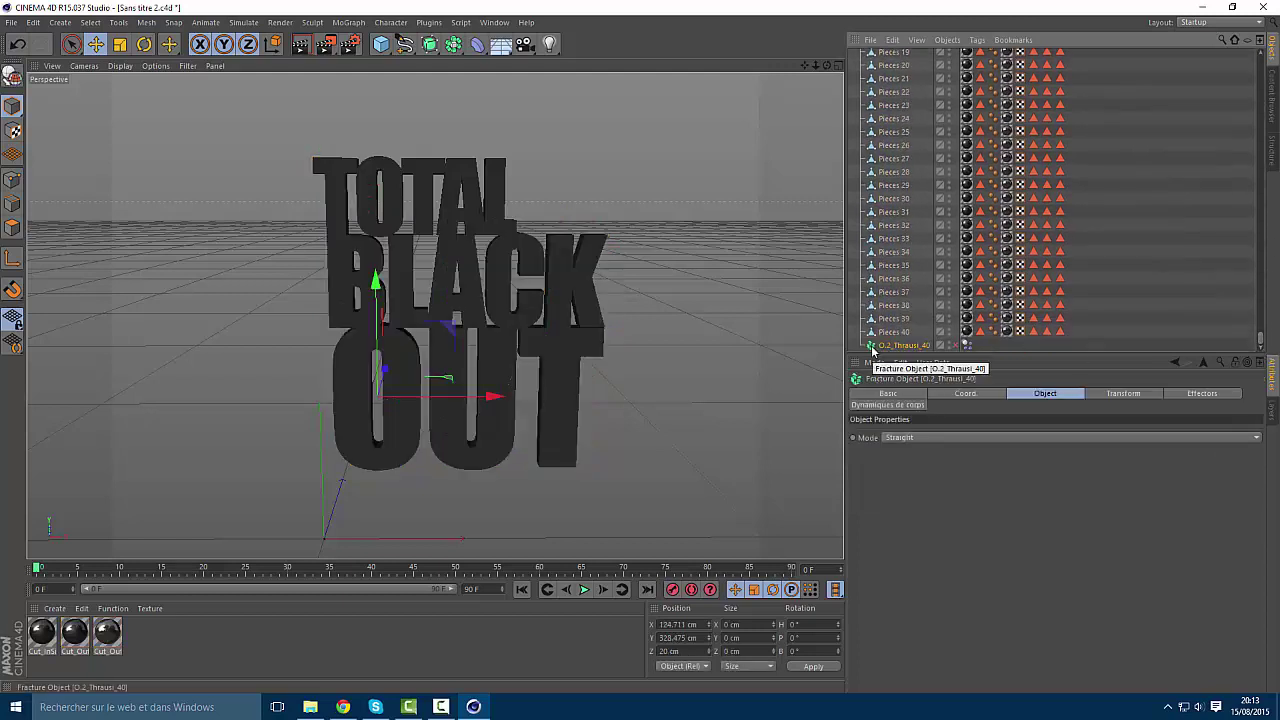
key(Delete)
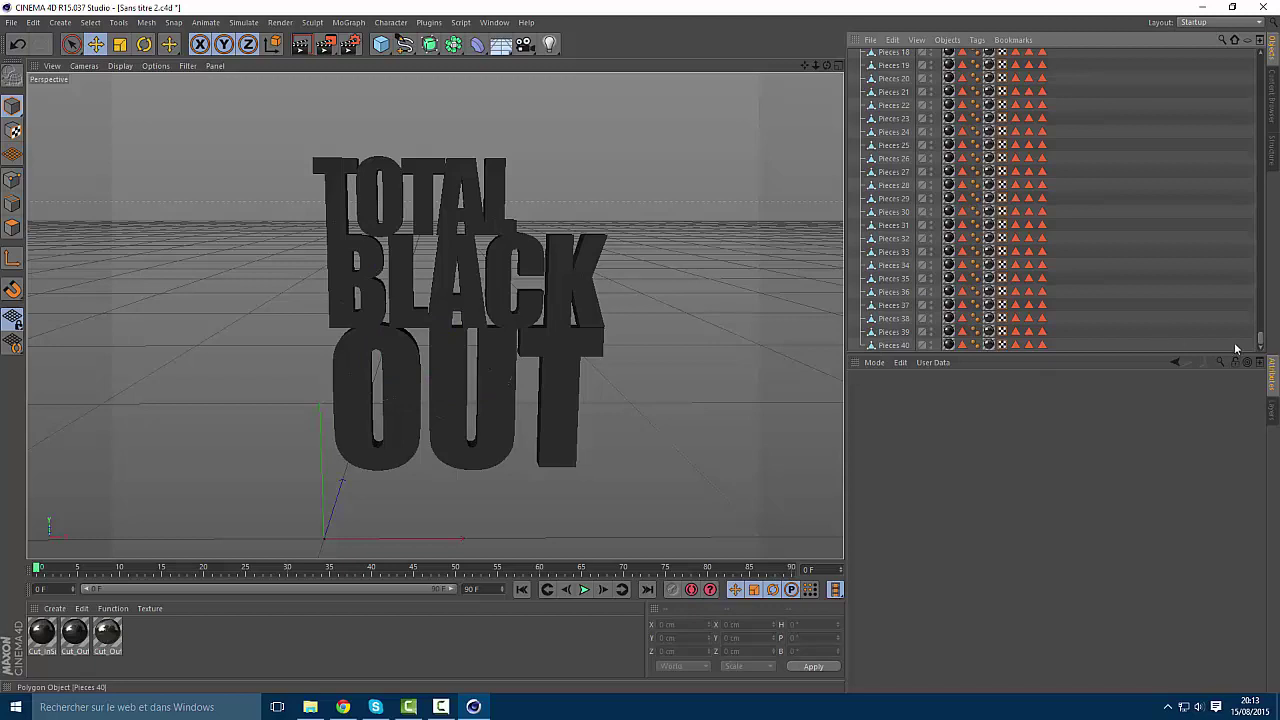
Add a Rigid Body simulation tag to every piece under Texte CASSE
drag(1261, 338, 1252, 55)
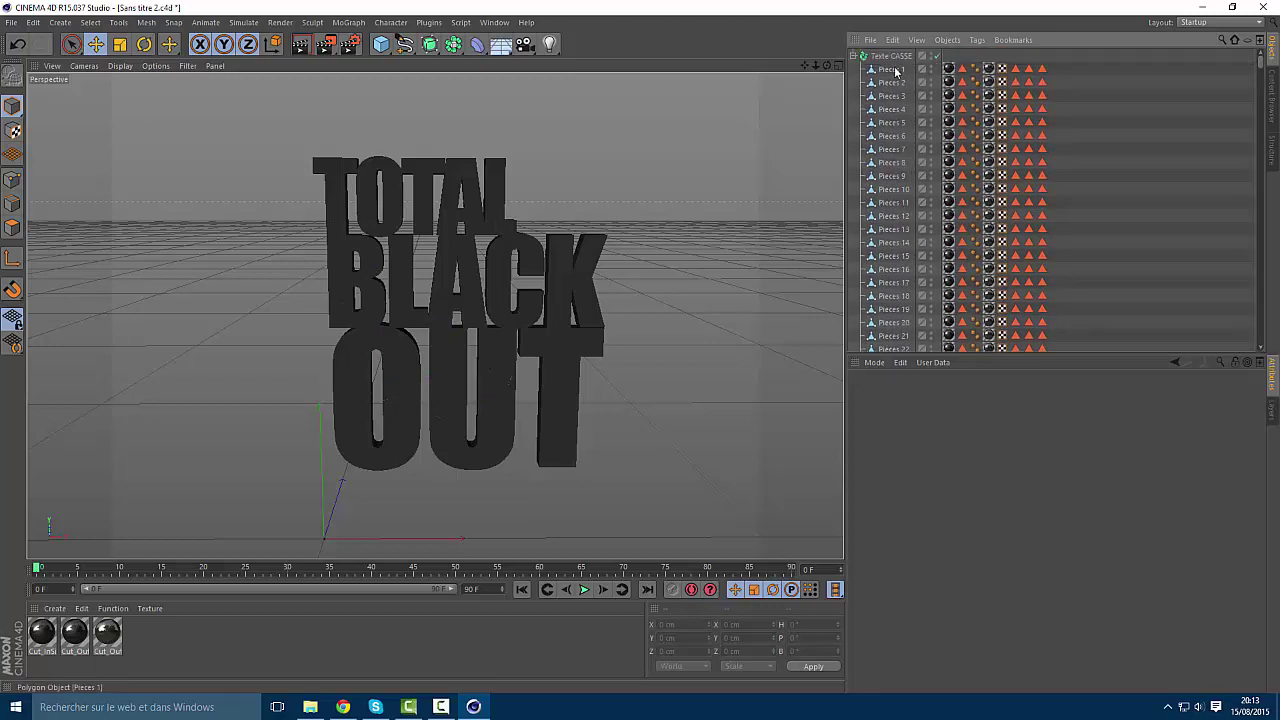
click(893, 69)
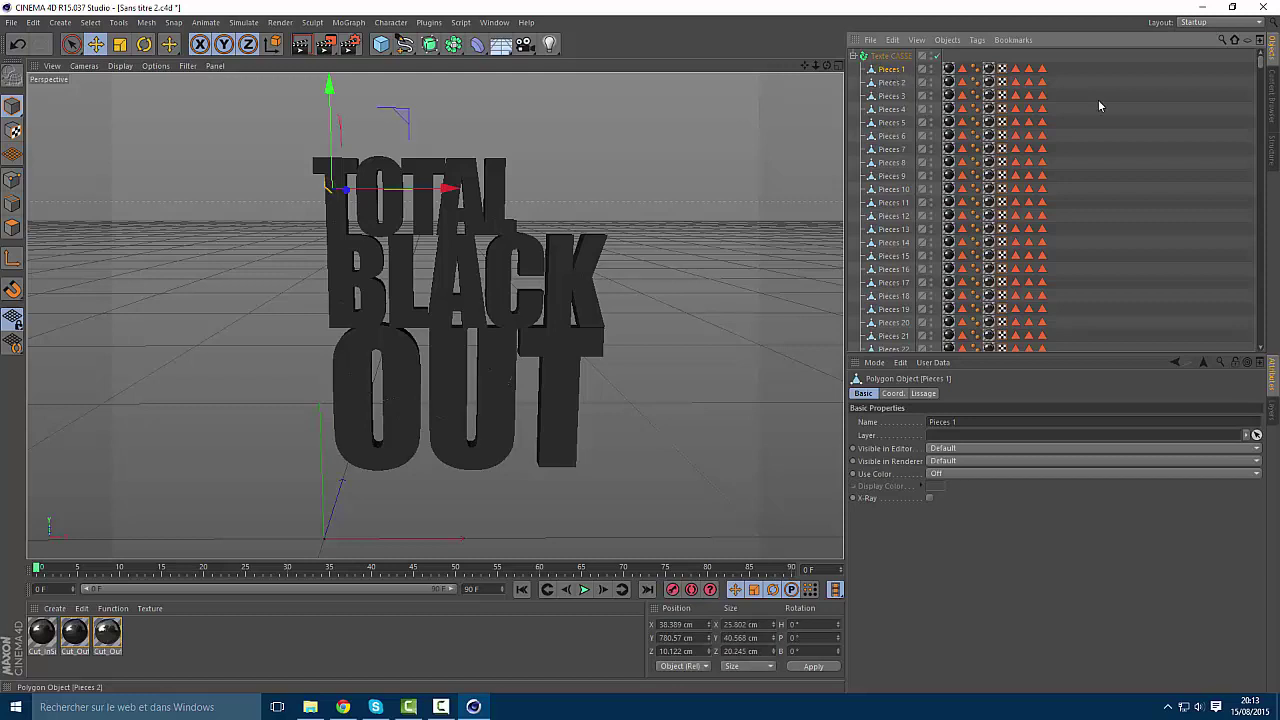
drag(1258, 62, 1259, 345)
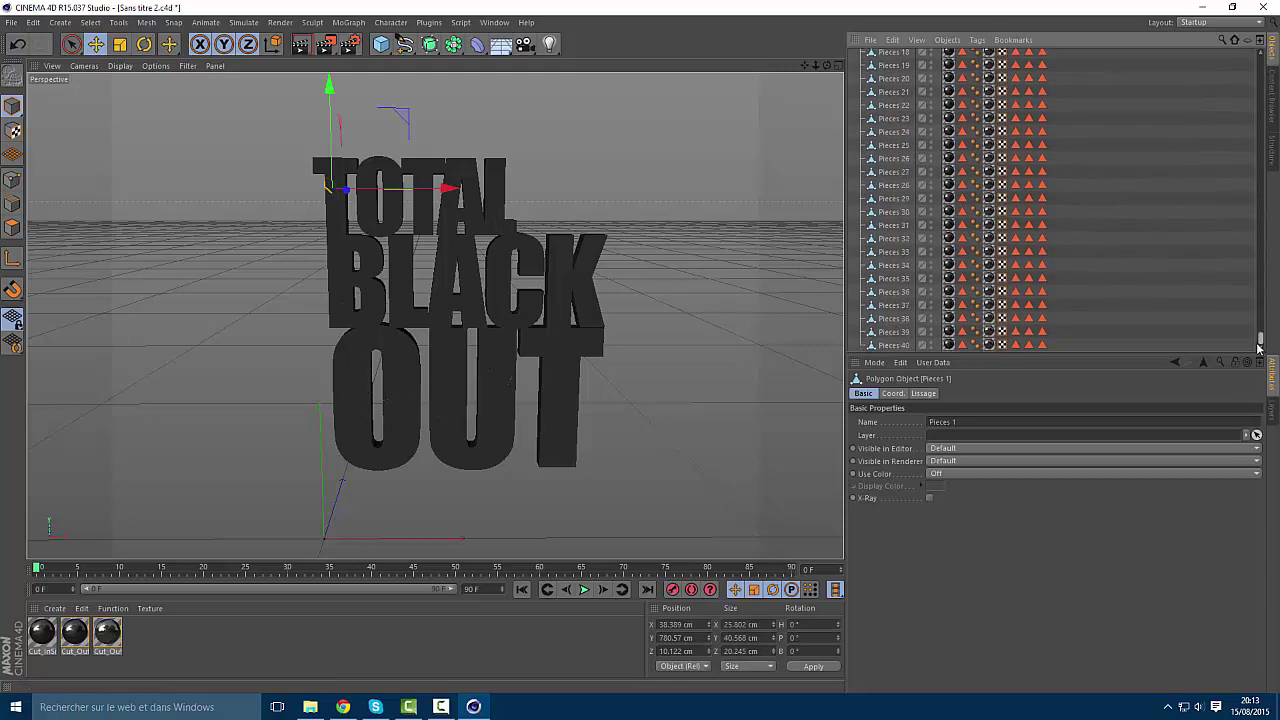
shift+click(888, 346)
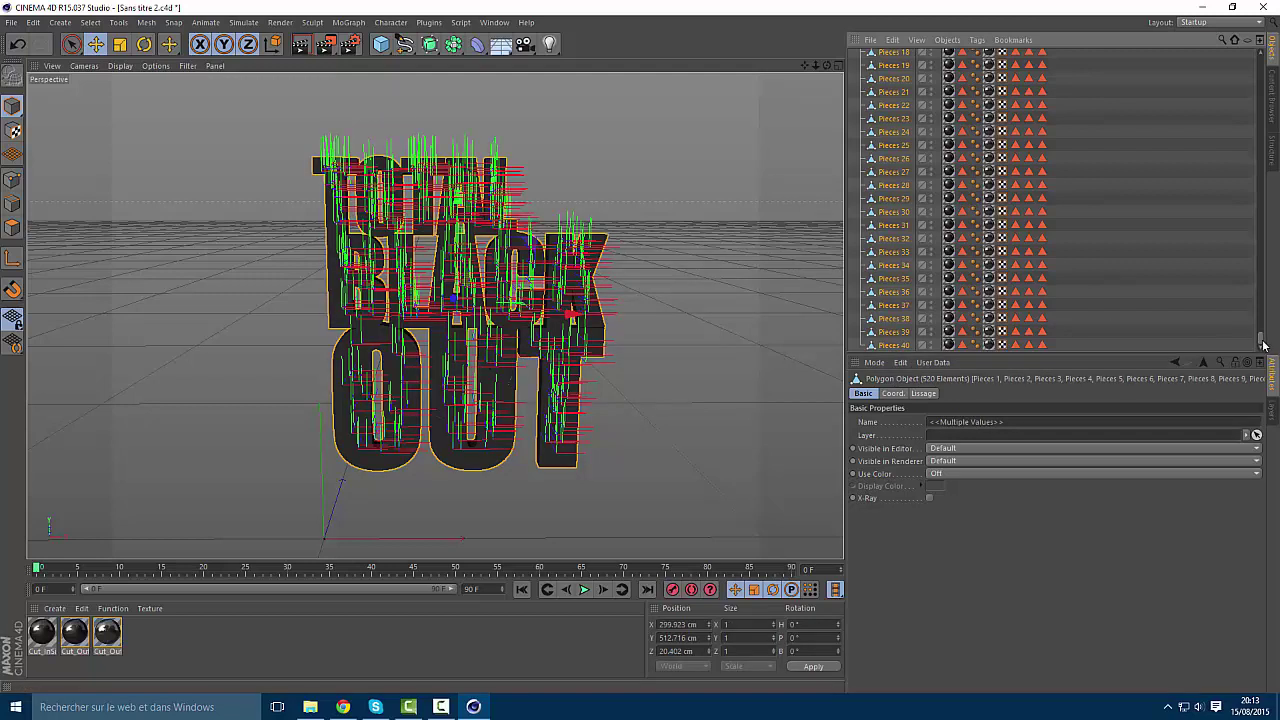
drag(1261, 341, 1247, 46)
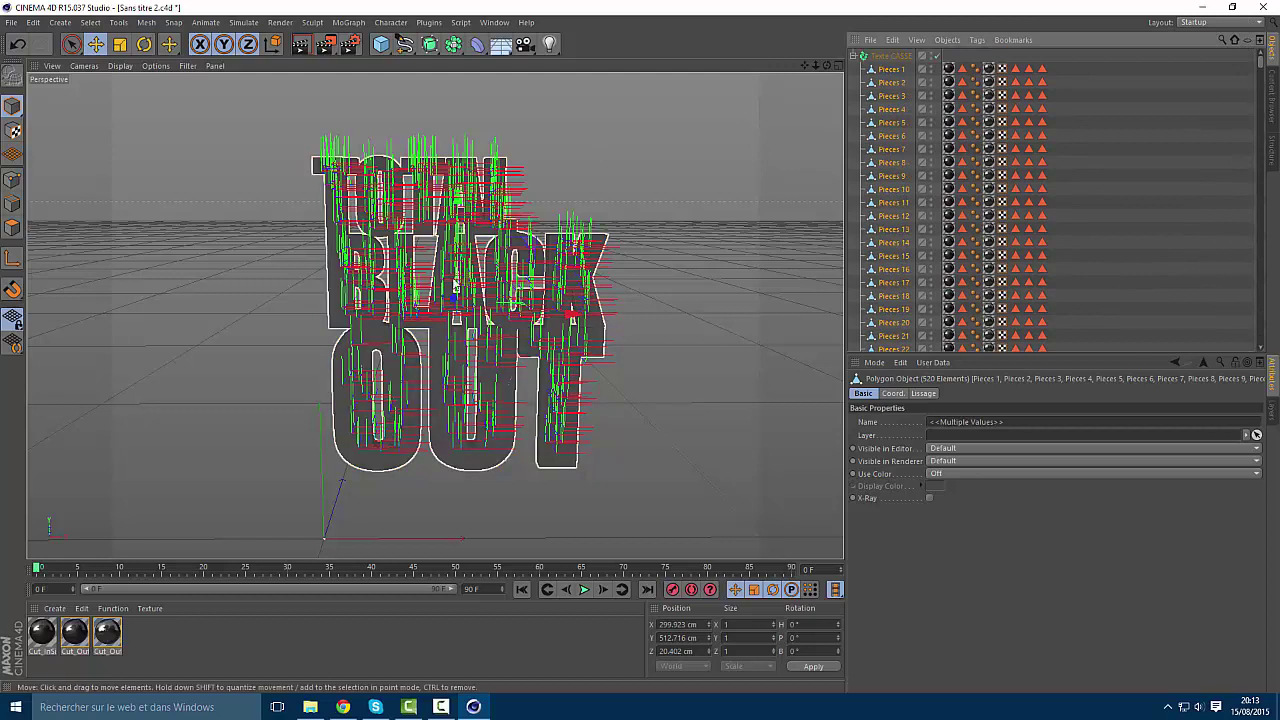
right_click(887, 74)
mouse_move(929, 134)
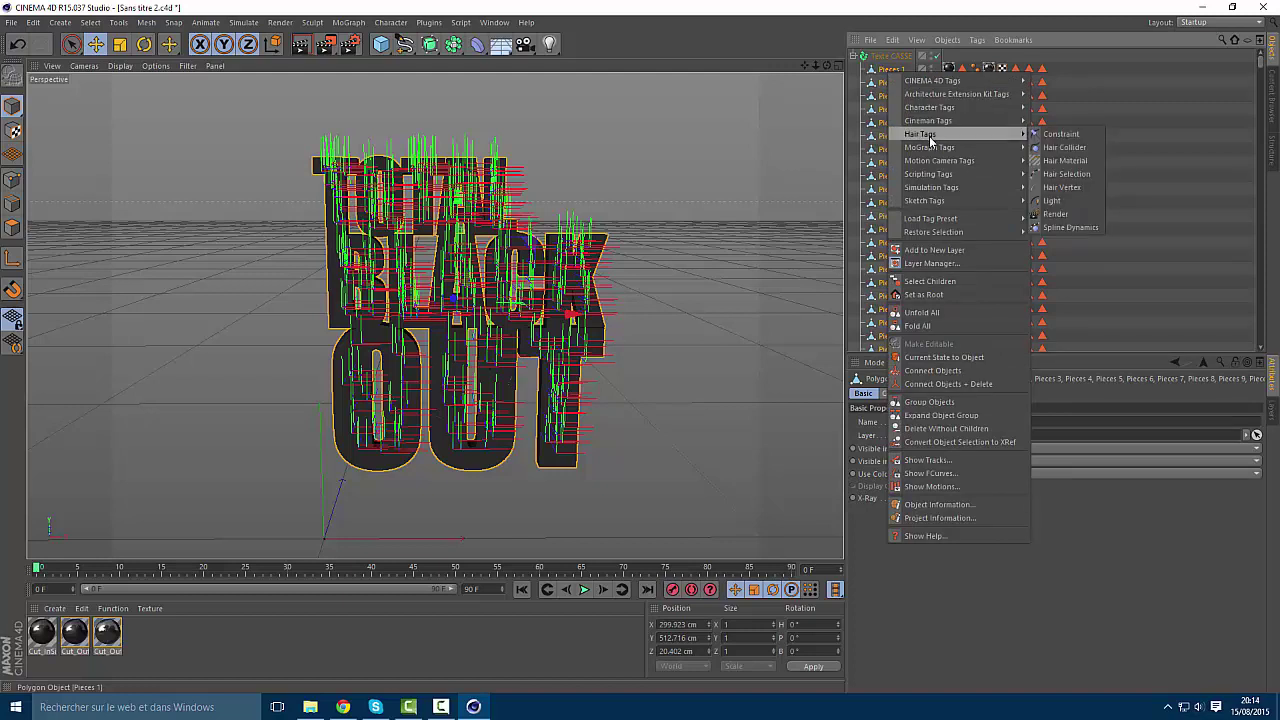
mouse_move(933, 190)
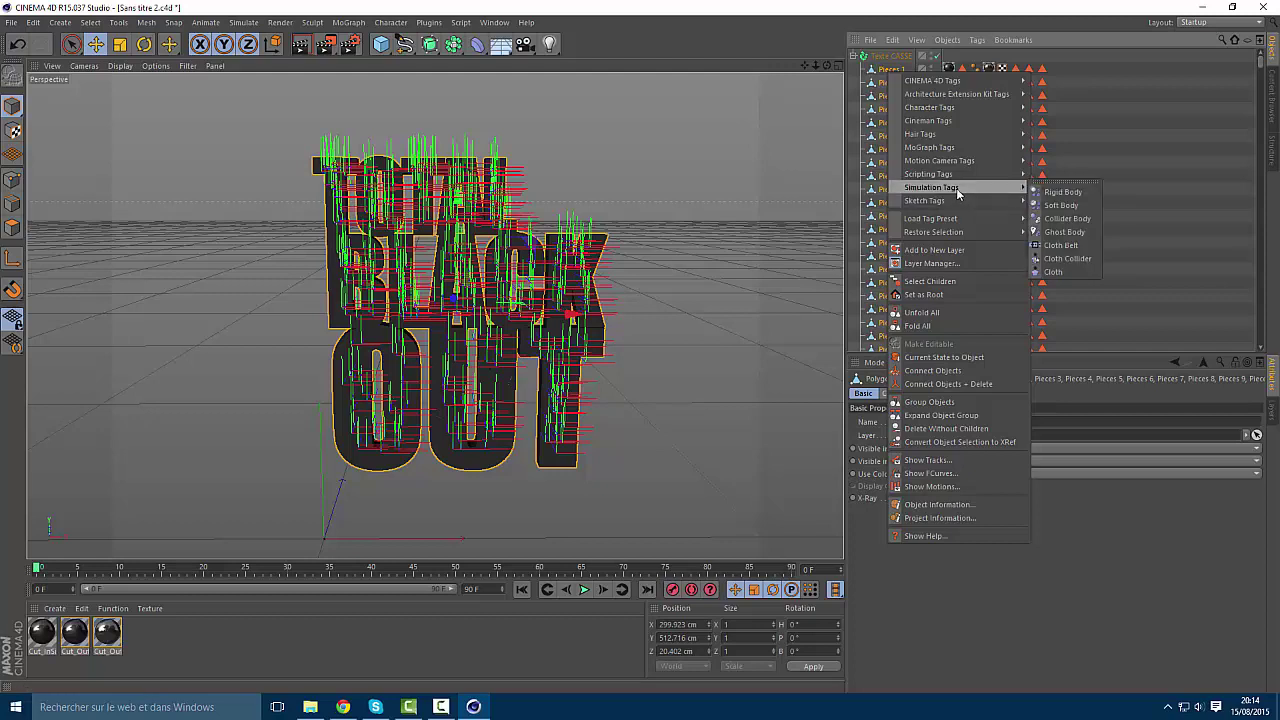
click(1060, 192)
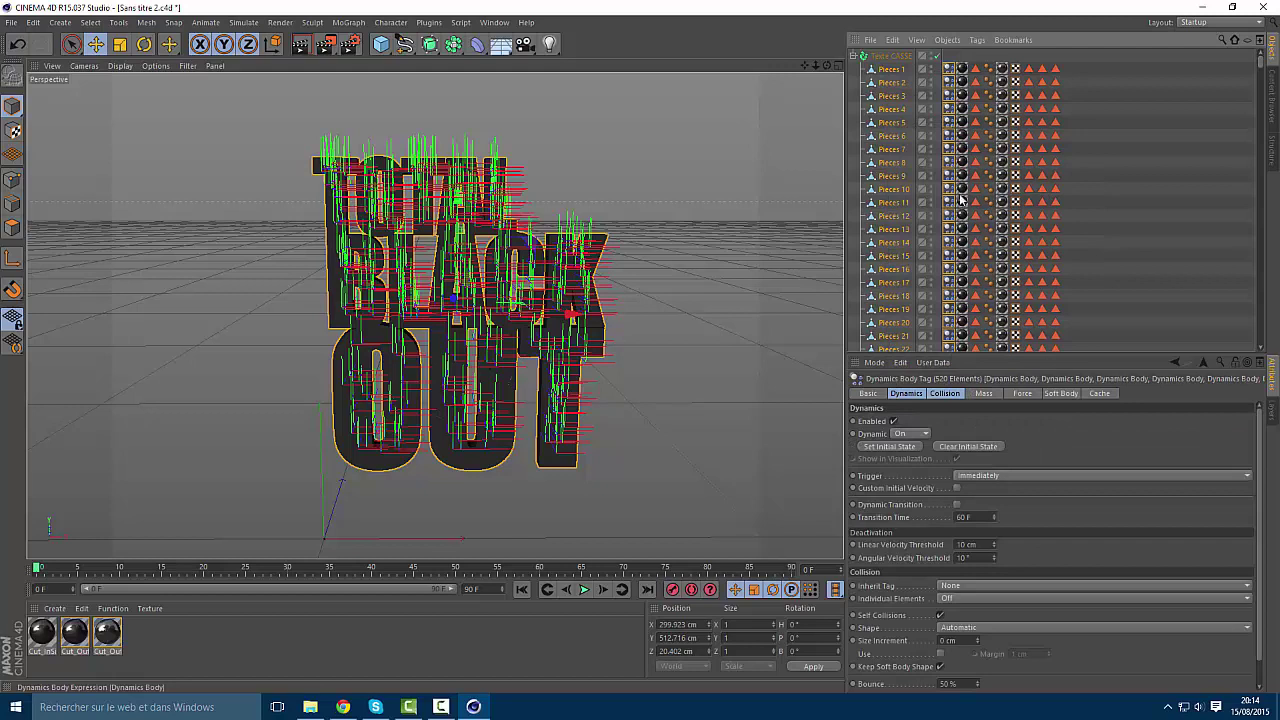
Review the rigid body tags' Dynamics and Collision settings, and scrub through the first frames of the timeline
click(904, 393)
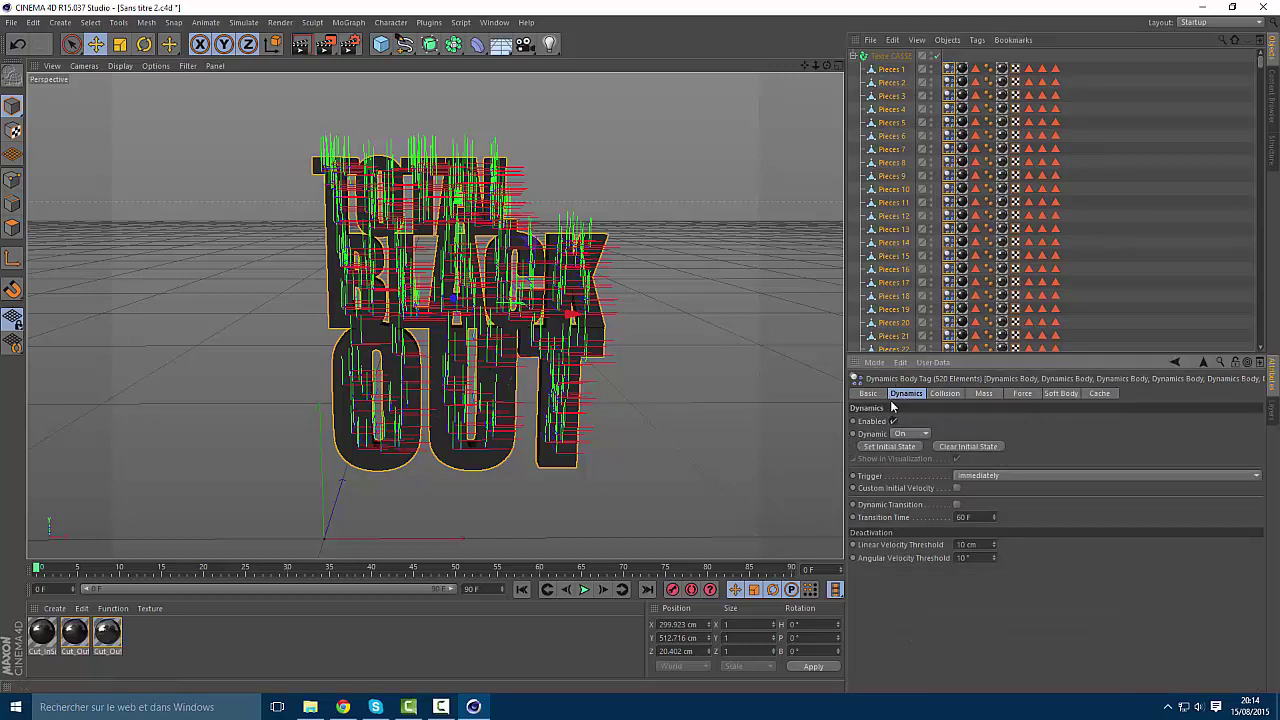
click(943, 394)
click(906, 394)
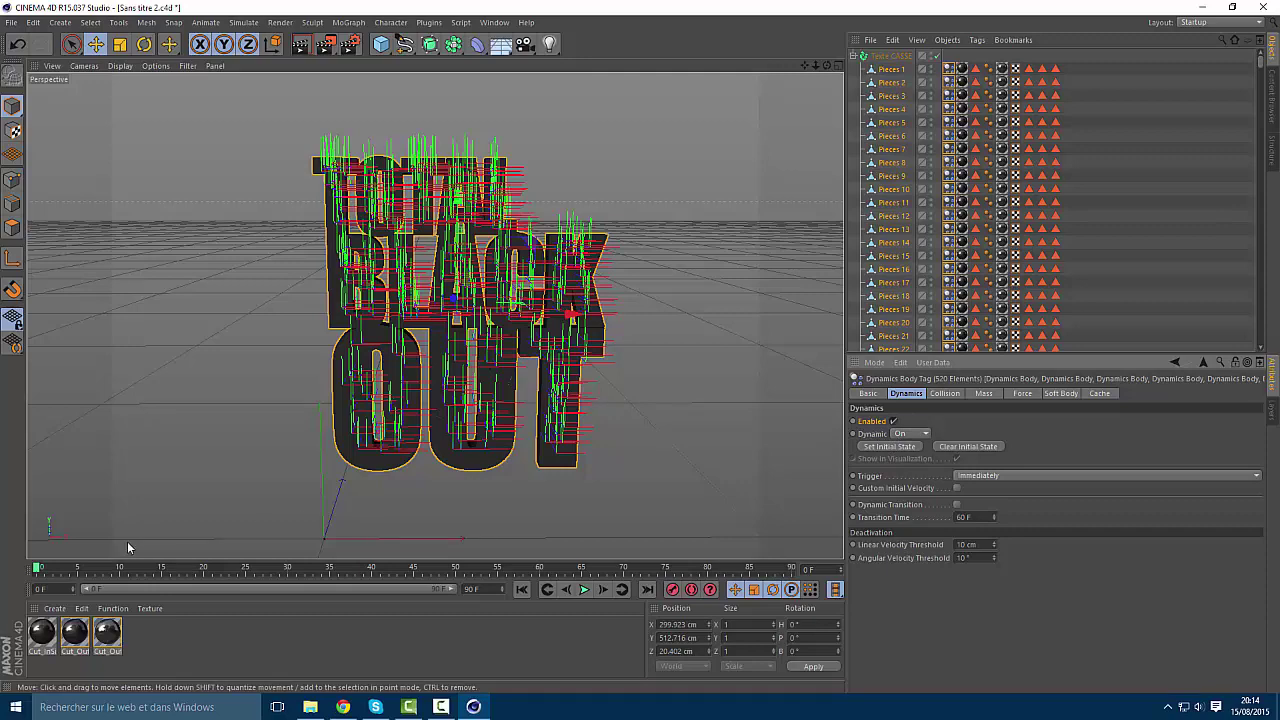
click(40, 568)
mouse_move(56, 571)
mouse_down()
mouse_move(113, 569)
mouse_move(10, 576)
mouse_up()
click(207, 634)
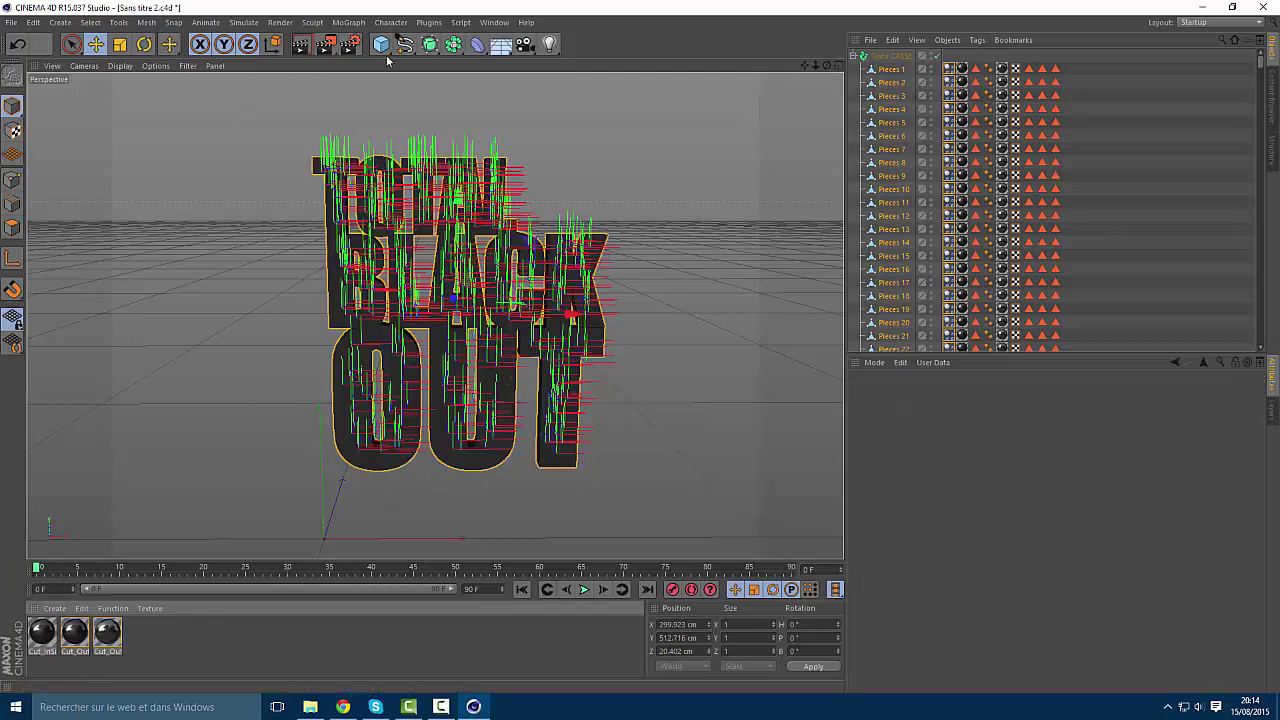
Add a cube and place it at the middle of the title text, at about X 310 cm and Y 518 cm
drag(381, 44, 484, 76)
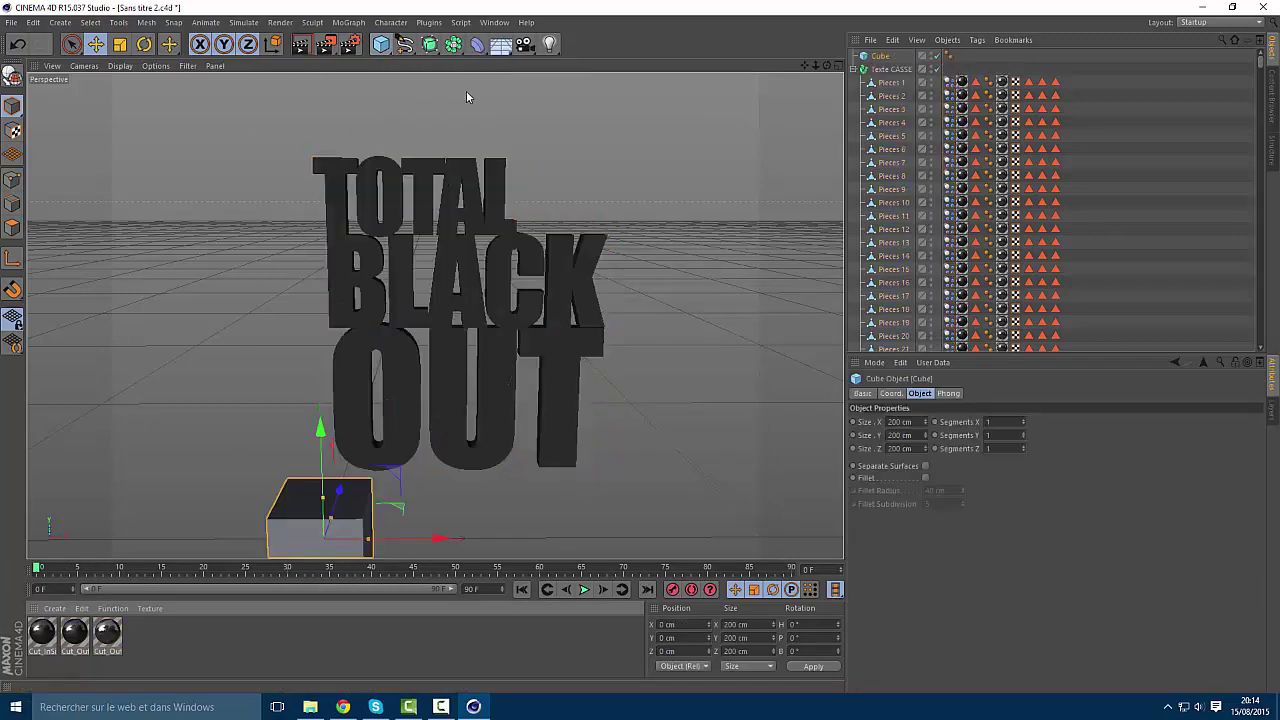
drag(319, 400, 312, 207)
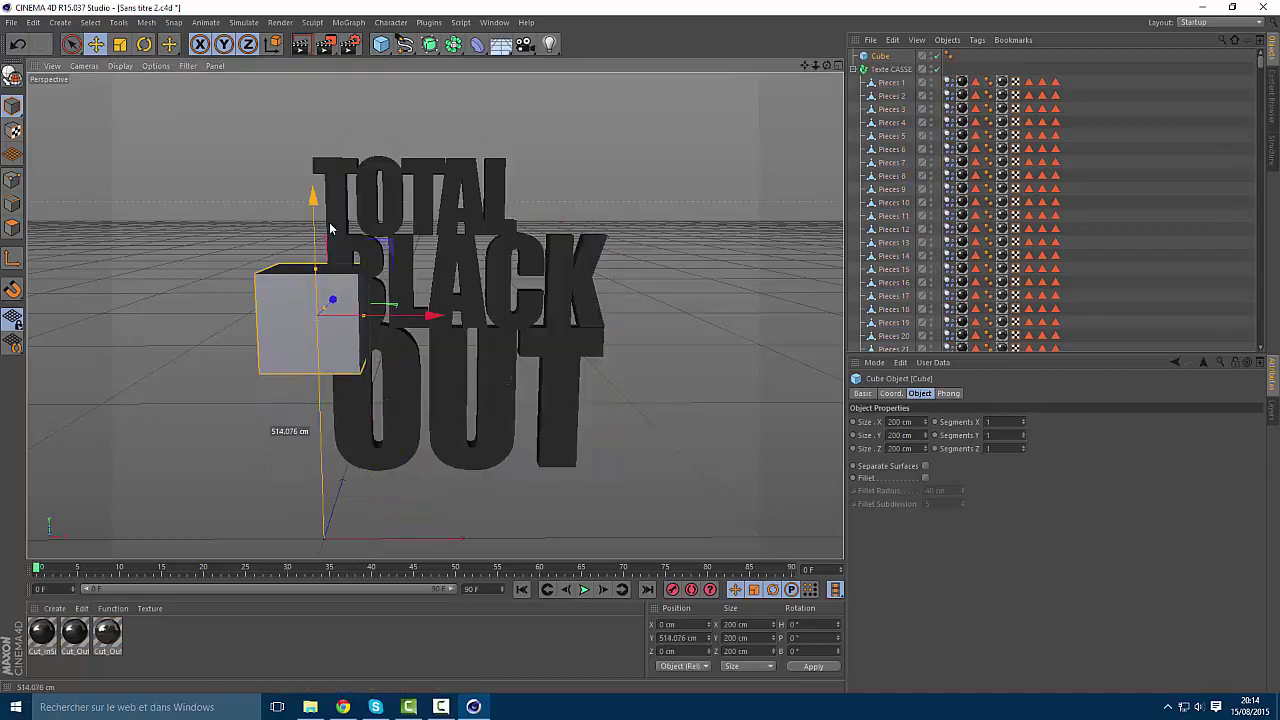
drag(413, 323, 568, 323)
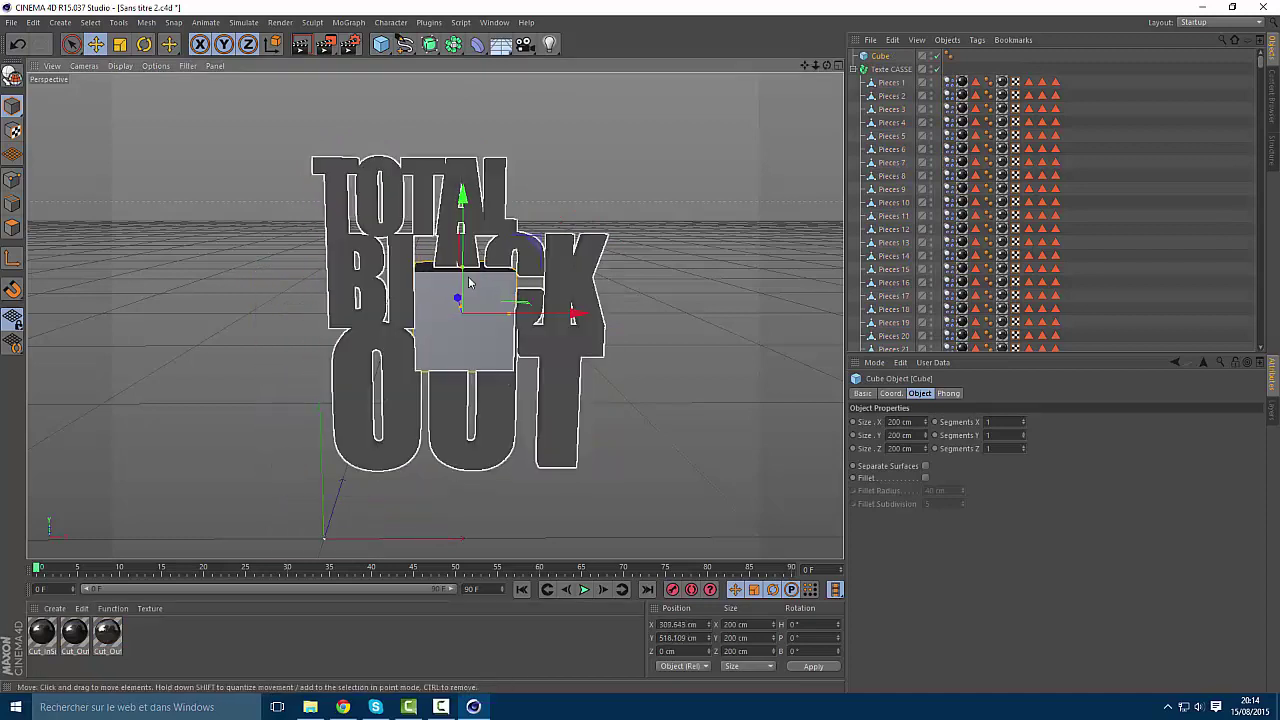
Resize the cube into a flat panel of about 514 × 617 × 0 cm and move it about 386 cm behind the text along Z
drag(463, 270, 469, 167)
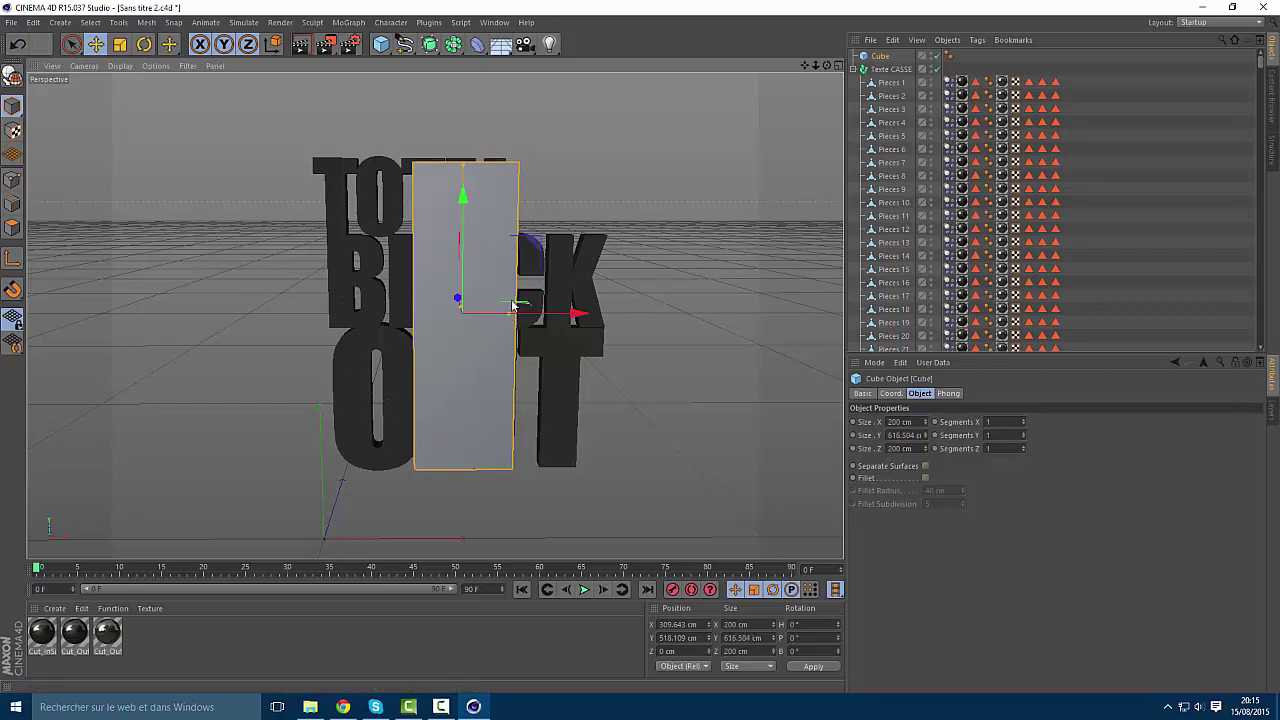
drag(512, 313, 583, 318)
drag(457, 300, 556, 330)
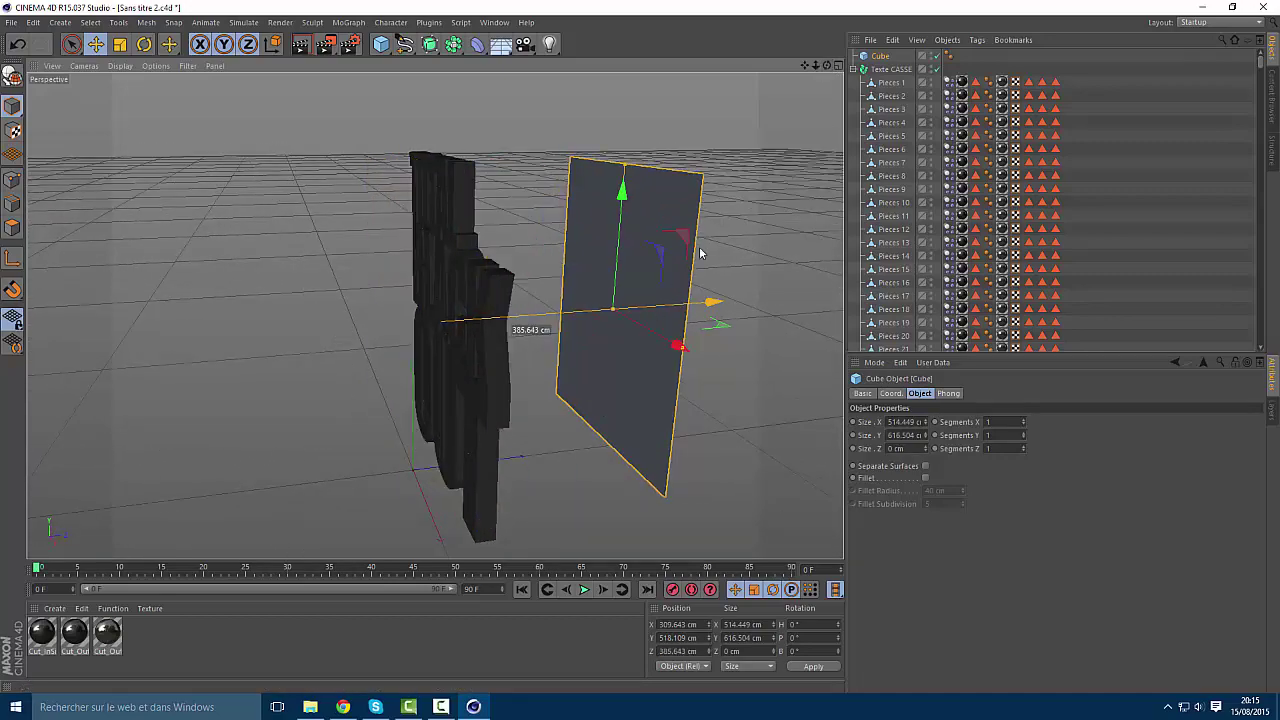
alt+drag(434, 315, 66, 210)
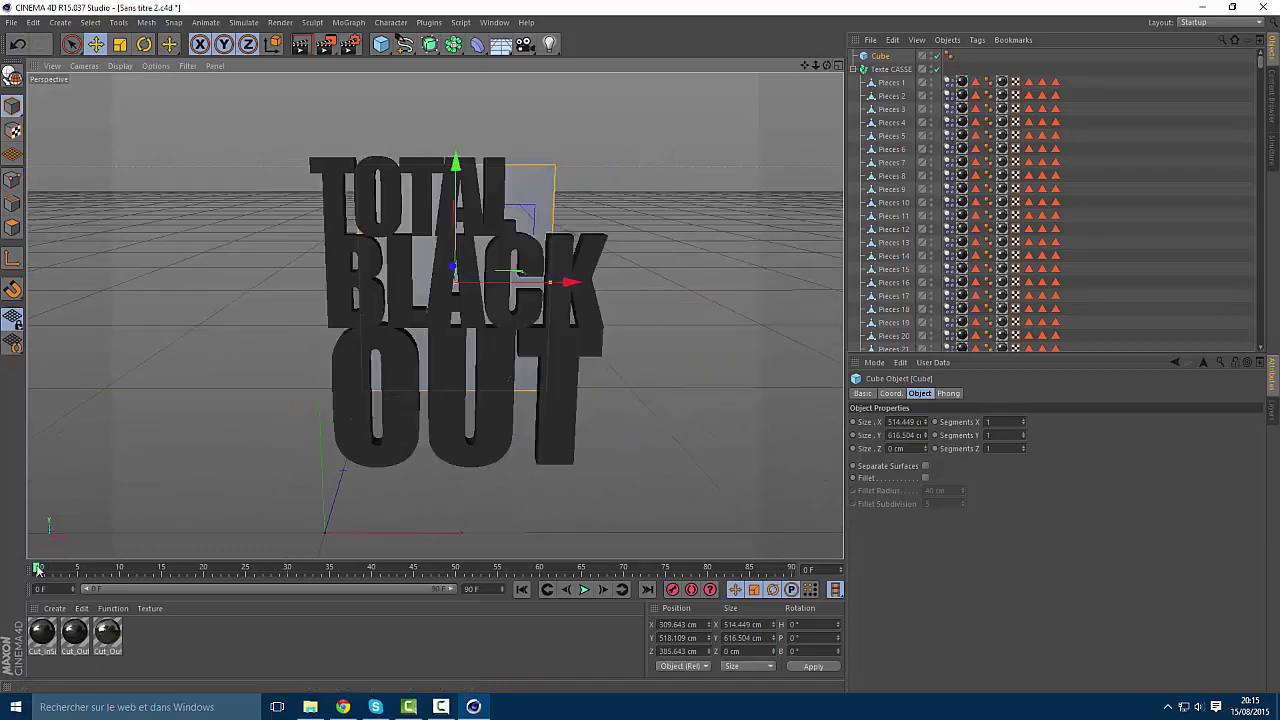
Record a keyframe for the cube behind the text at frame 45
drag(40, 570, 503, 578)
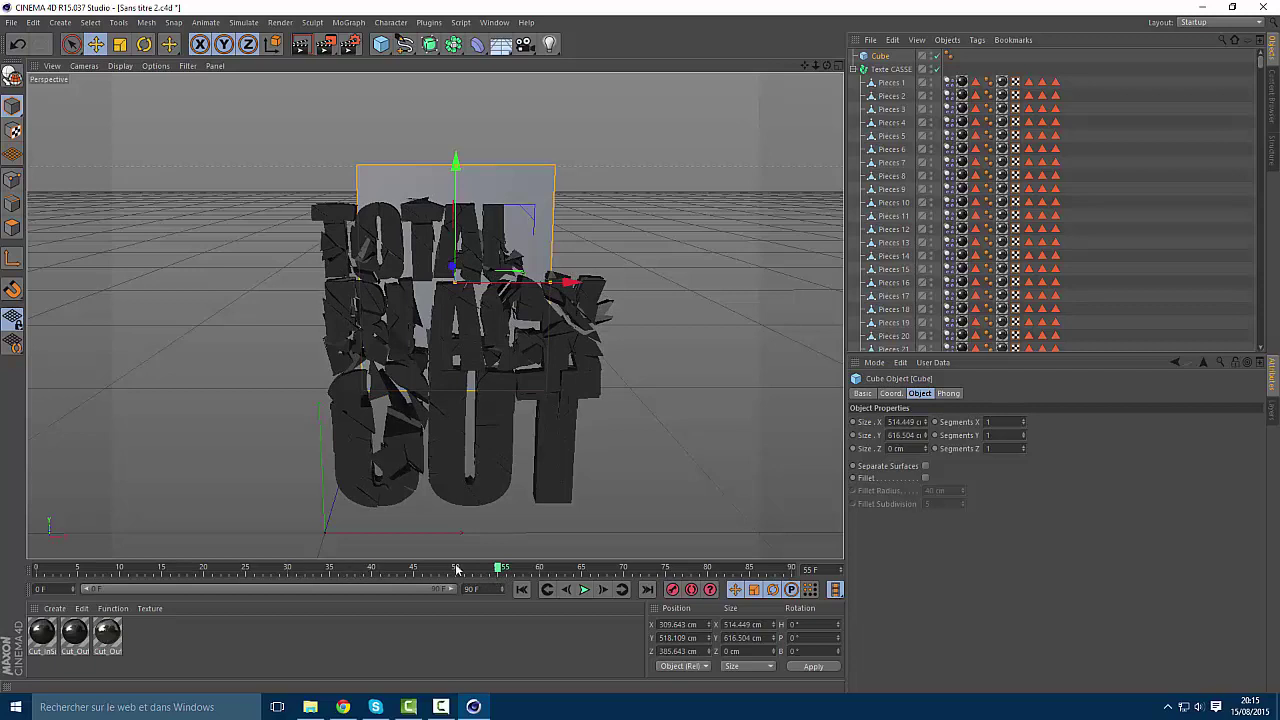
drag(496, 572, 417, 571)
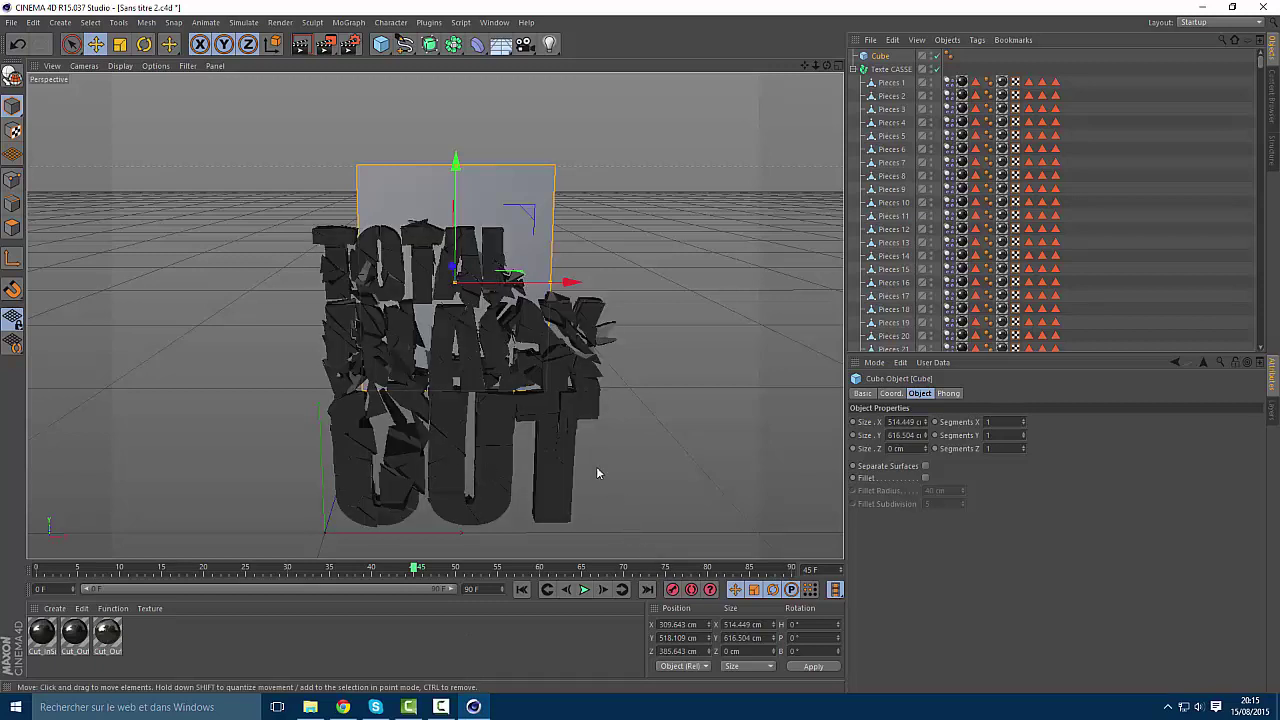
click(670, 590)
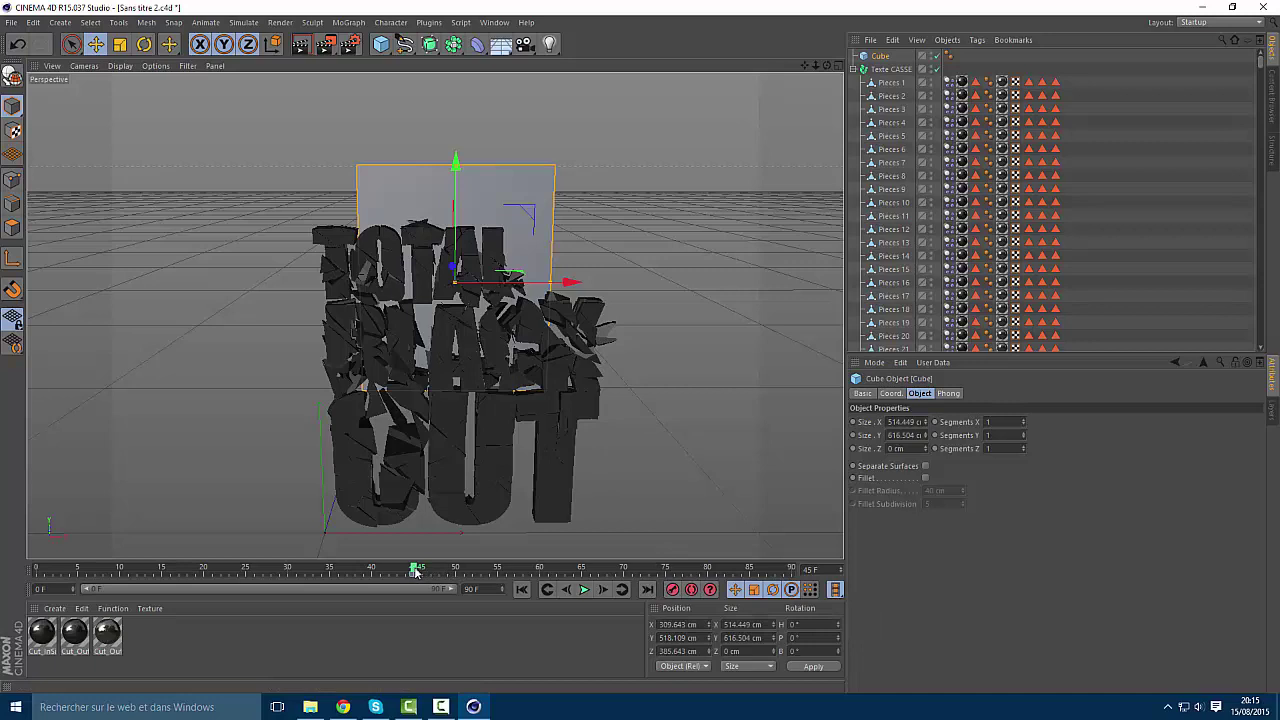
At frame 50, move the cube through the text to about Z -634 cm and record a second keyframe
drag(415, 570, 457, 571)
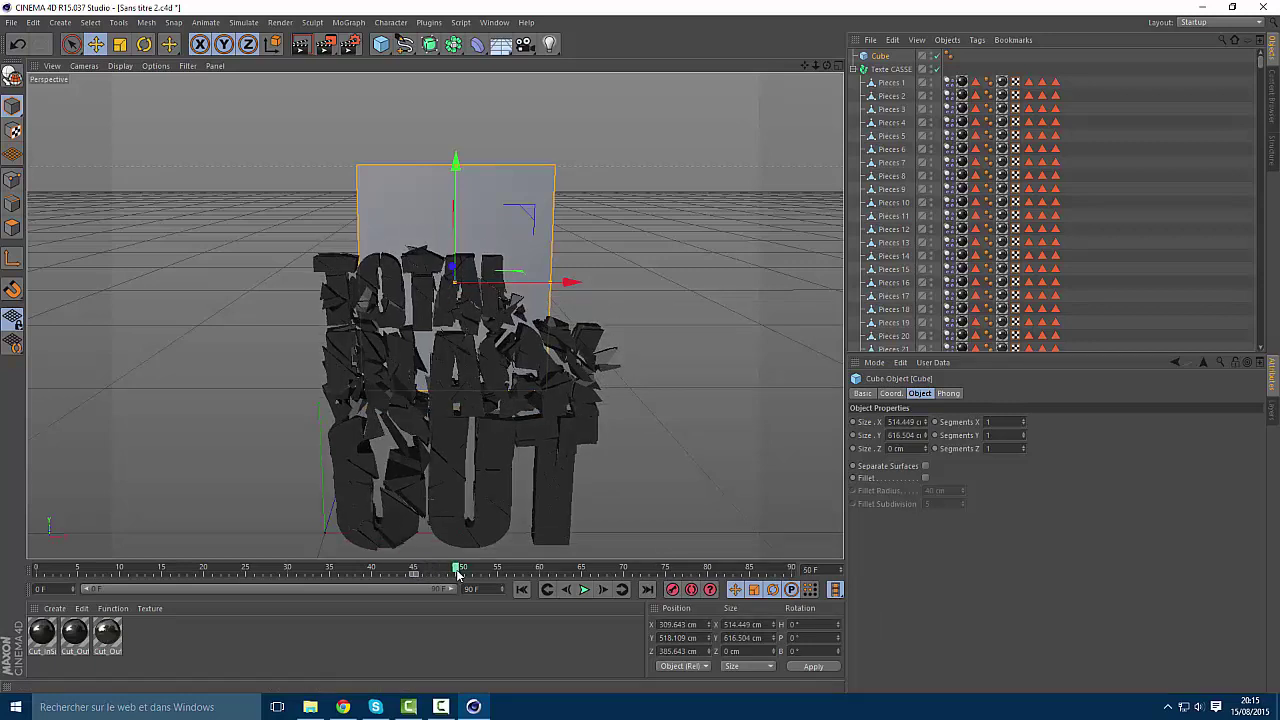
drag(453, 268, 504, 435)
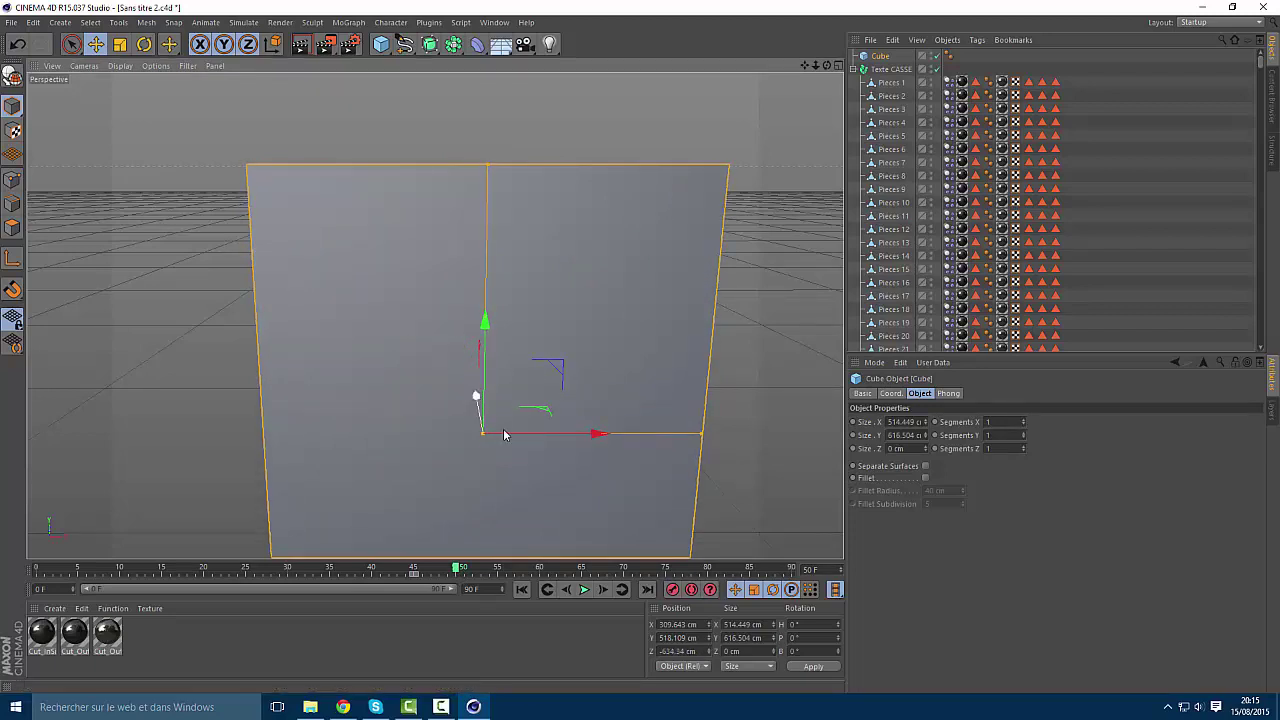
click(670, 591)
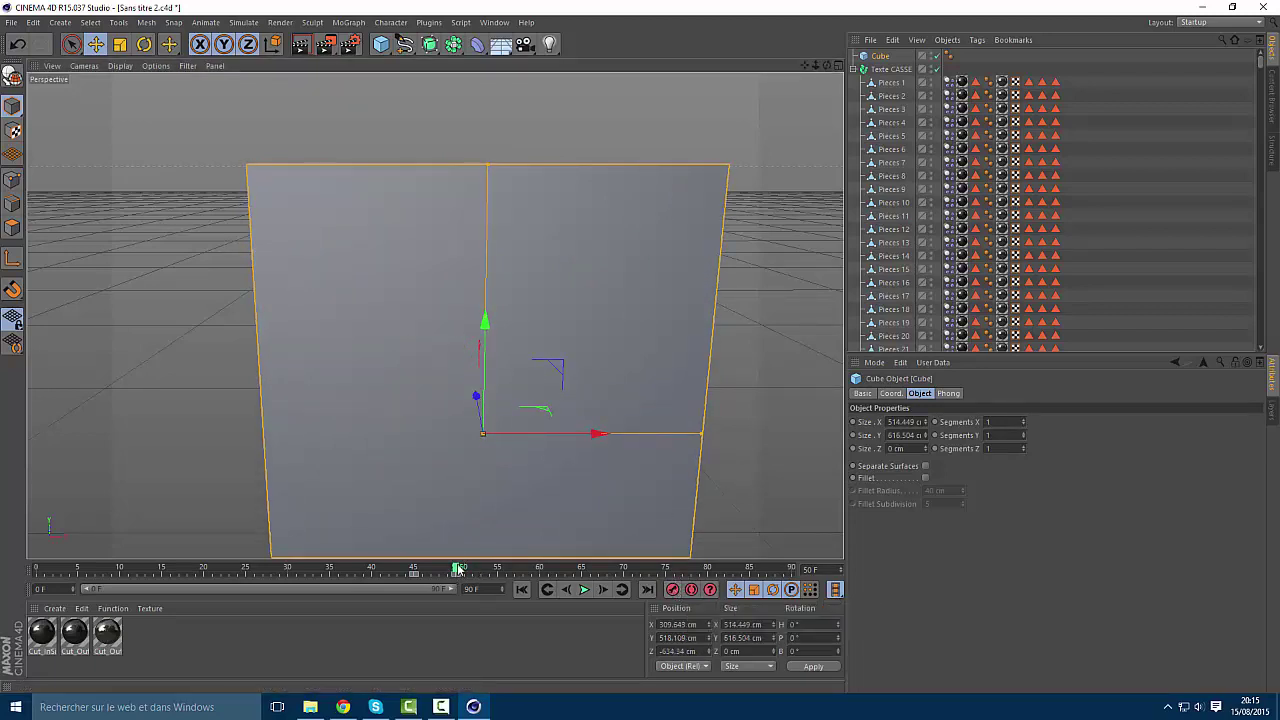
Add a Collider Body simulation tag to the cube and check its impact on the pieces between frames 45 and 48
drag(456, 568, 414, 566)
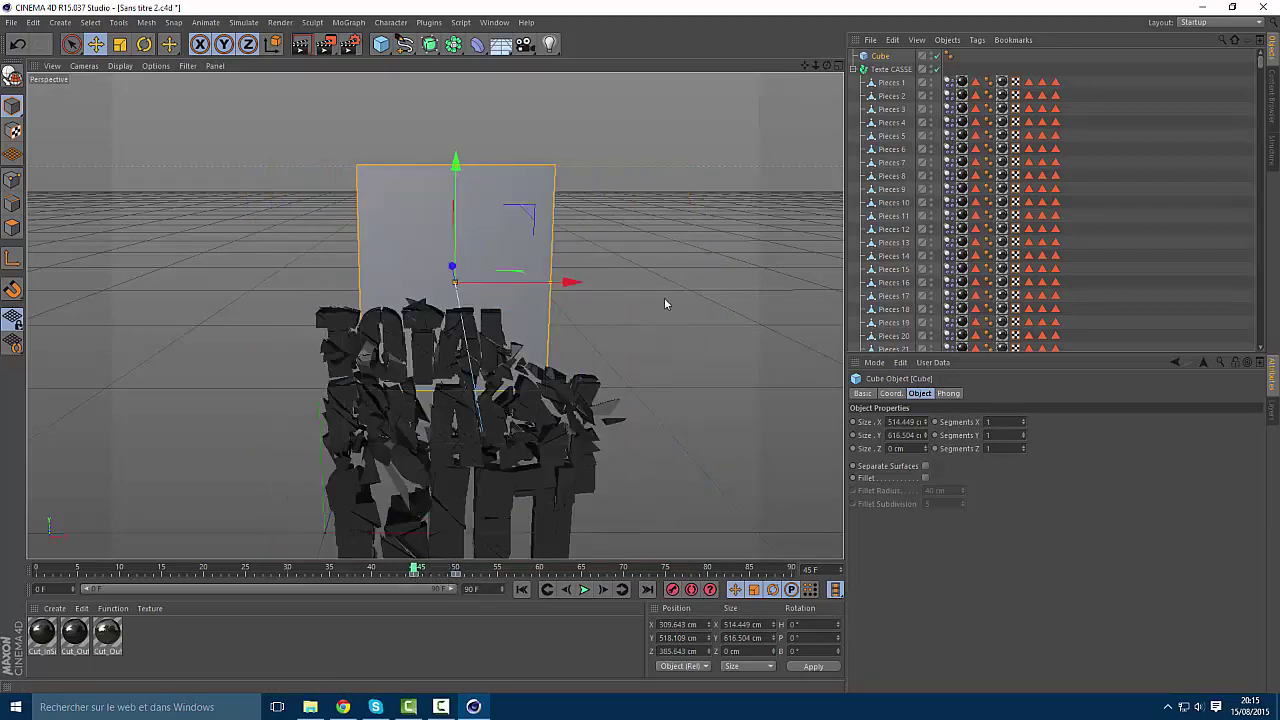
right_click(877, 59)
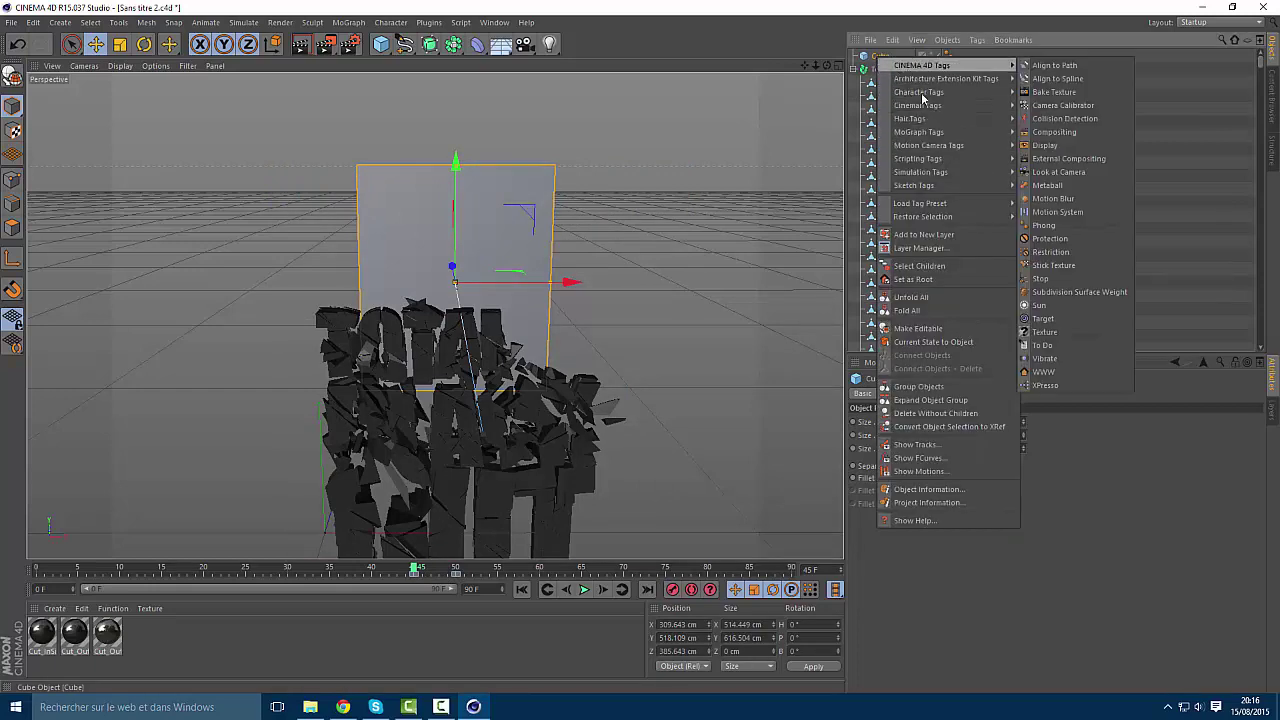
mouse_move(930, 161)
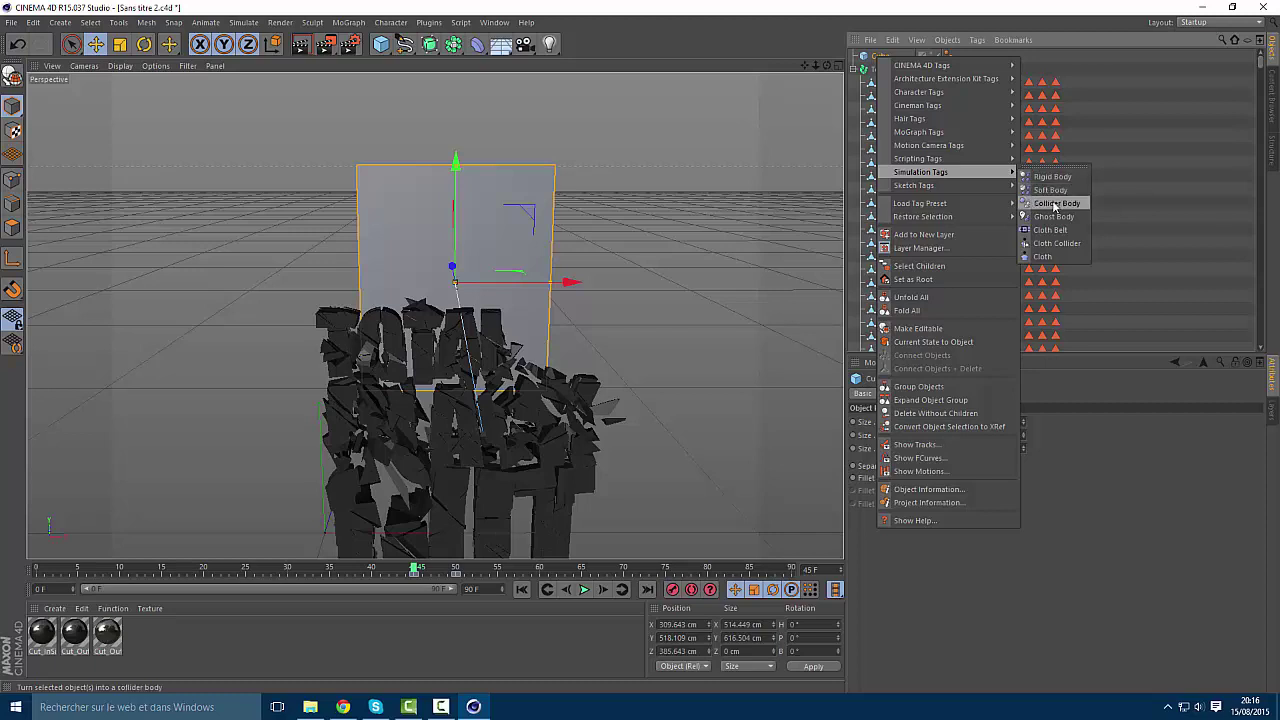
click(1055, 204)
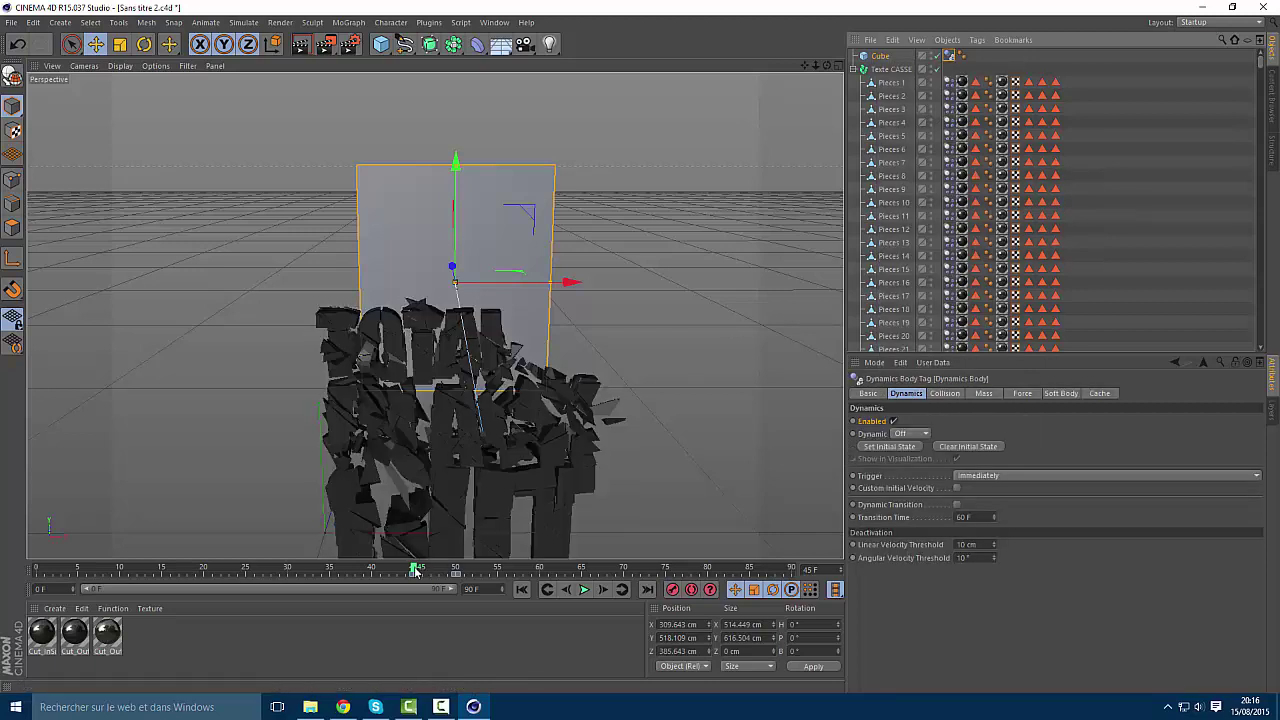
drag(418, 570, 440, 570)
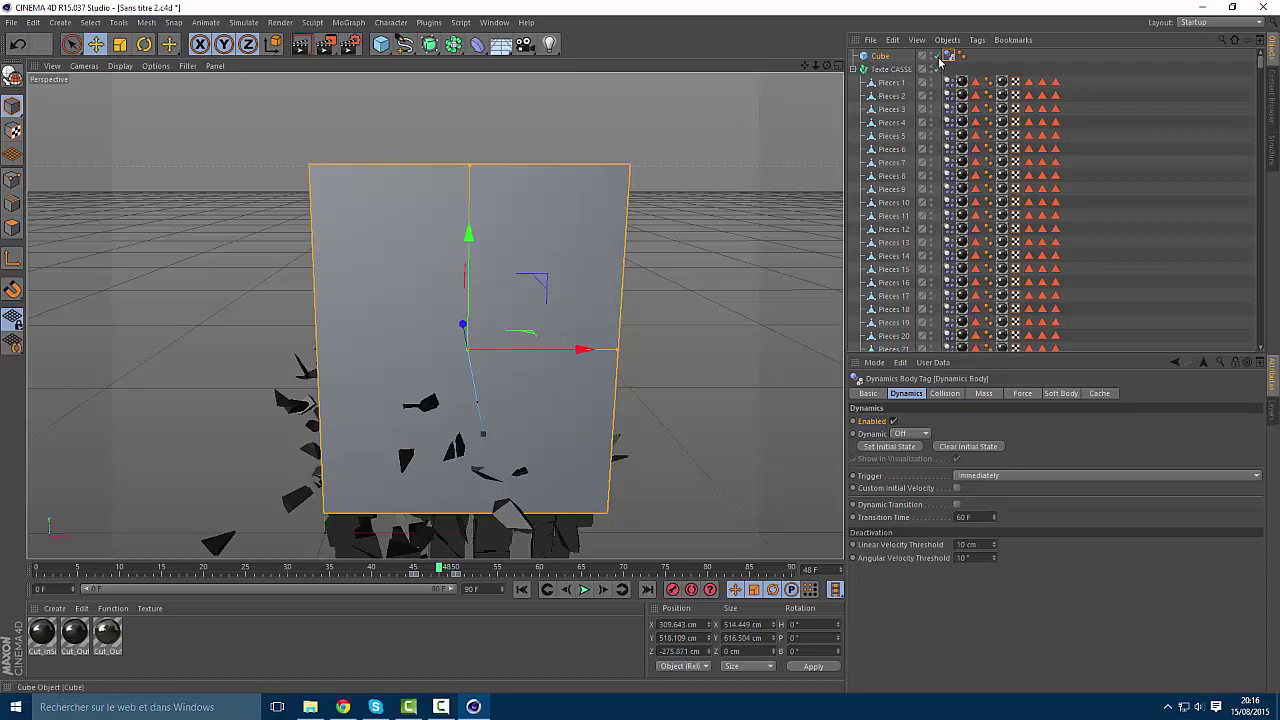
click(893, 86)
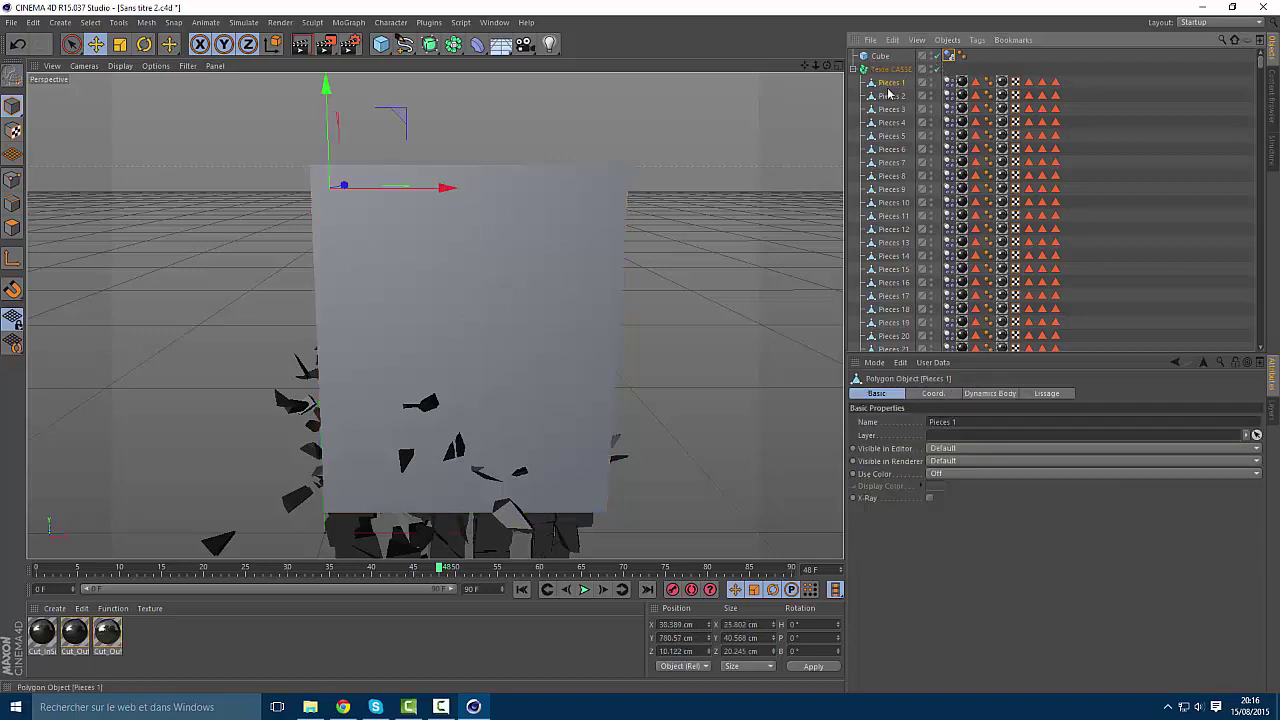
click(892, 69)
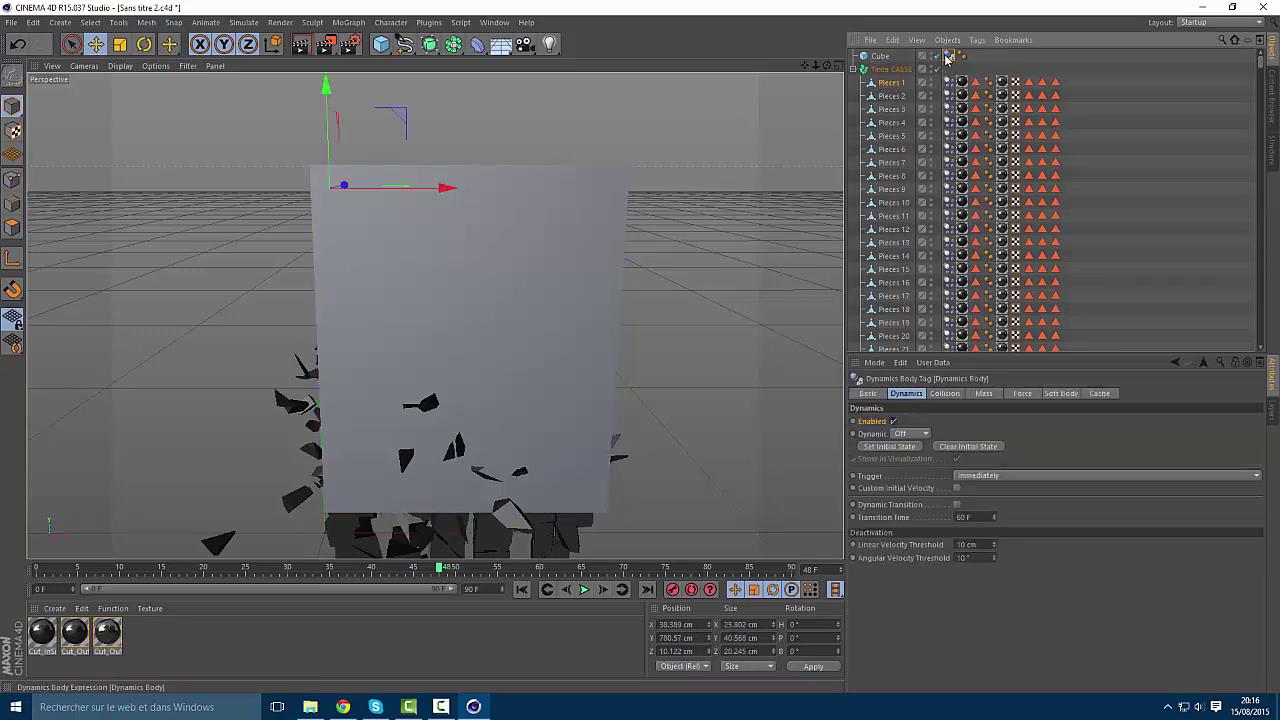
click(879, 57)
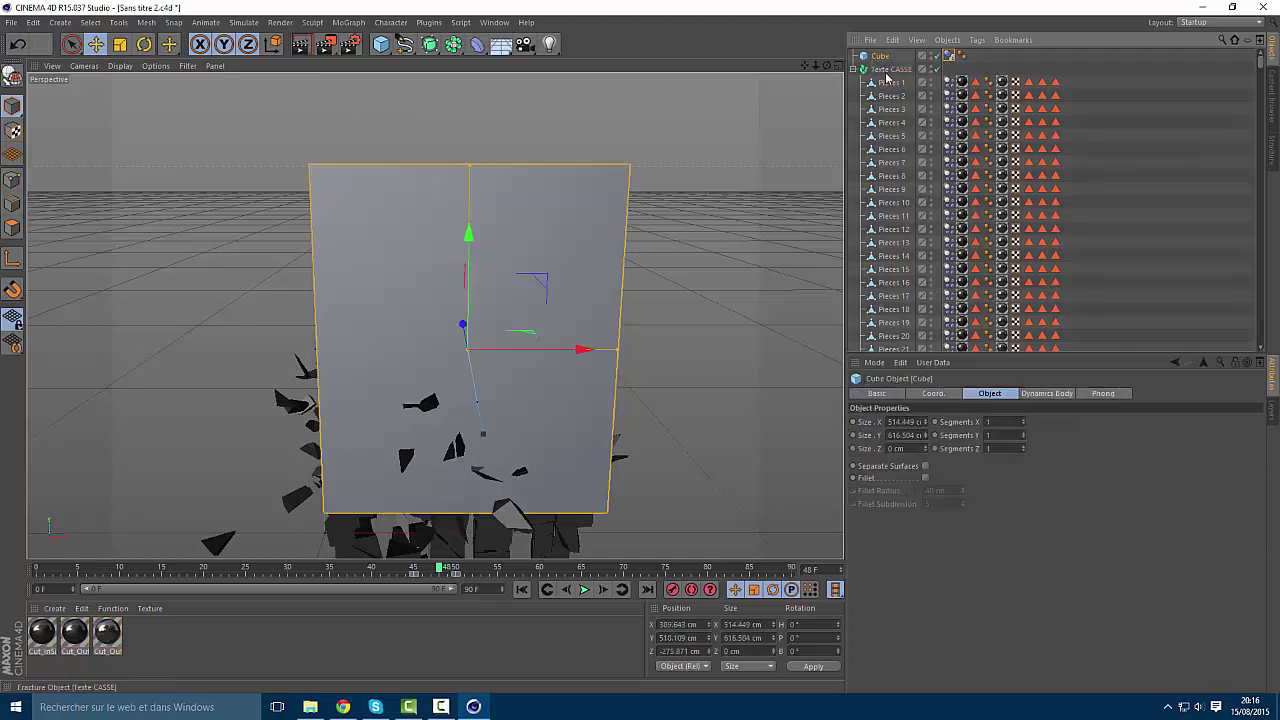
click(892, 82)
drag(1261, 62, 1260, 340)
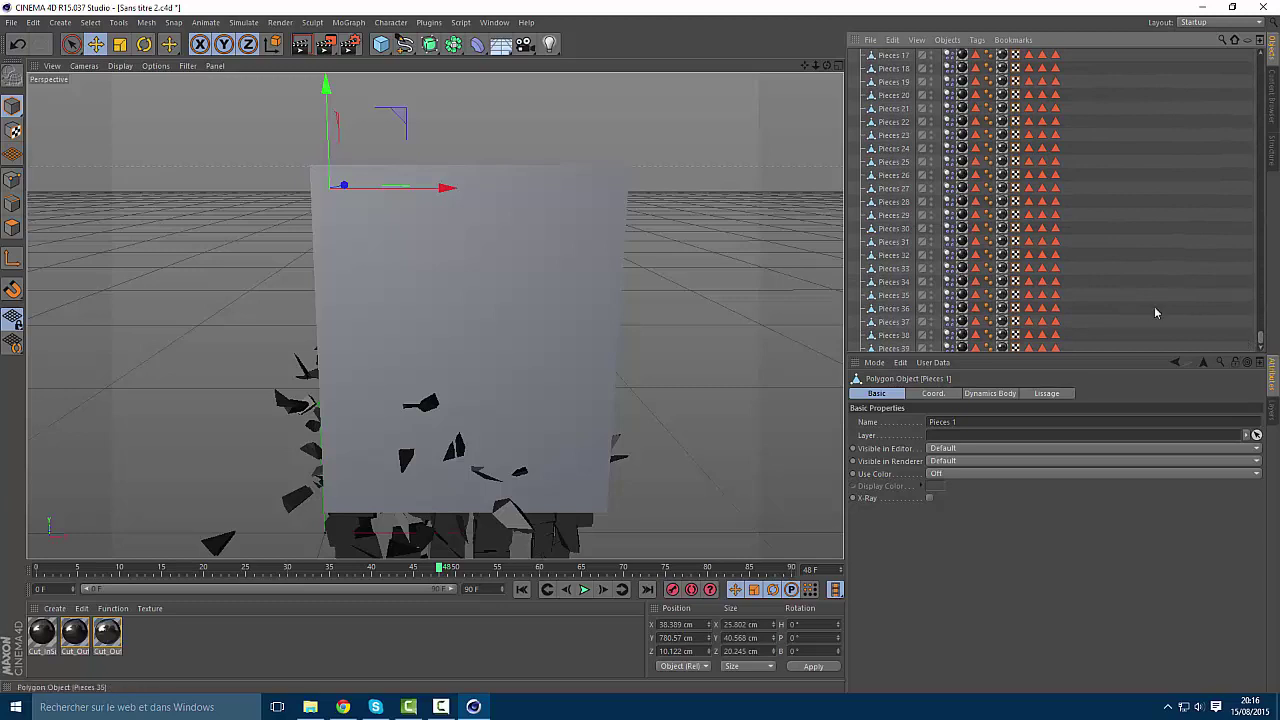
scroll(922, 345, down, 1)
shift+click(890, 347)
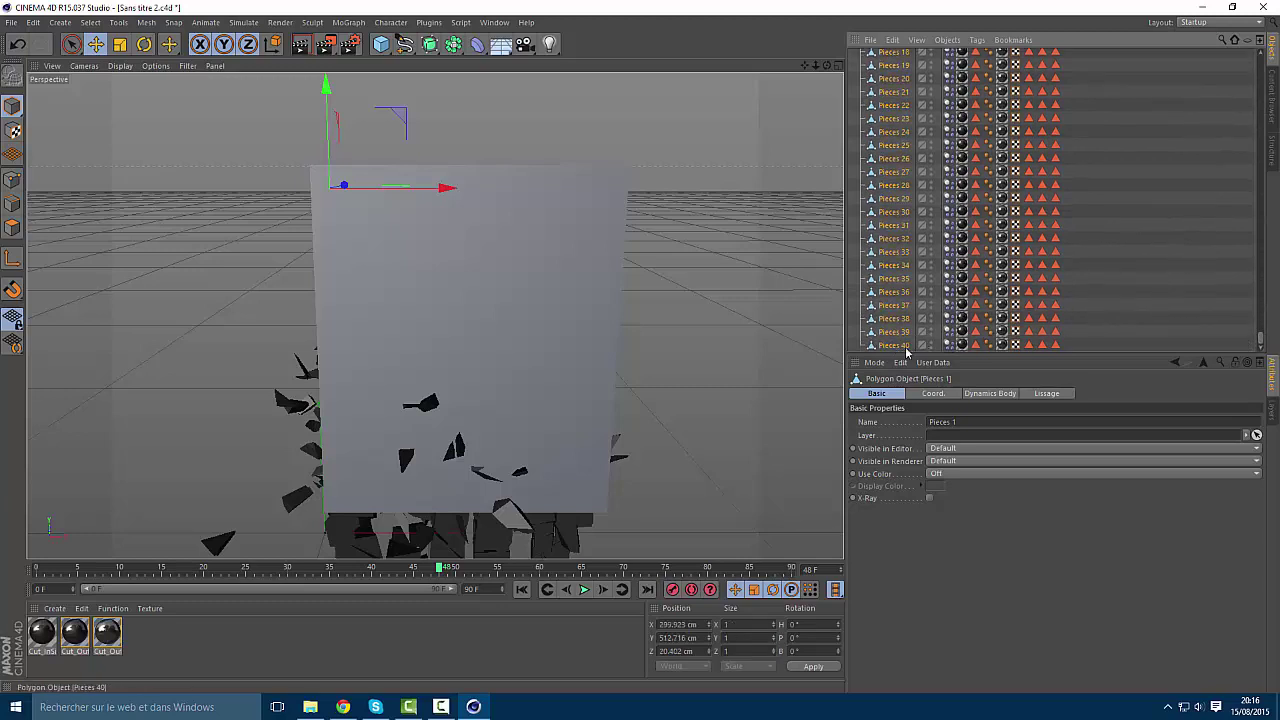
scroll(990, 275, down, 5)
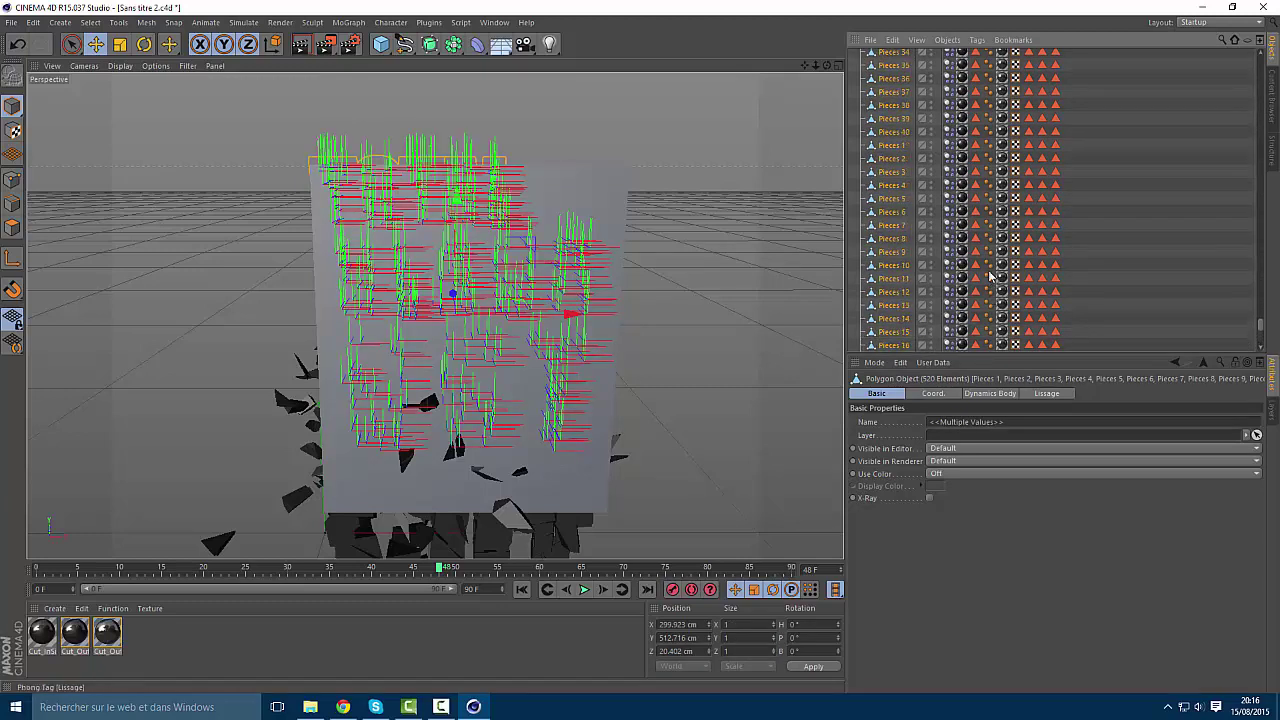
scroll(985, 260, up, 7)
drag(1260, 270, 1257, 59)
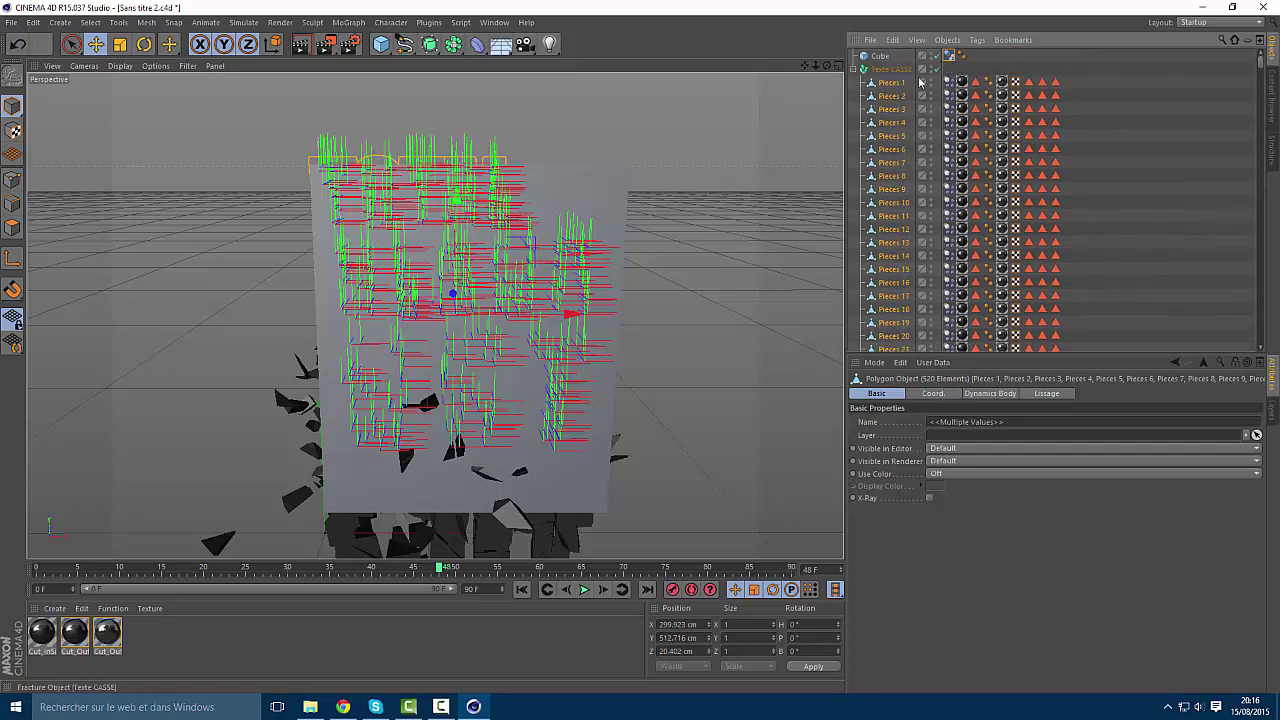
click(886, 70)
click(854, 70)
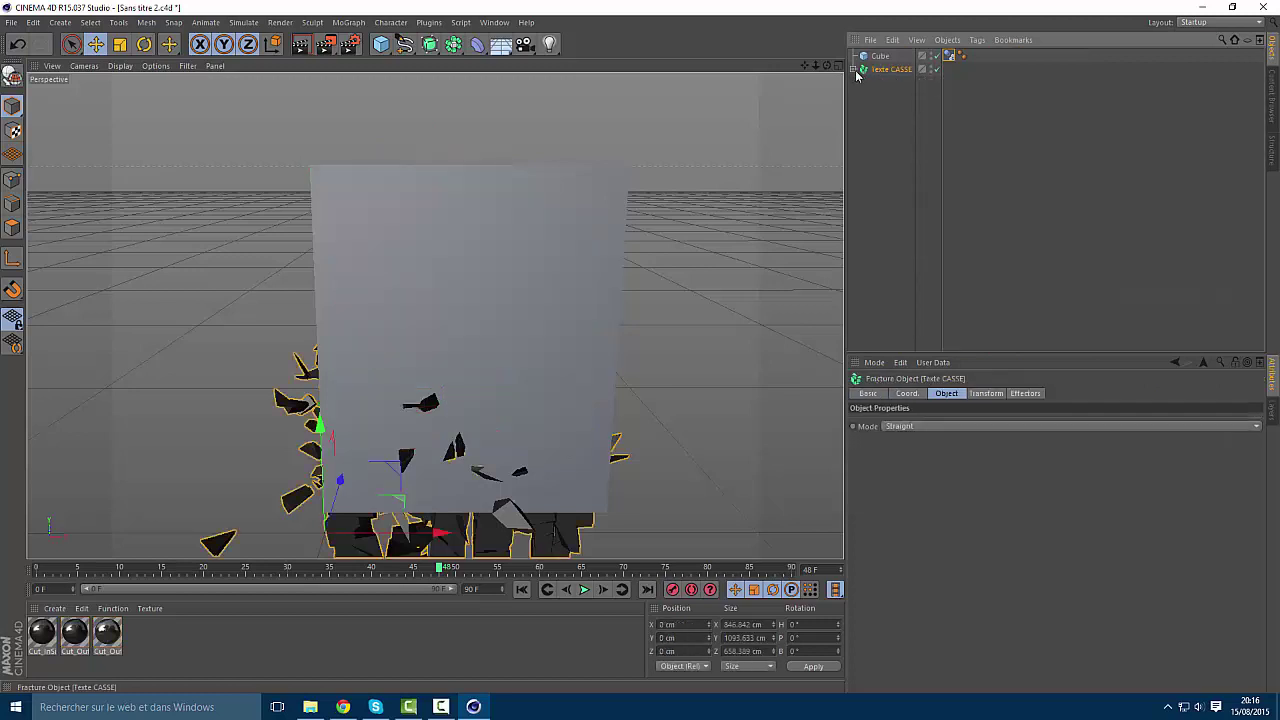
click(853, 69)
Select the rigid body tags of all the pieces under Texte CASSE, from the first piece to the last Pieces 40
click(948, 84)
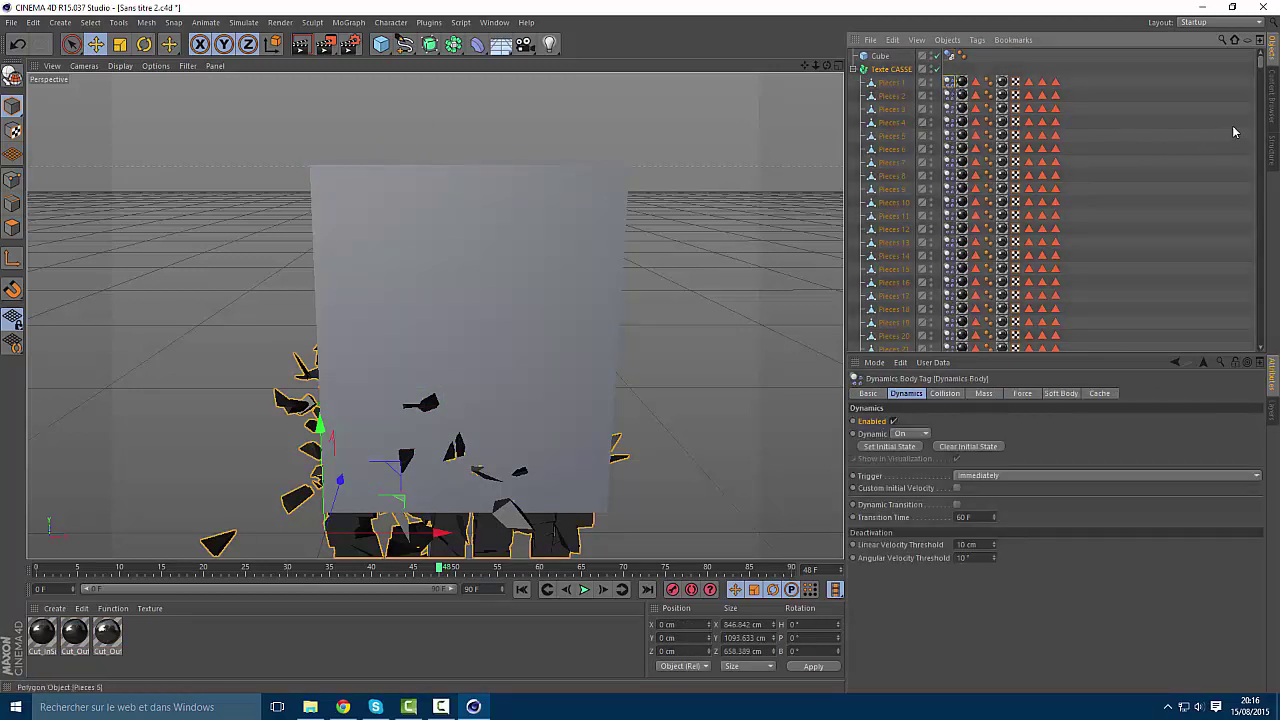
drag(1260, 62, 1262, 341)
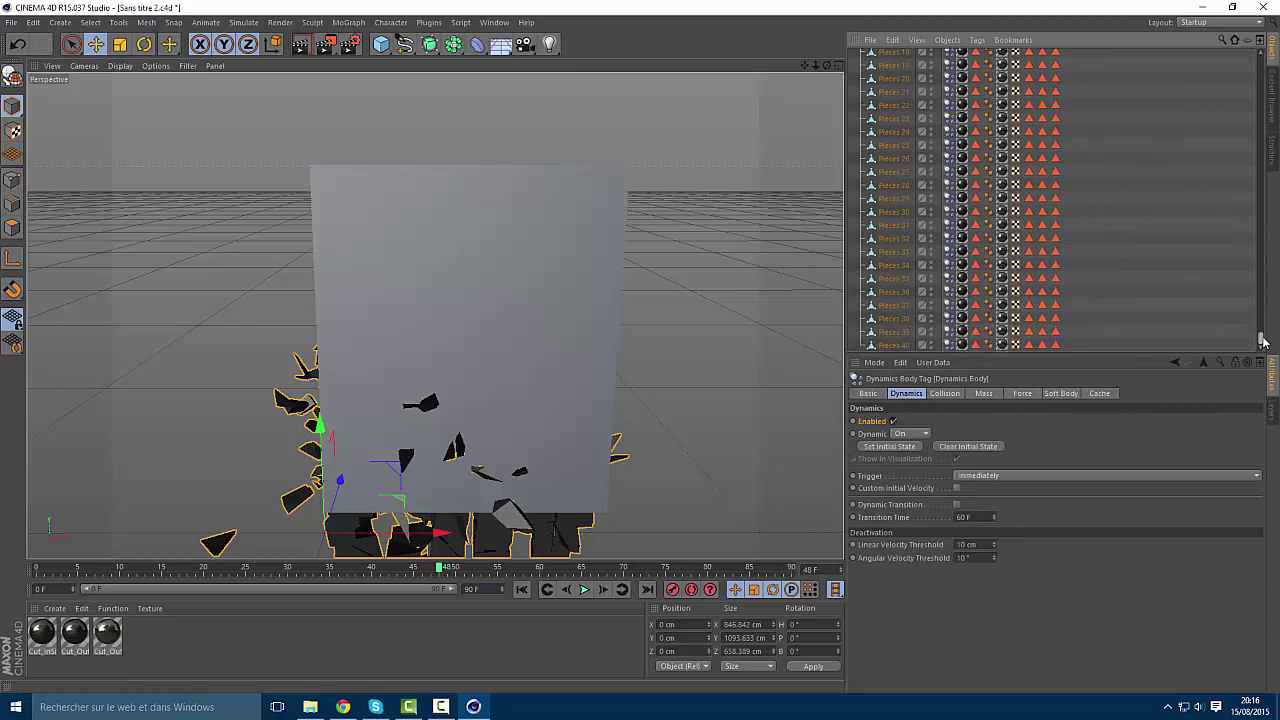
shift+click(950, 346)
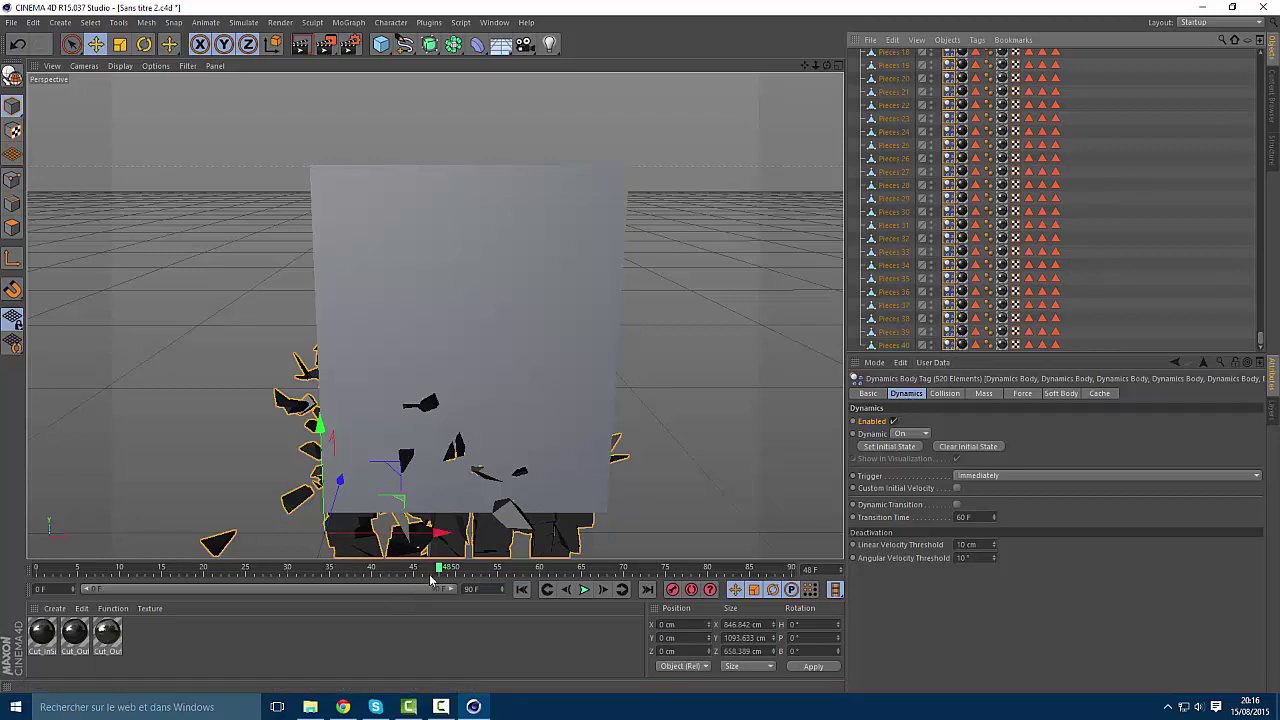
Return to frame 0 and play the simulation to examine how the pieces fall before the cube arrives
drag(439, 570, 38, 570)
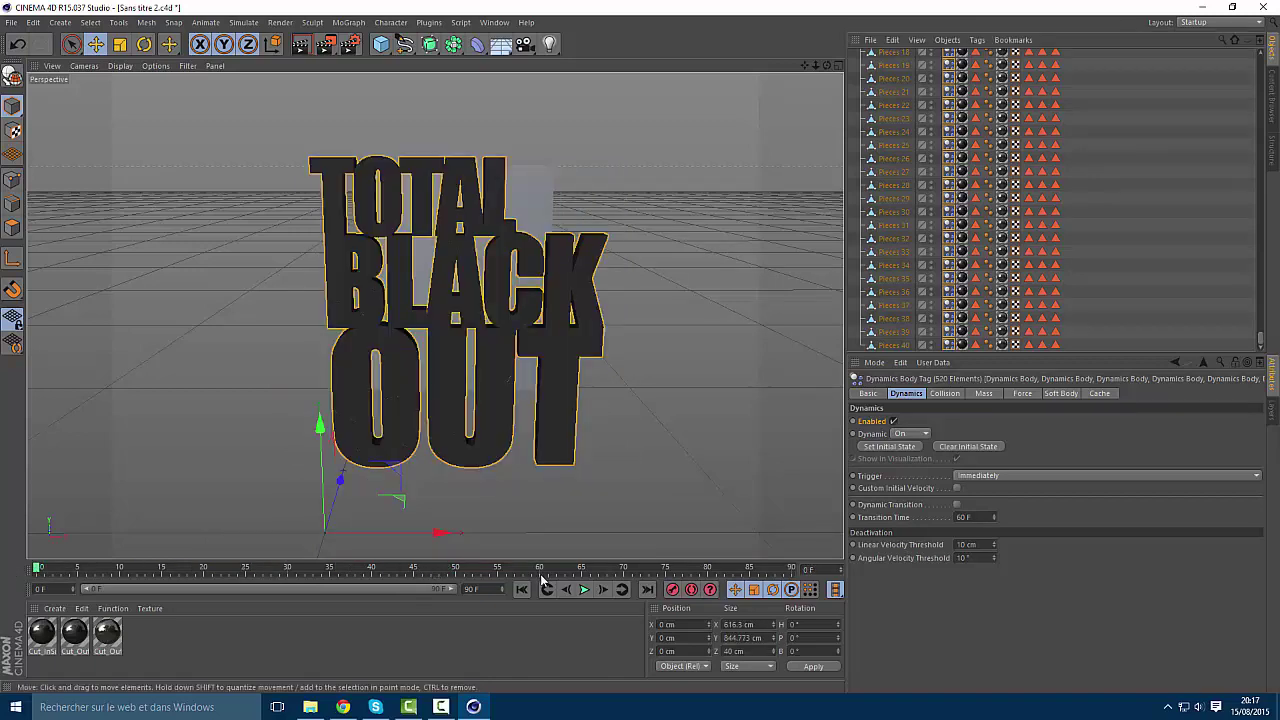
click(584, 590)
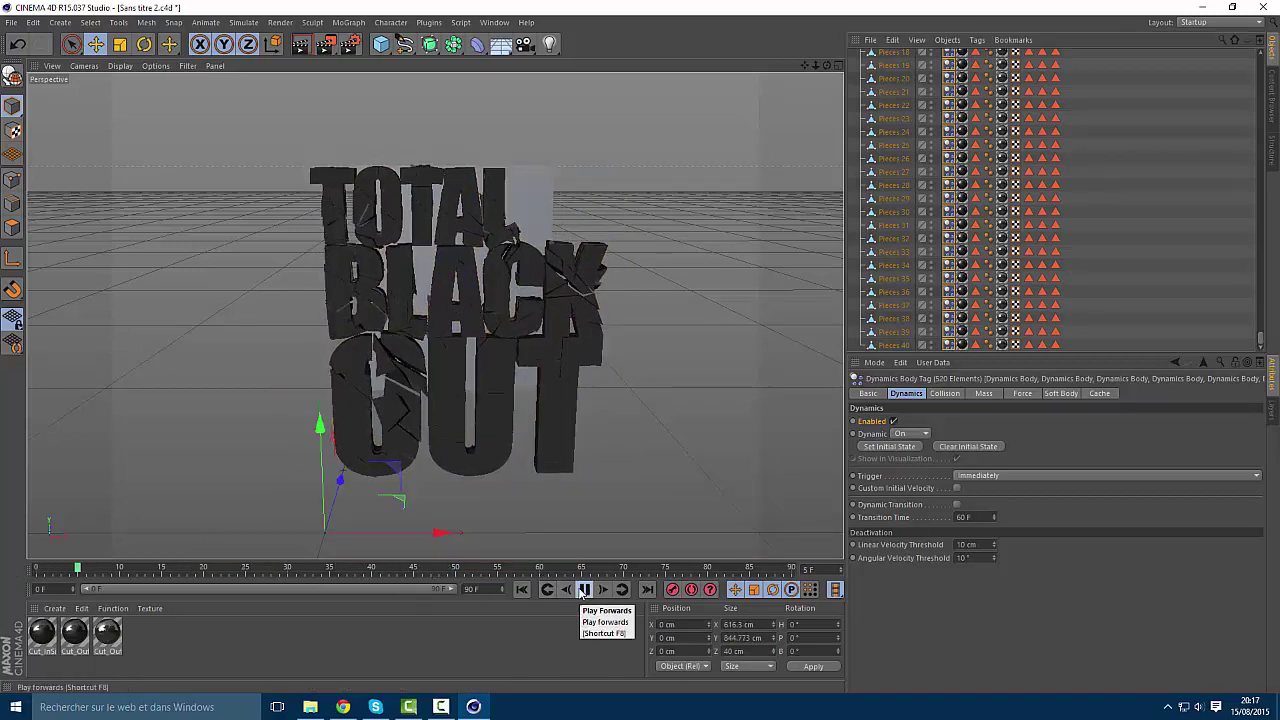
click(584, 590)
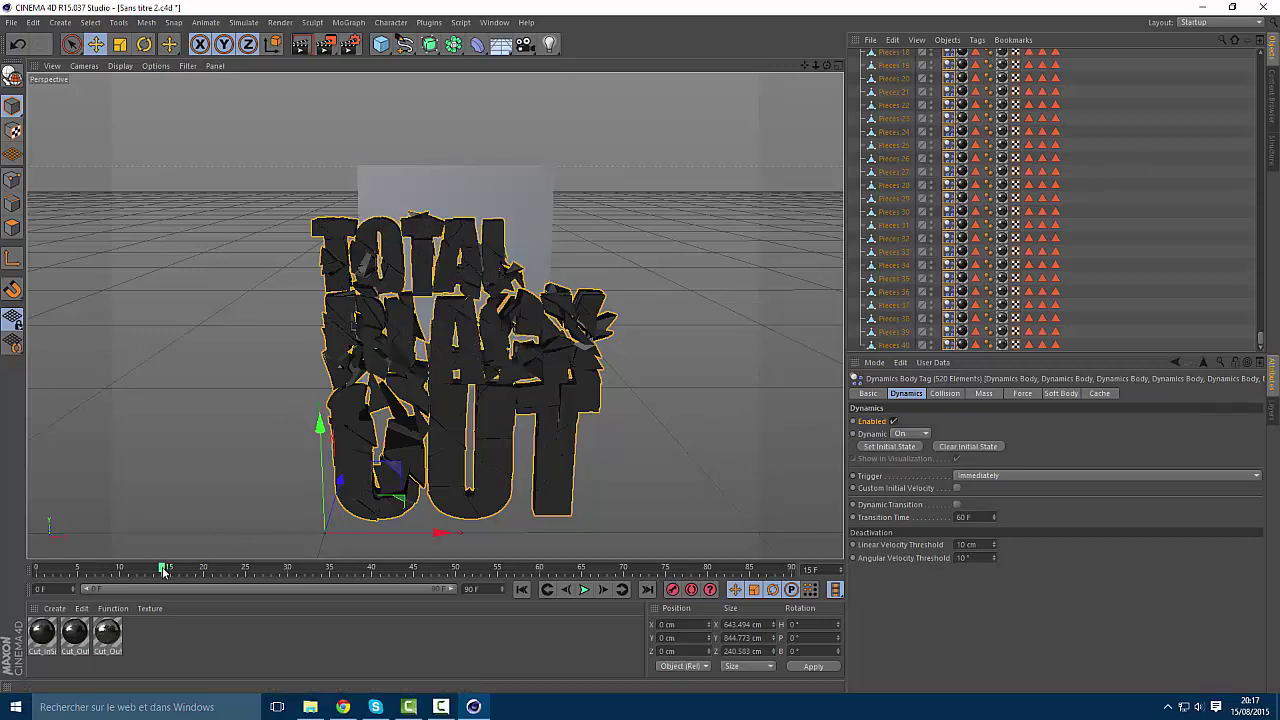
Keyframe the selected rigid body tags' Enabled option as off at frame 46, just before the cube reaches the text
drag(166, 569, 433, 574)
drag(827, 66, 695, 80)
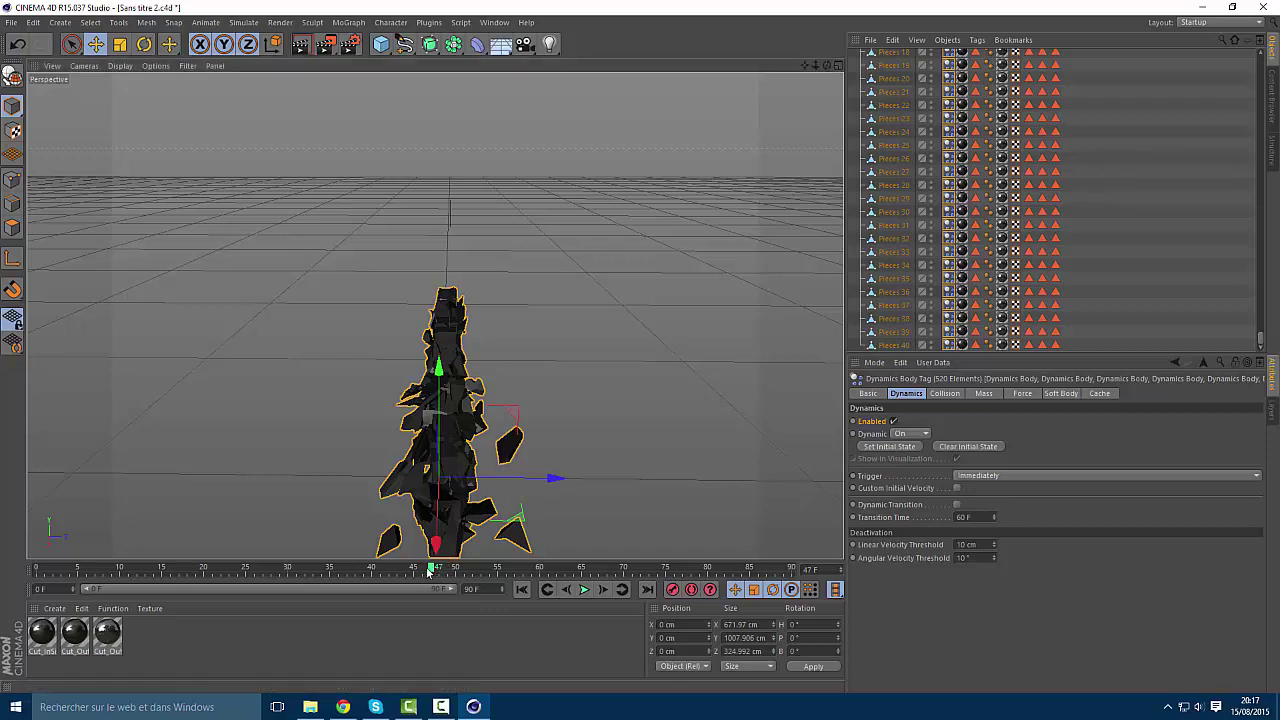
drag(429, 571, 424, 570)
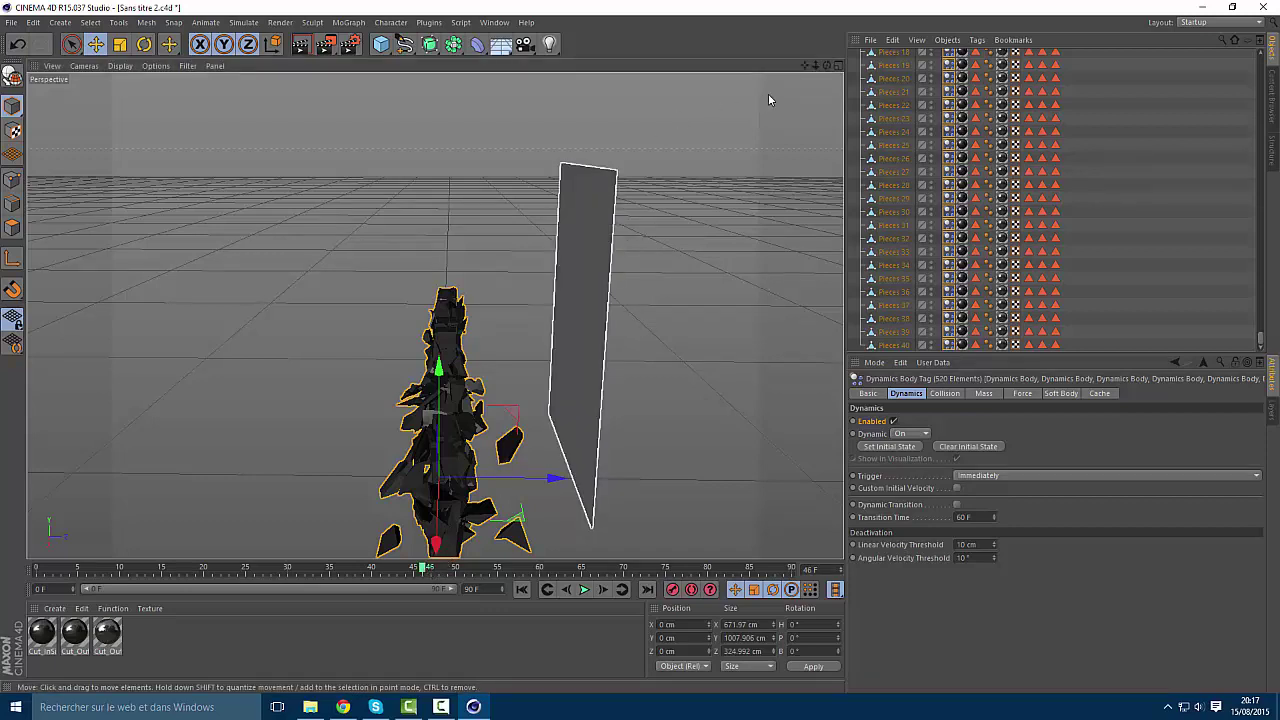
drag(827, 66, 903, 260)
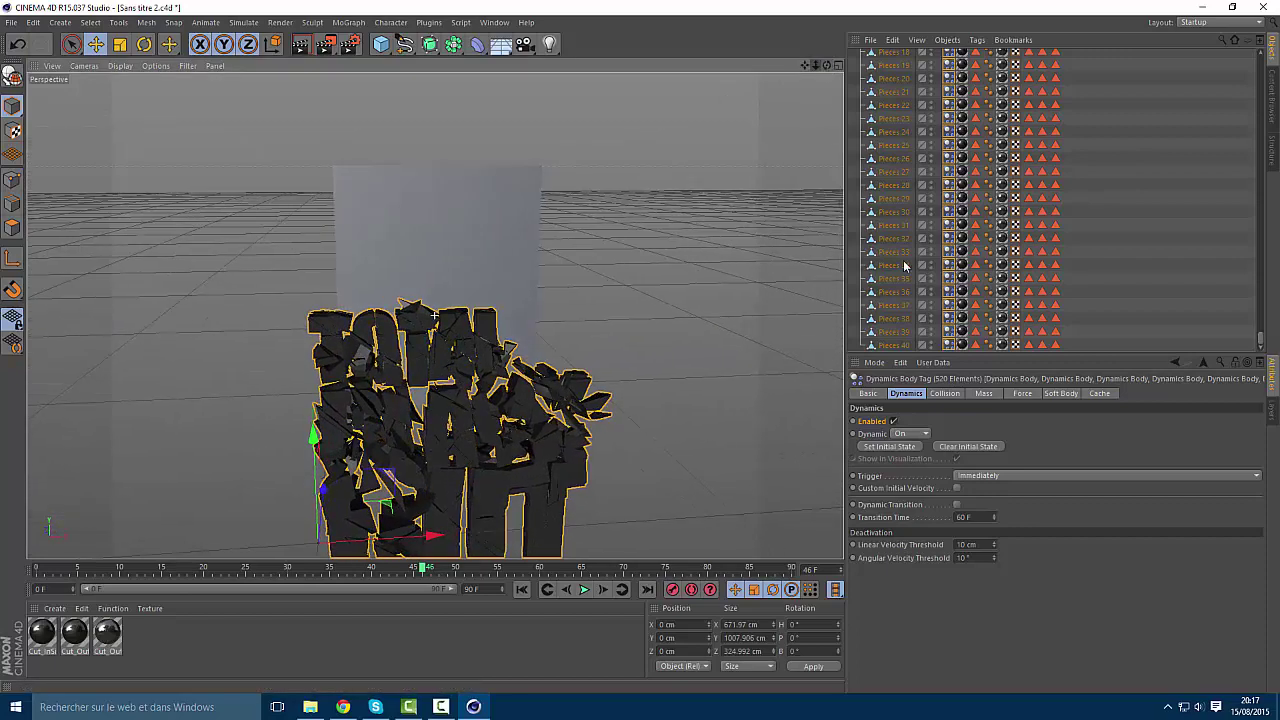
ctrl+click(853, 421)
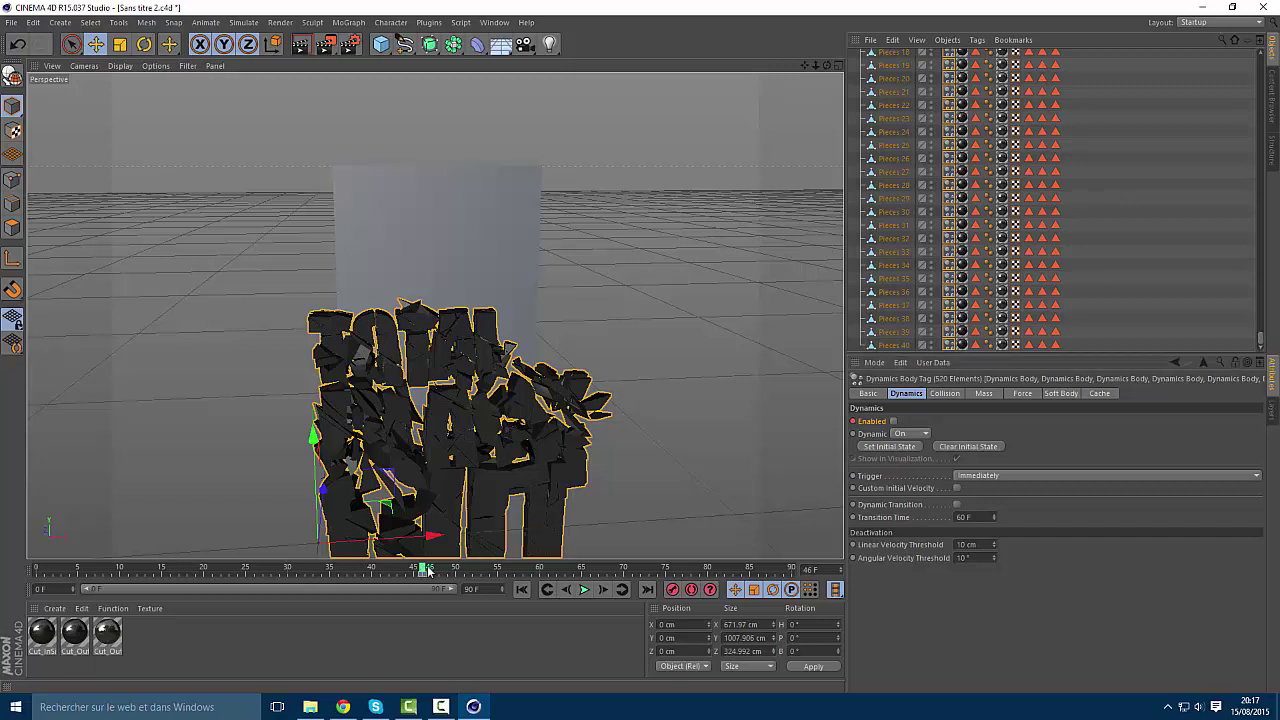
Keyframe the selected rigid body tags' Enabled option as on at frame 47, and play from frame 0 to check the shattering
drag(425, 570, 432, 569)
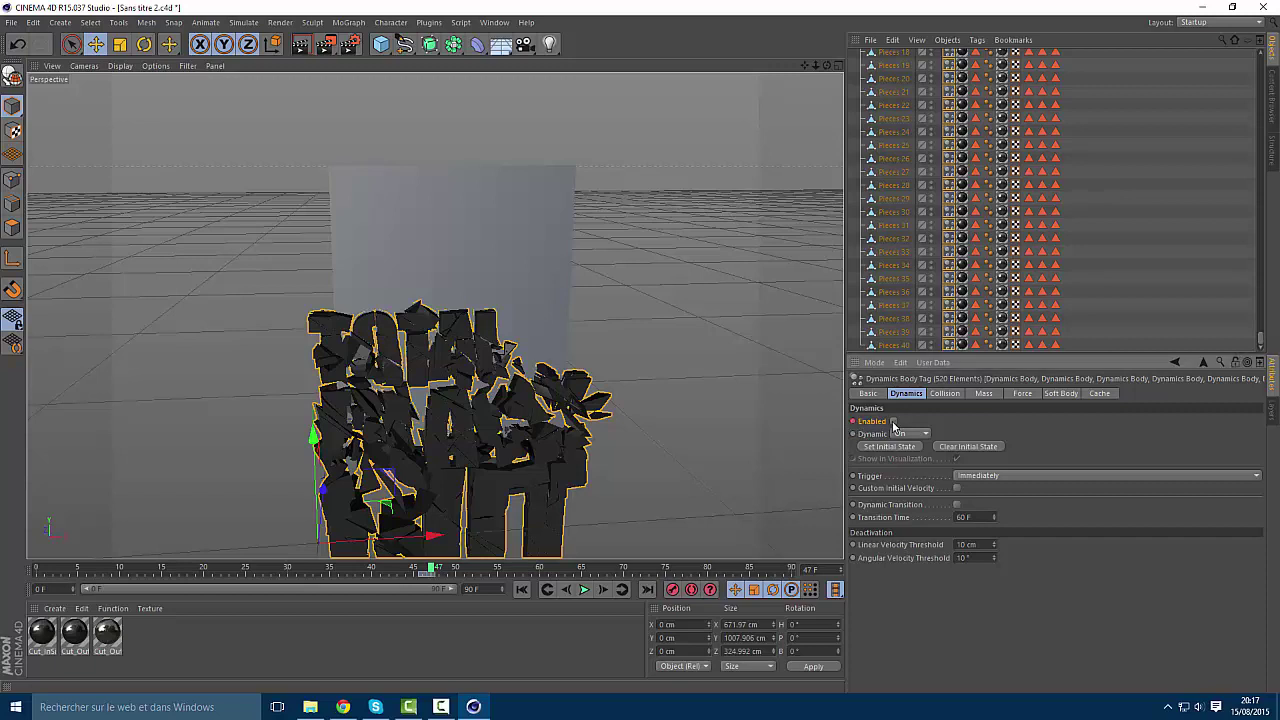
click(894, 422)
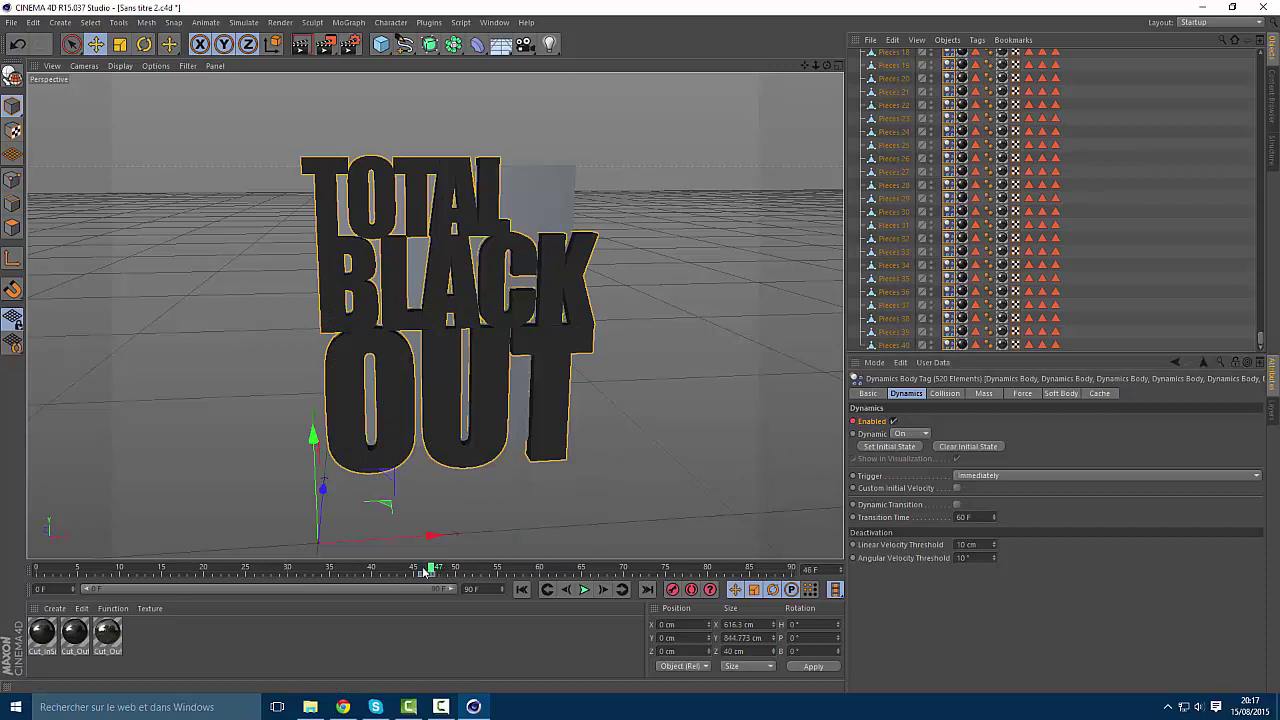
drag(440, 577, 40, 573)
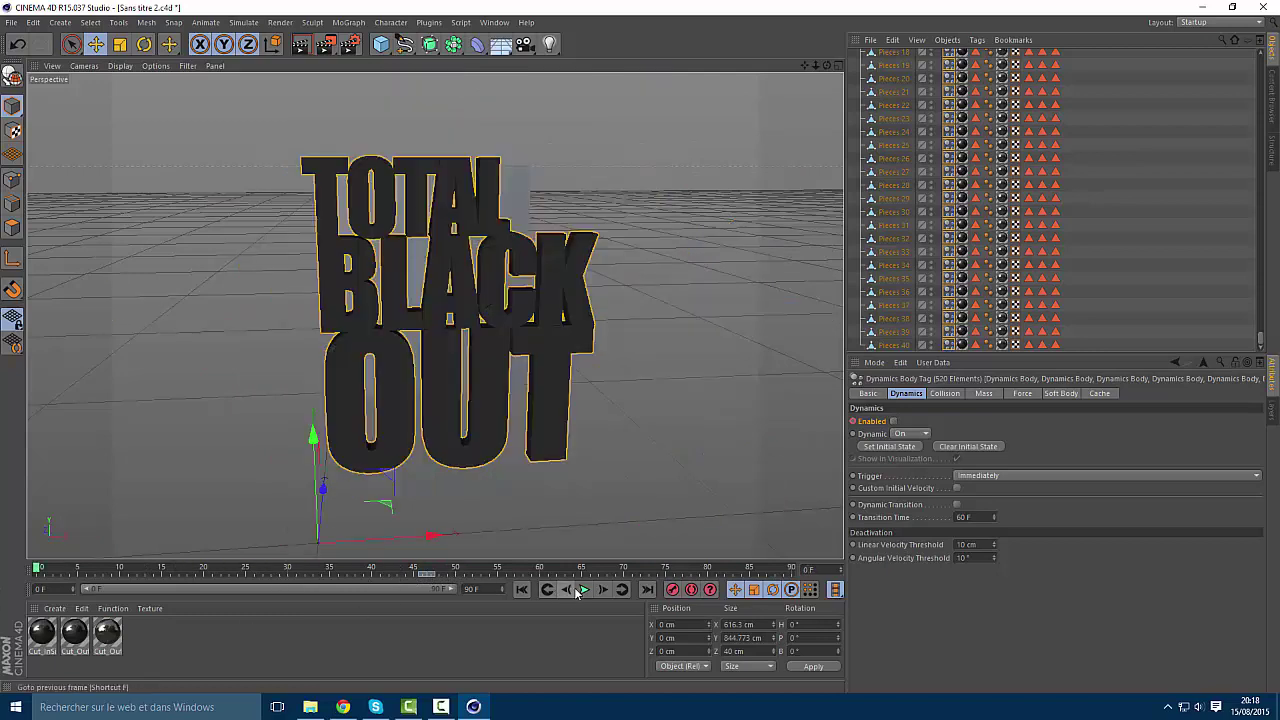
click(584, 589)
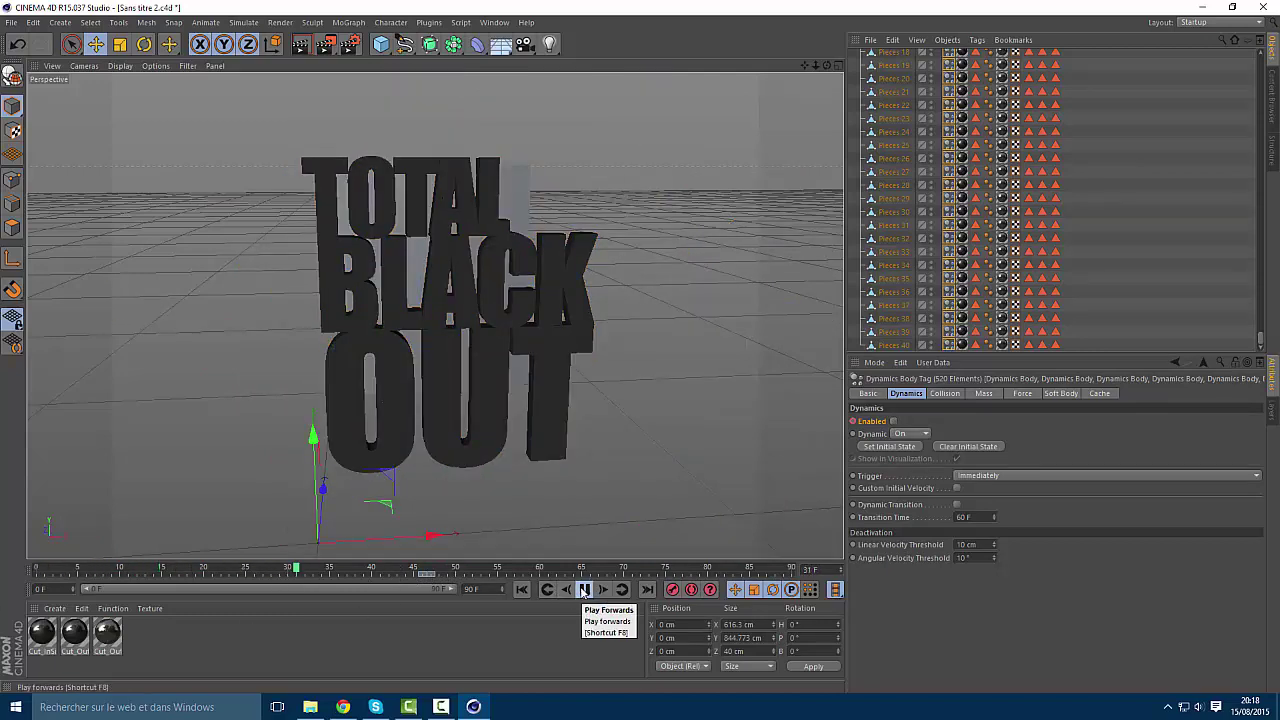
click(584, 589)
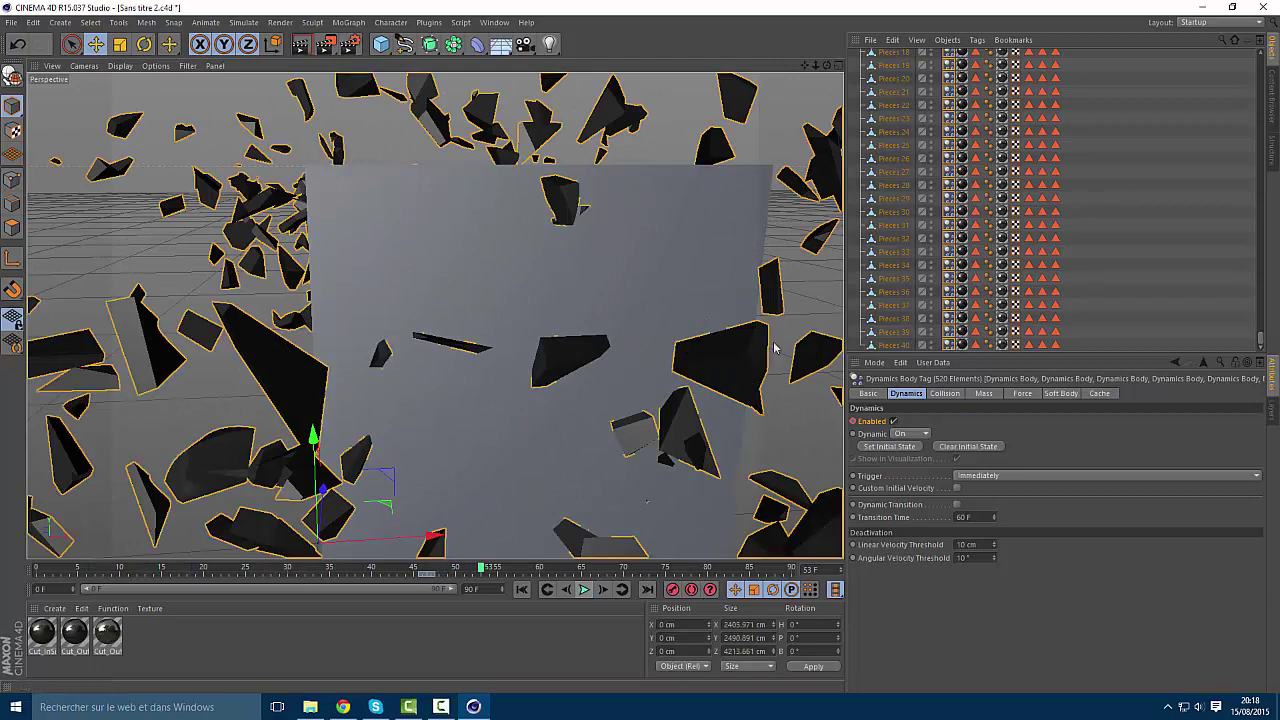
drag(827, 66, 792, 66)
Collapse the pieces under Texte CASSE and hide the cube from the render while keeping it shown in the viewport
scroll(975, 130, up, 20)
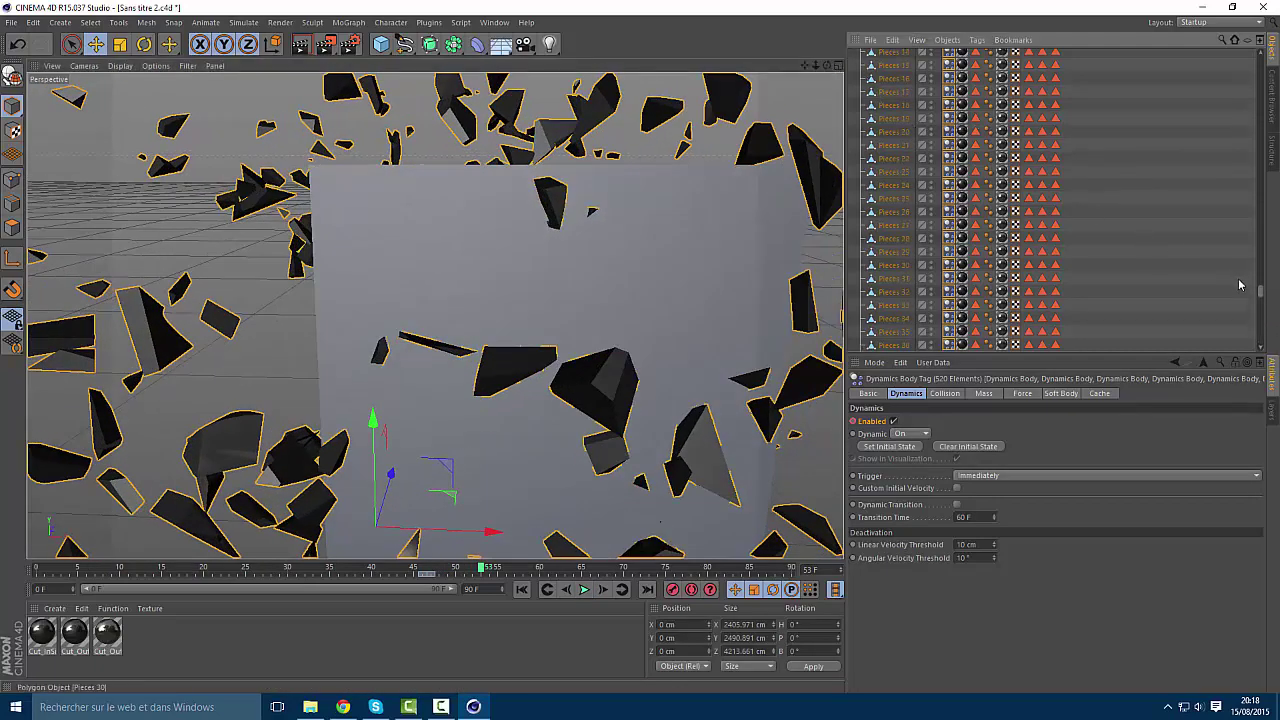
drag(1261, 293, 1262, 58)
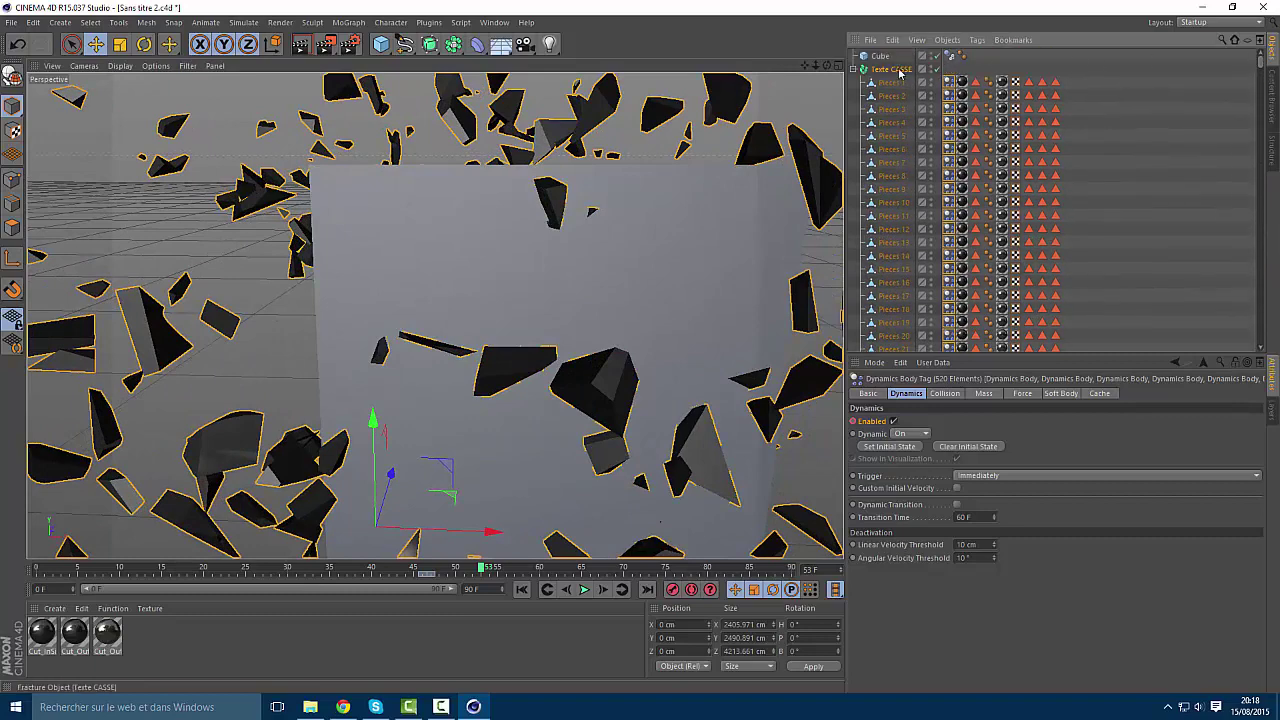
click(853, 70)
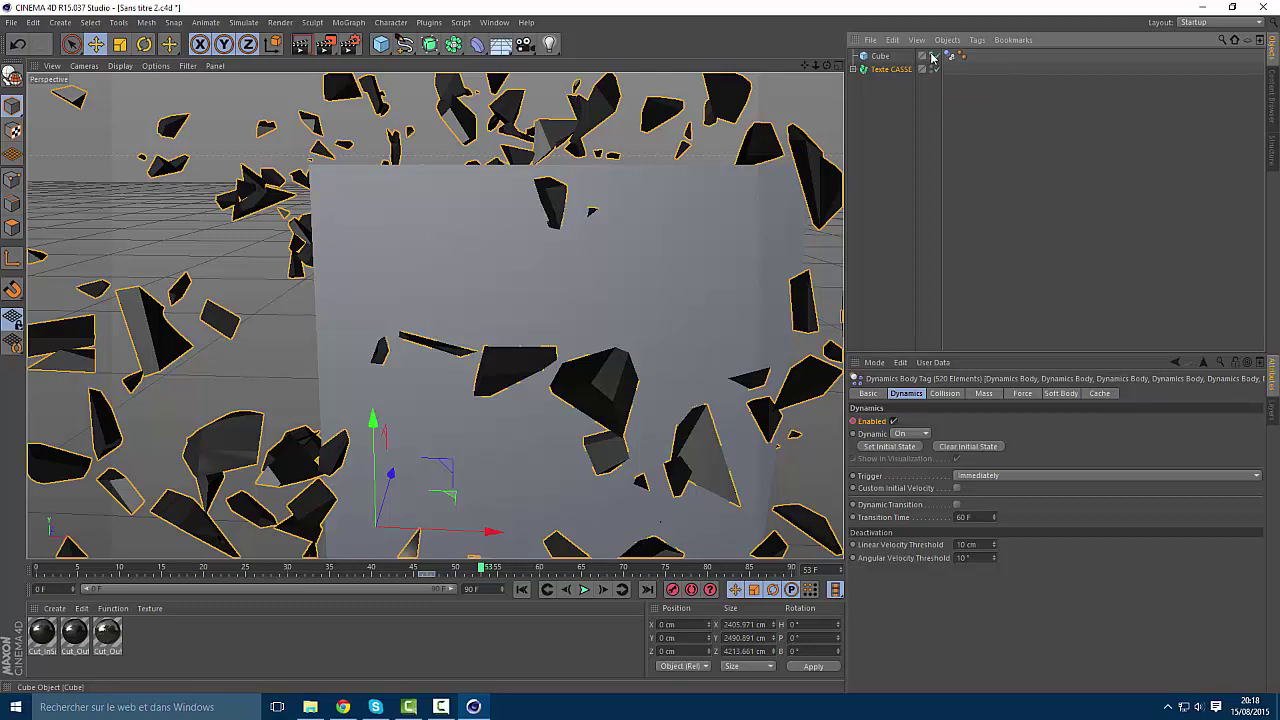
click(931, 56)
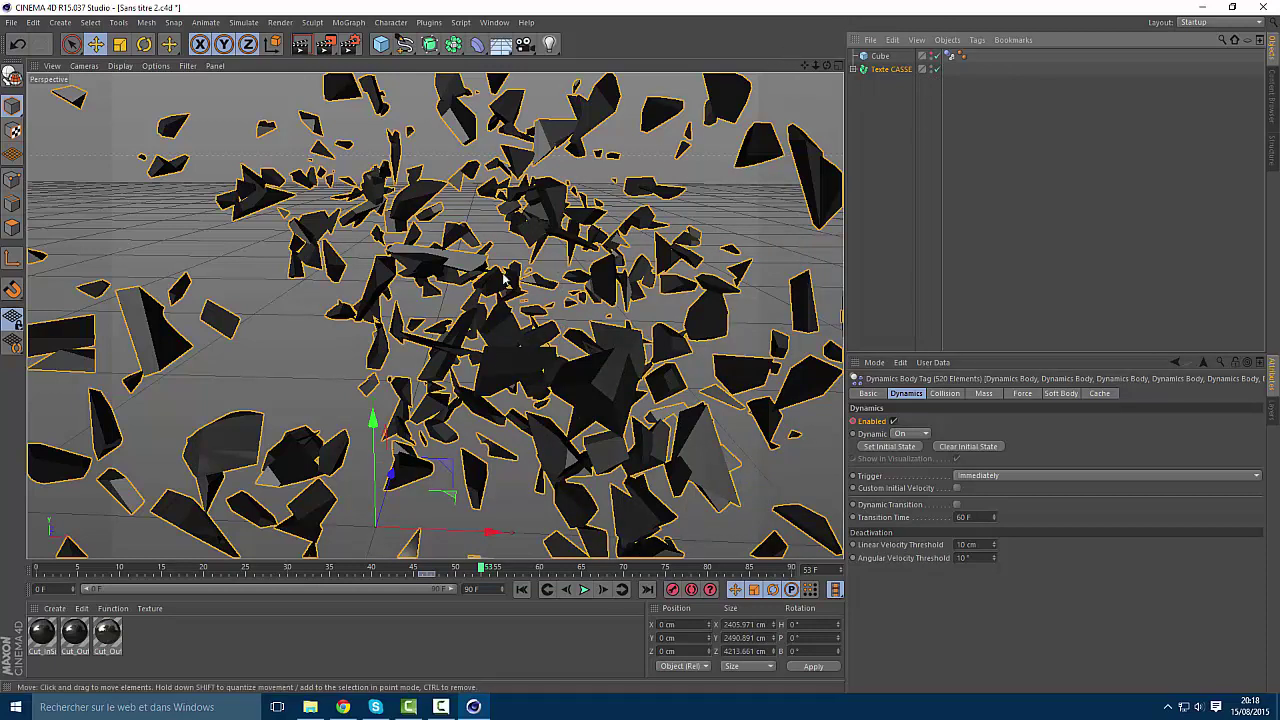
click(932, 56)
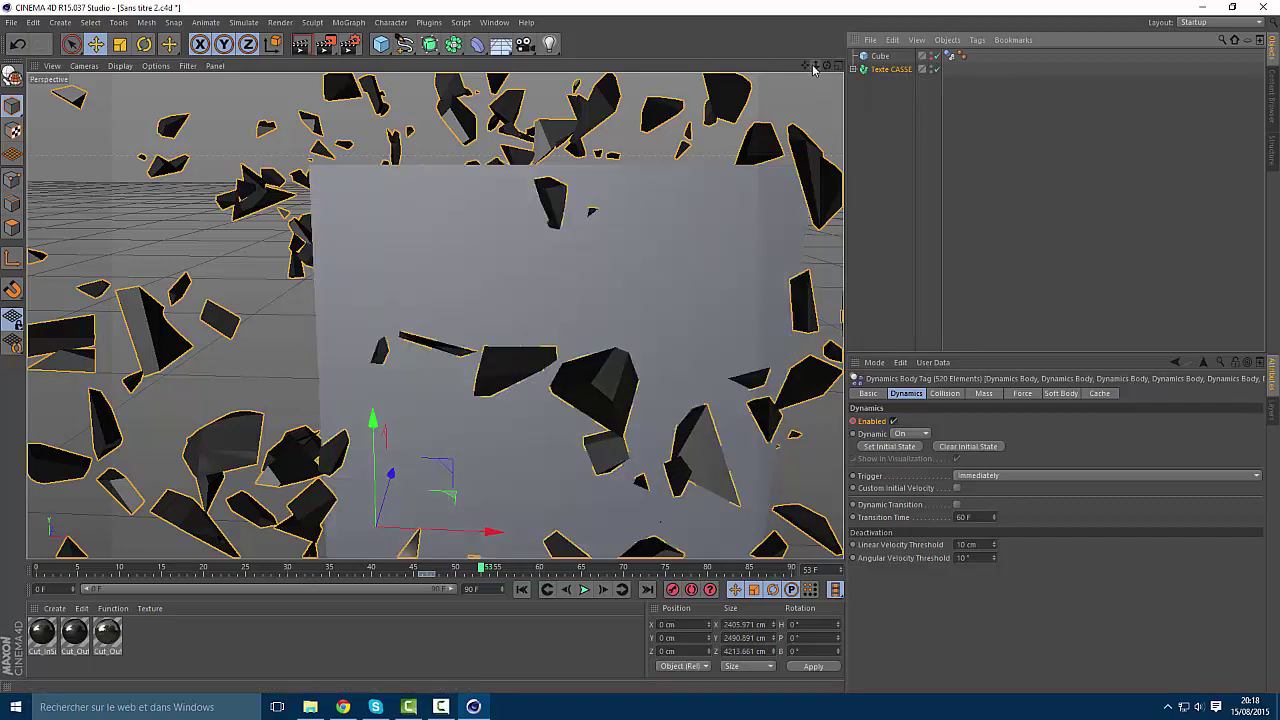
Examine the flying pieces from another angle and return the timeline to frame 0, facing the intact text
drag(815, 68, 727, 253)
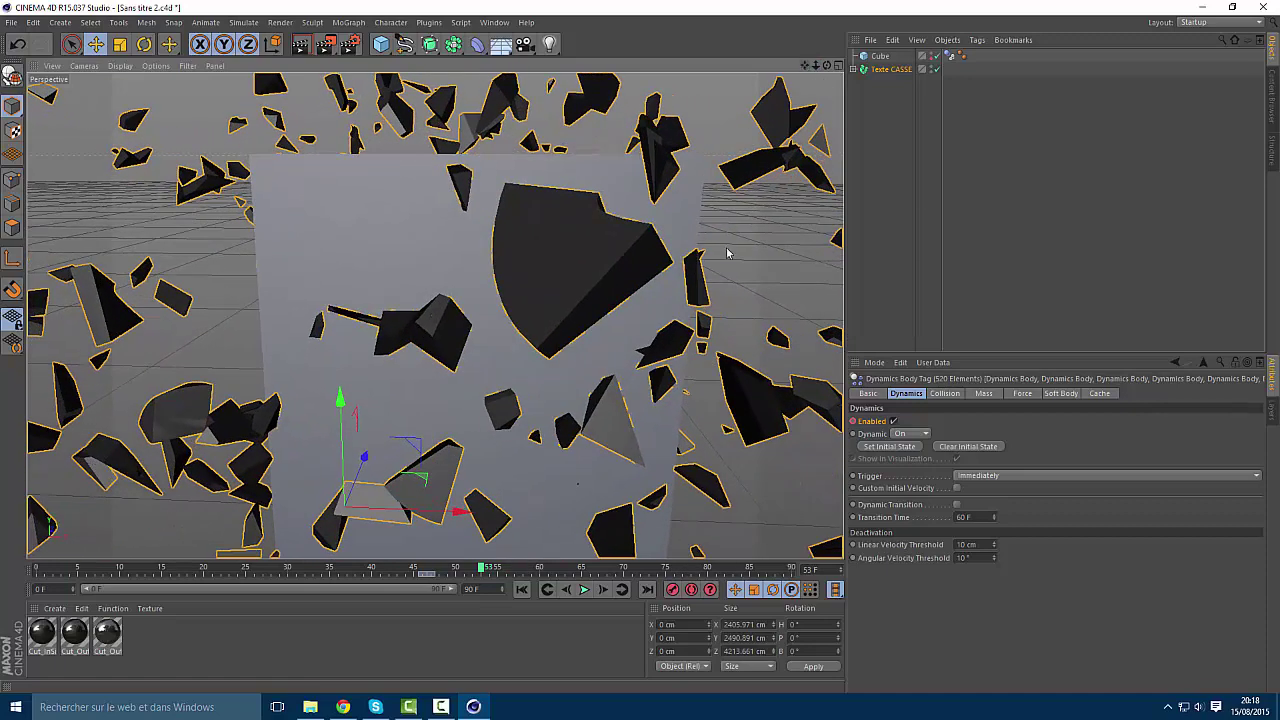
click(262, 566)
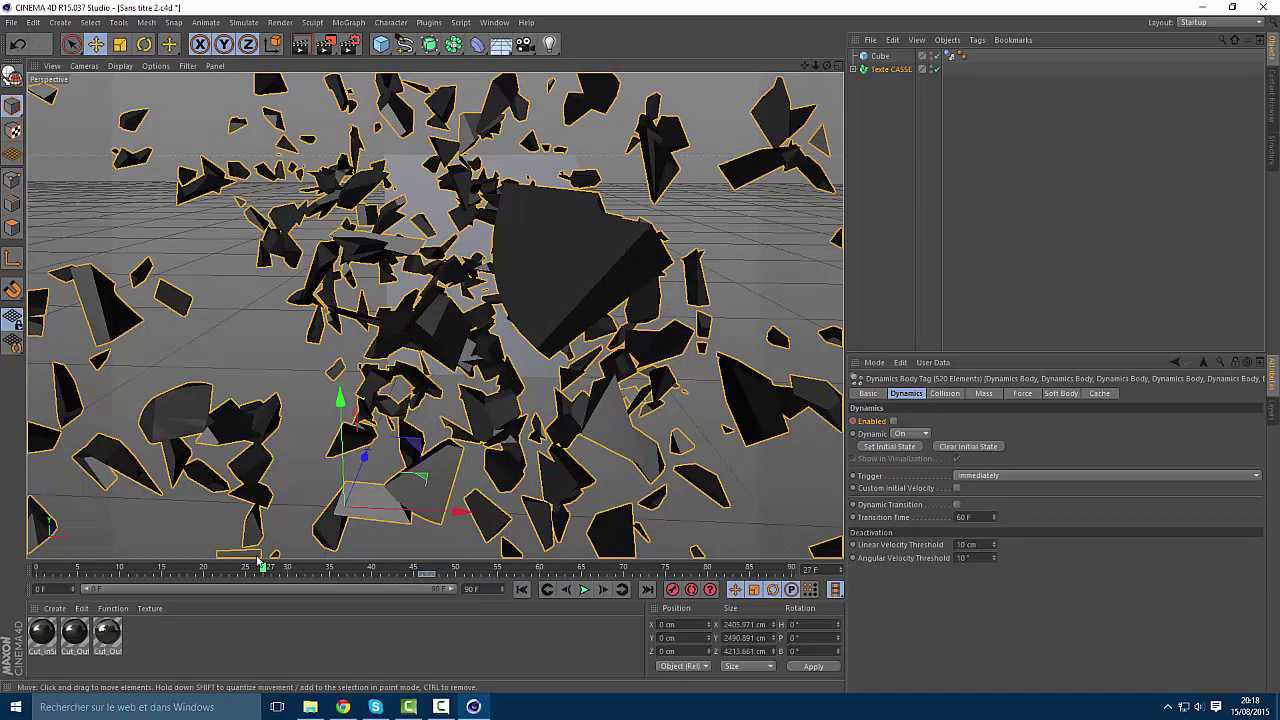
drag(260, 563, 112, 570)
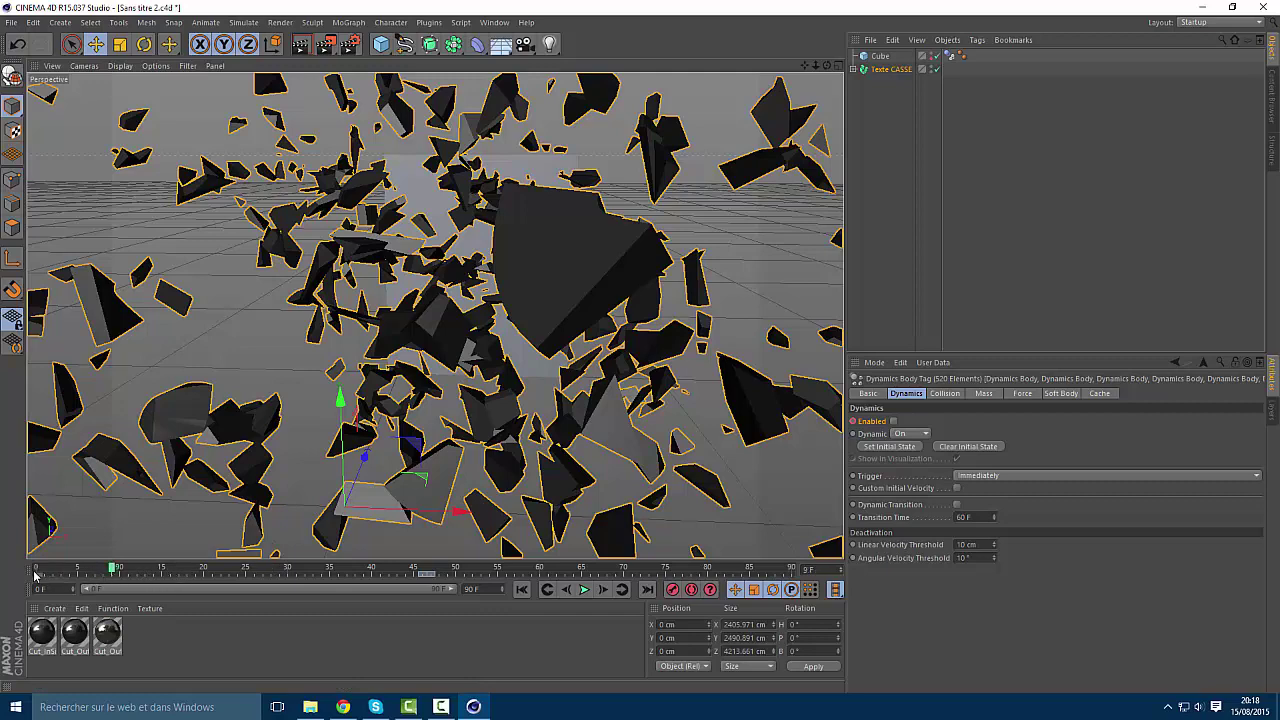
click(35, 573)
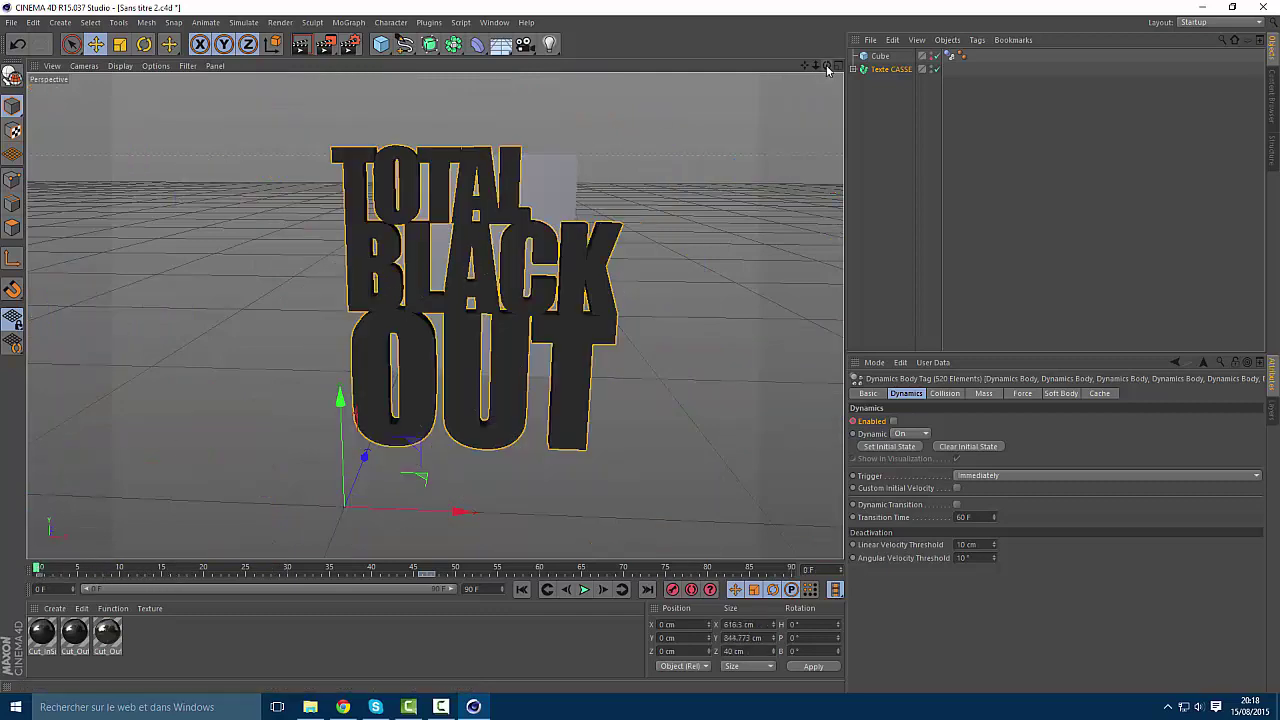
drag(826, 68, 806, 69)
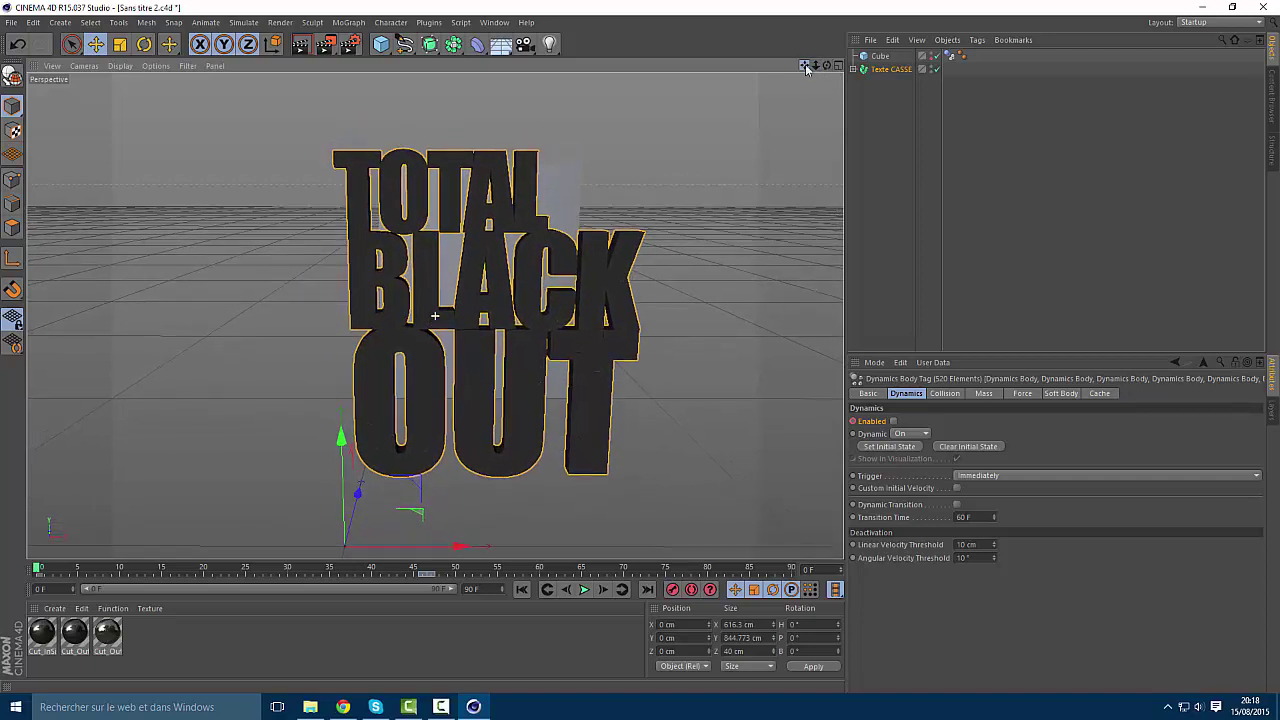
Duplicate the Texte CASSE fracture object with all its pieces
click(894, 103)
click(891, 70)
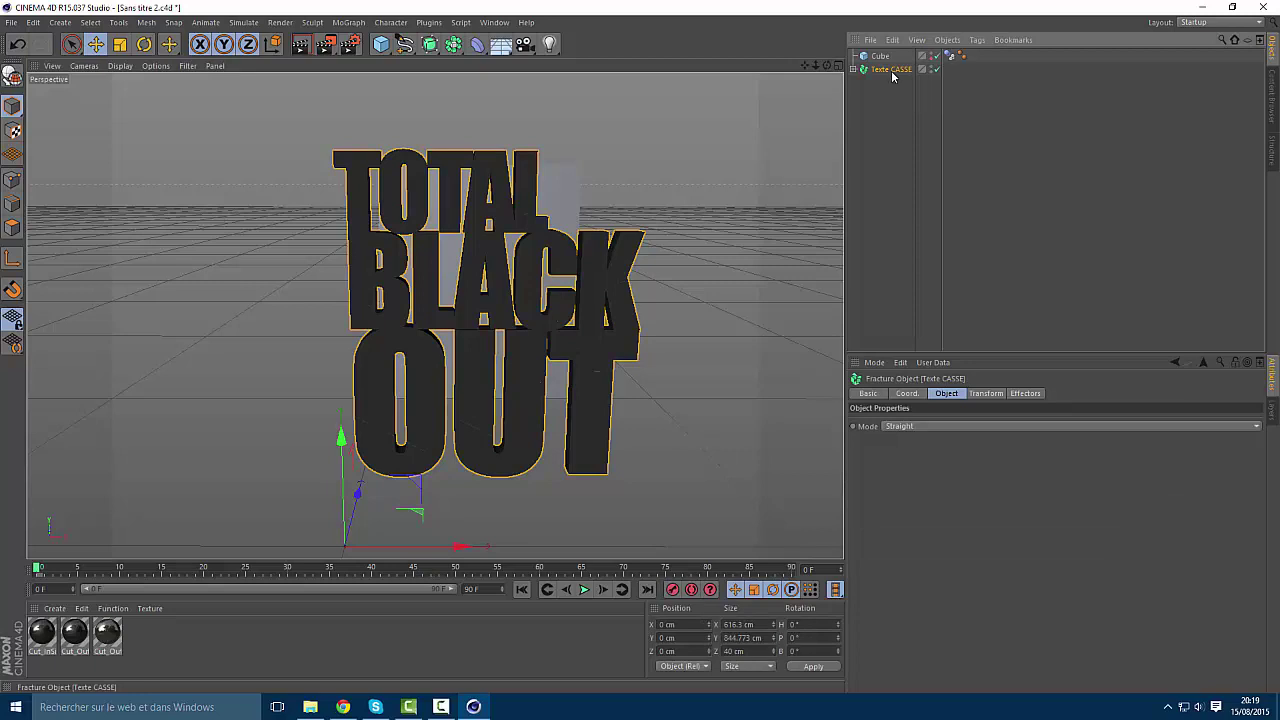
key(ctrl+c)
key(ctrl+v)
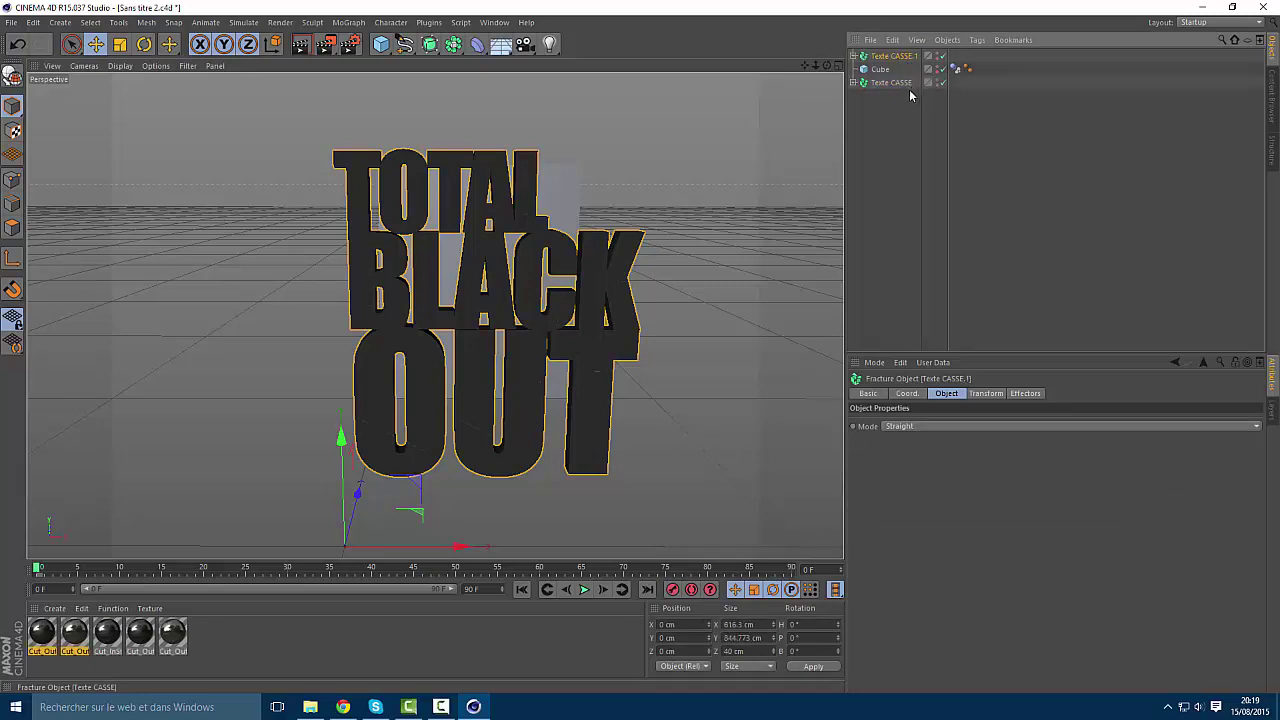
Delete the rigid body tags from all the pieces of the duplicated text, from Pieces 1 to the last Pieces 40
click(853, 56)
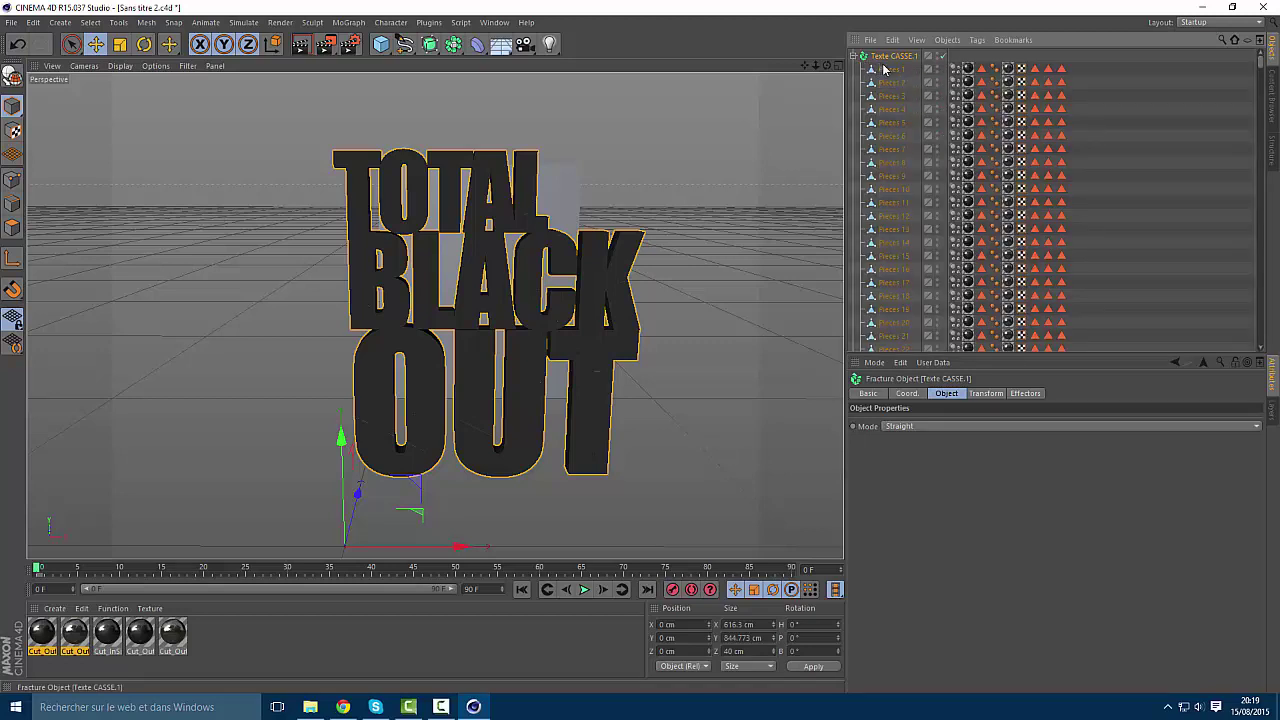
click(889, 69)
click(955, 68)
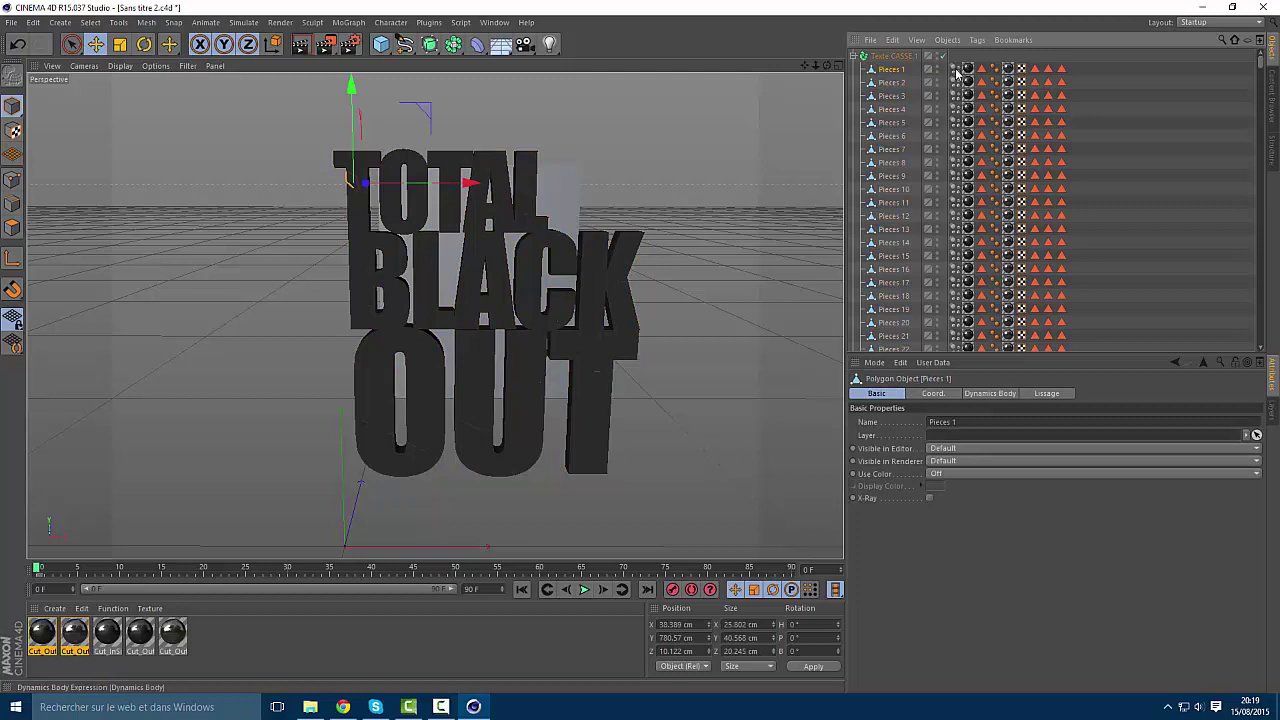
scroll(1262, 64, down, 8)
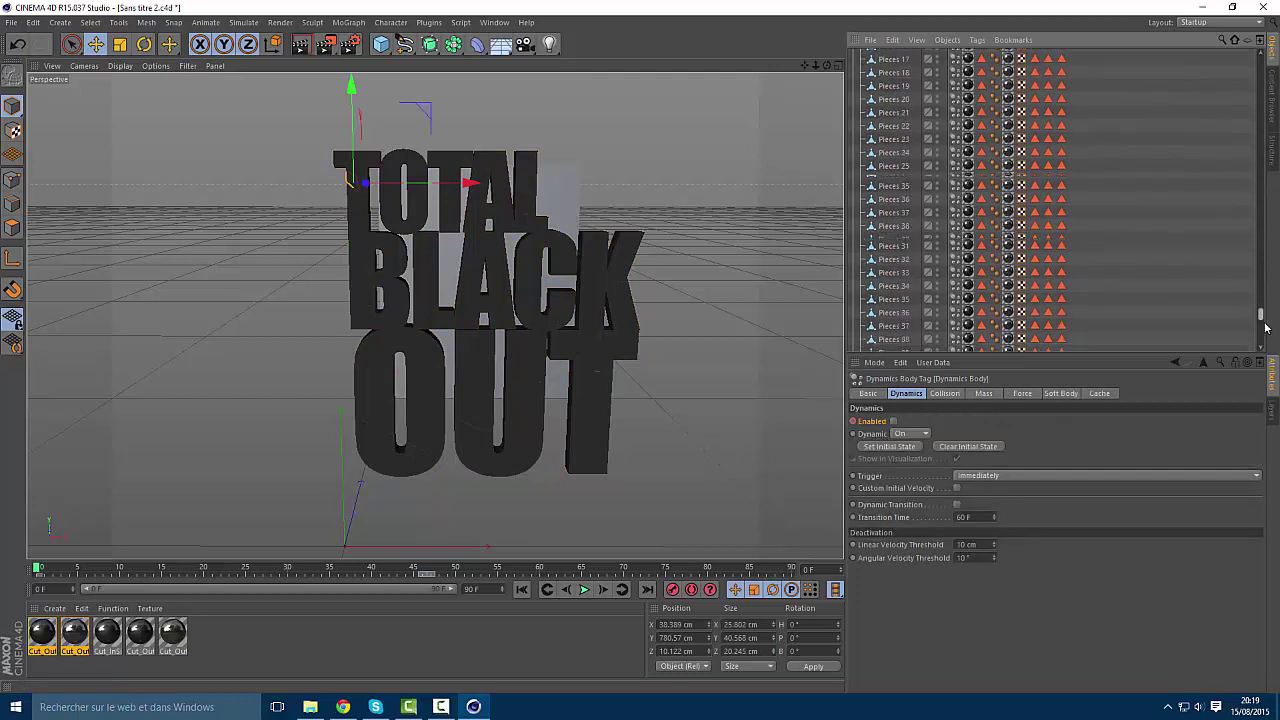
shift+click(955, 319)
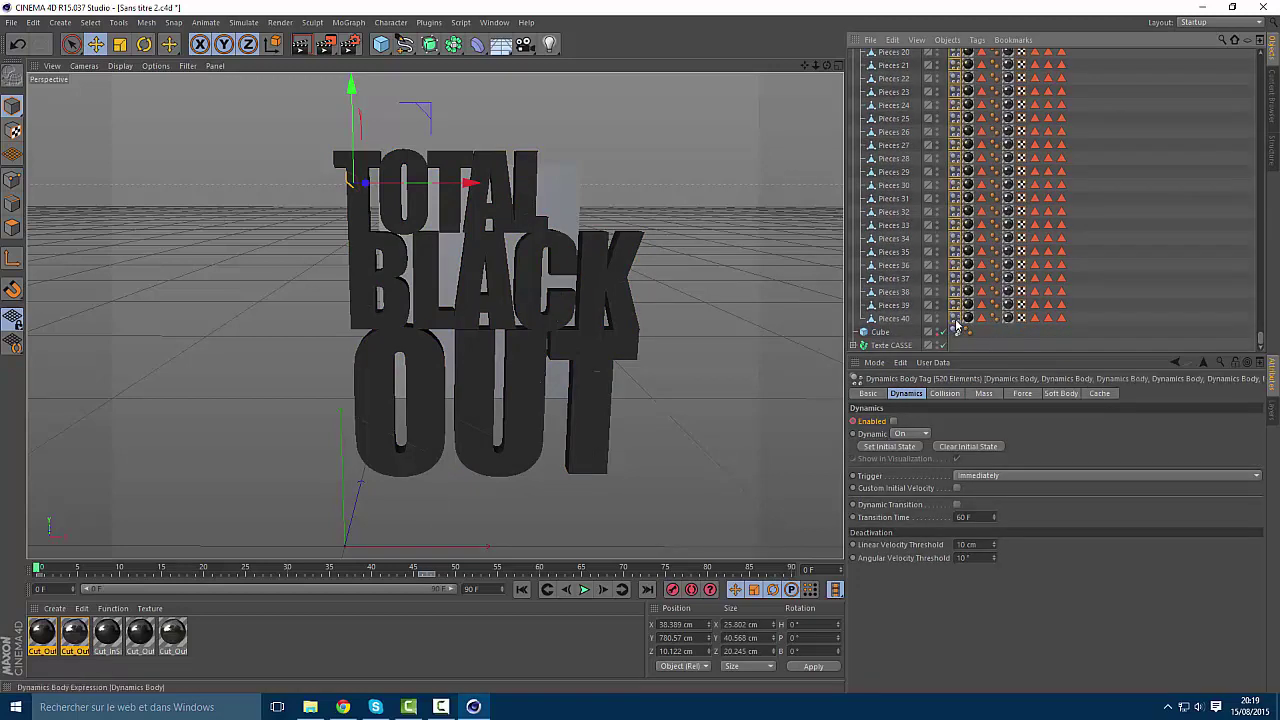
key(Delete)
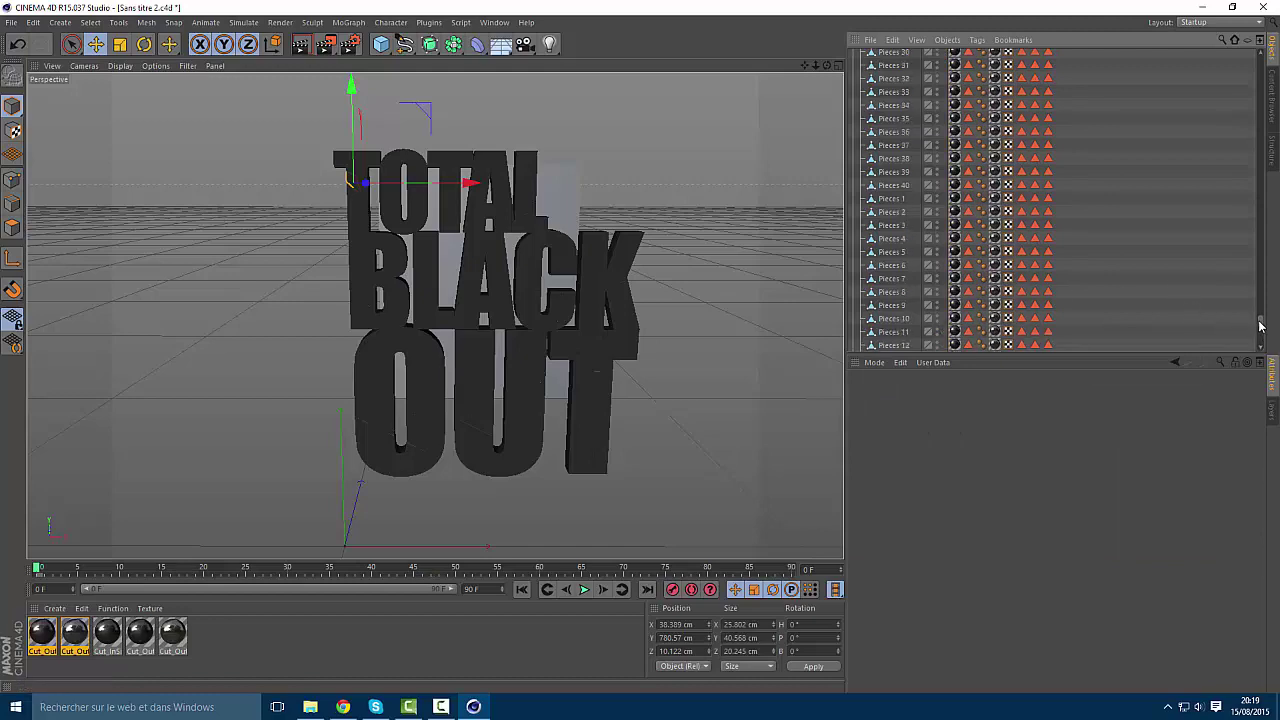
drag(1260, 323, 1254, 46)
Switch to the YouTube reference video in Chrome and replay its ending, pausing to examine how the title appears behind the shattering pieces
drag(1279, 200, 724, 0)
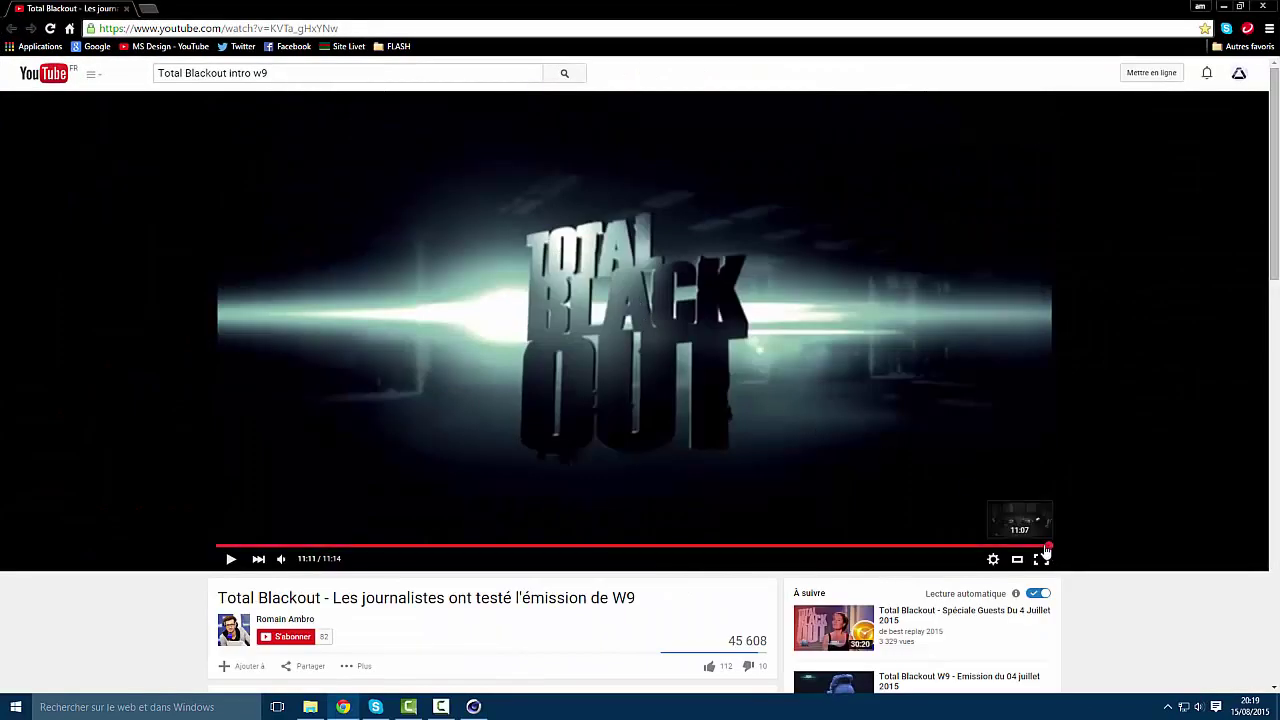
click(1045, 547)
click(899, 504)
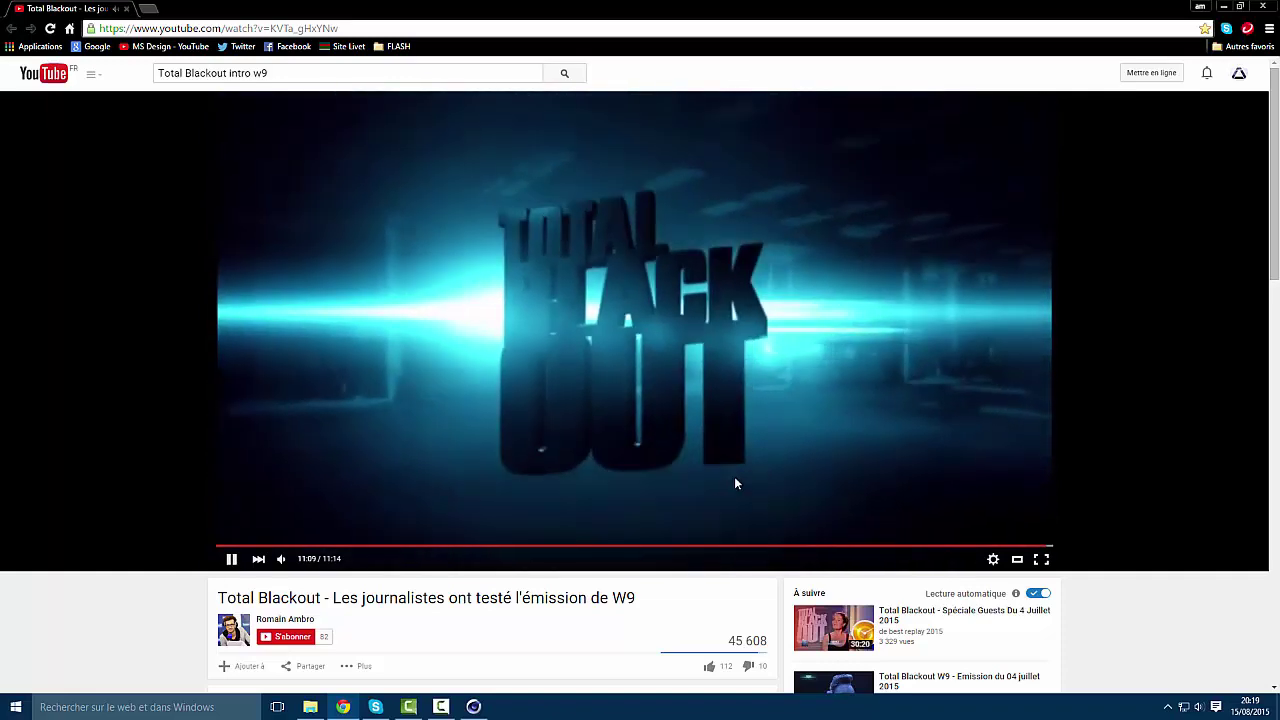
click(734, 480)
click(621, 426)
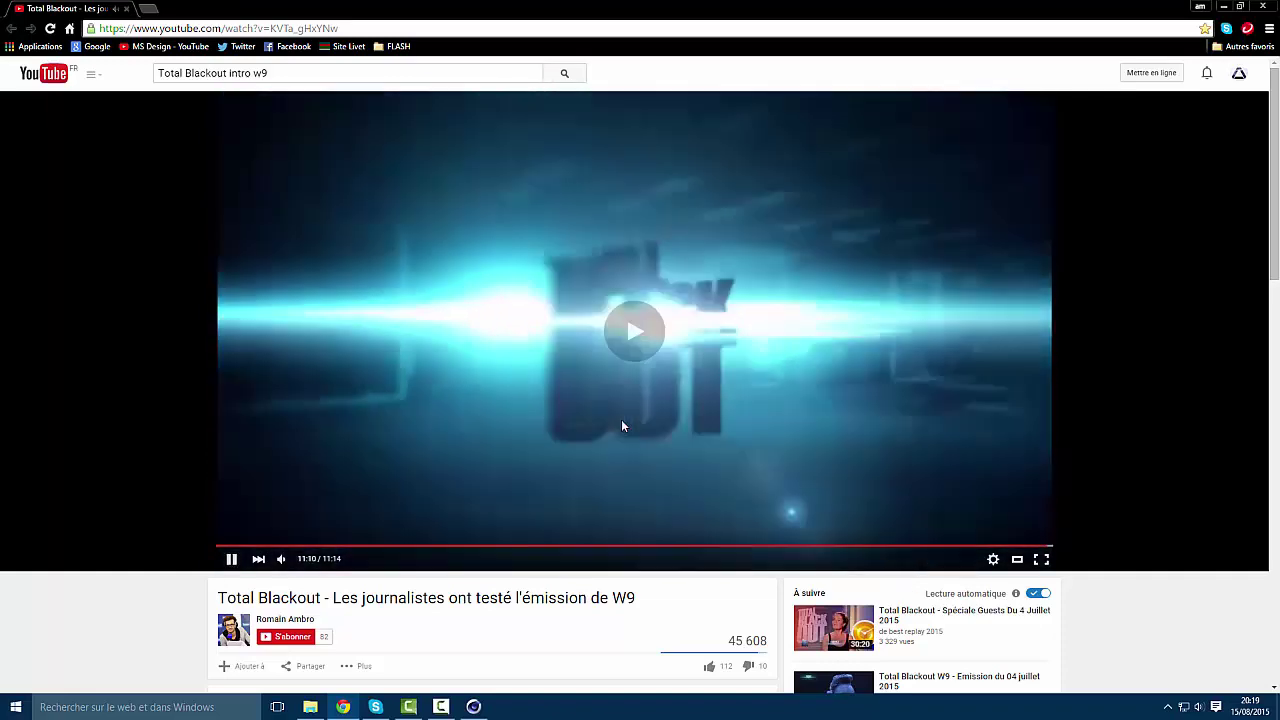
click(618, 400)
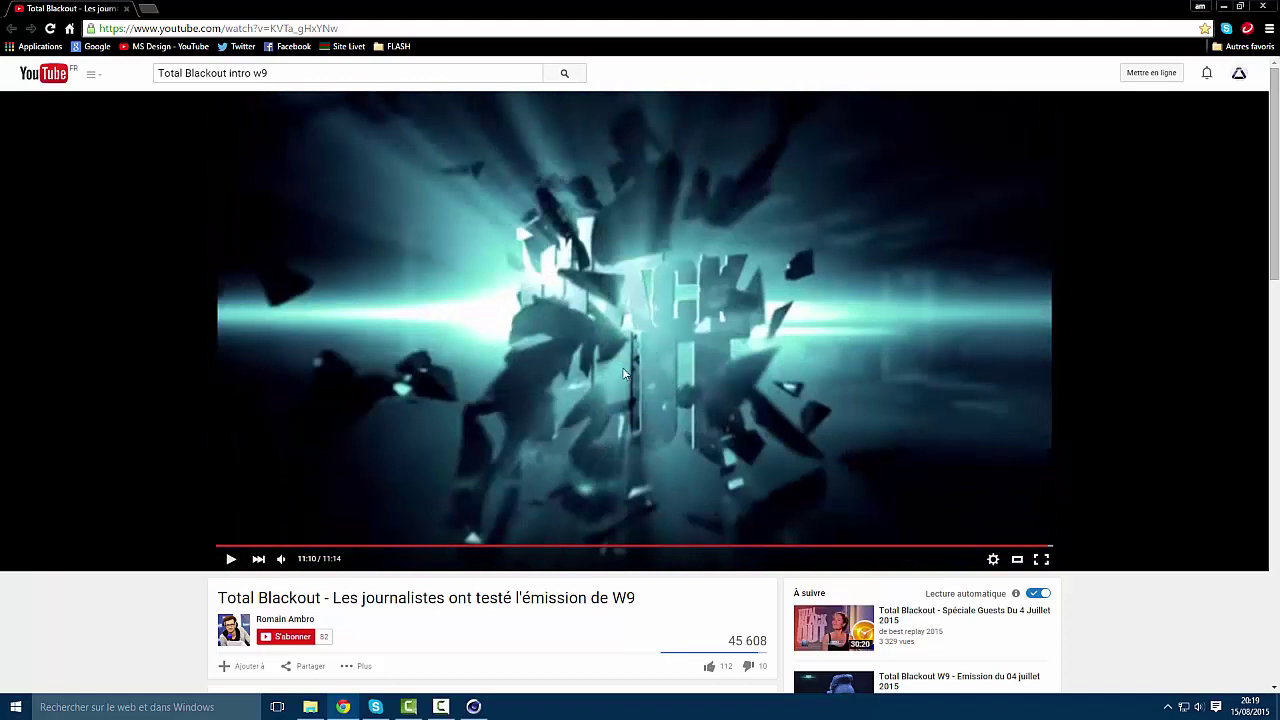
click(624, 394)
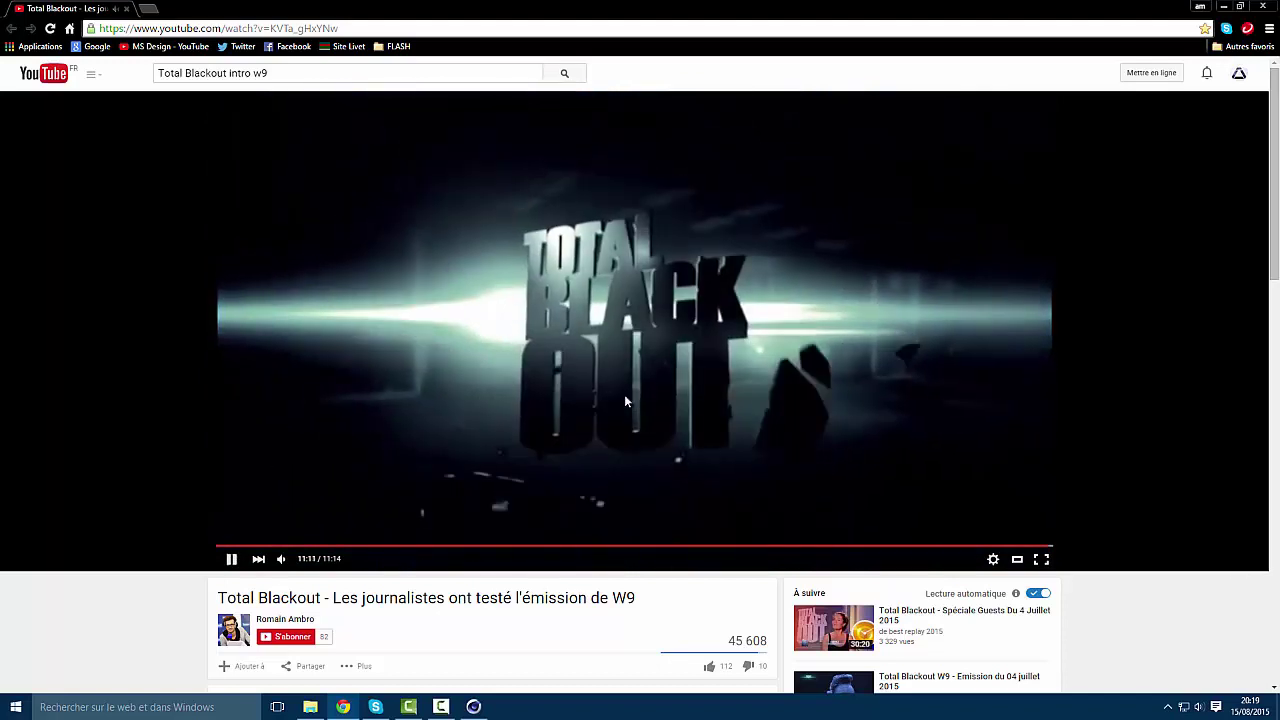
click(624, 394)
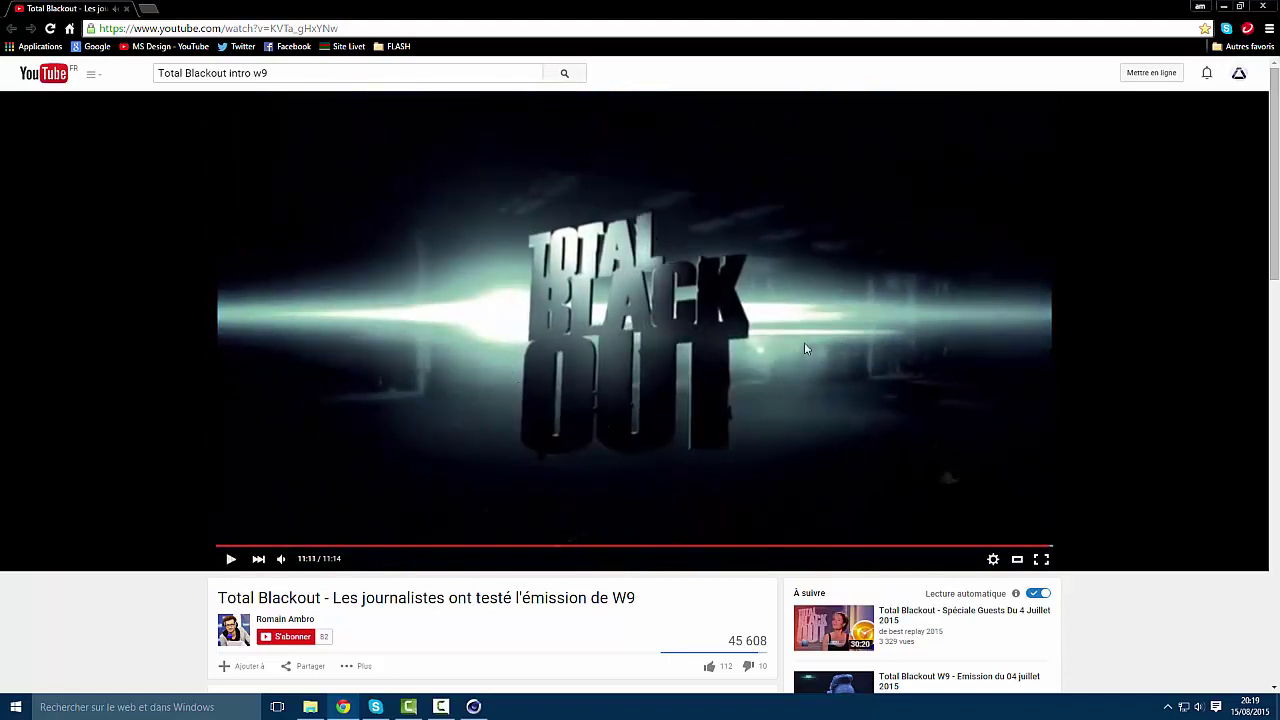
click(1226, 7)
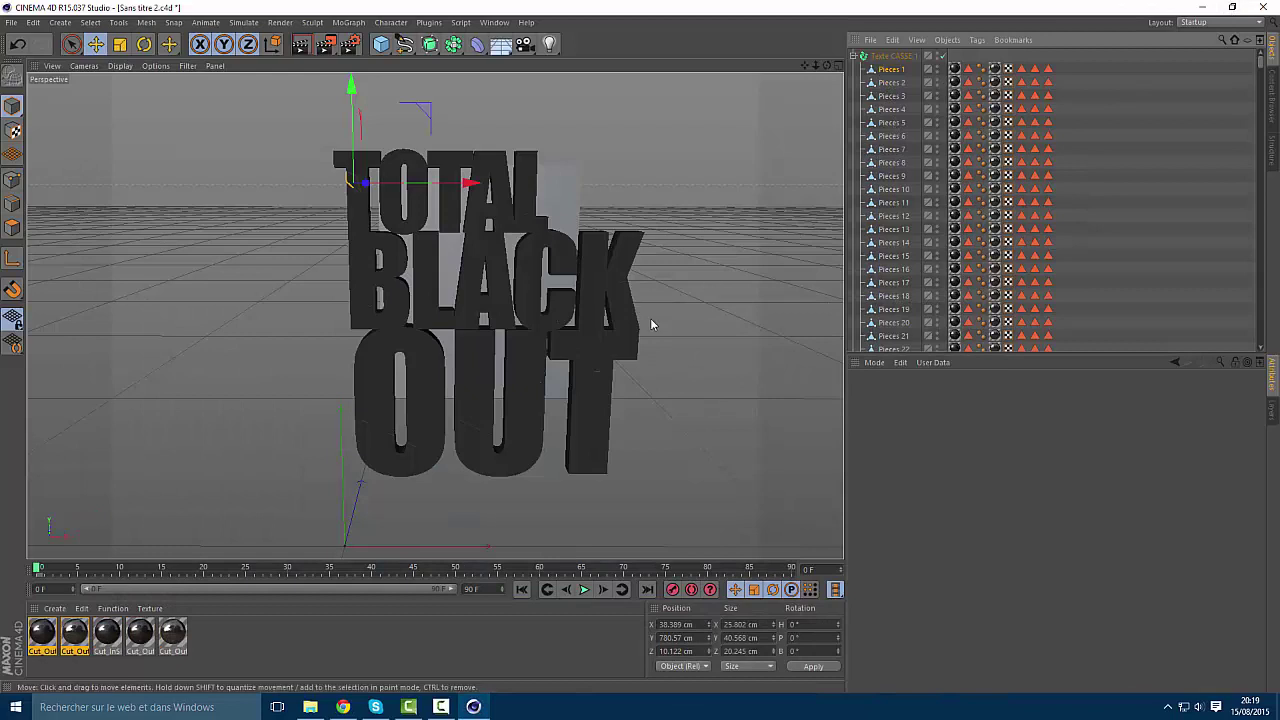
Collapse the duplicated text object, Texte CASSE.1, and rename it "texte final"
click(855, 56)
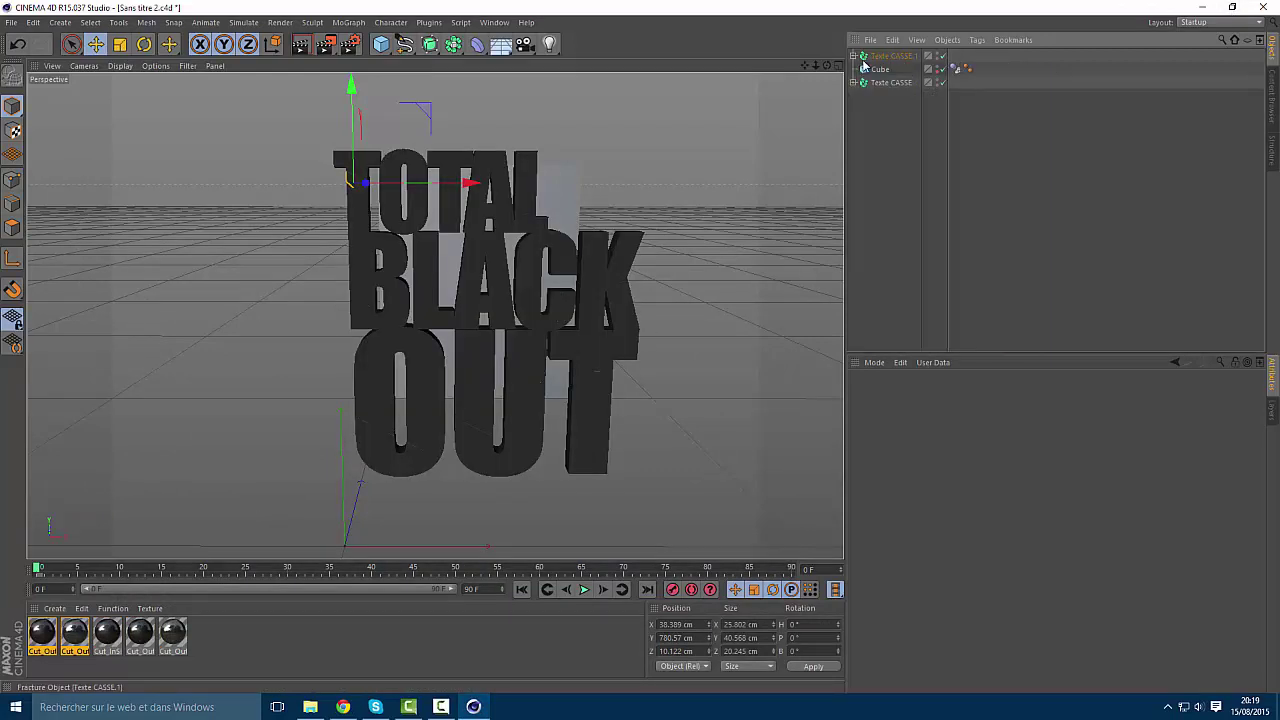
click(891, 84)
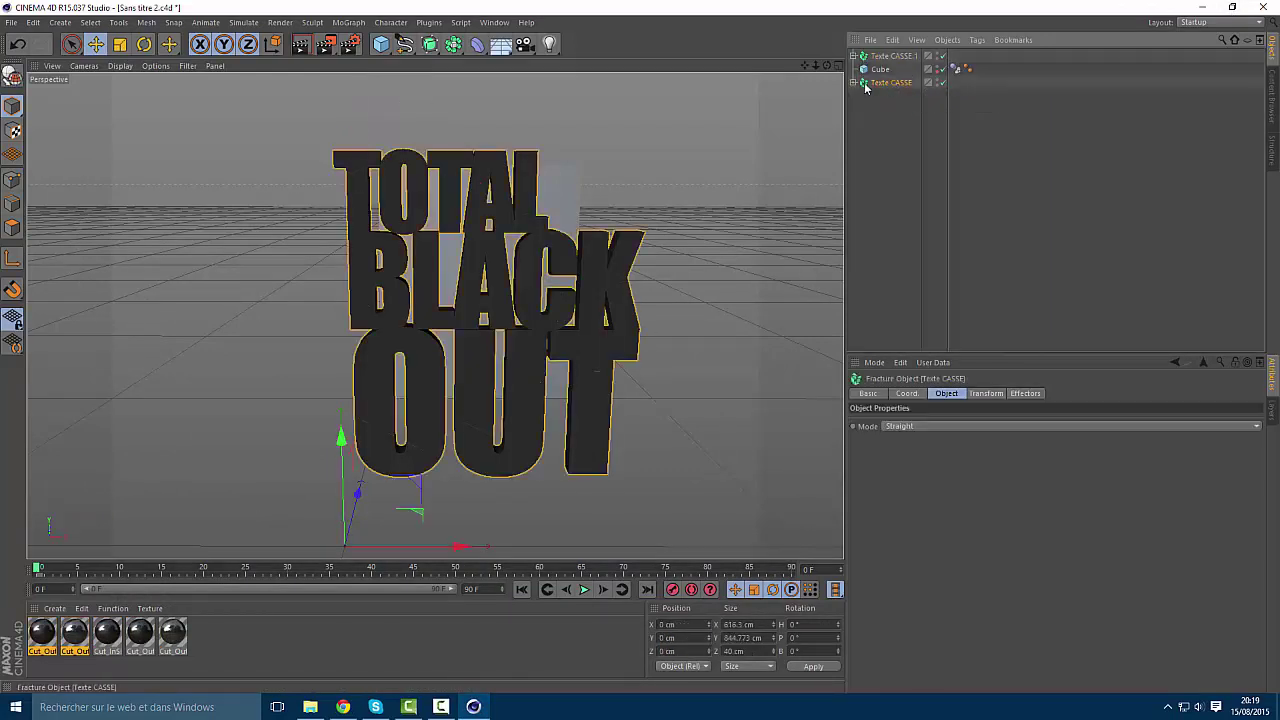
click(854, 83)
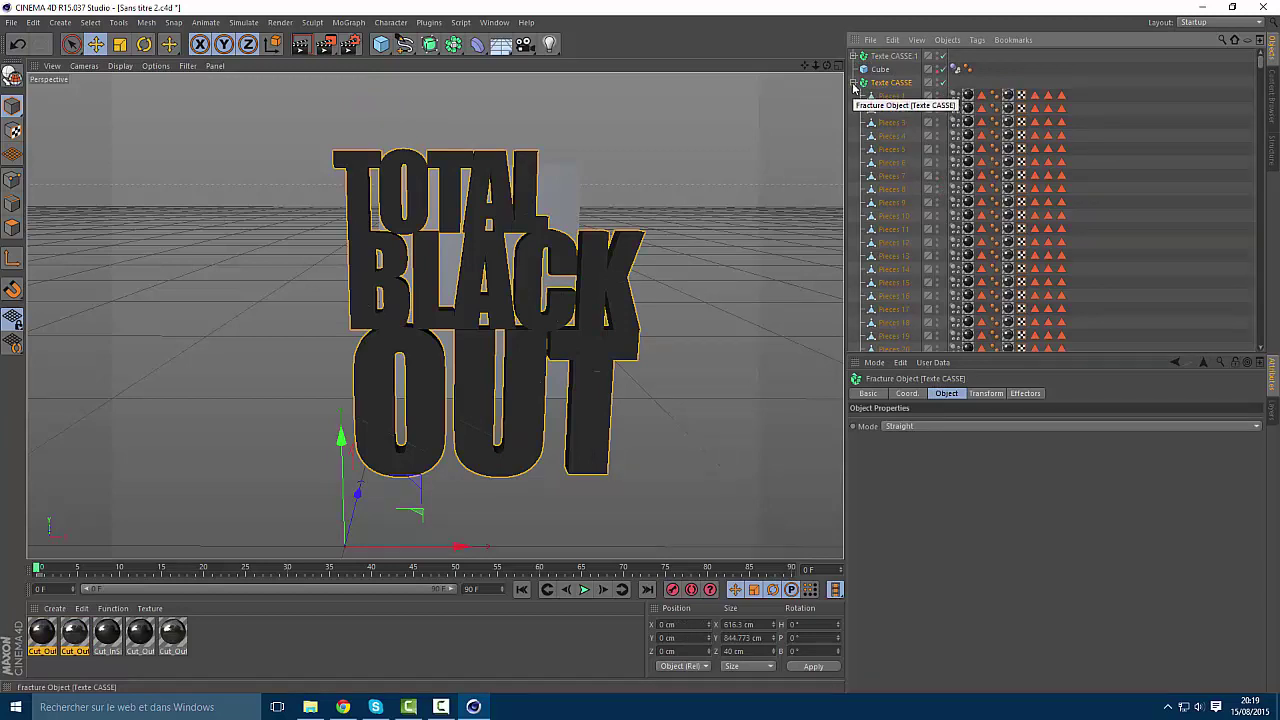
click(854, 83)
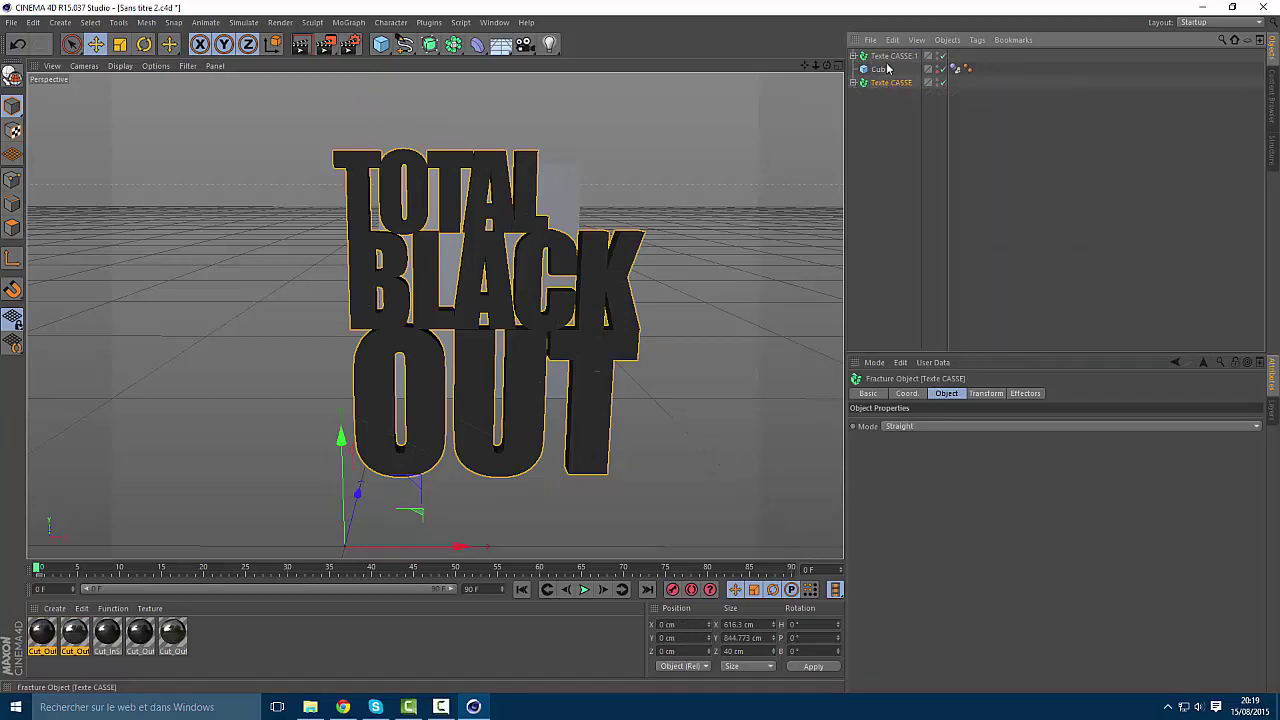
double_click(893, 57)
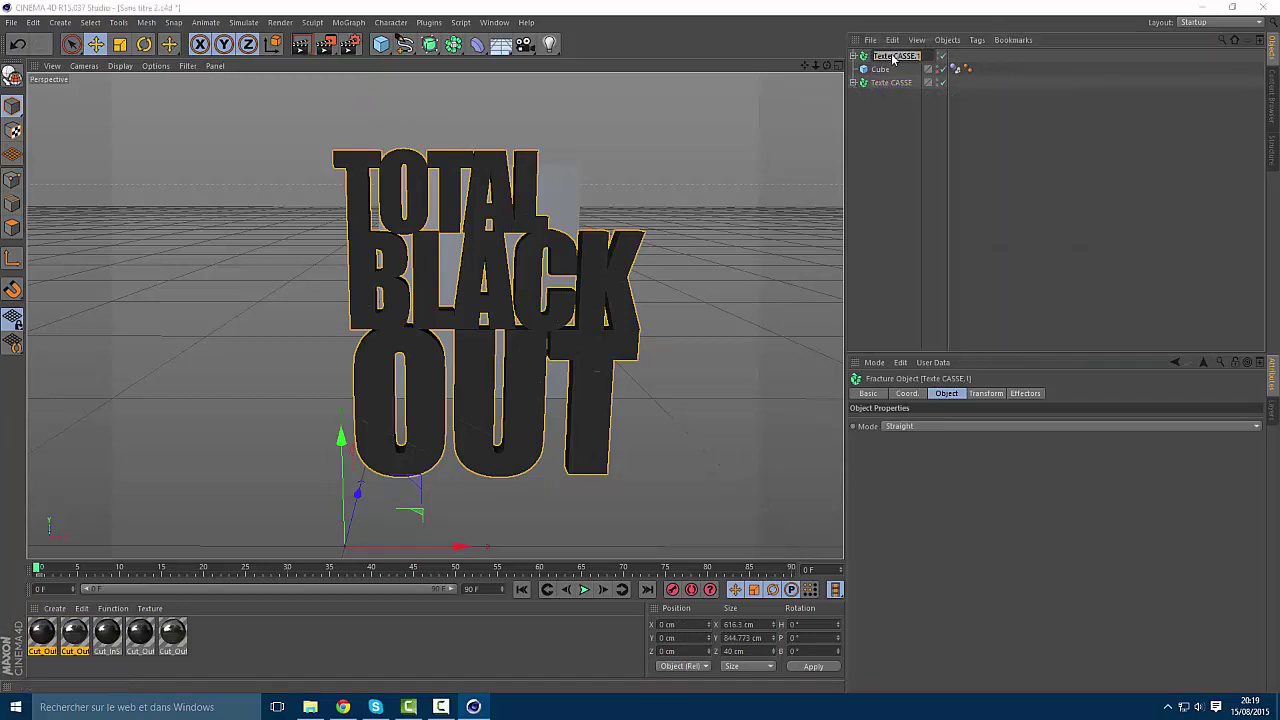
text(texte final)
key(Return)
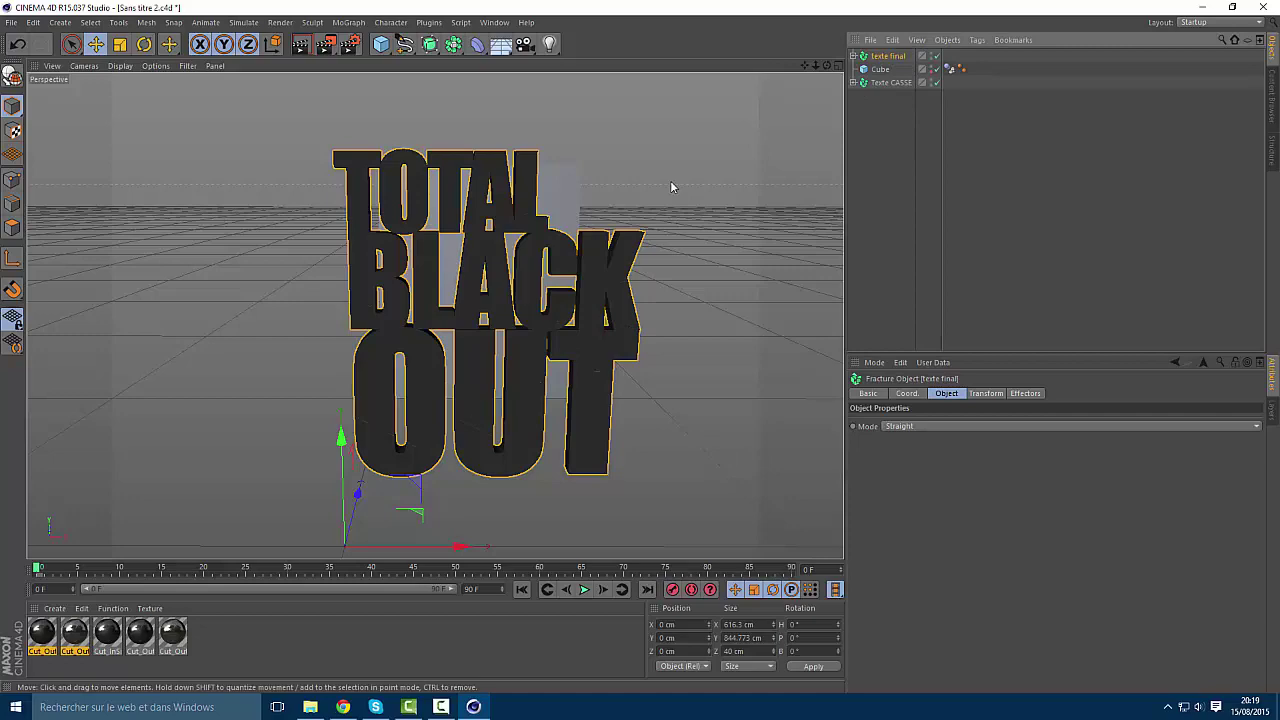
Switch to the YouTube reference video in Chrome to examine the title's material look, and return to Cinema 4D
click(853, 56)
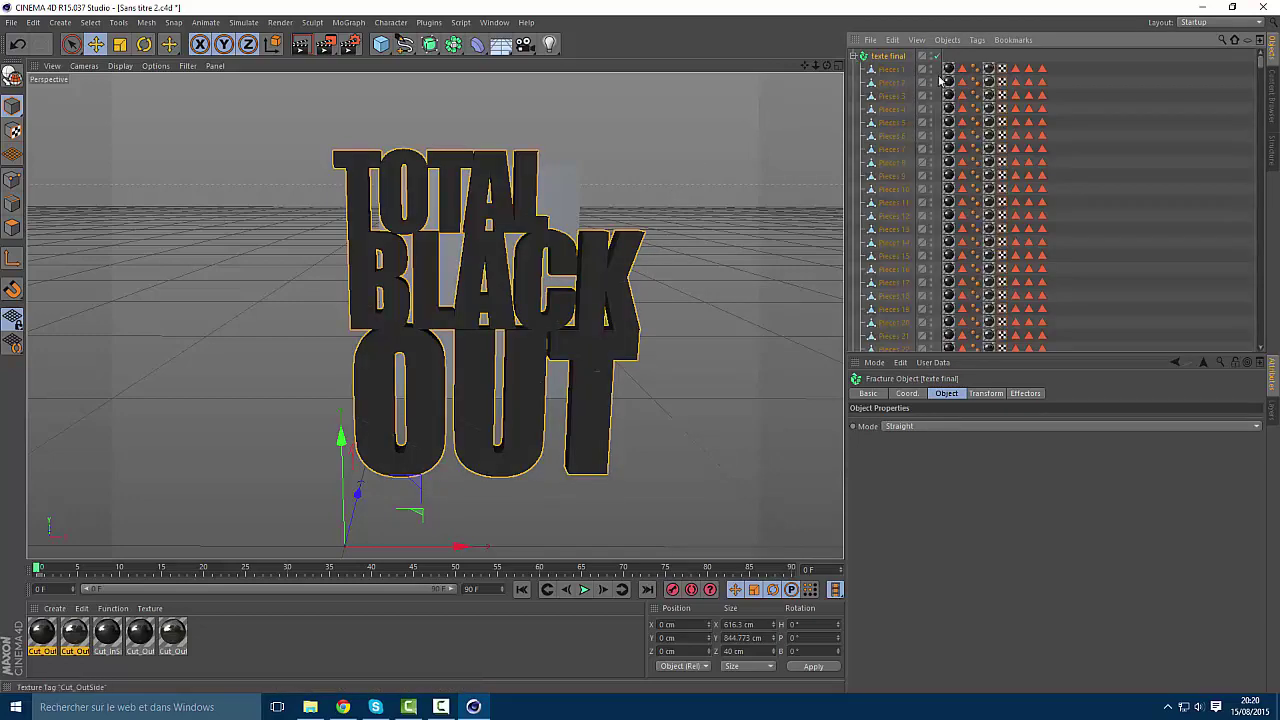
click(856, 56)
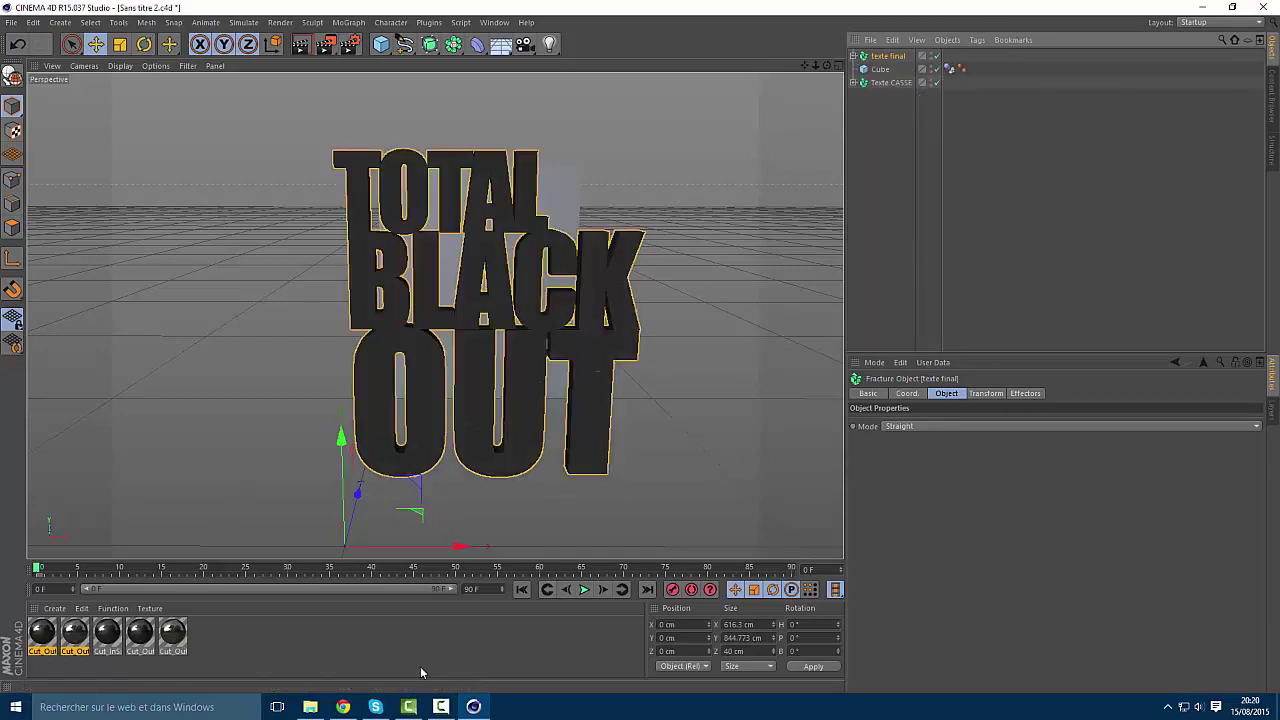
click(343, 707)
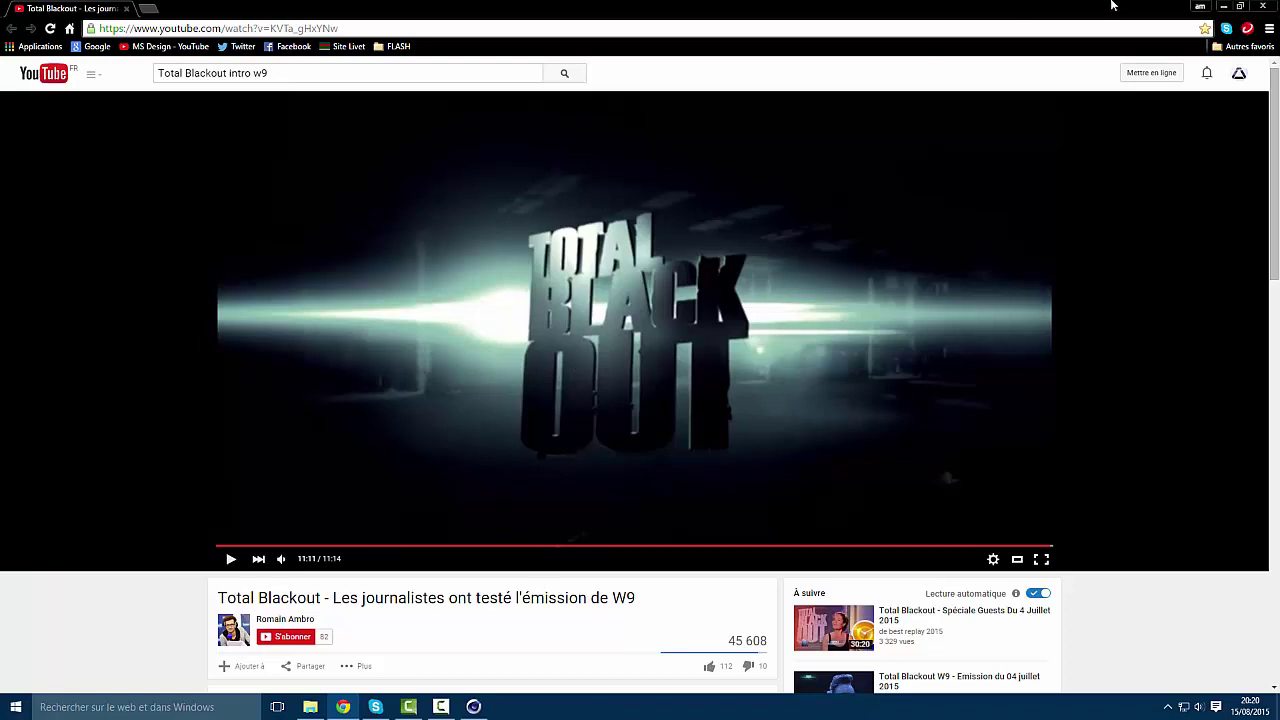
click(1221, 8)
Lighten the first Cut_OutSide material by setting its colour to a grey of RGB 75, 75, 75
double_click(42, 632)
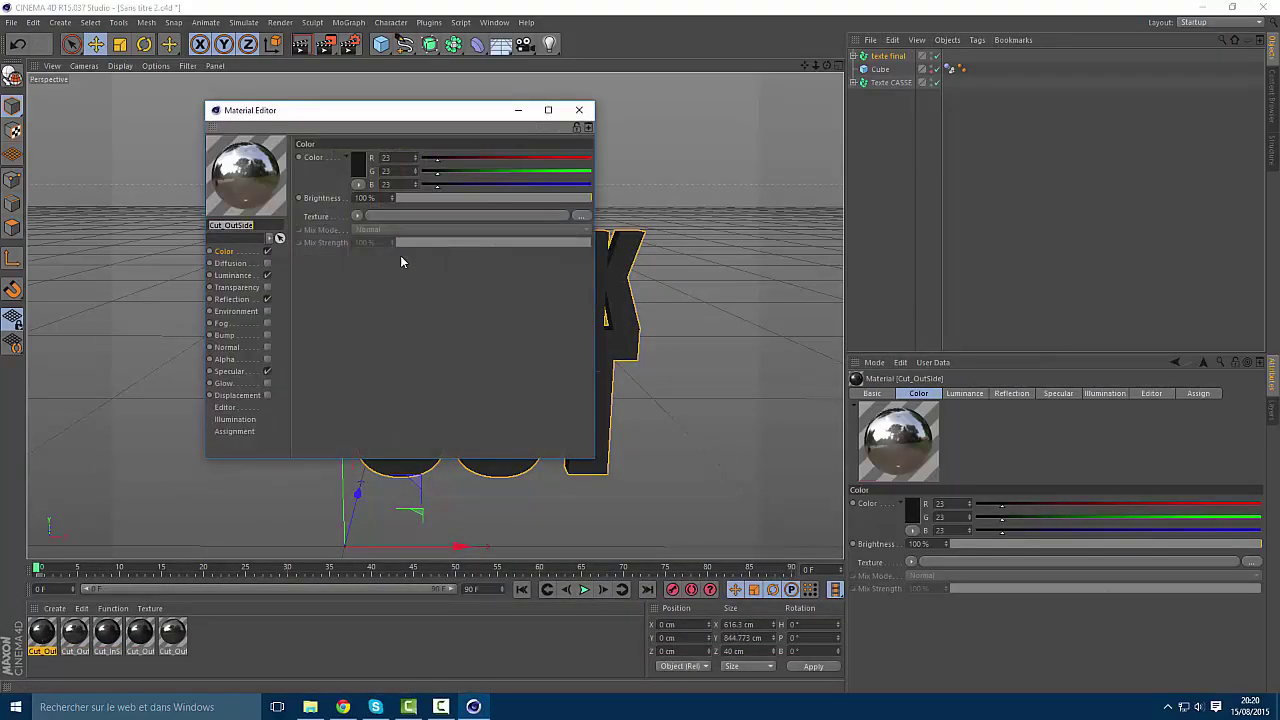
click(358, 166)
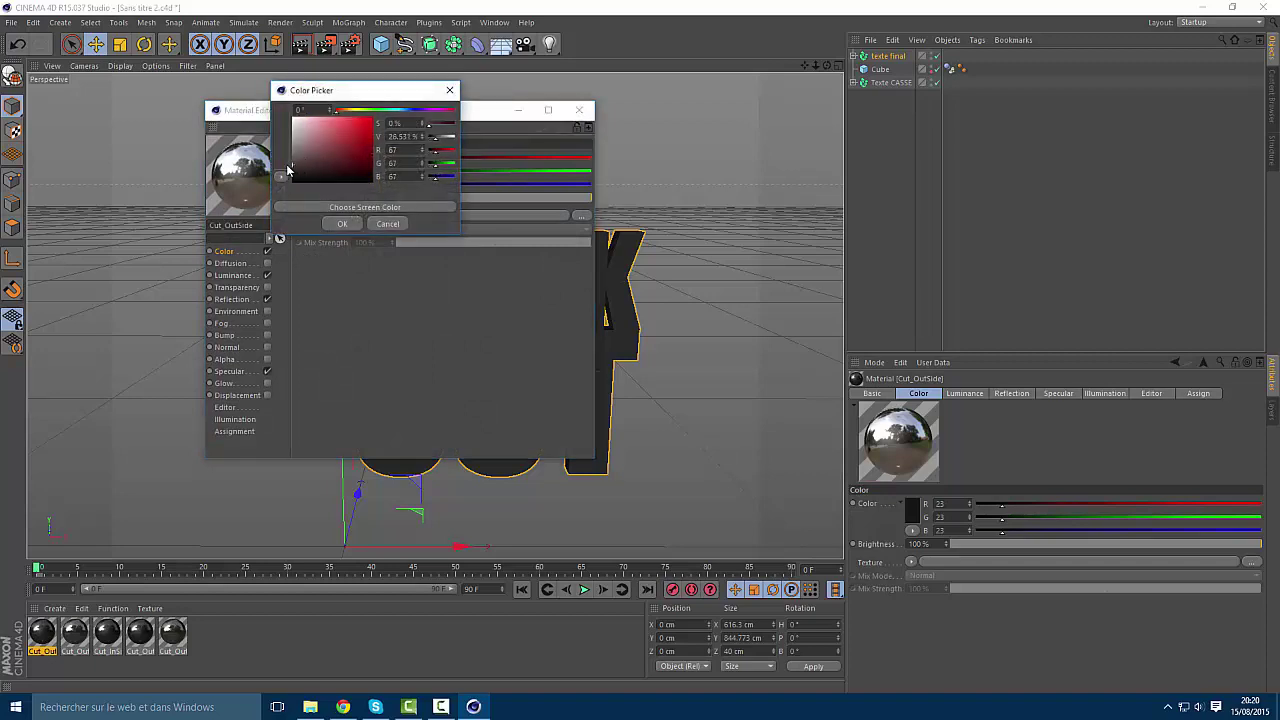
click(296, 178)
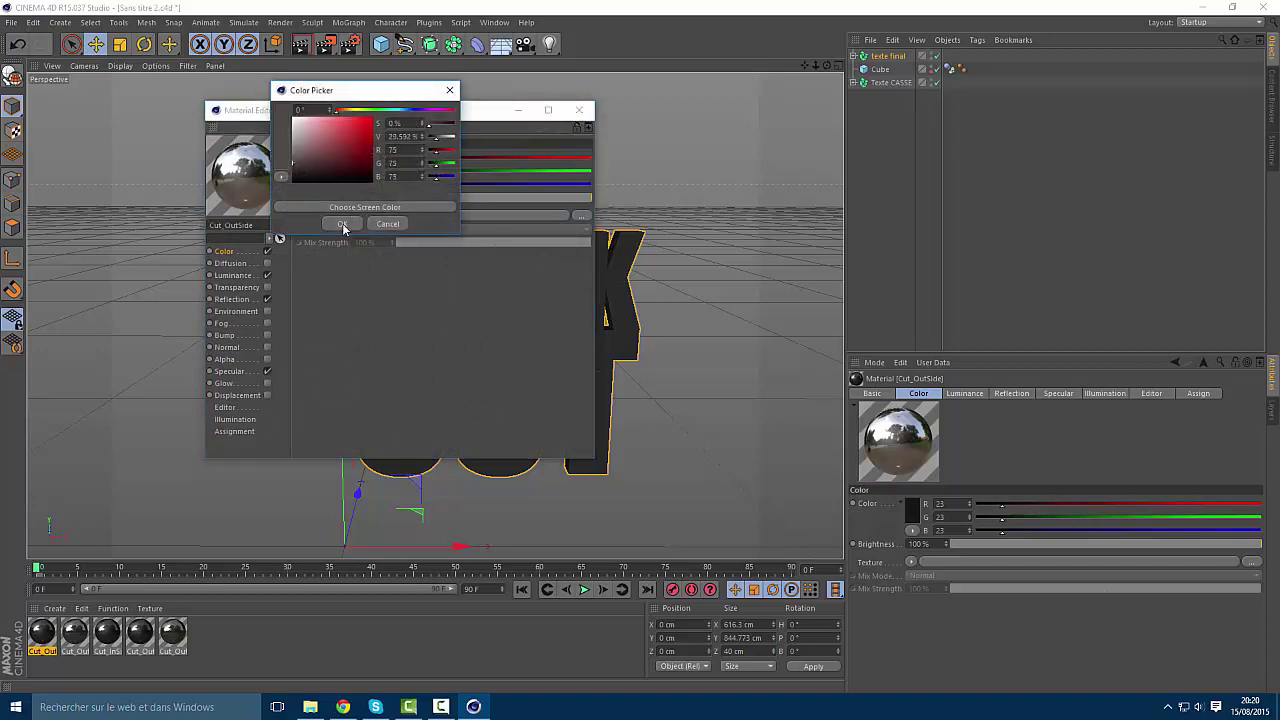
click(342, 224)
click(586, 114)
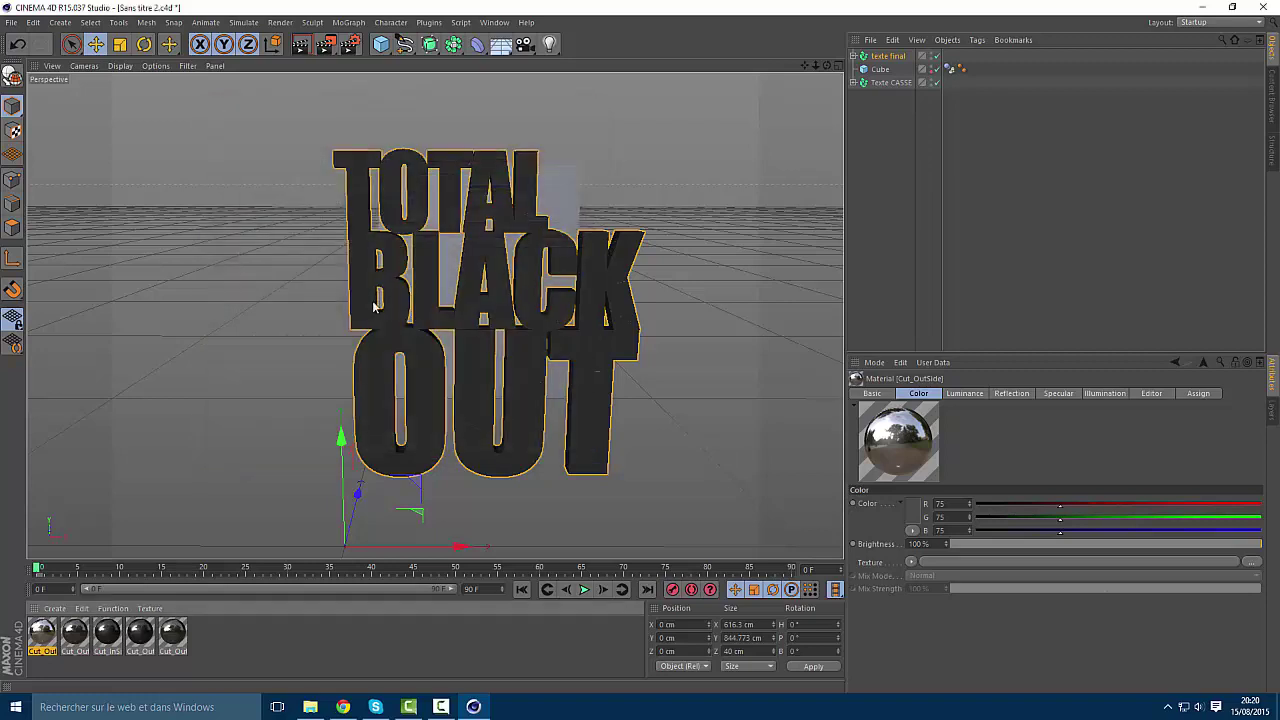
Set the second Cut_OutSide material's colour to a lighter grey of RGB 70, 70, 70
double_click(75, 632)
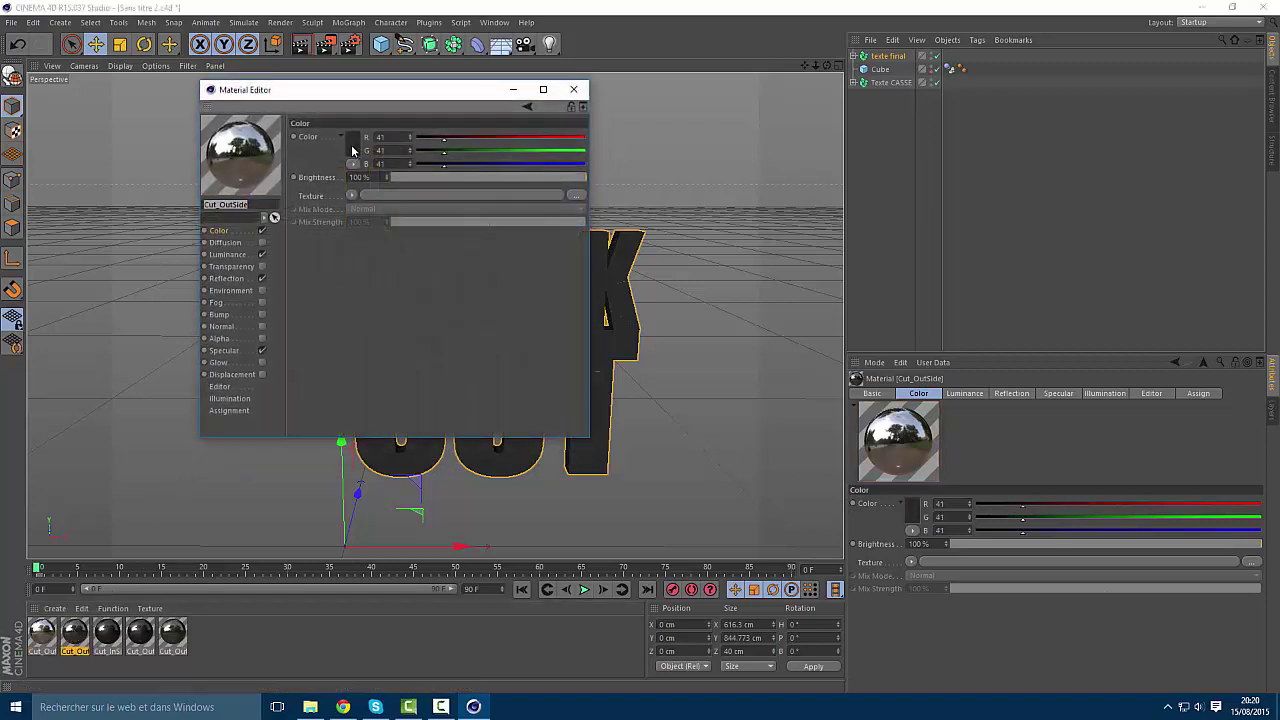
click(353, 149)
click(281, 149)
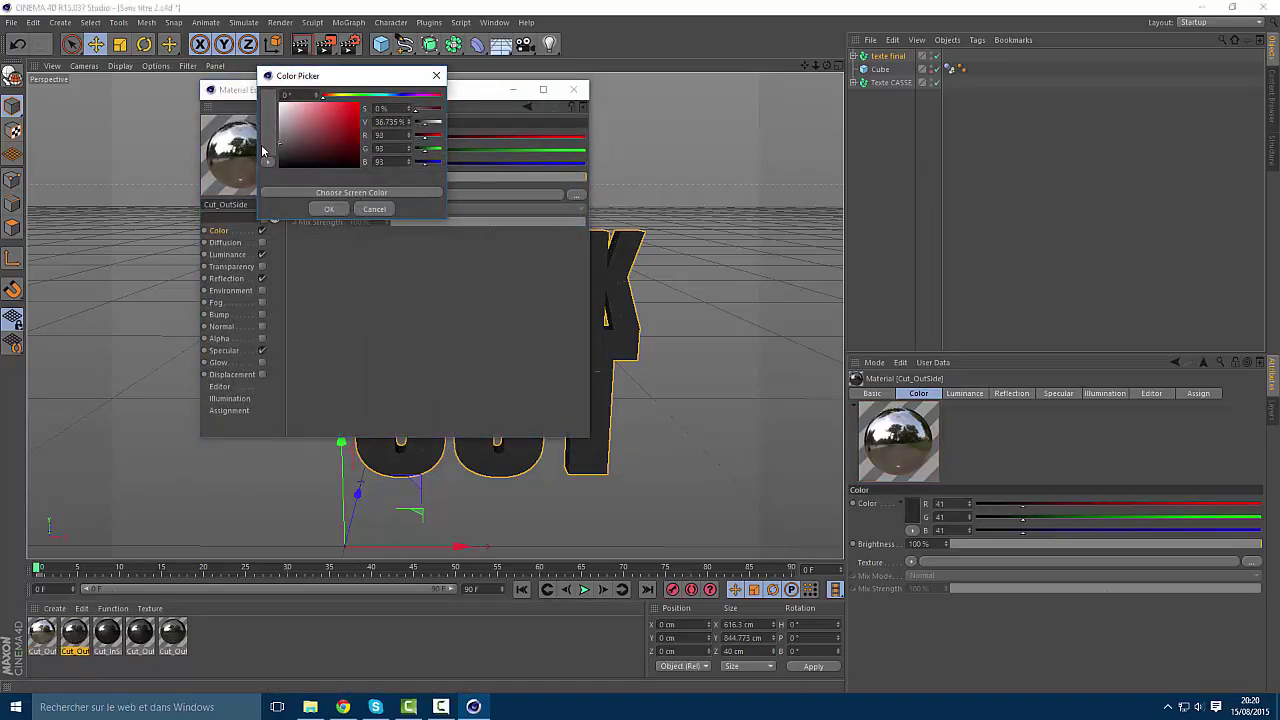
click(330, 208)
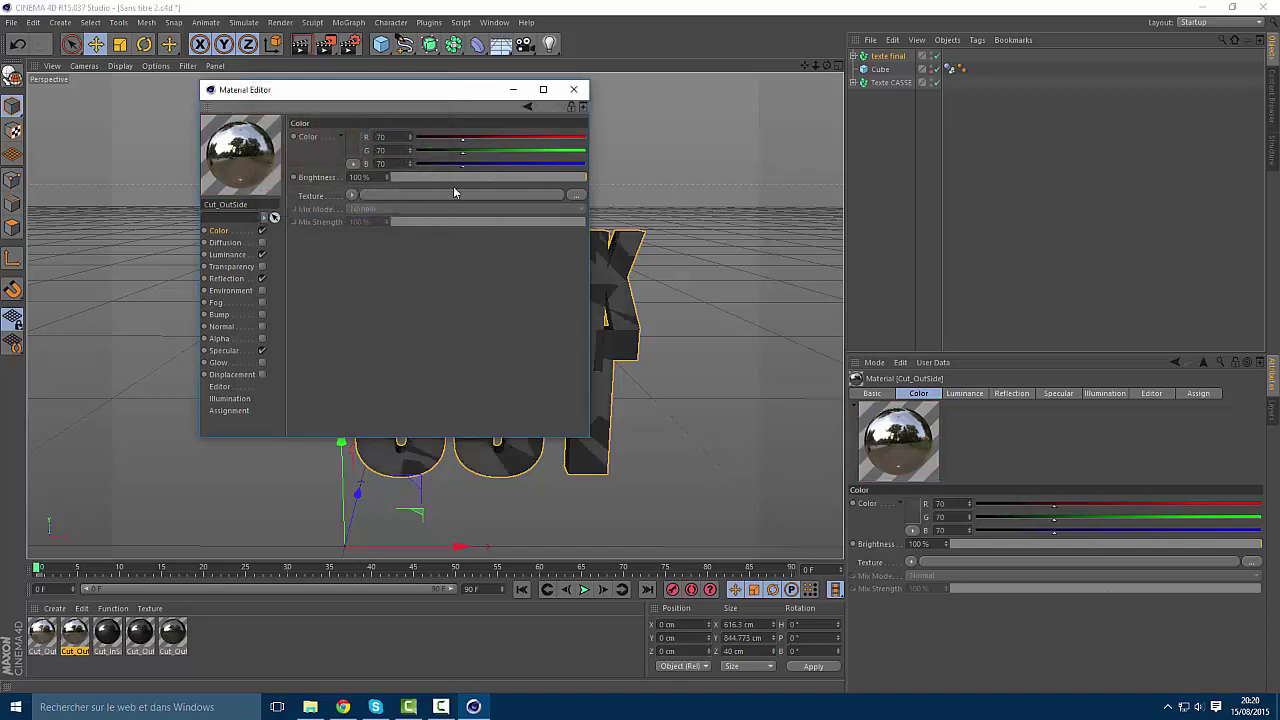
Lower the second Cut_OutSide material's reflection brightness to about 31 %
click(237, 279)
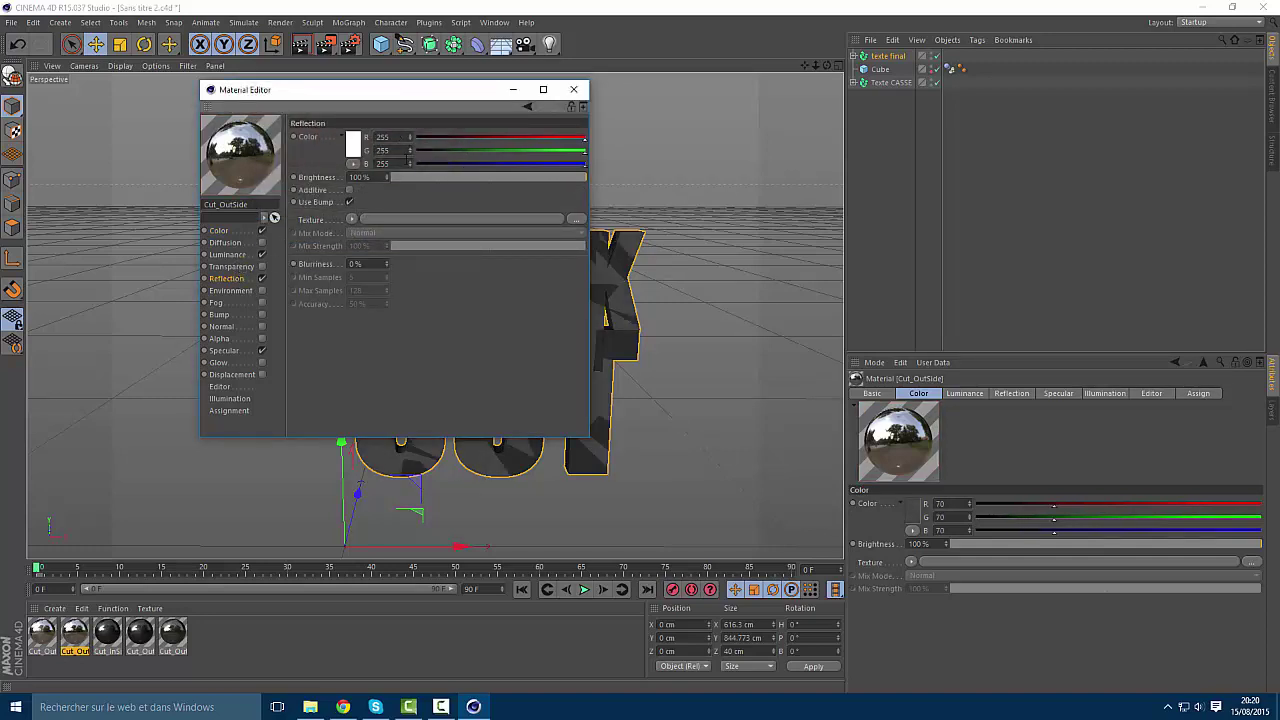
drag(401, 182, 461, 174)
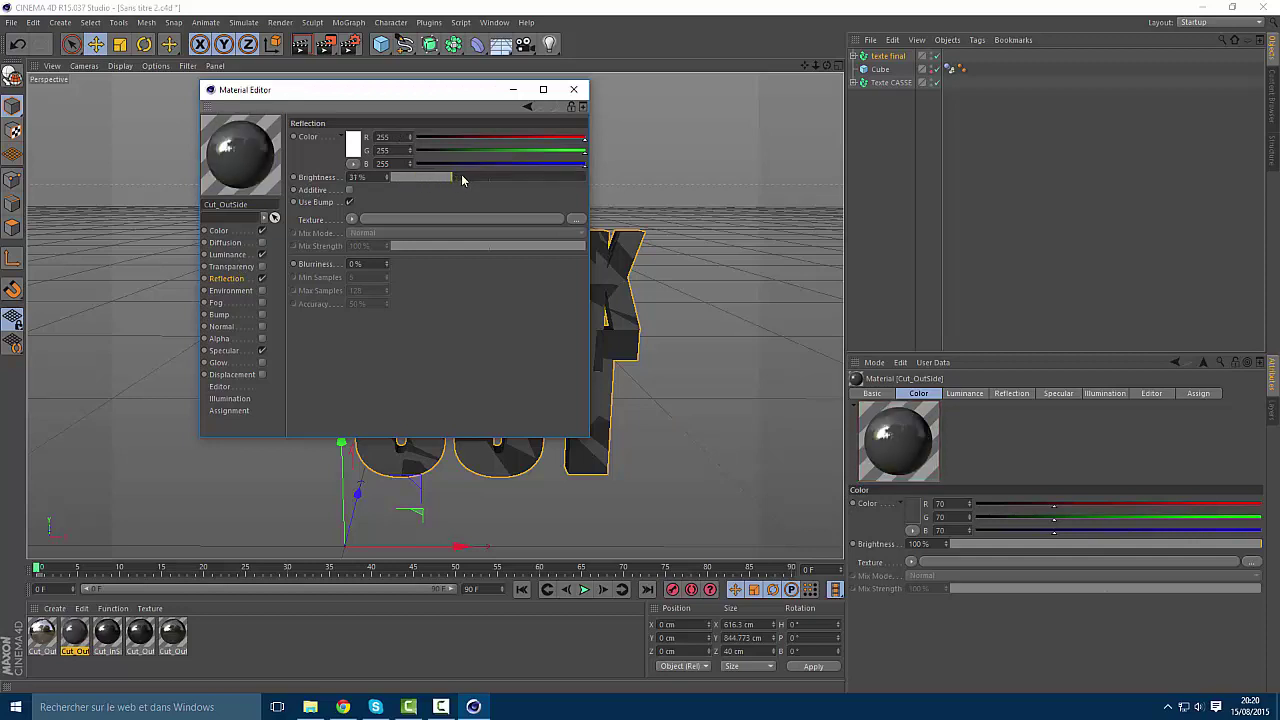
click(228, 255)
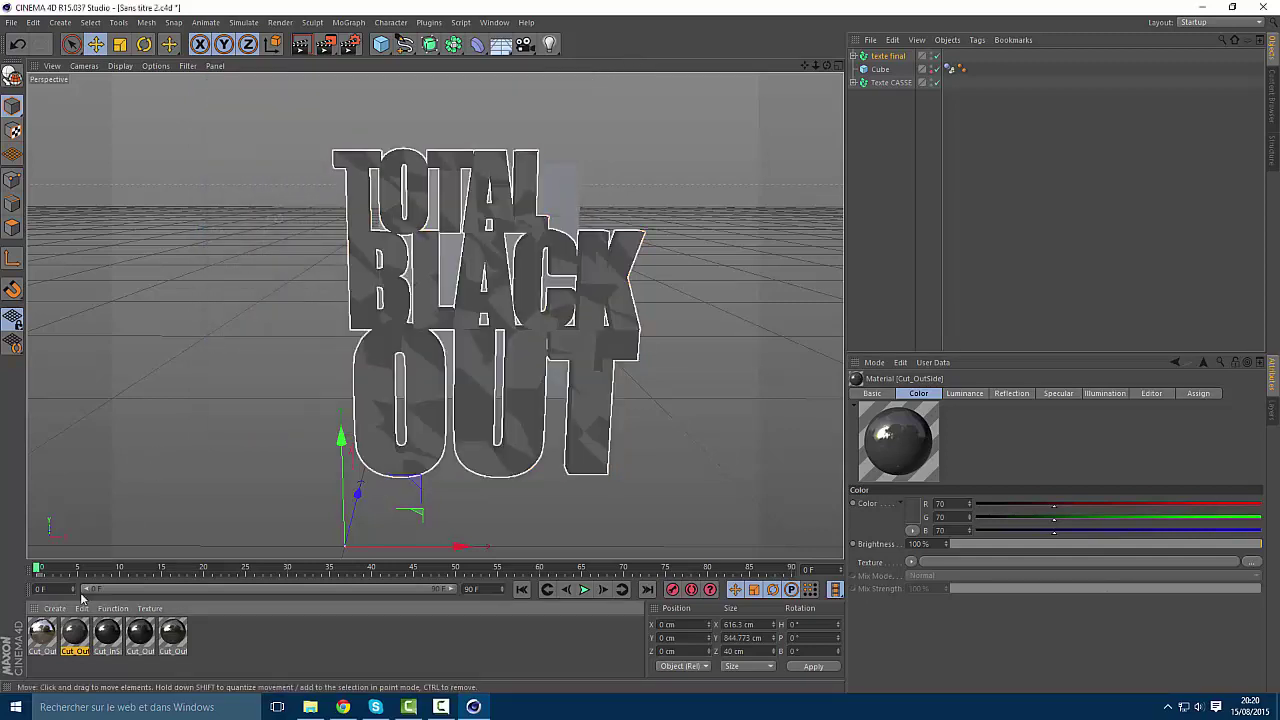
Lower the first Cut_OutSide material's reflection brightness to about 19 % and render the perspective view to check the text
click(228, 279)
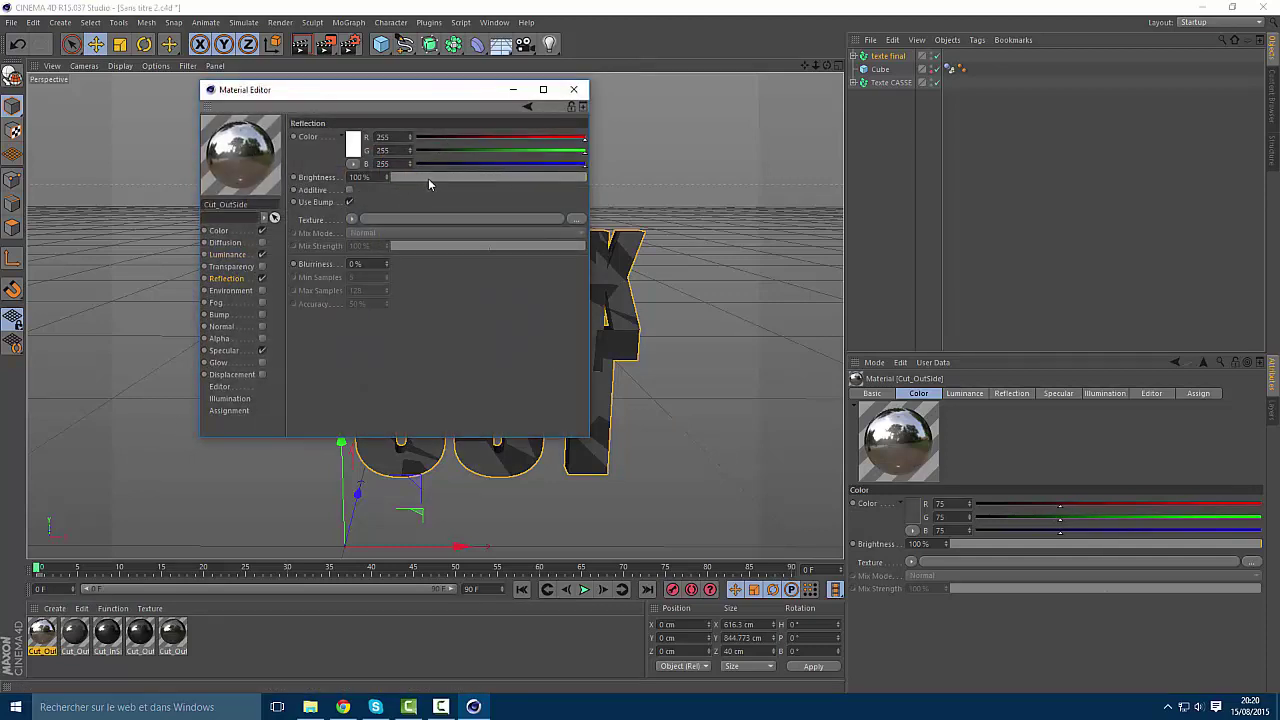
drag(428, 178, 445, 176)
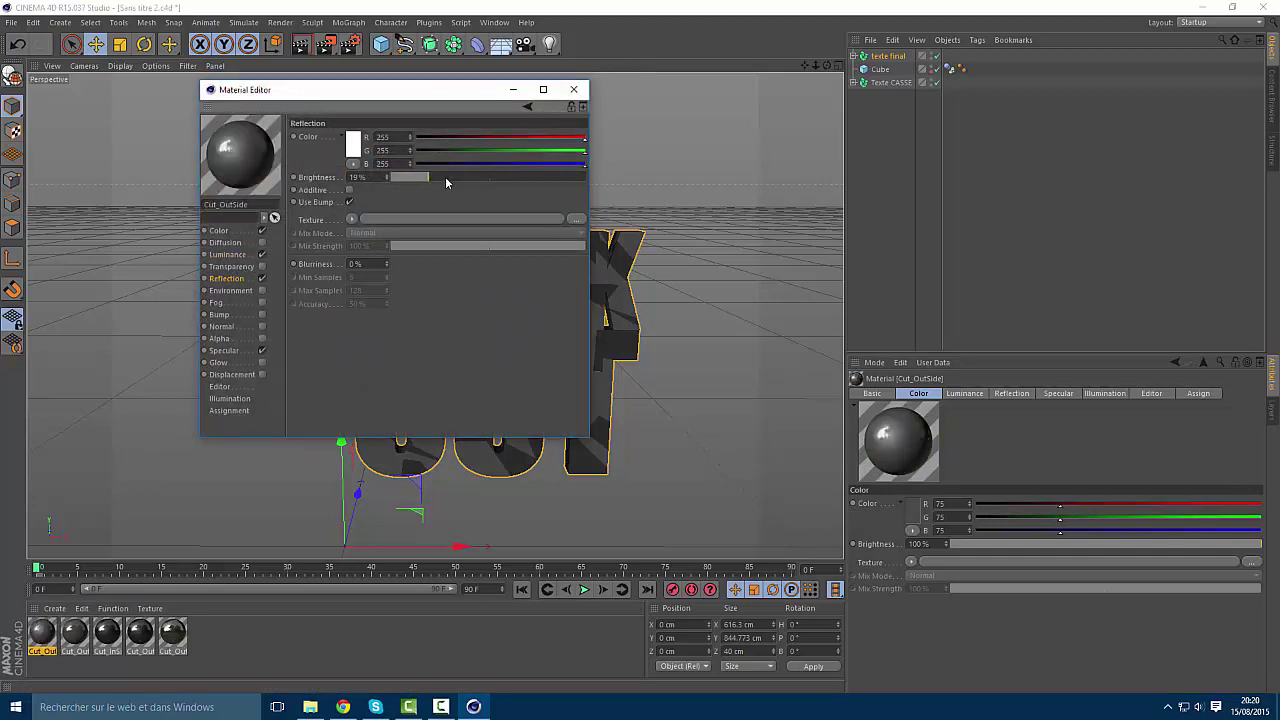
click(574, 89)
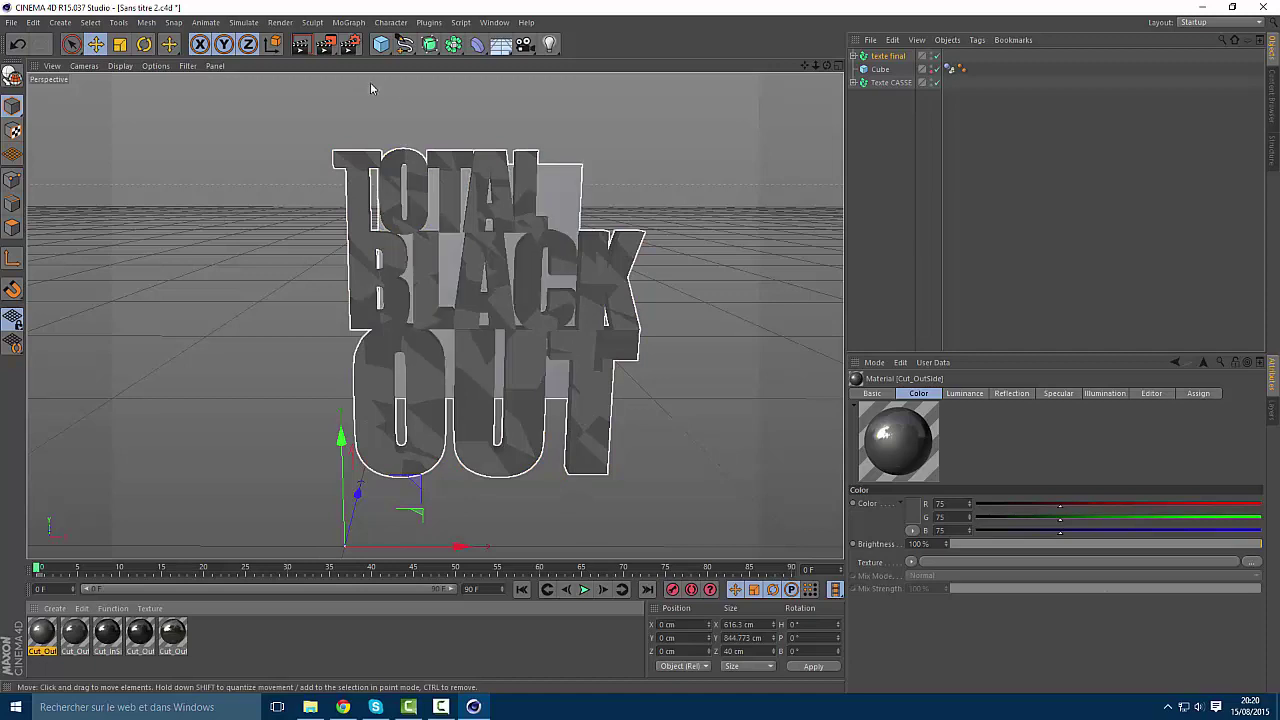
click(303, 44)
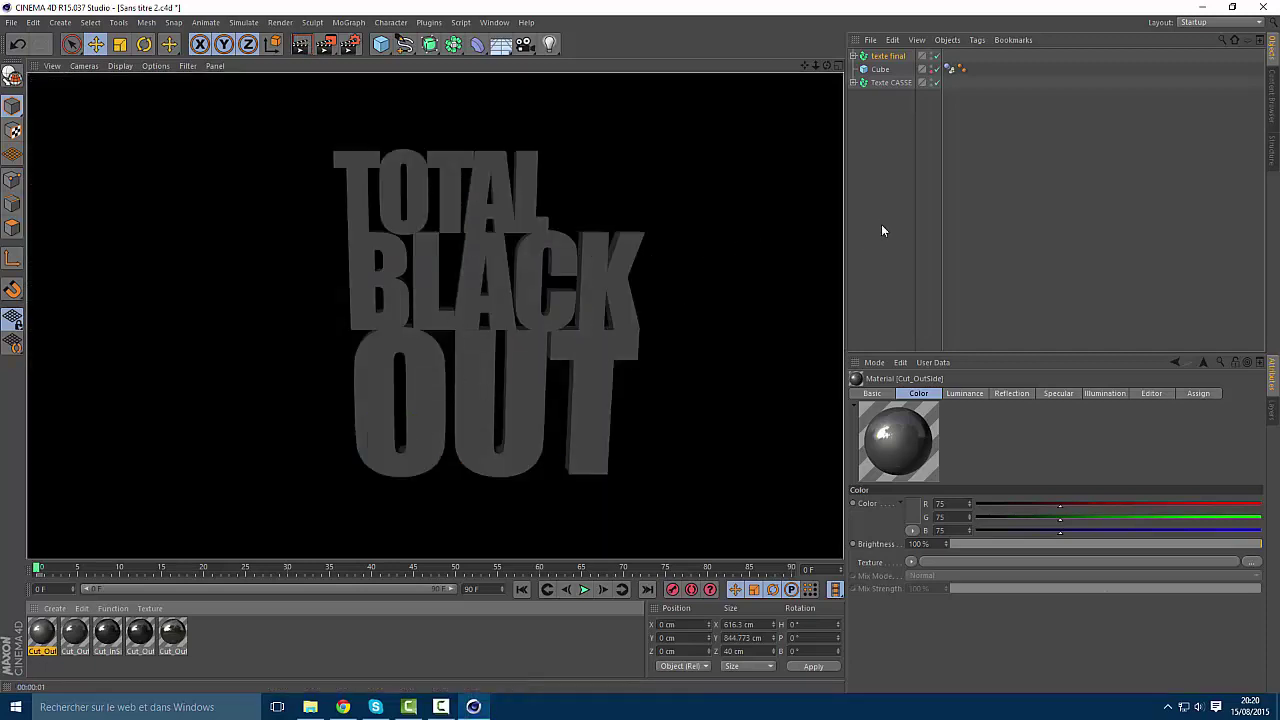
click(884, 205)
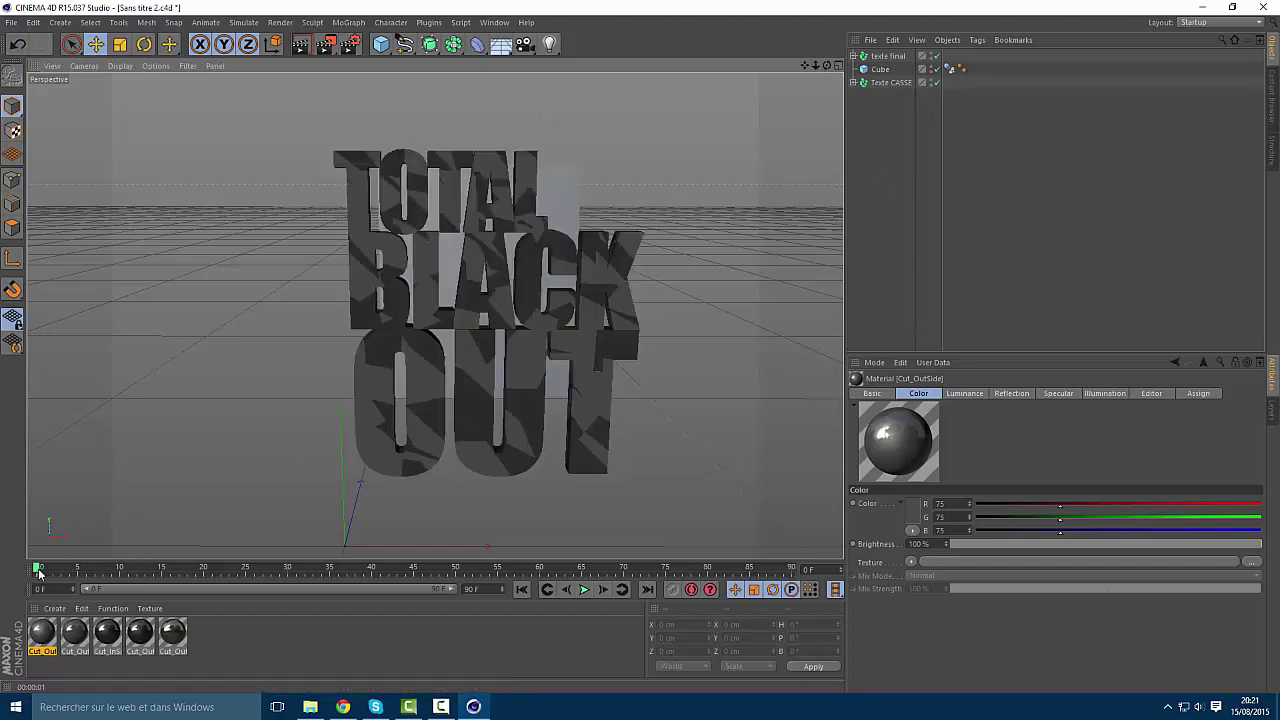
Play the shattering animation from frame 47 to around frame 76 and hide the collider cube in the viewport
drag(39, 572, 430, 575)
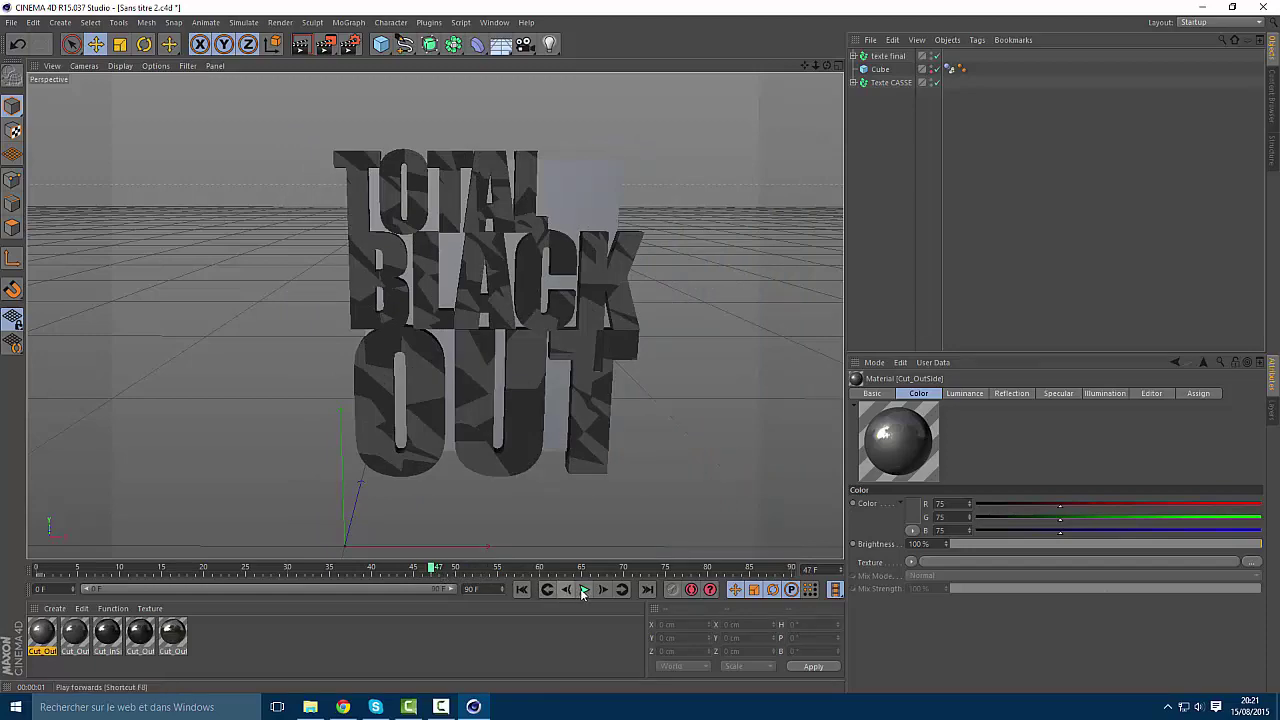
click(583, 591)
click(583, 594)
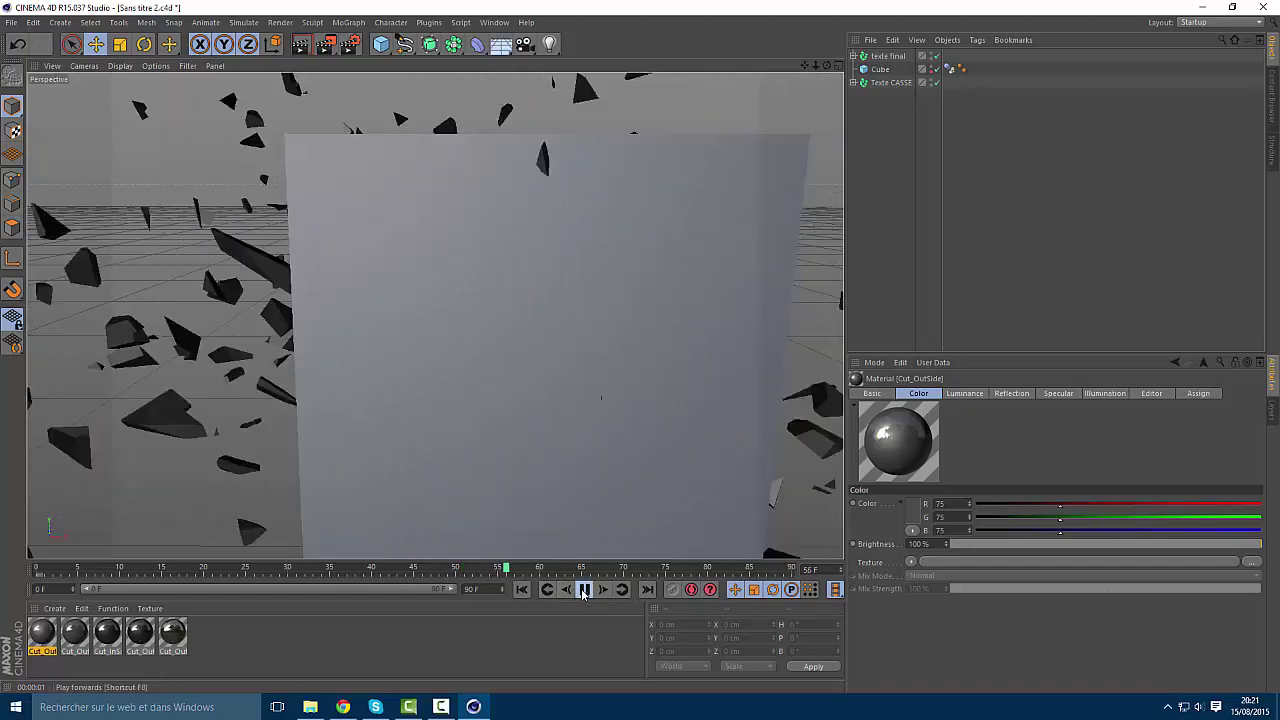
click(586, 591)
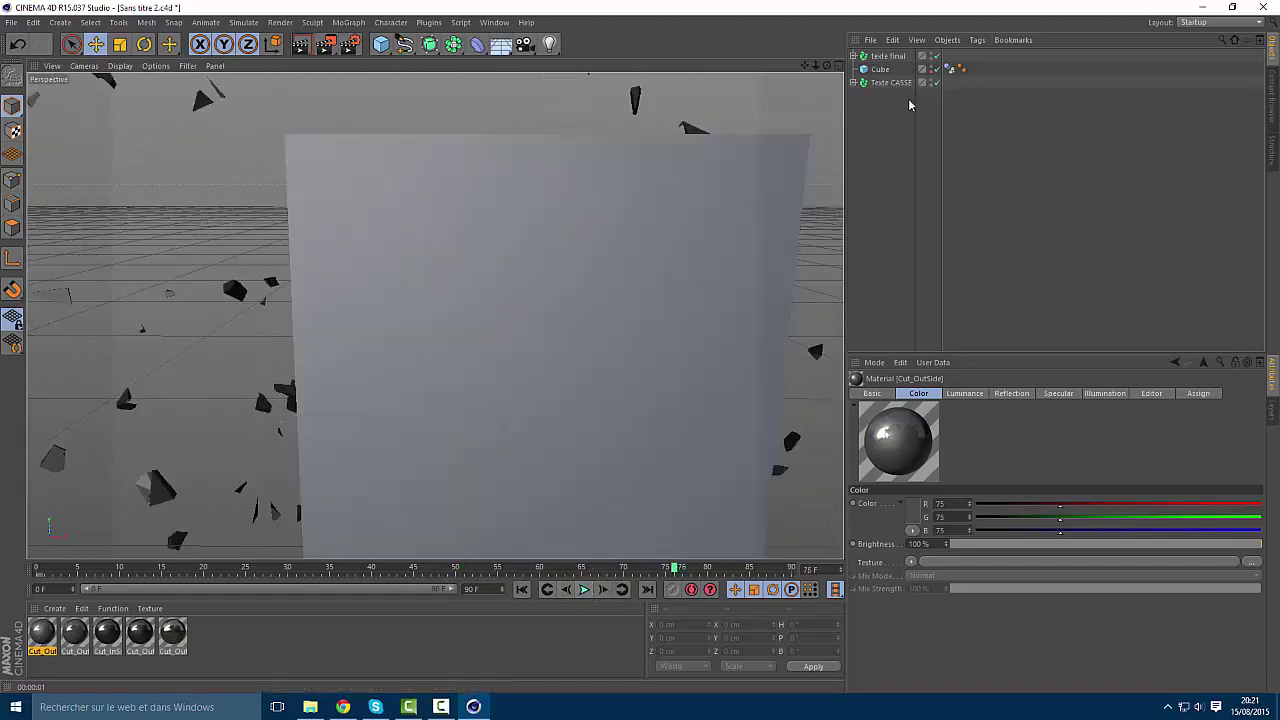
click(932, 67)
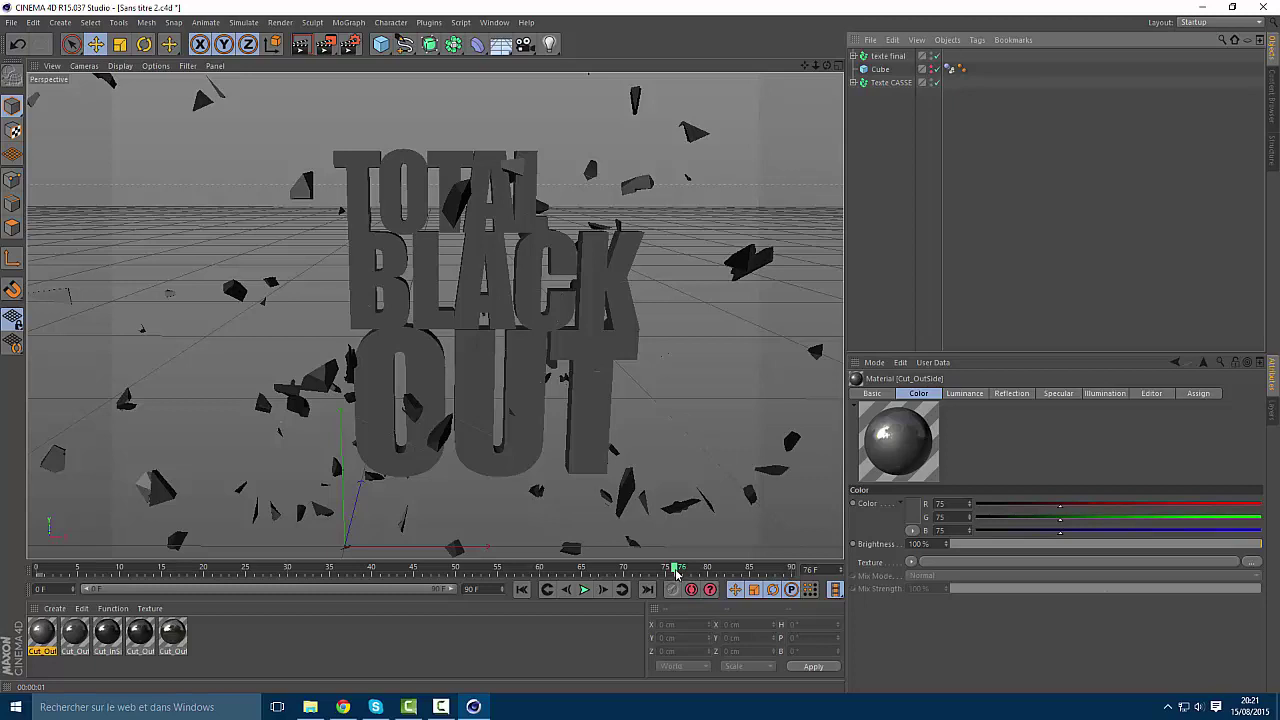
Replay the animation in short bursts from several frames around the impact to examine how the pieces reveal the final text
drag(676, 572, 472, 570)
click(582, 594)
click(582, 594)
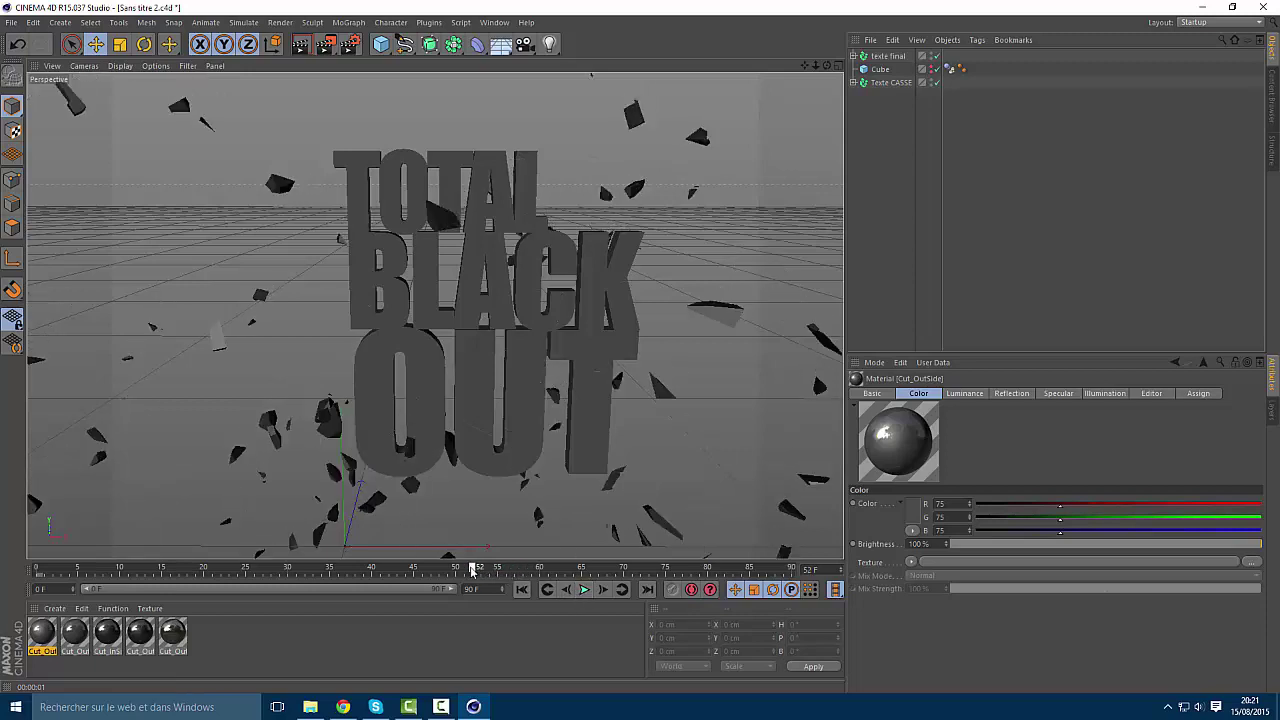
click(584, 589)
click(584, 589)
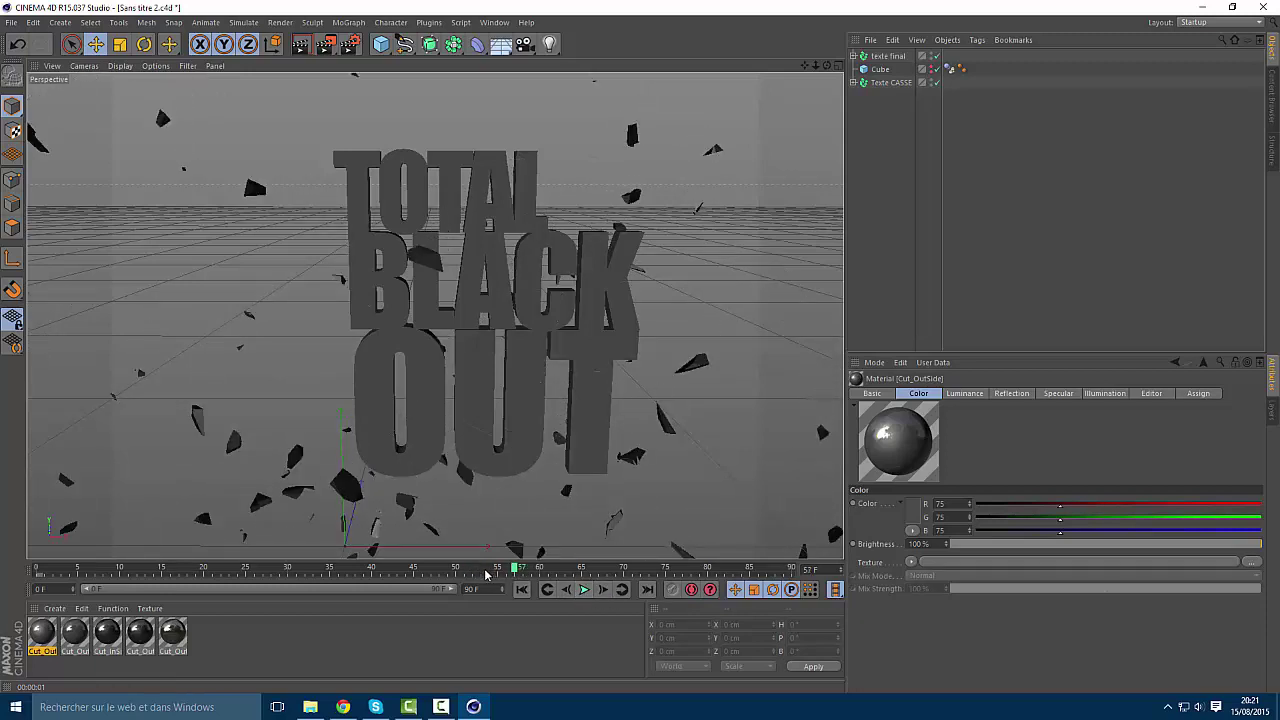
click(445, 572)
click(584, 589)
click(584, 589)
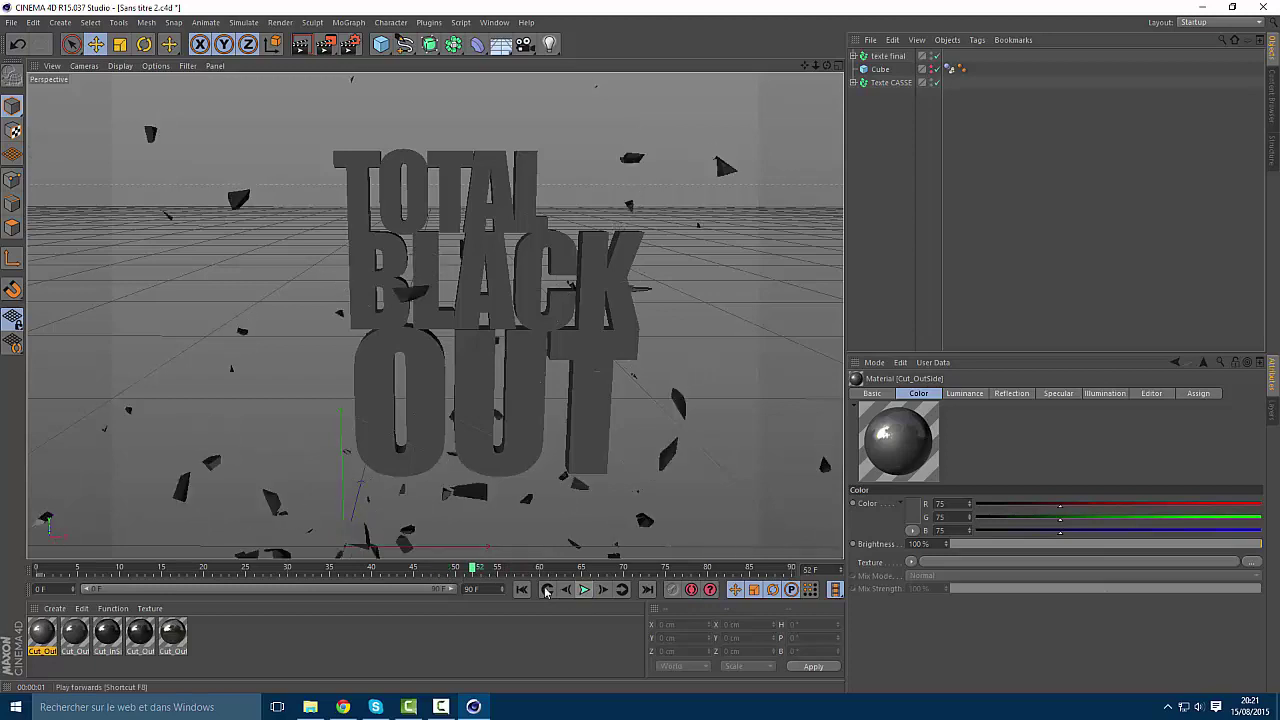
click(395, 569)
click(584, 589)
click(585, 589)
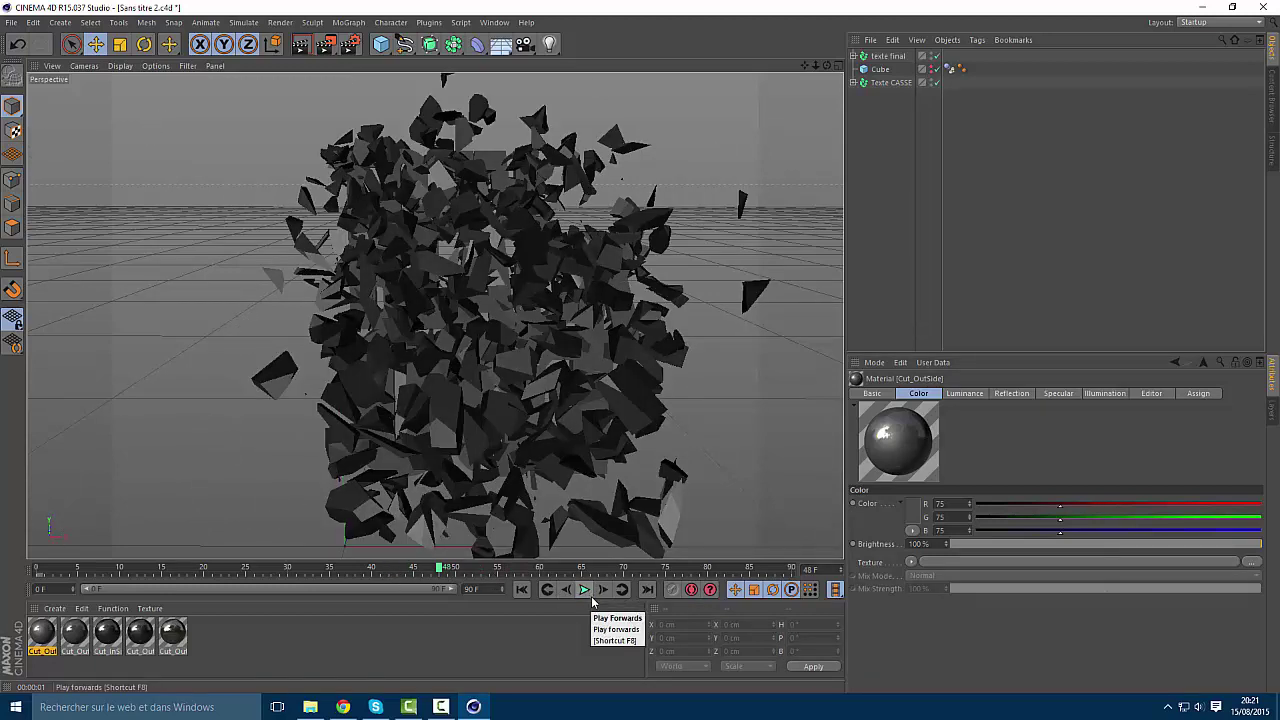
Select the texte final fracture object and show its Basic properties with the visibility options
click(892, 57)
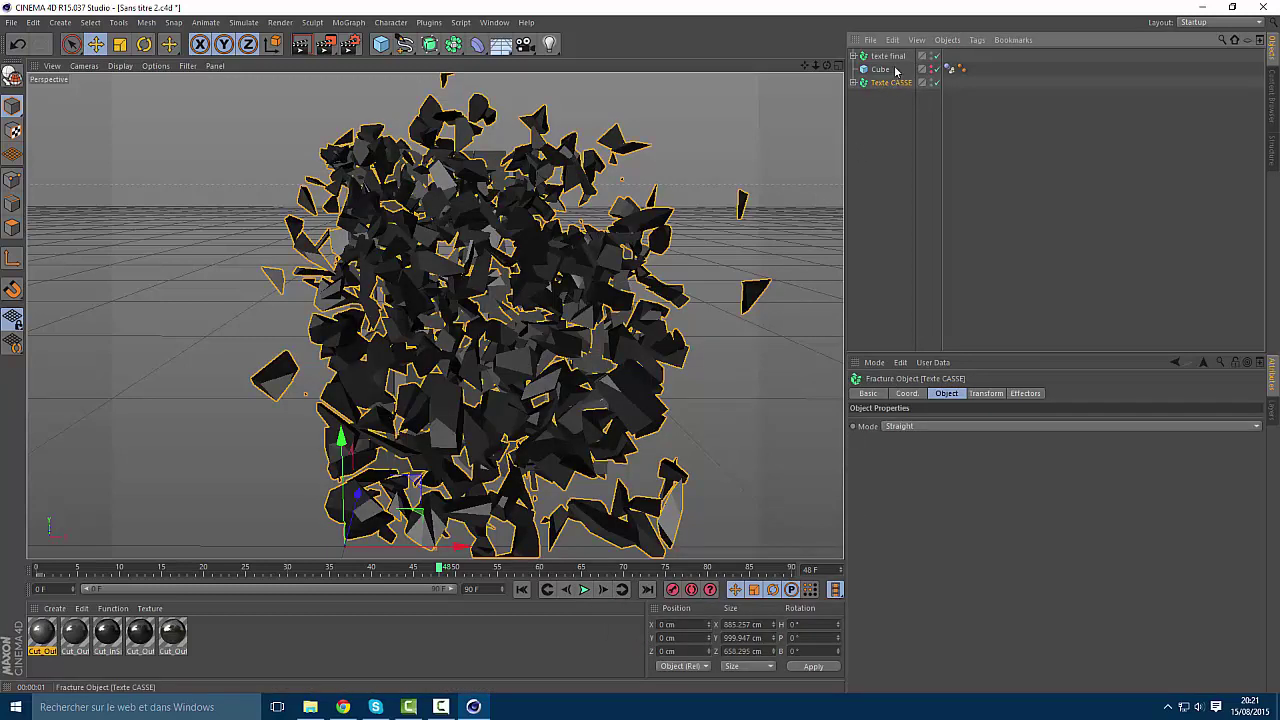
click(868, 394)
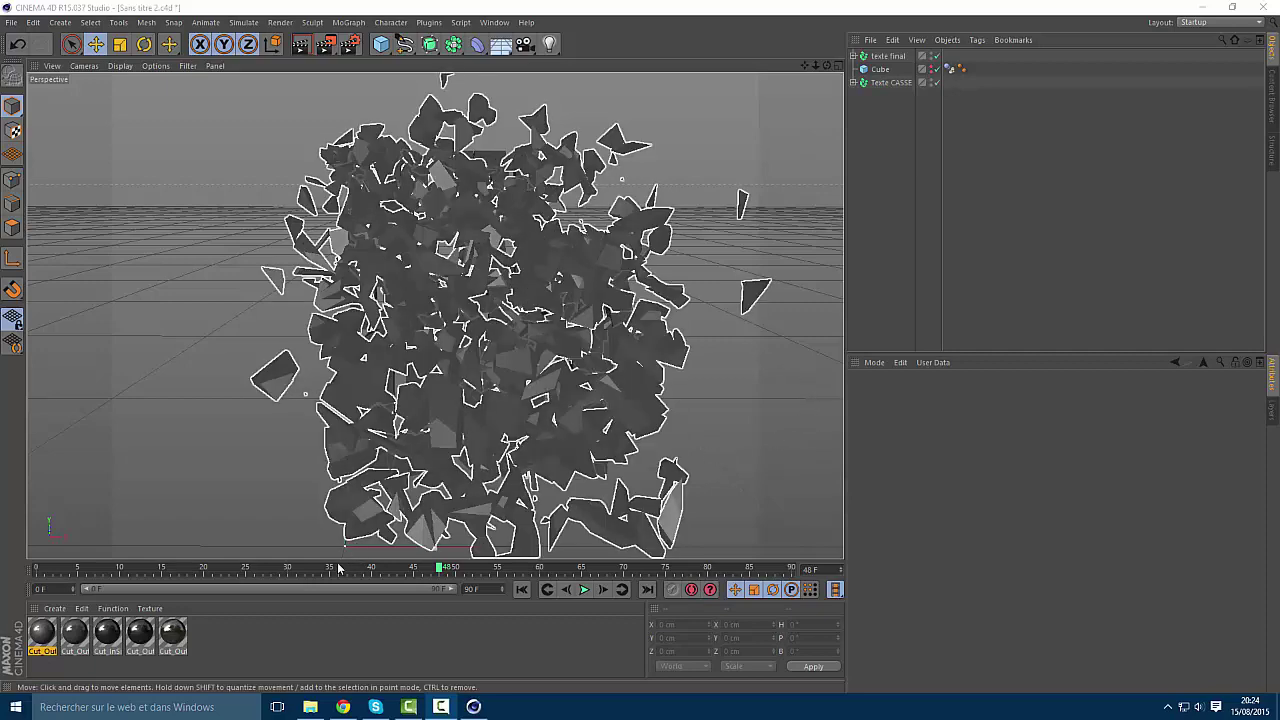
click(888, 56)
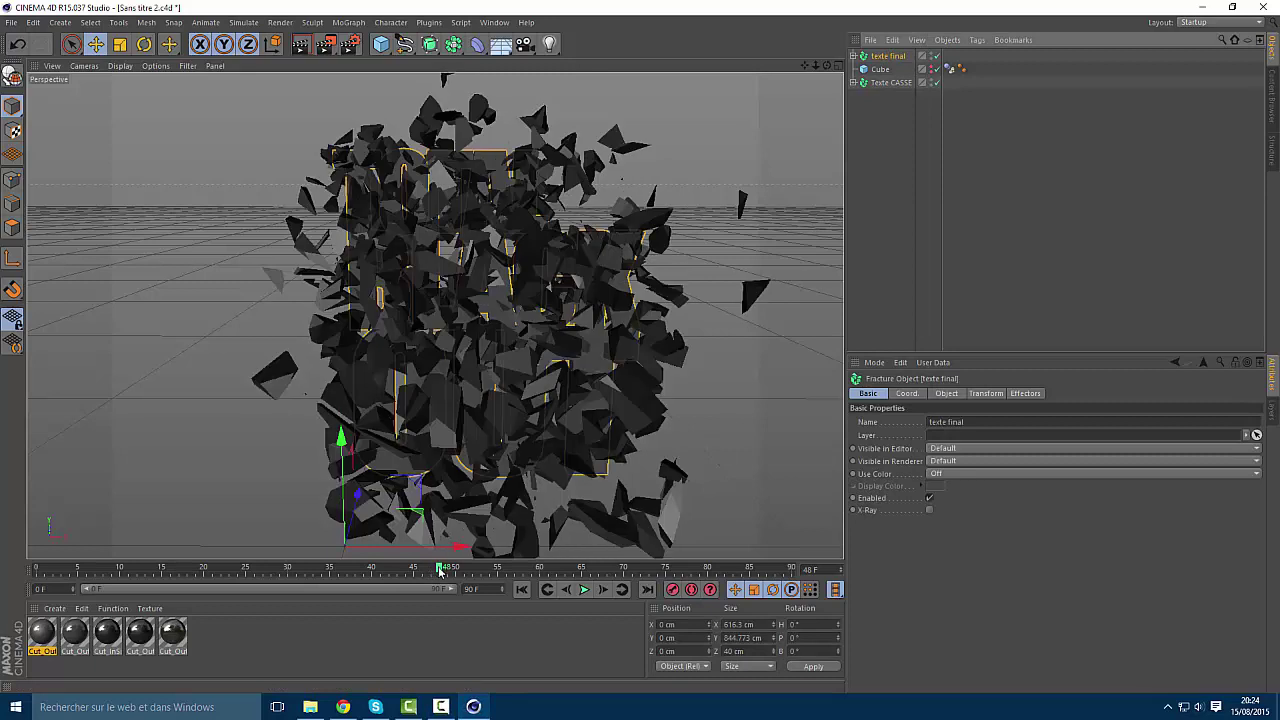
Replay the simulation from frame 0 and pause at frame 47 to examine when the final text should appear
click(440, 568)
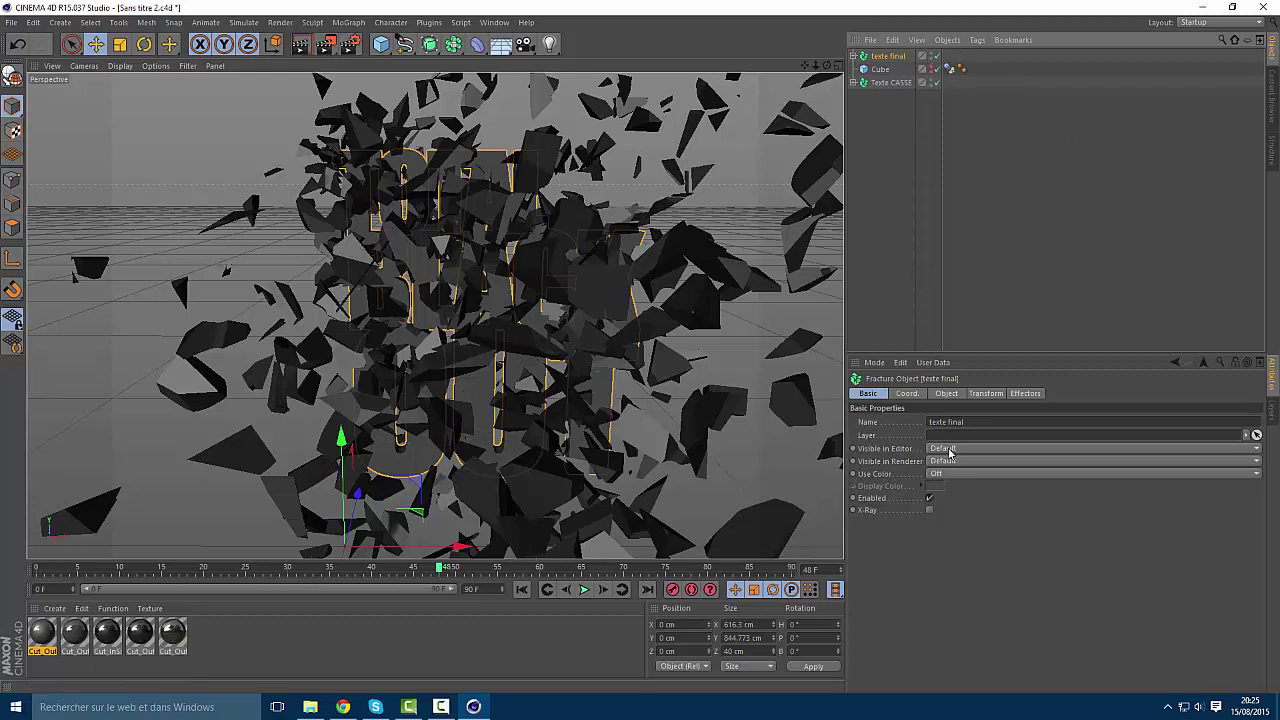
click(427, 571)
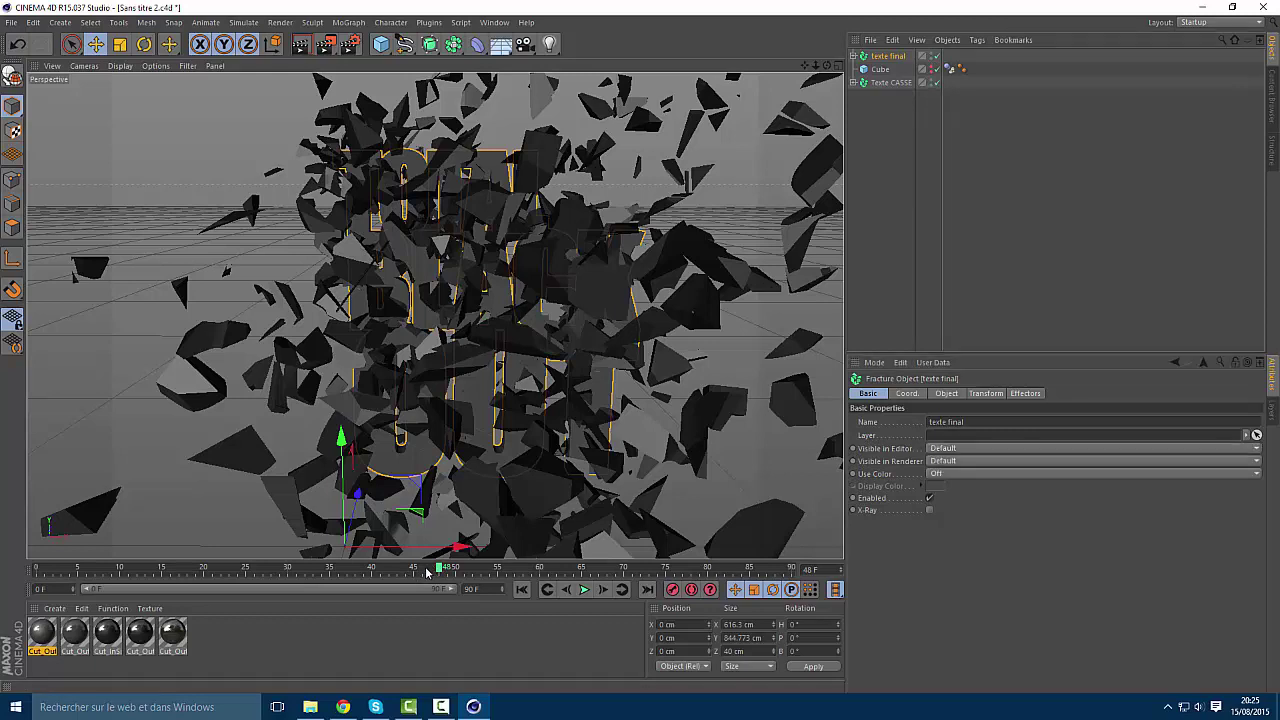
click(584, 589)
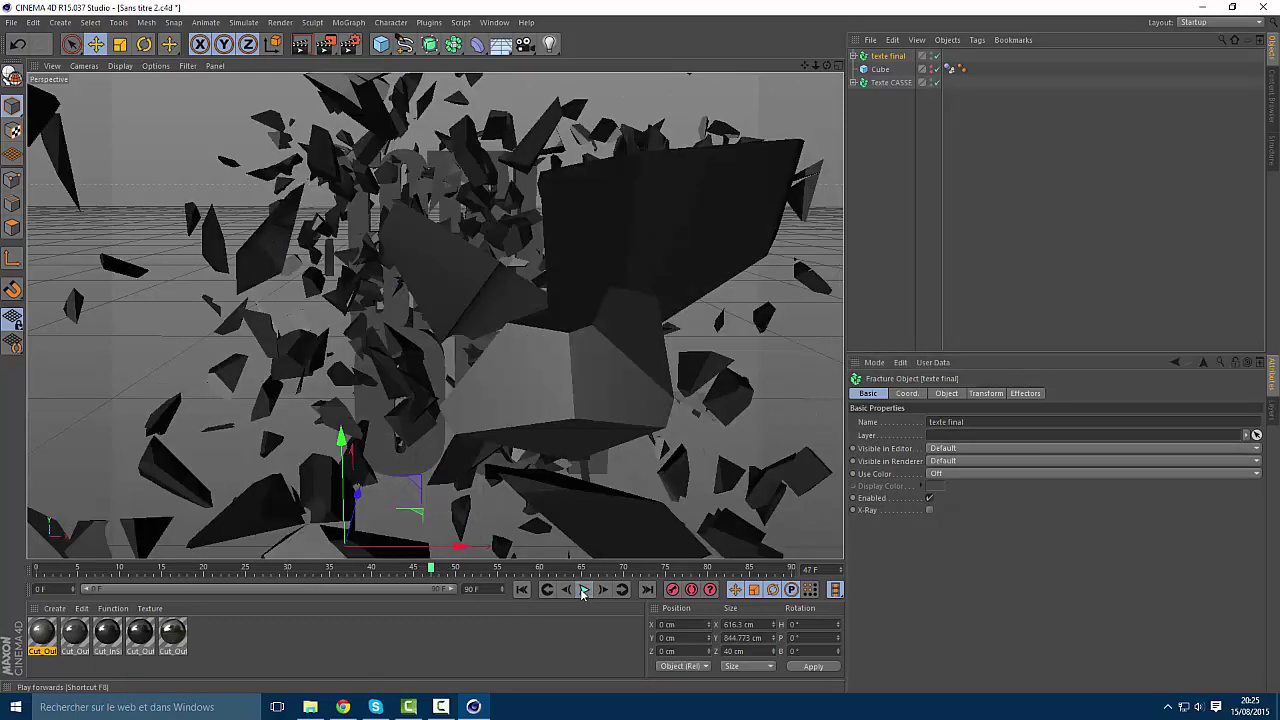
click(354, 569)
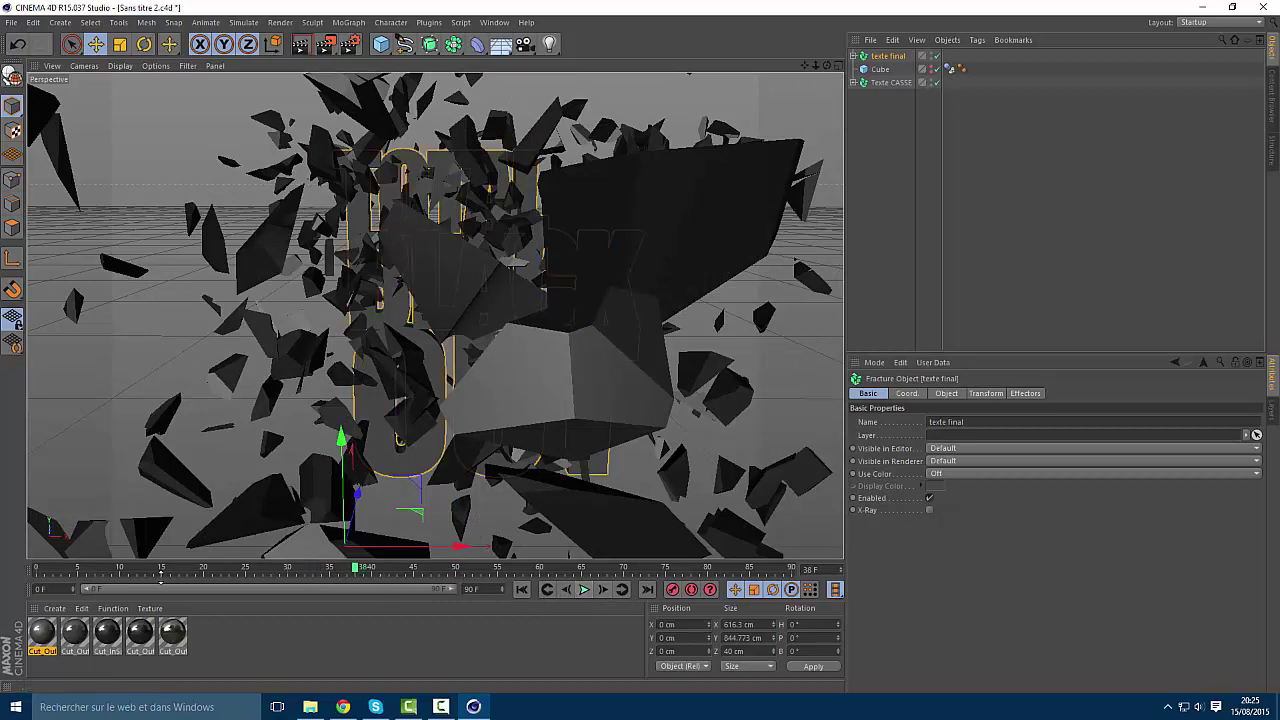
click(37, 569)
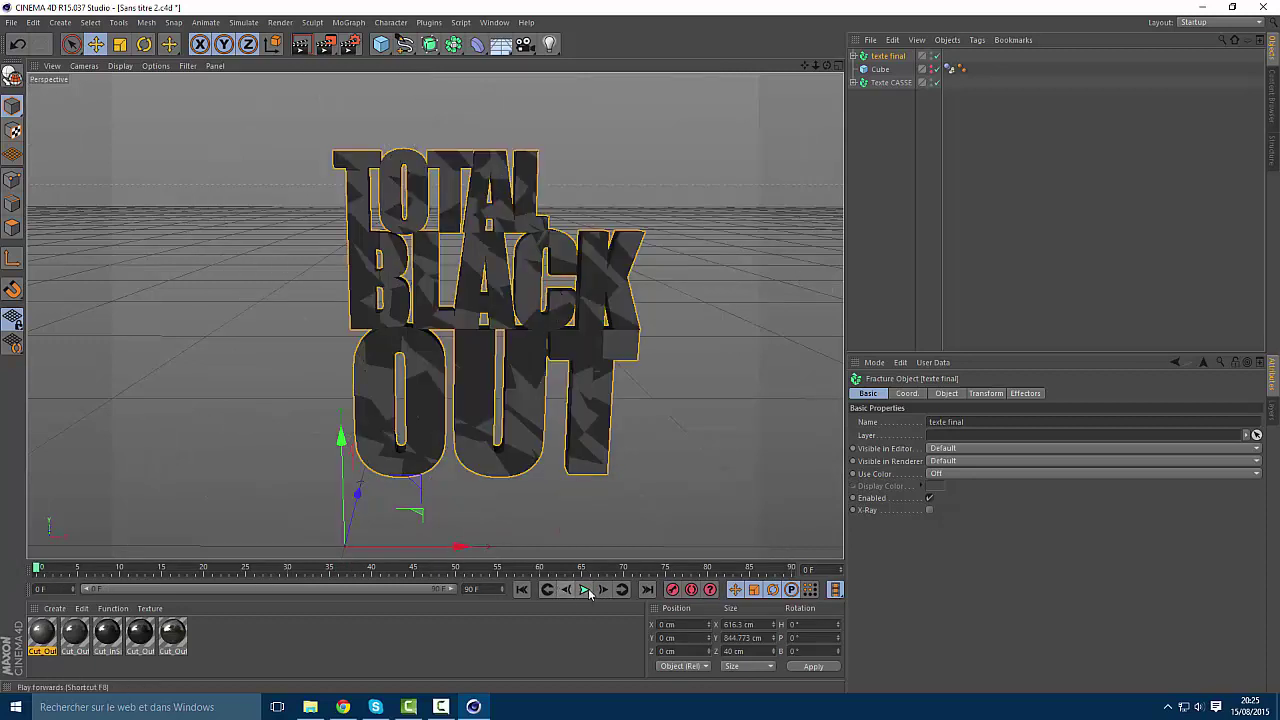
click(585, 589)
click(586, 589)
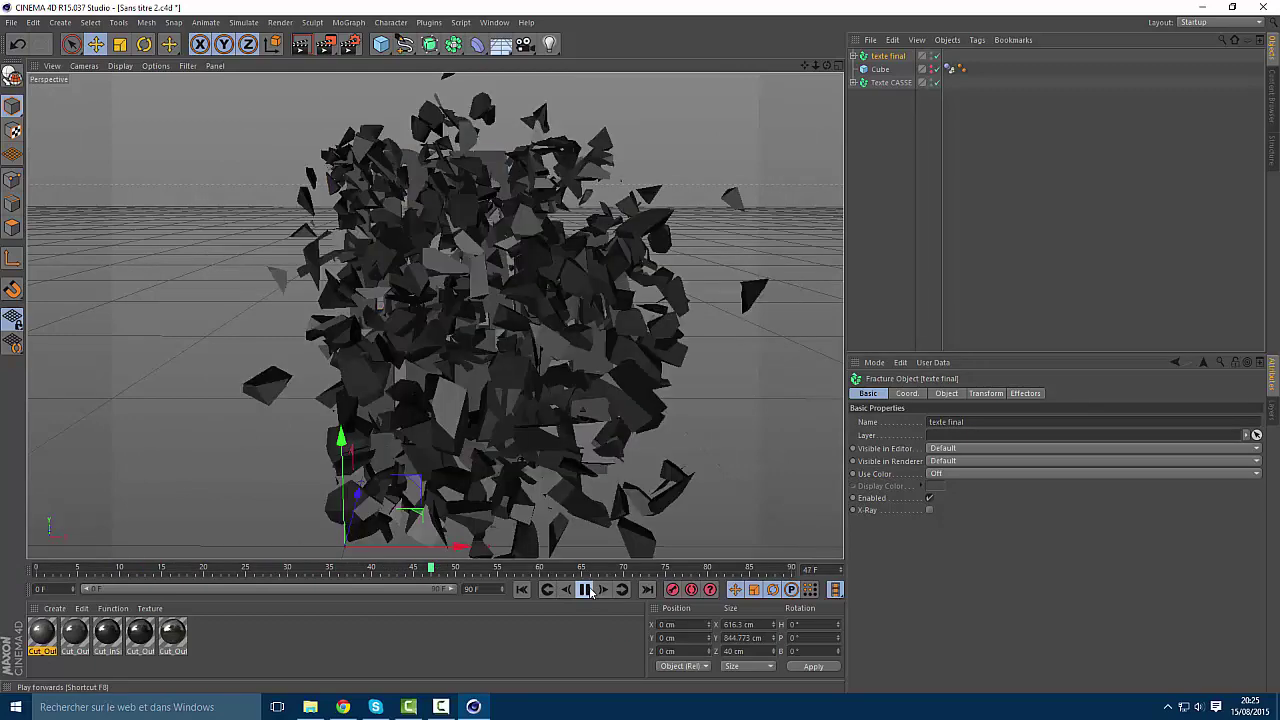
Examine the shattered pieces inside the Texte CASSE fracture and the collider cube's Basic properties at frame 47
click(432, 569)
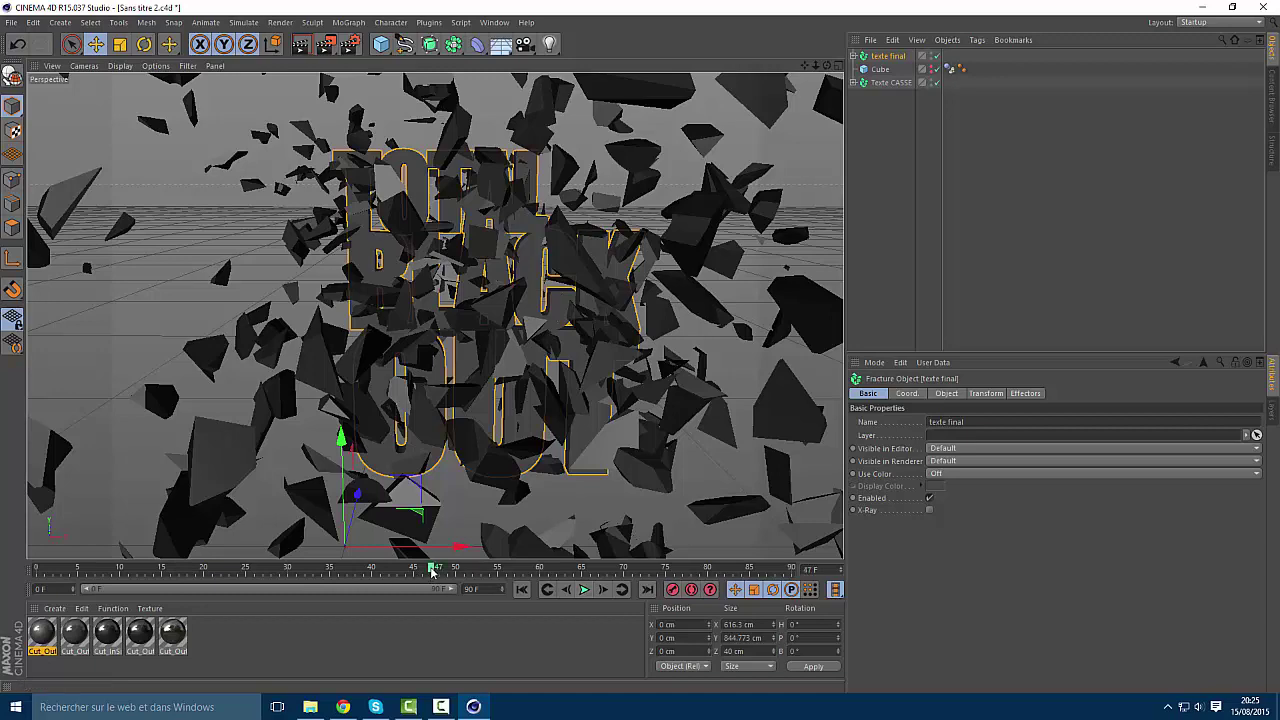
click(890, 83)
click(854, 83)
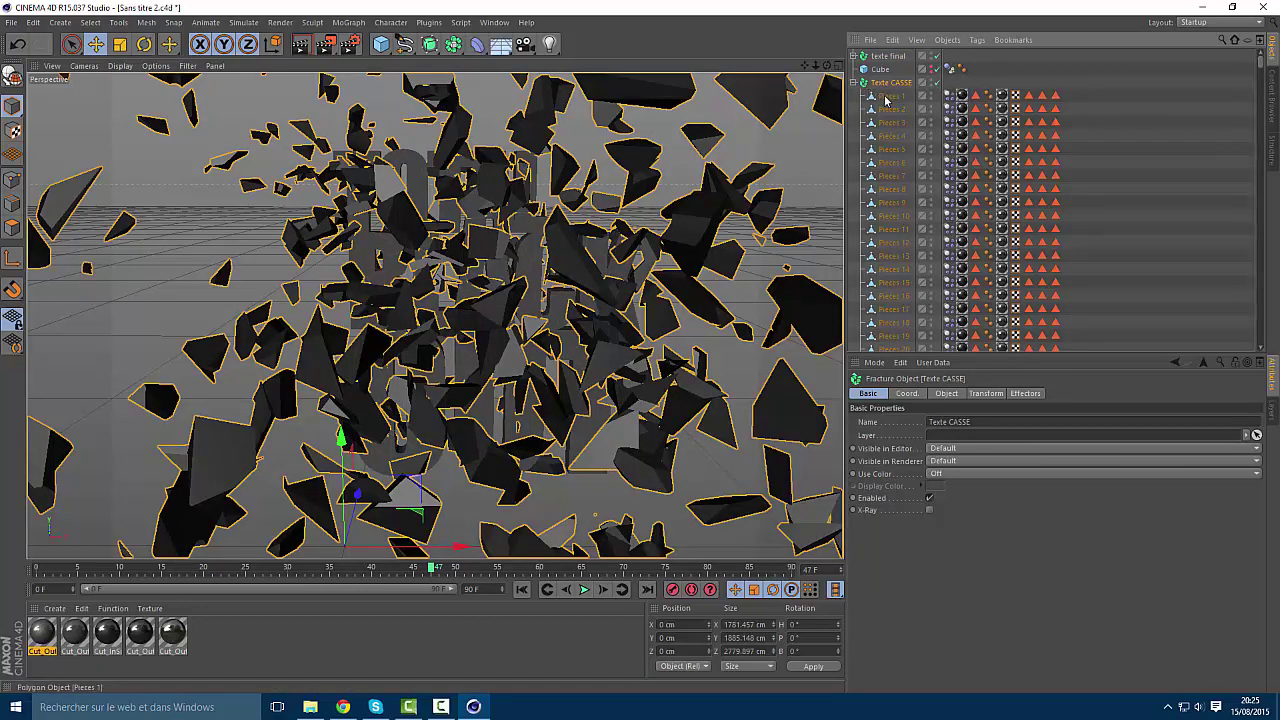
click(854, 83)
click(880, 69)
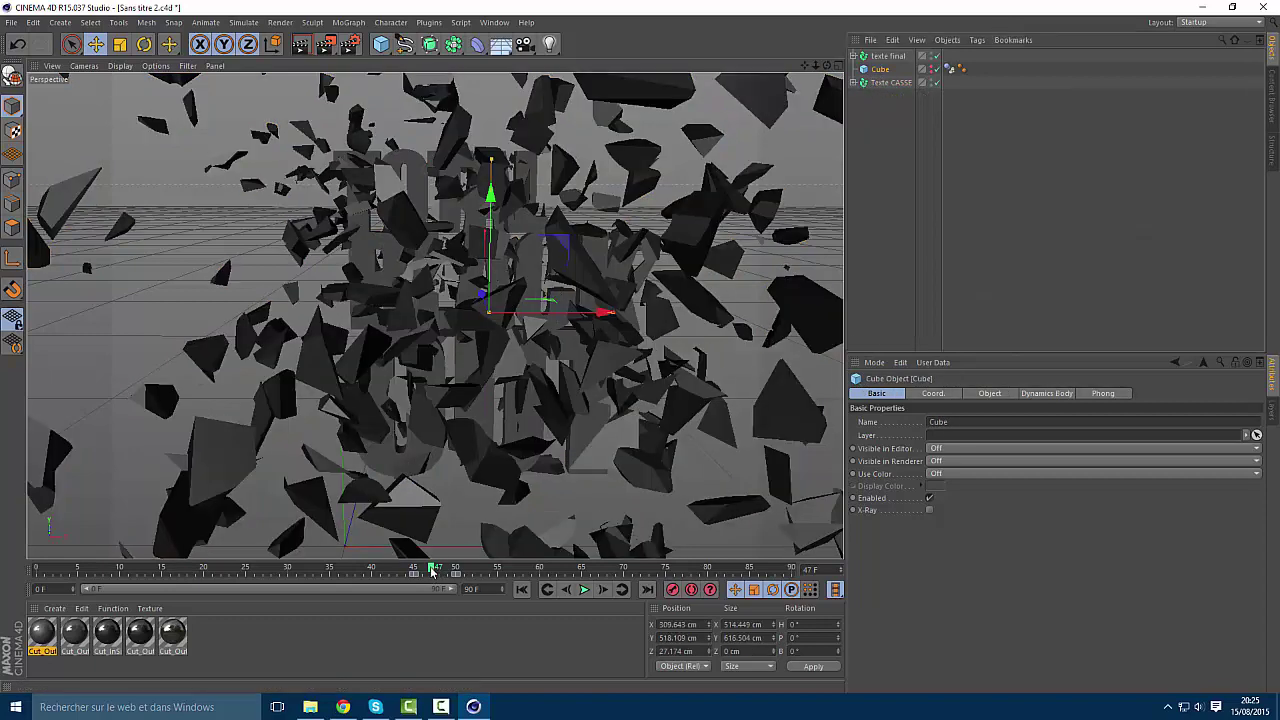
Make the collider cube visible in the editor, view the impact from another angle and move the timeline to frame 46
drag(431, 571, 433, 571)
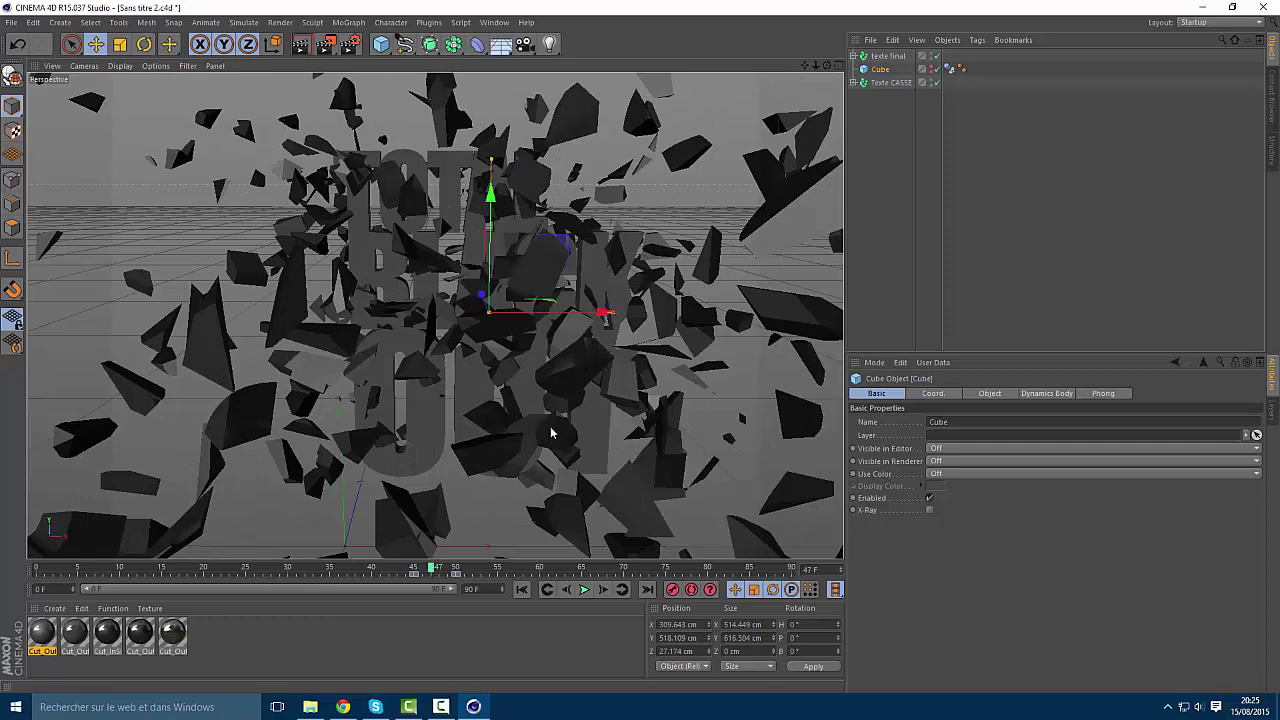
click(928, 66)
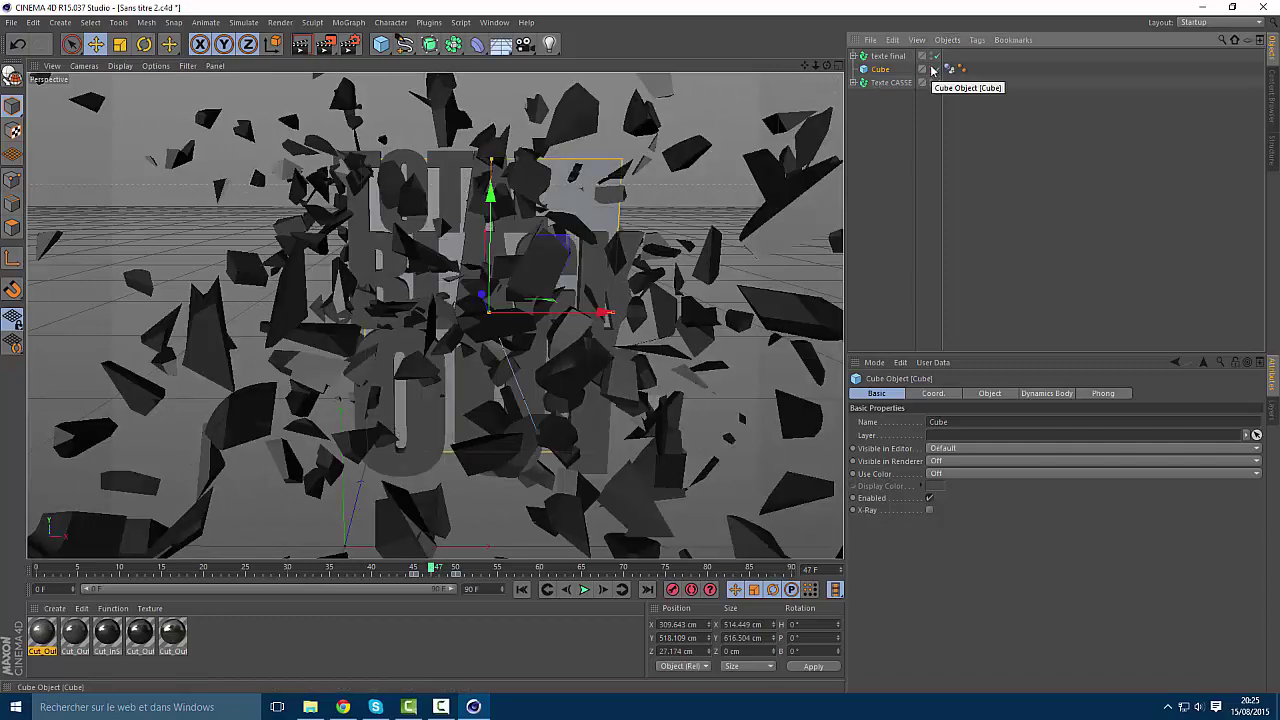
drag(828, 66, 742, 72)
drag(437, 568, 424, 569)
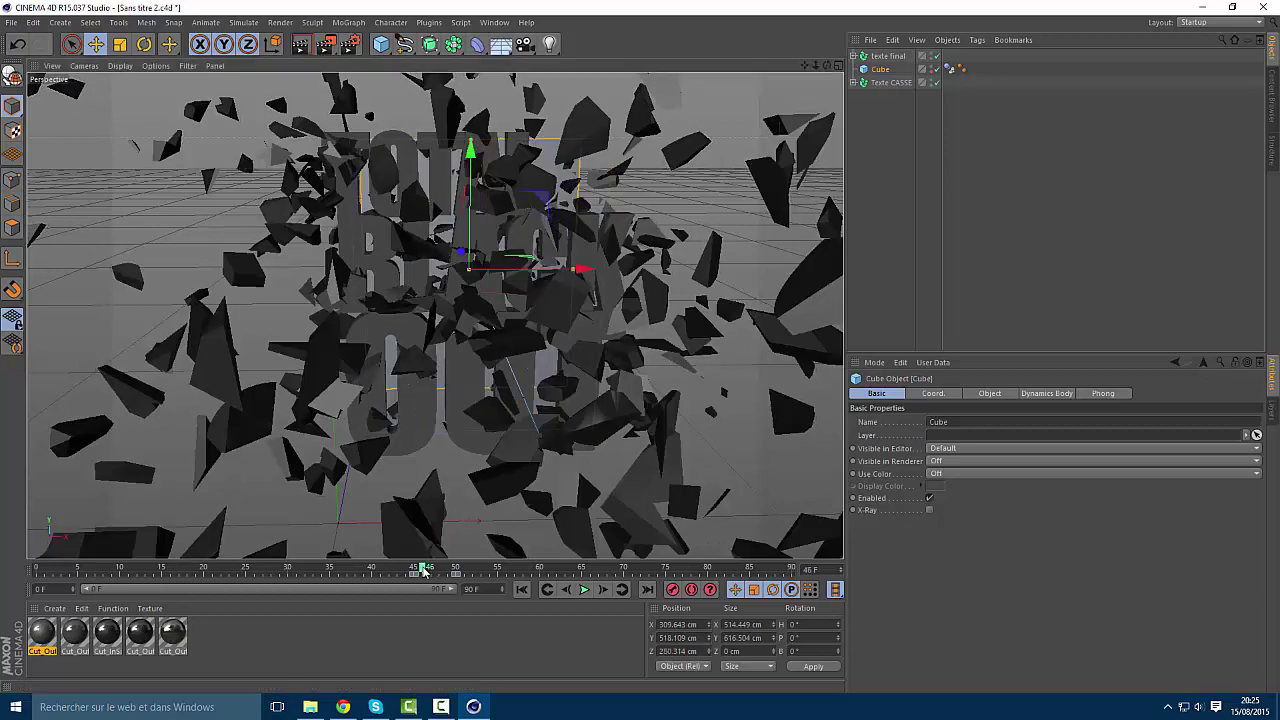
Set the texte final fracture's editor and renderer visibility to Off and keyframe both at frame 46
click(885, 57)
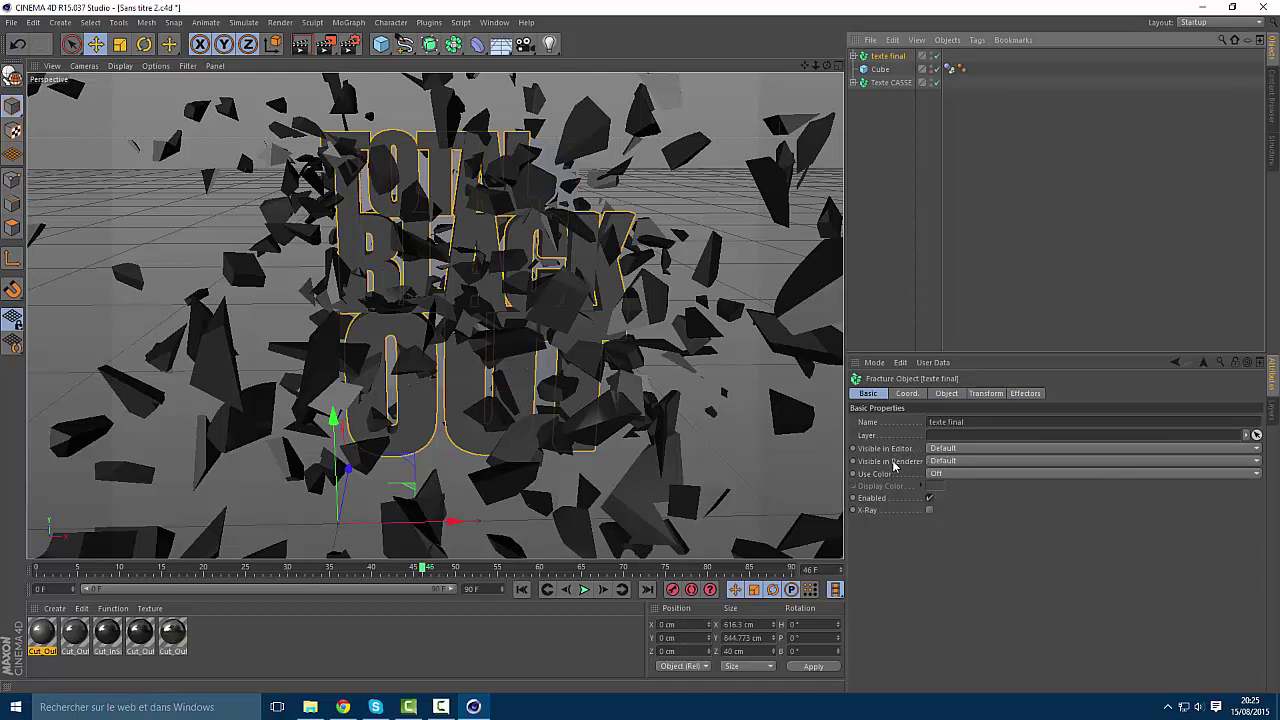
click(955, 473)
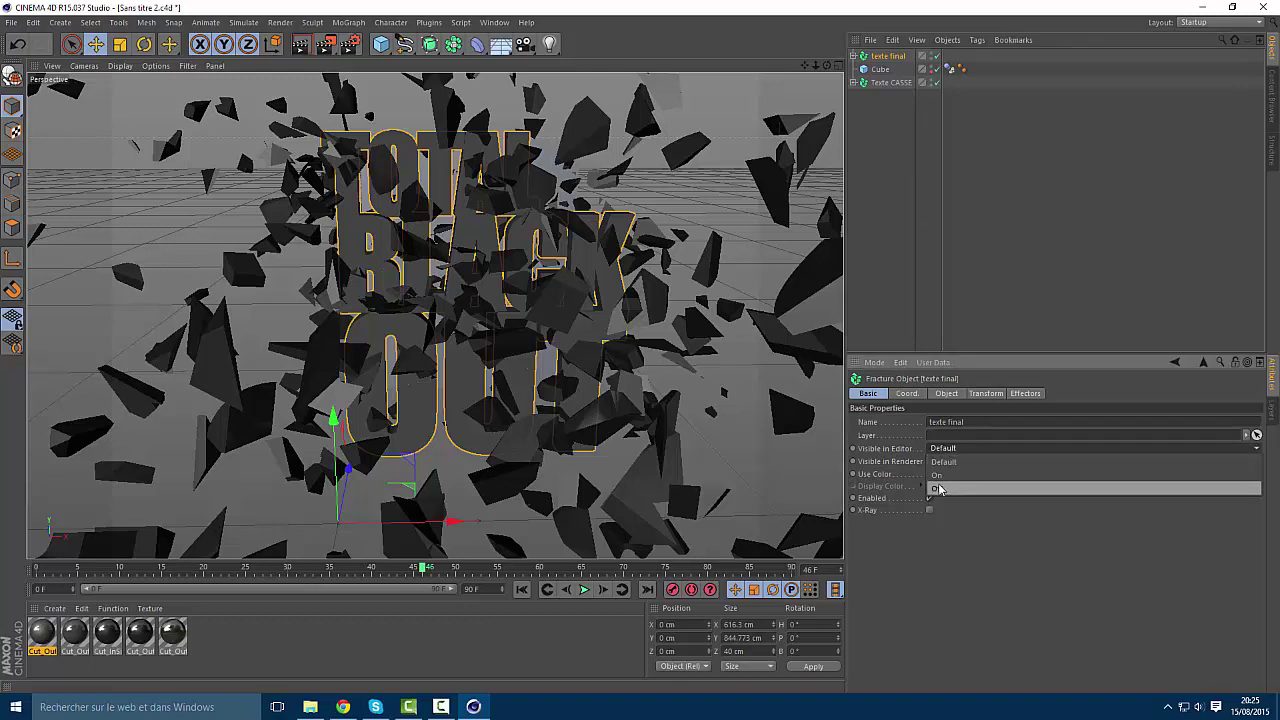
click(940, 488)
click(955, 461)
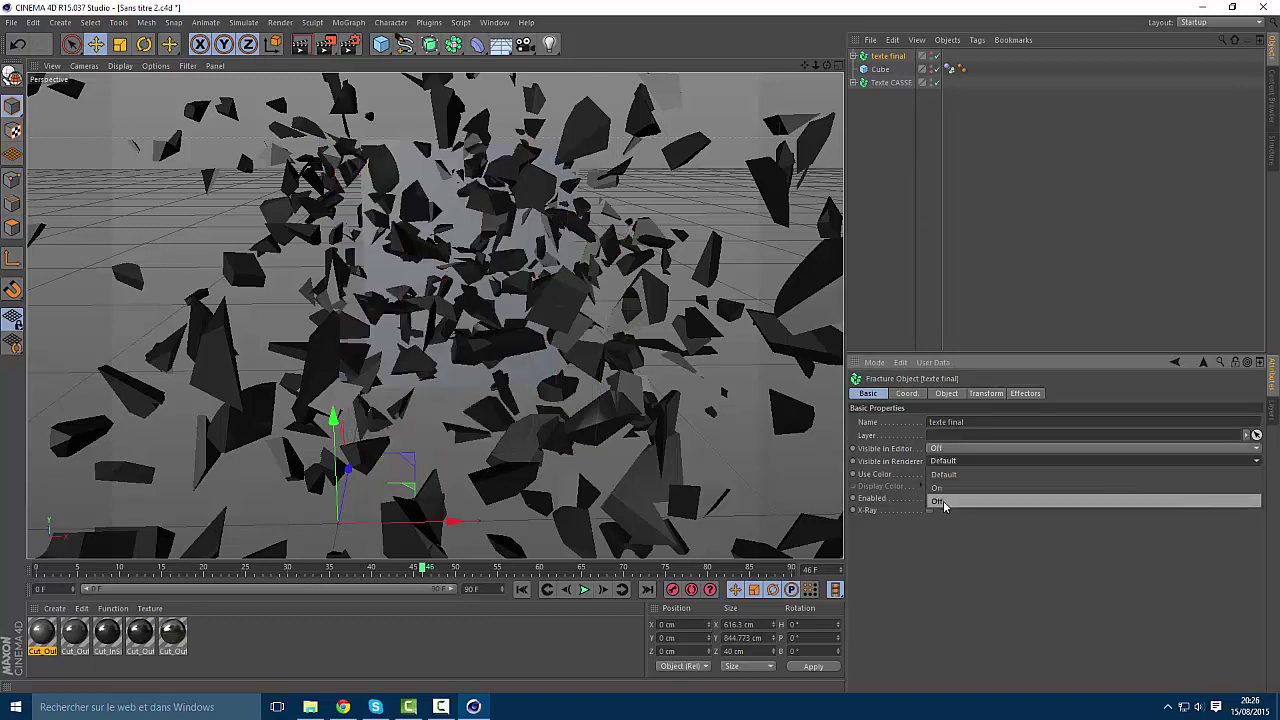
click(943, 501)
ctrl+click(854, 449)
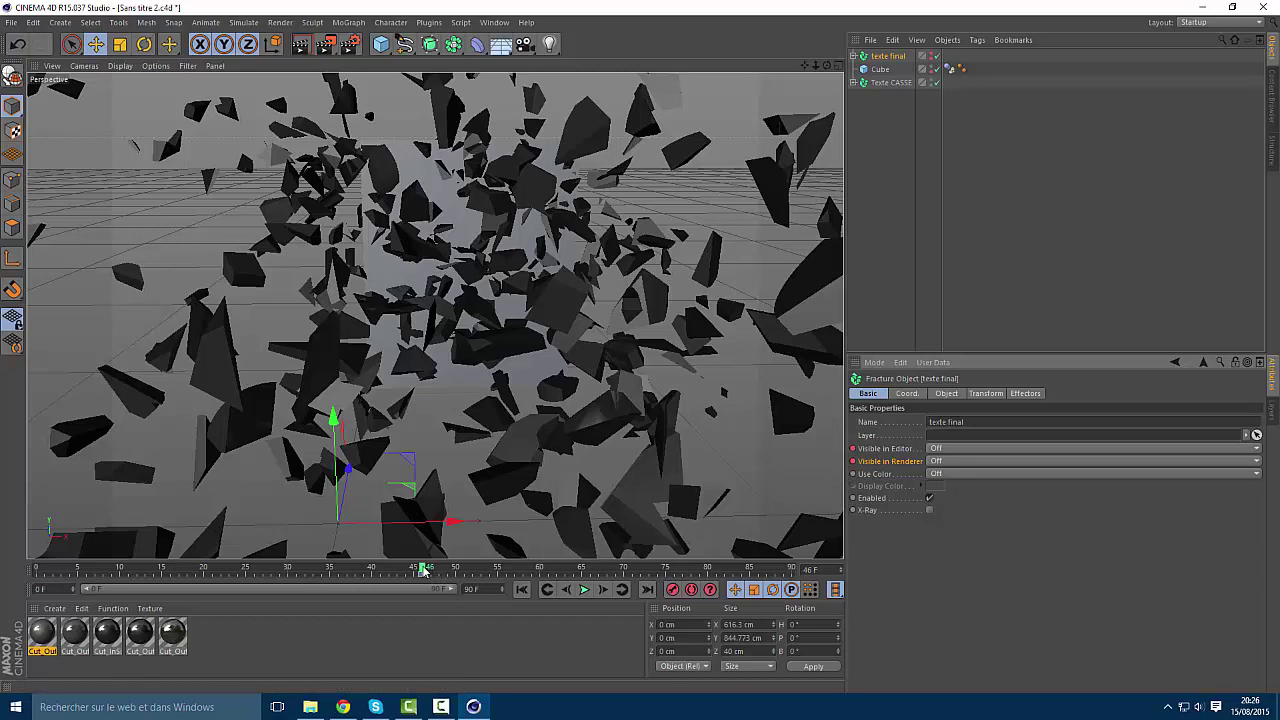
At frame 47, set the texte final fracture's editor and renderer visibility to On and keyframe both
drag(427, 570, 433, 569)
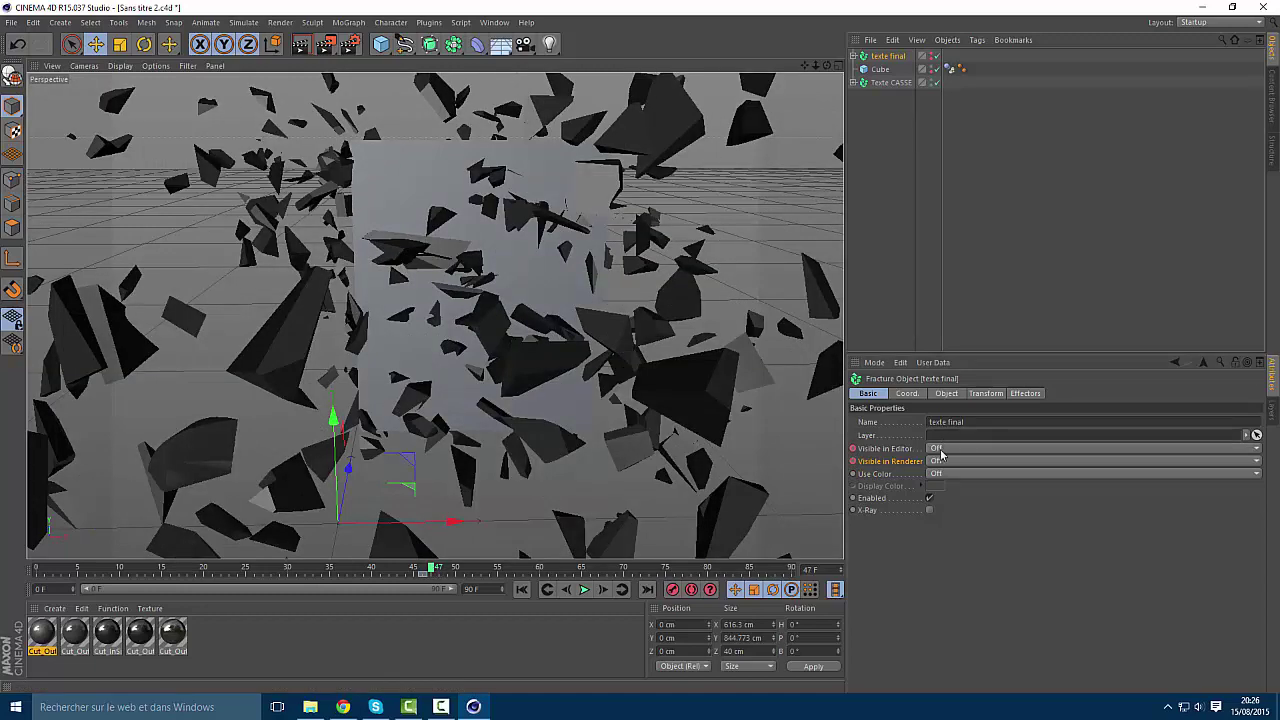
click(943, 448)
click(945, 474)
click(940, 461)
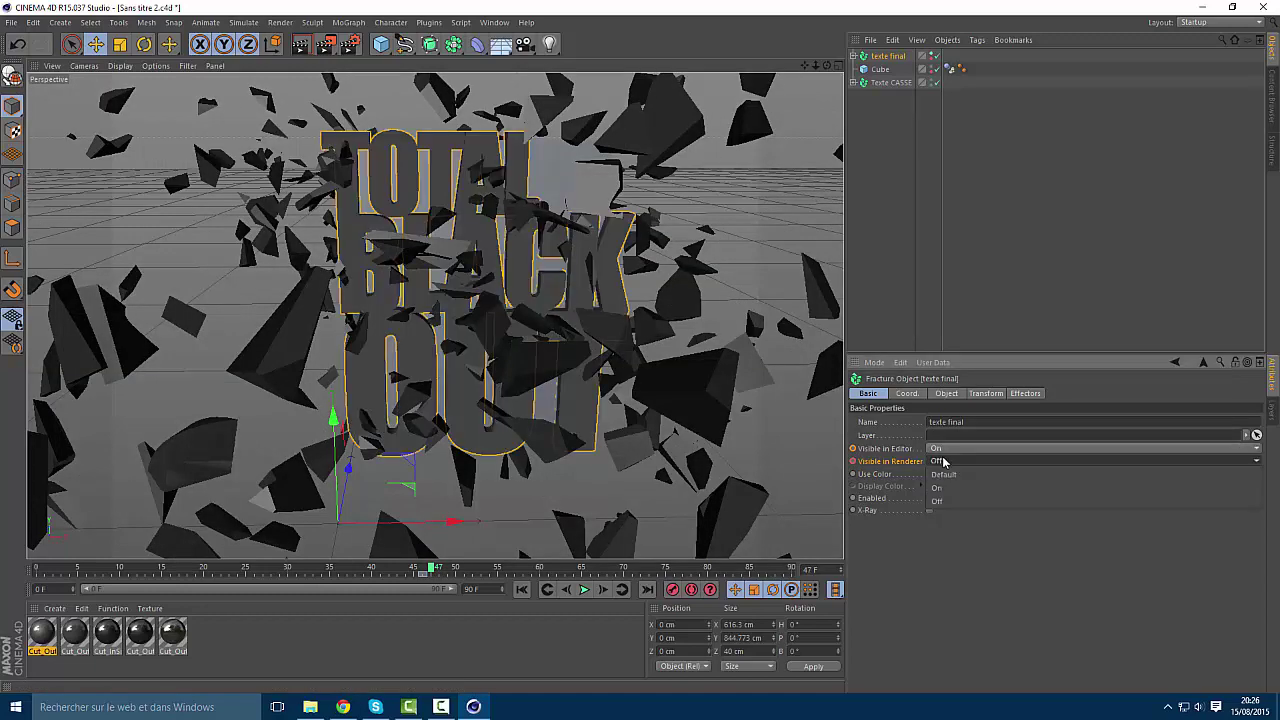
click(945, 487)
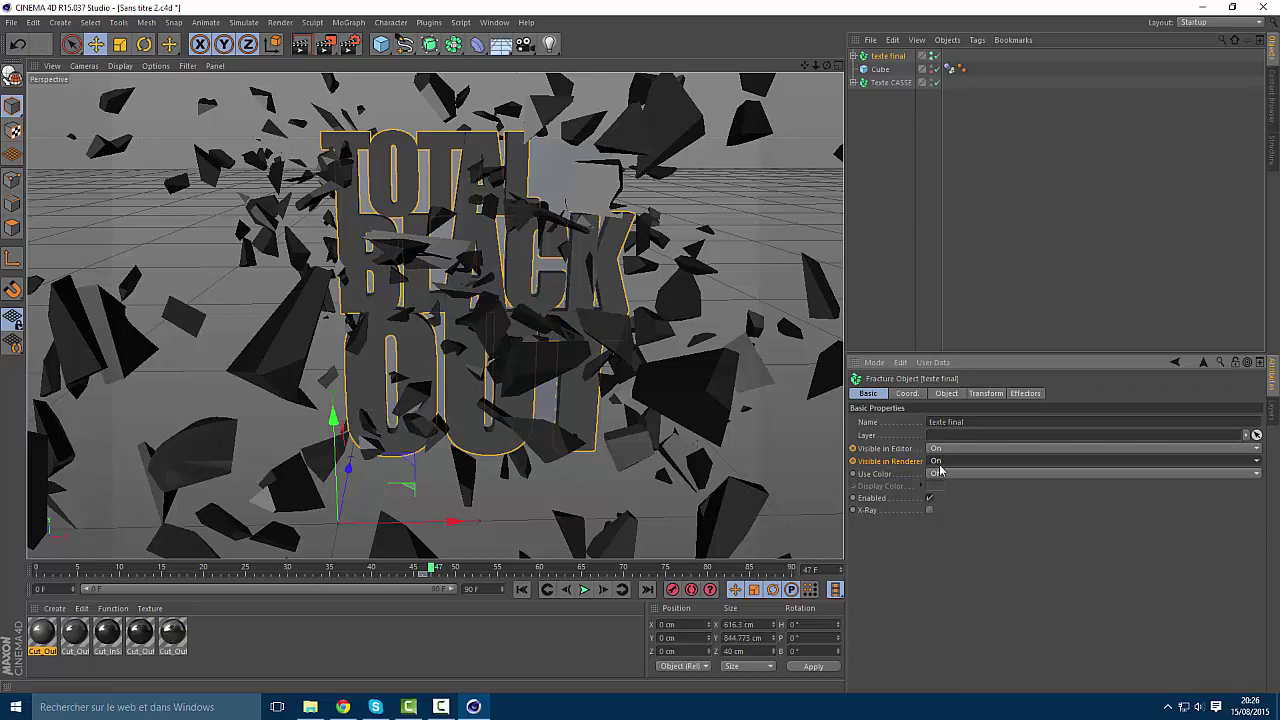
click(853, 448)
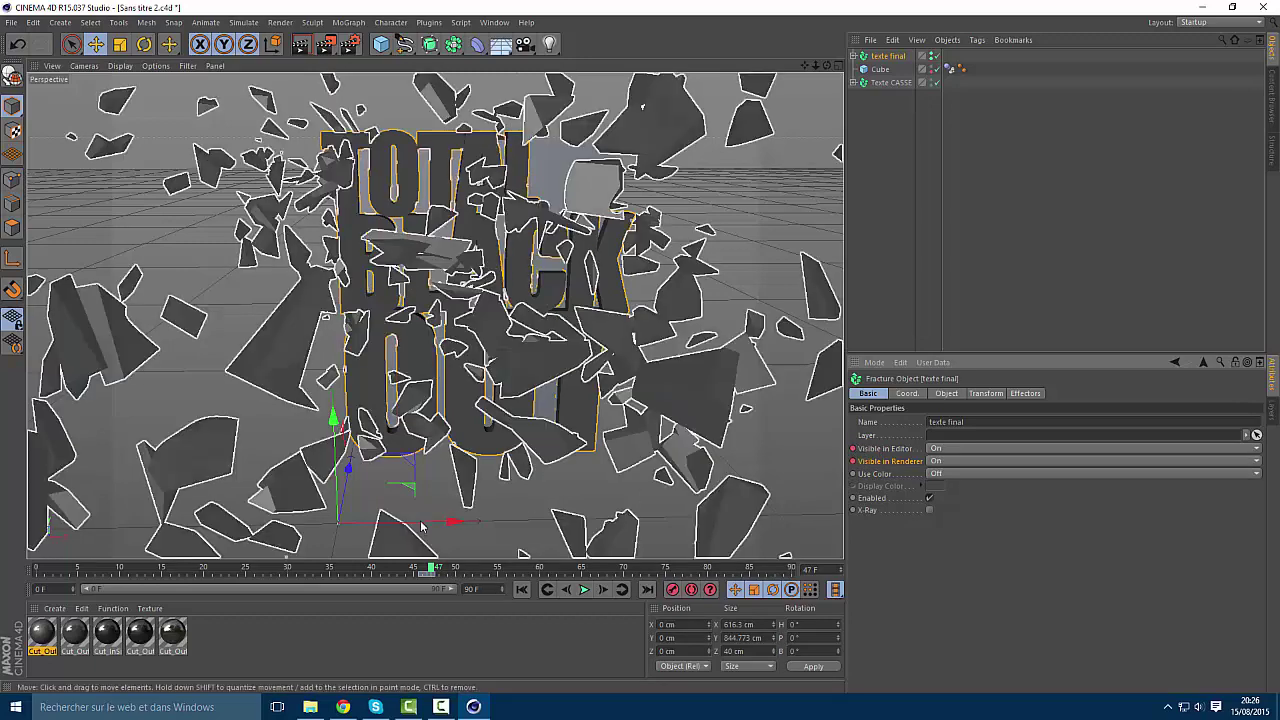
Scrub back across the visibility keyframes, hide the collider cube in the editor again and return to frame 0
click(424, 568)
click(416, 569)
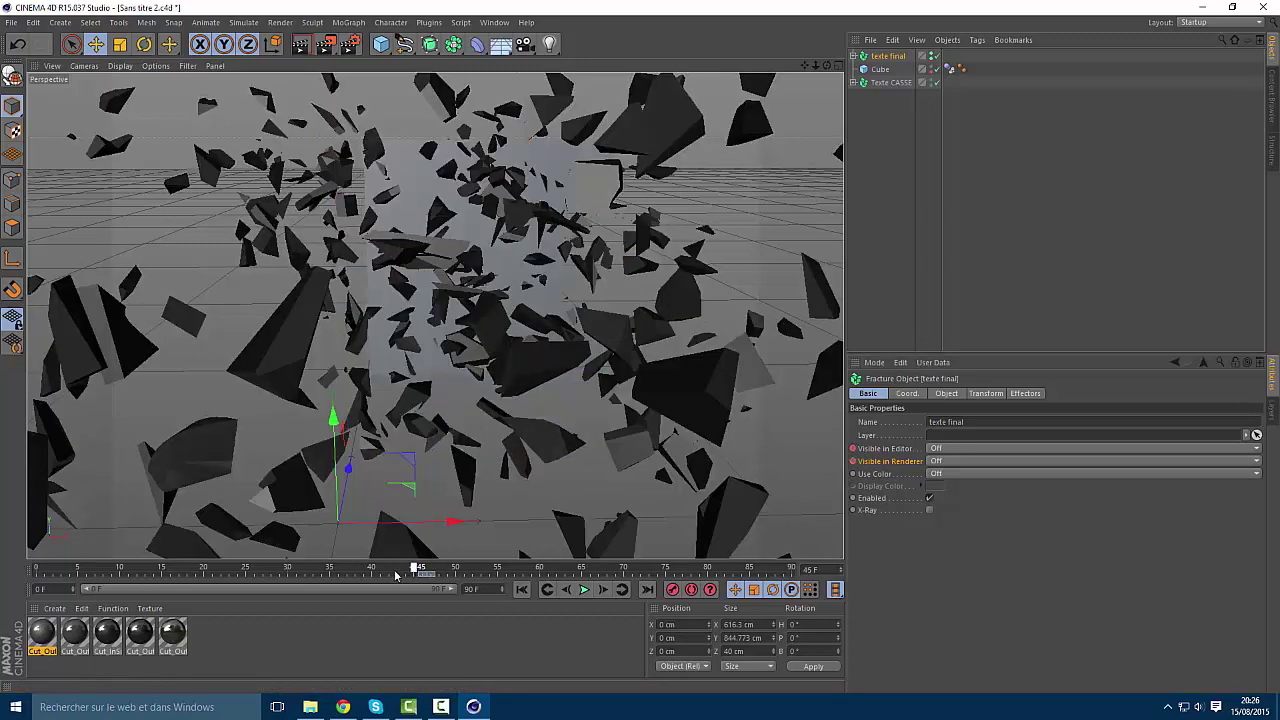
drag(228, 577, 221, 576)
click(931, 68)
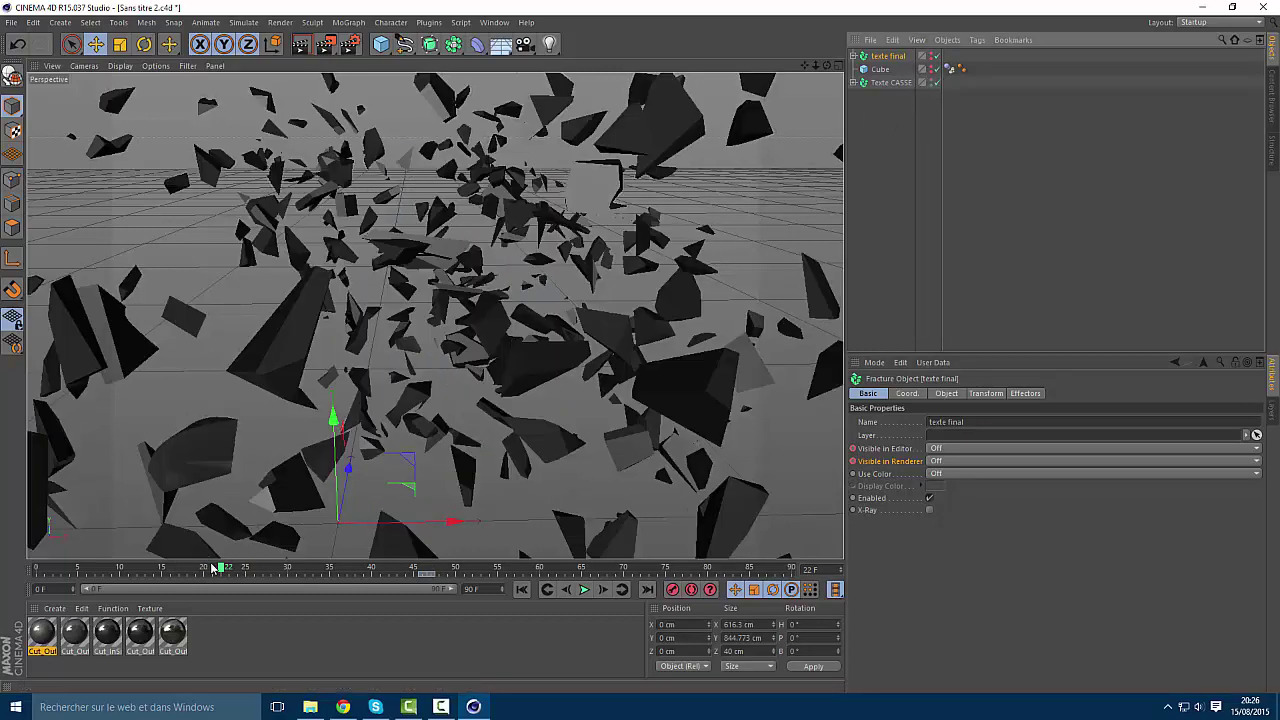
drag(220, 570, 36, 570)
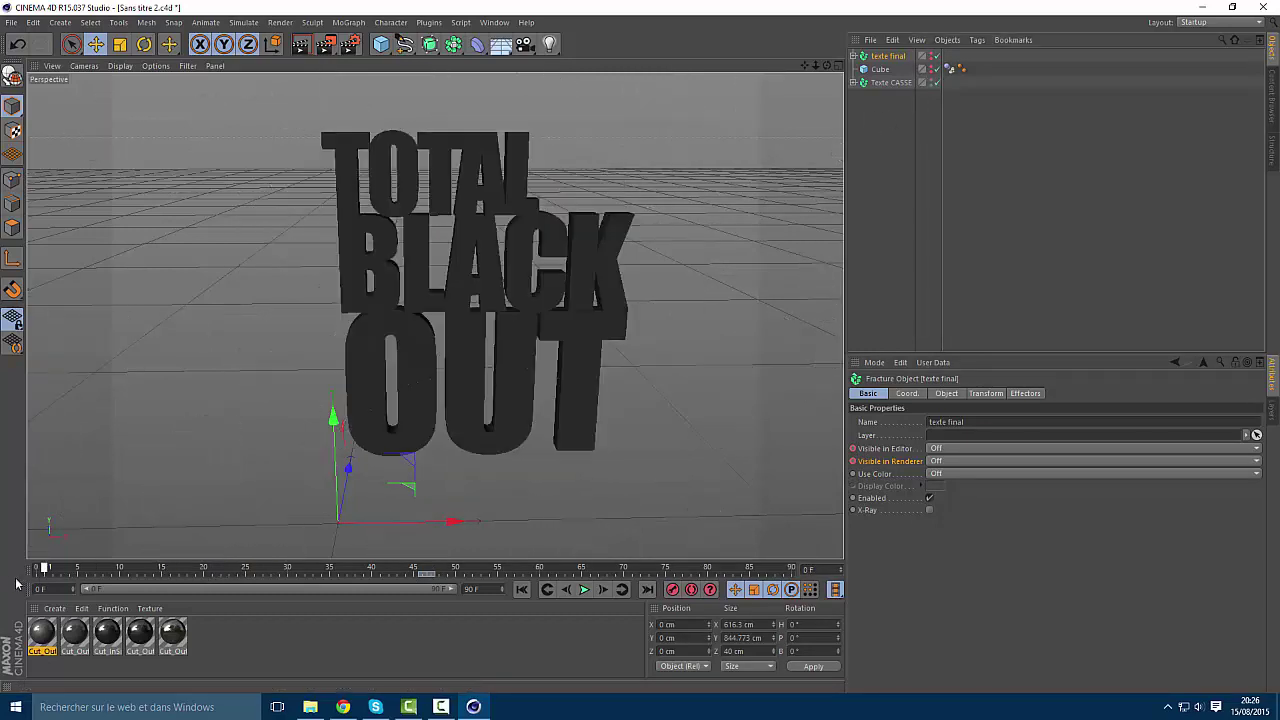
Play the simulation from frame 0 to about frame 72 to examine the final text's appearance, rewind to the start and clear the object selection
click(585, 589)
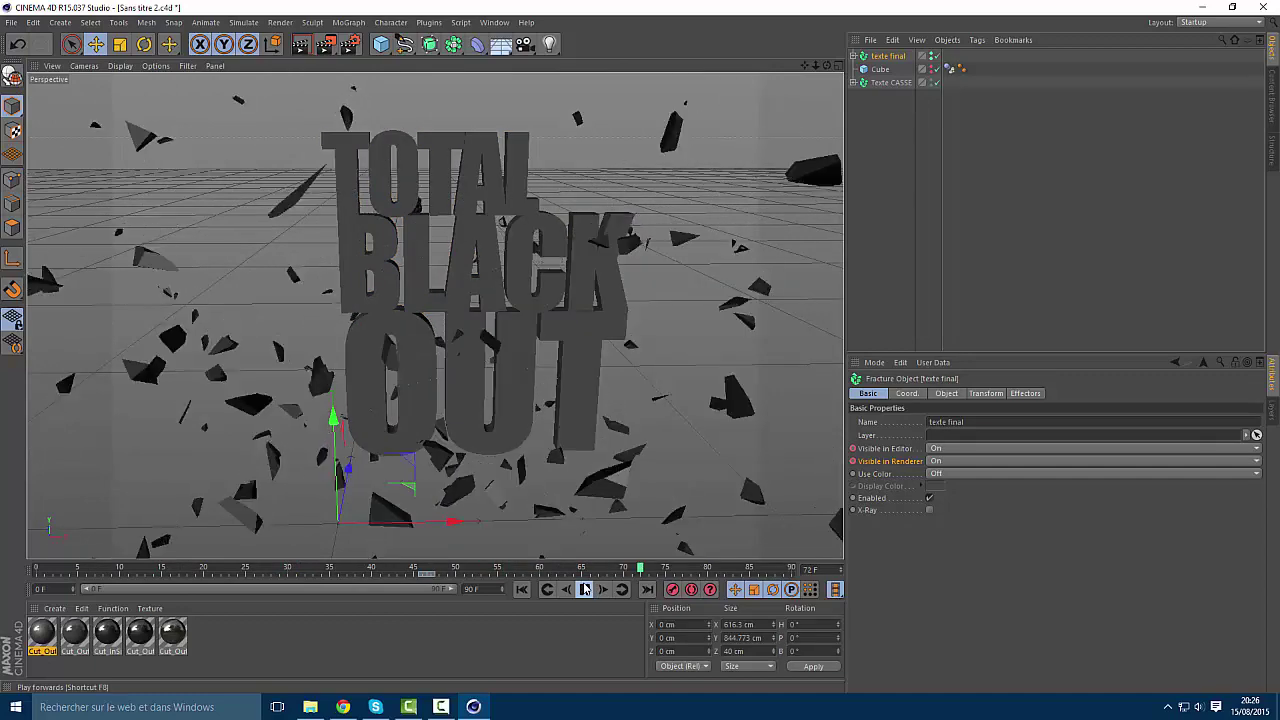
click(585, 590)
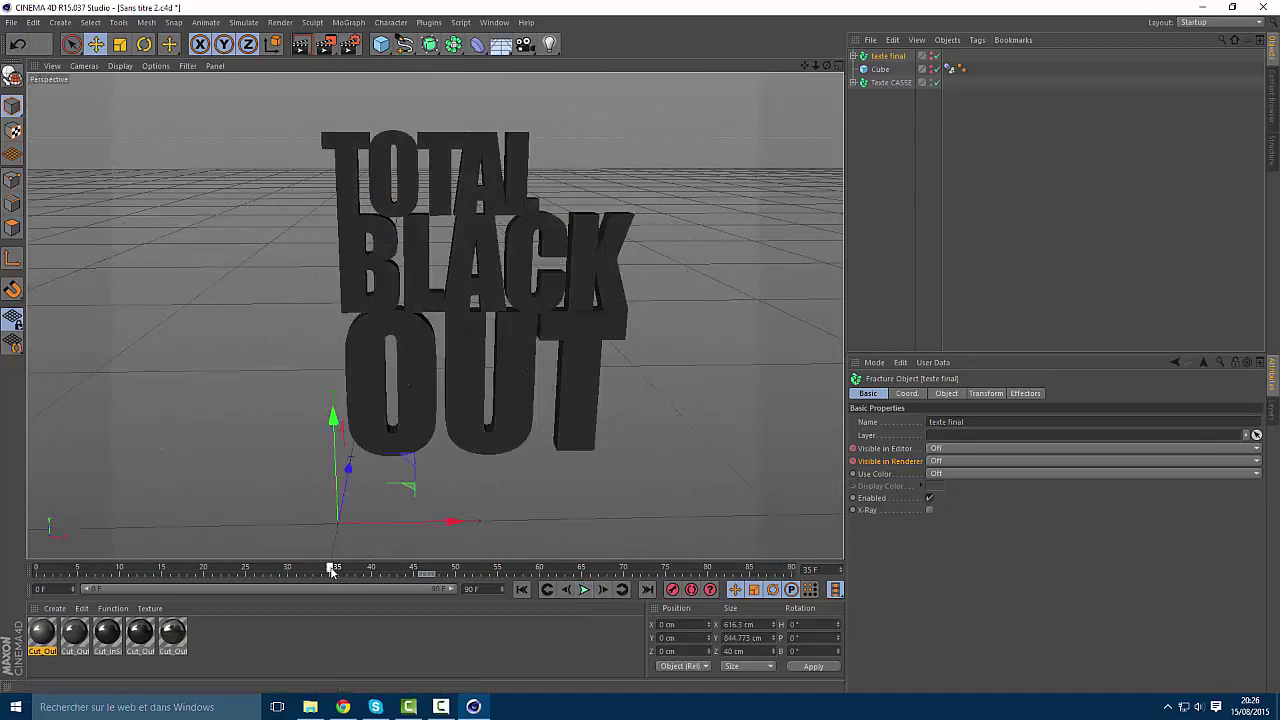
drag(240, 572, 85, 577)
click(886, 123)
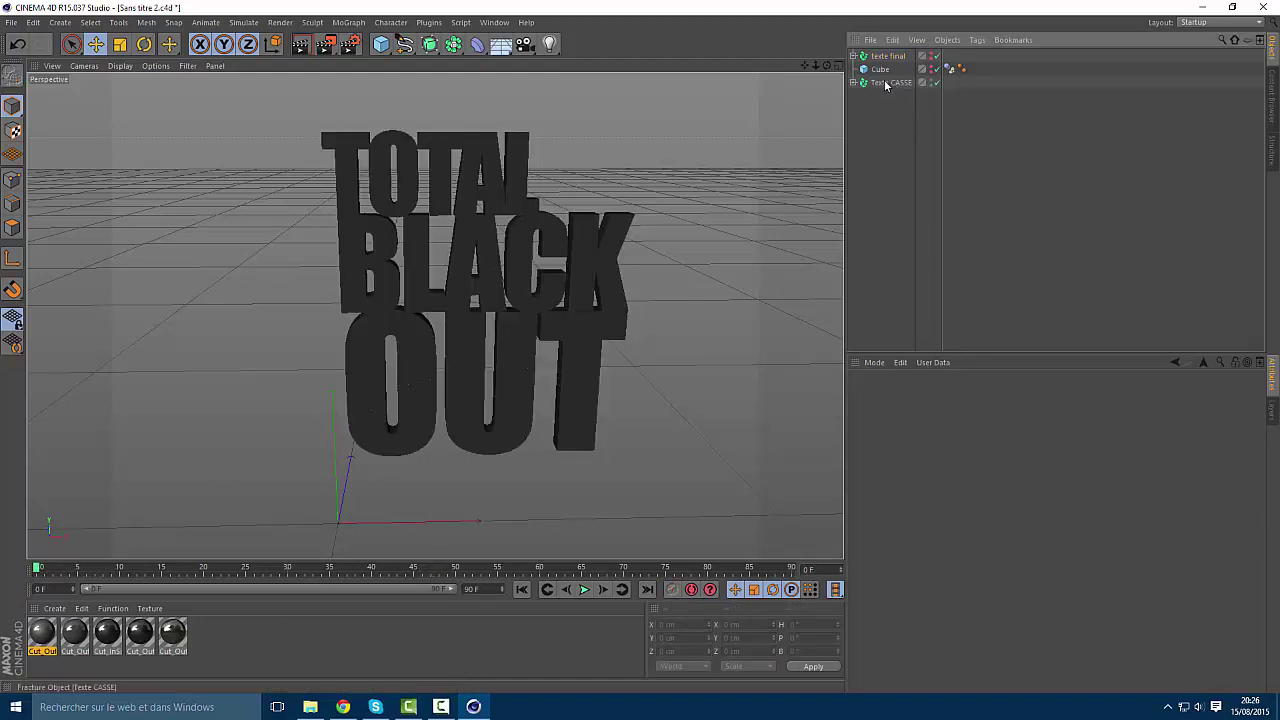
Frame the title almost head-on in the perspective view, add a camera from that view and toggle looking through it
click(889, 82)
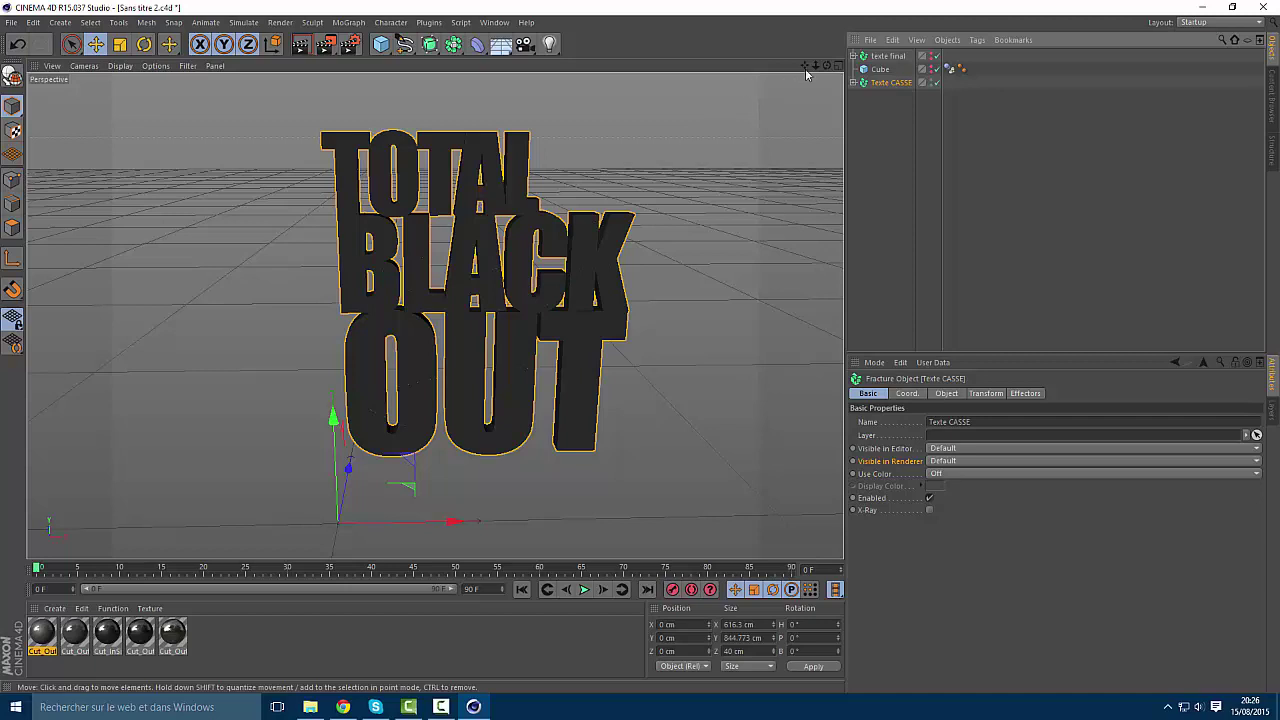
drag(826, 65, 826, 89)
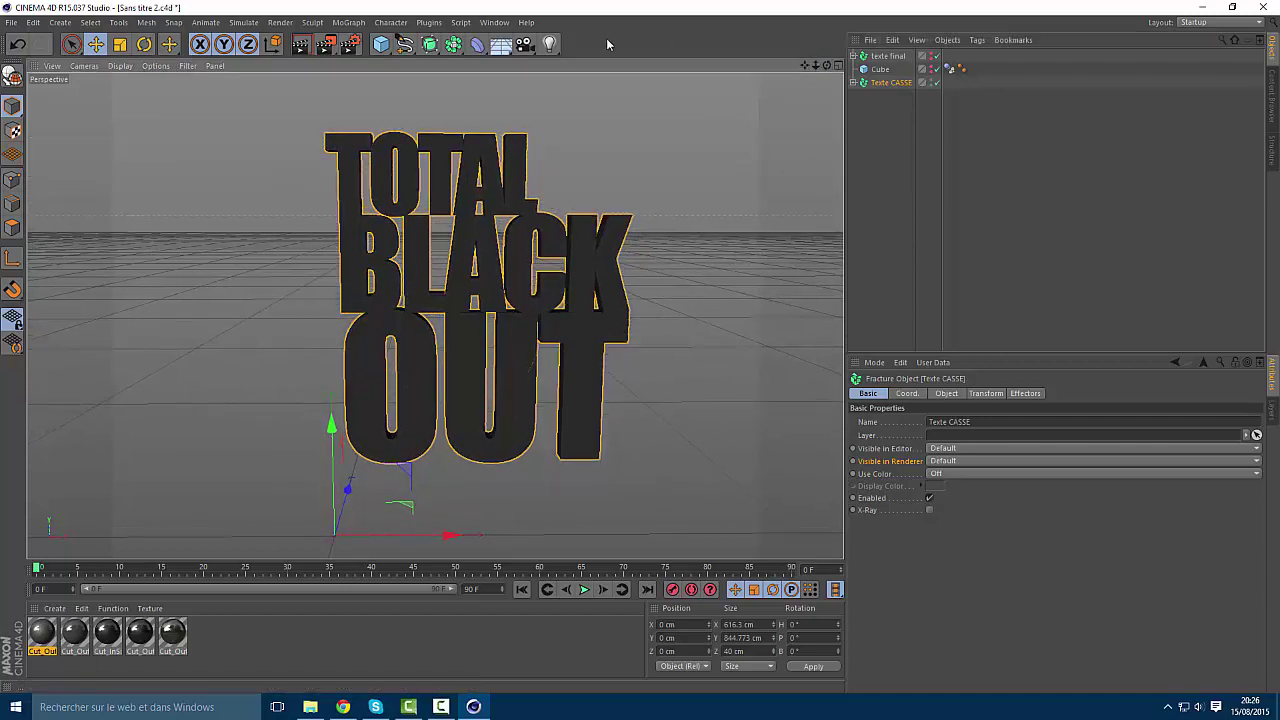
click(525, 44)
click(937, 56)
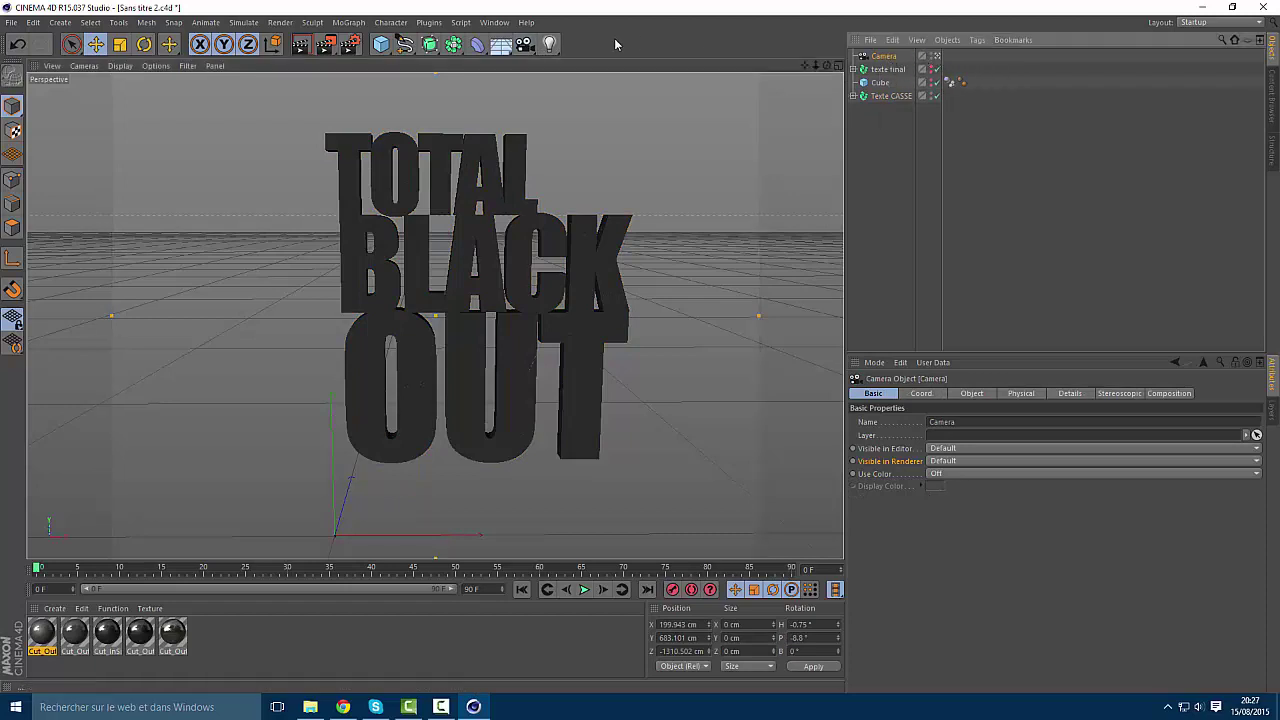
click(937, 57)
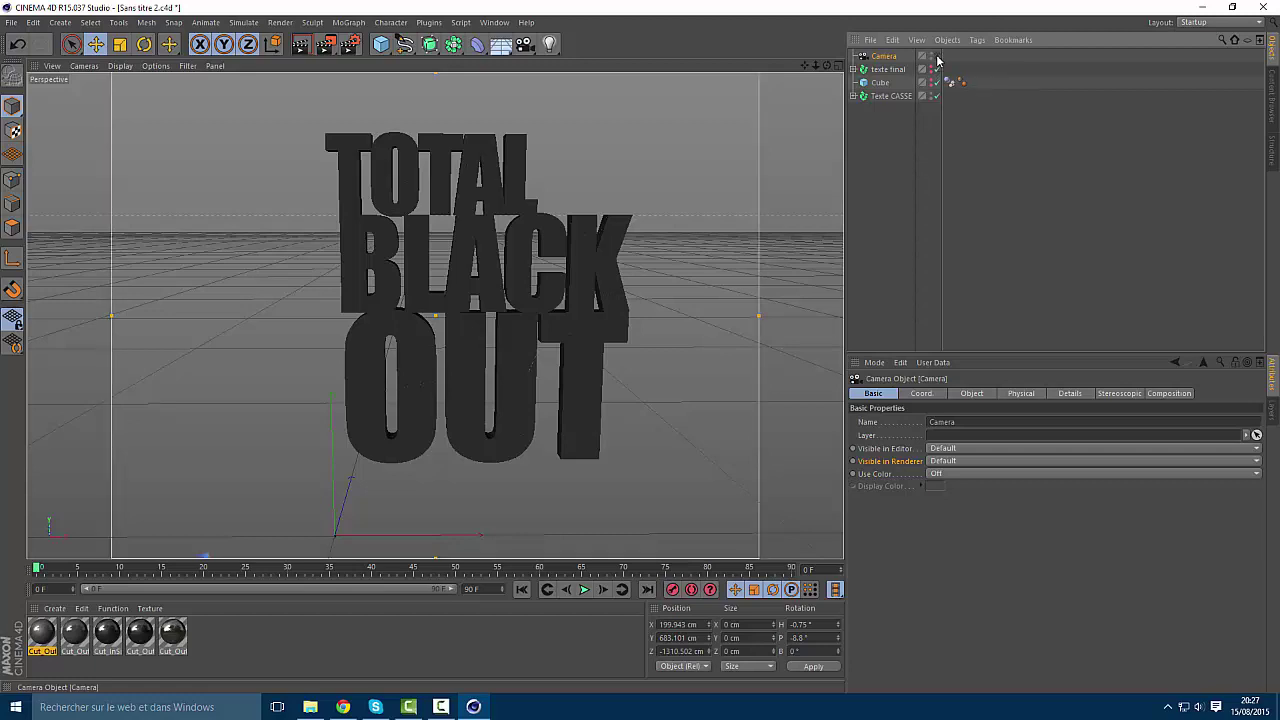
Rotate the texte final fracture object to a pitch of about -7.2°
click(885, 70)
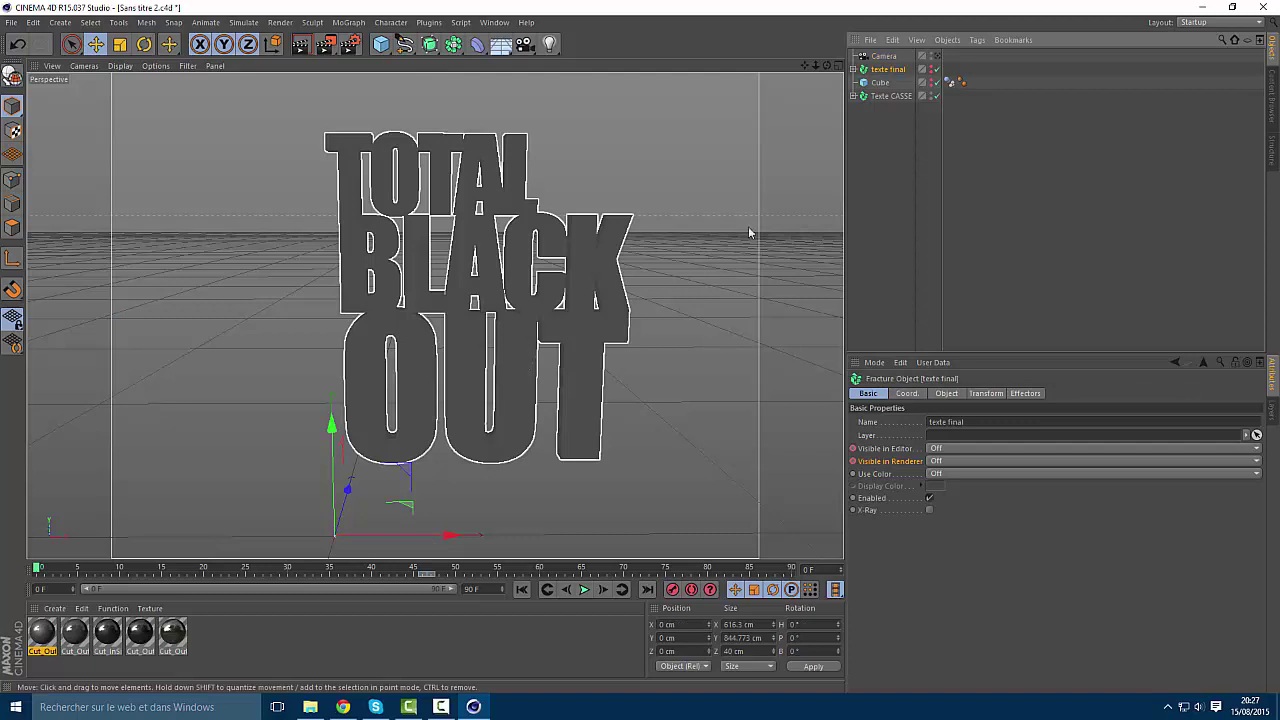
click(145, 45)
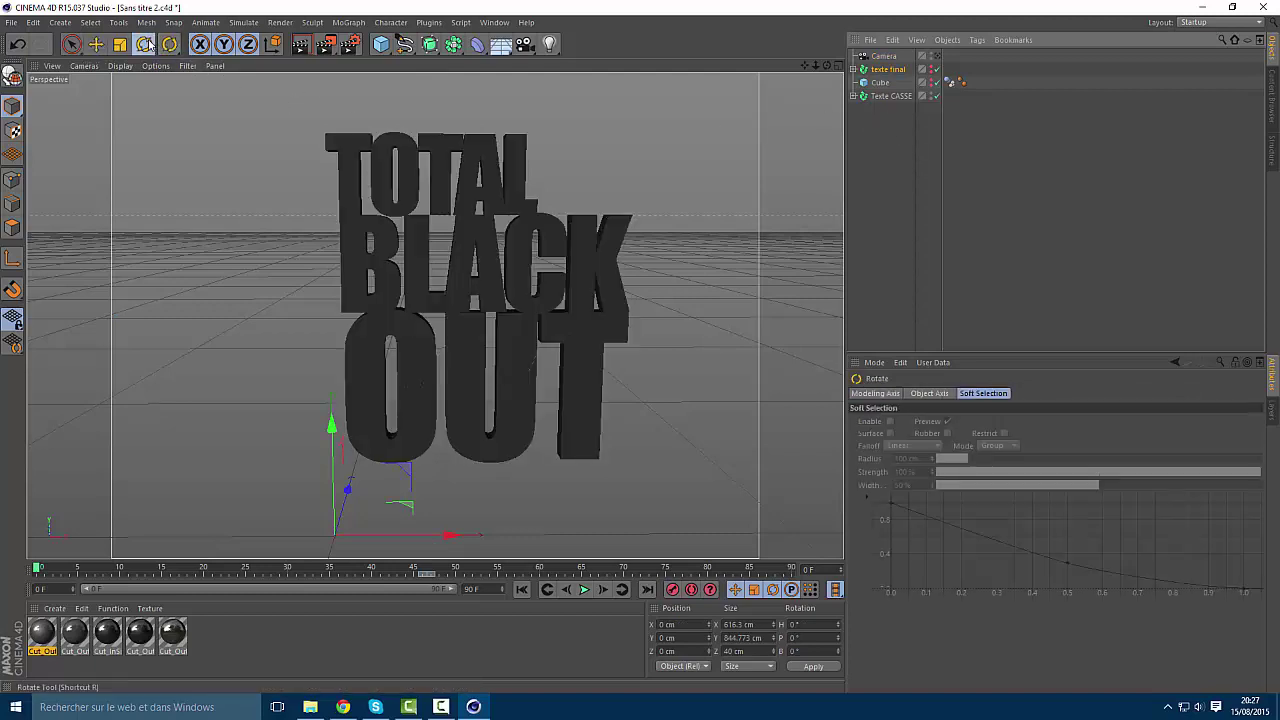
drag(326, 508, 327, 497)
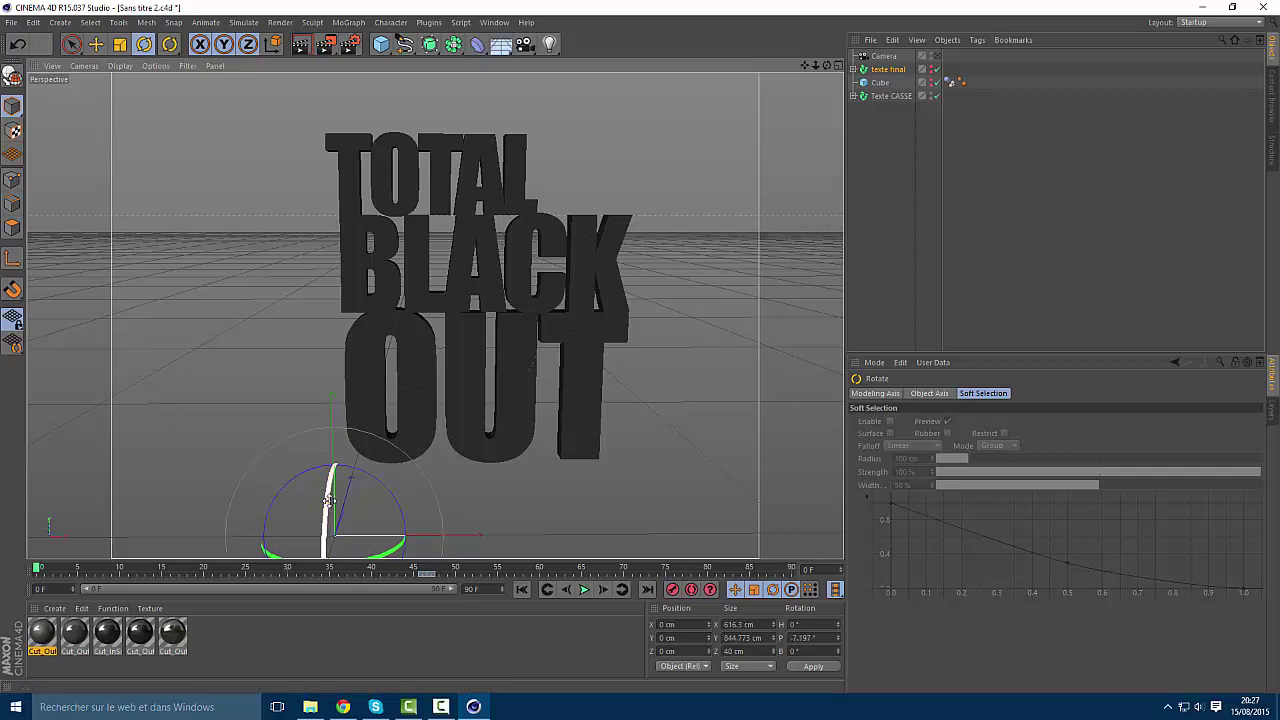
Select all pieces inside the texte final fracture and rotate them together to a pitch of about -10.8°
click(853, 69)
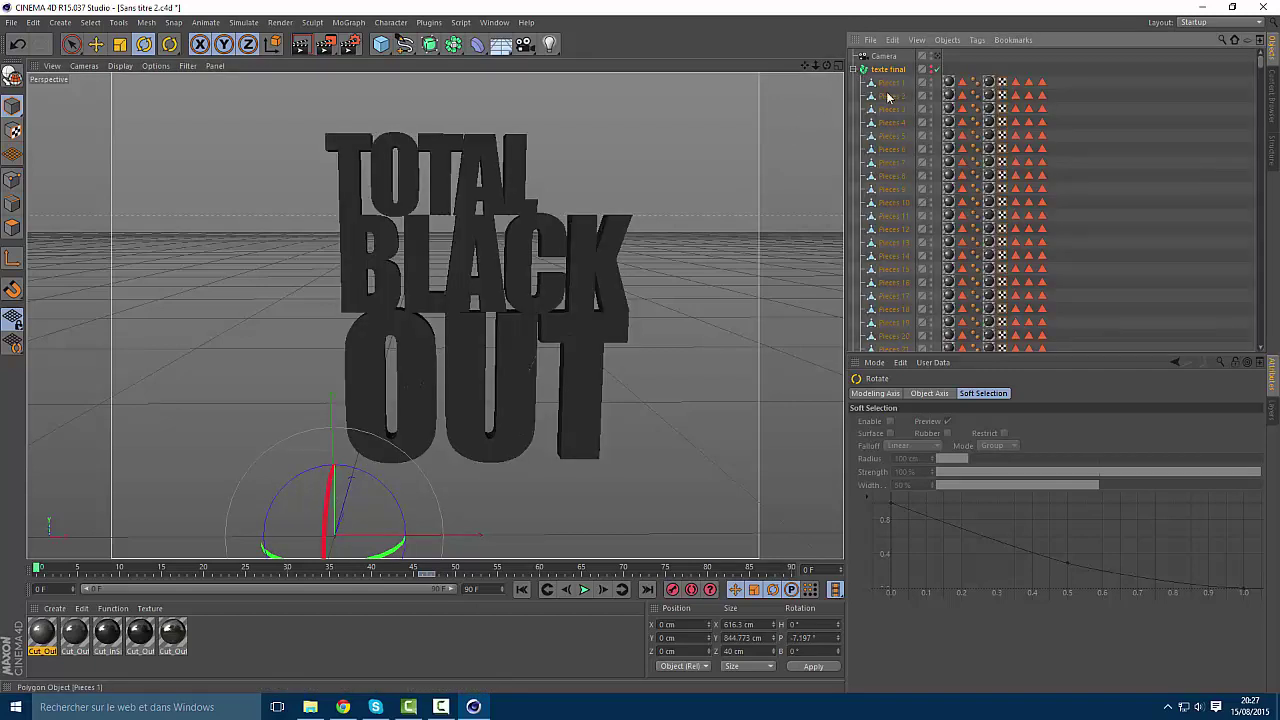
click(889, 83)
drag(1261, 66, 1261, 341)
shift+click(892, 320)
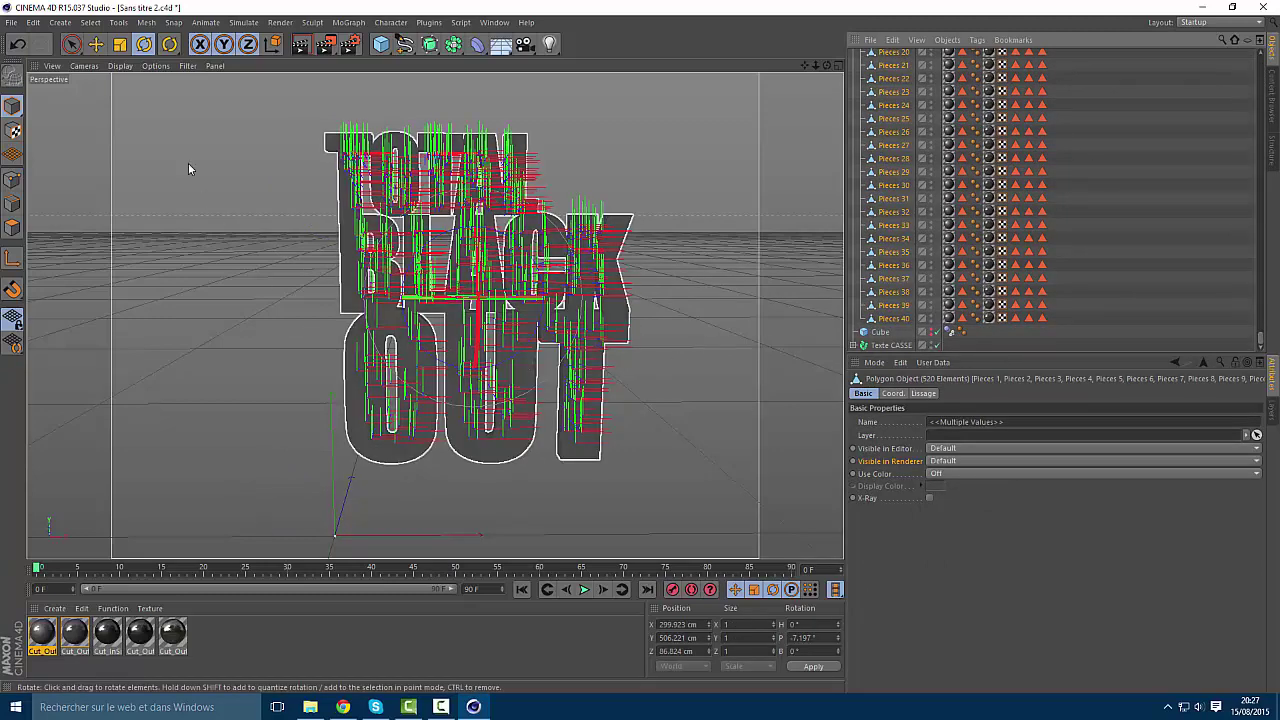
click(144, 45)
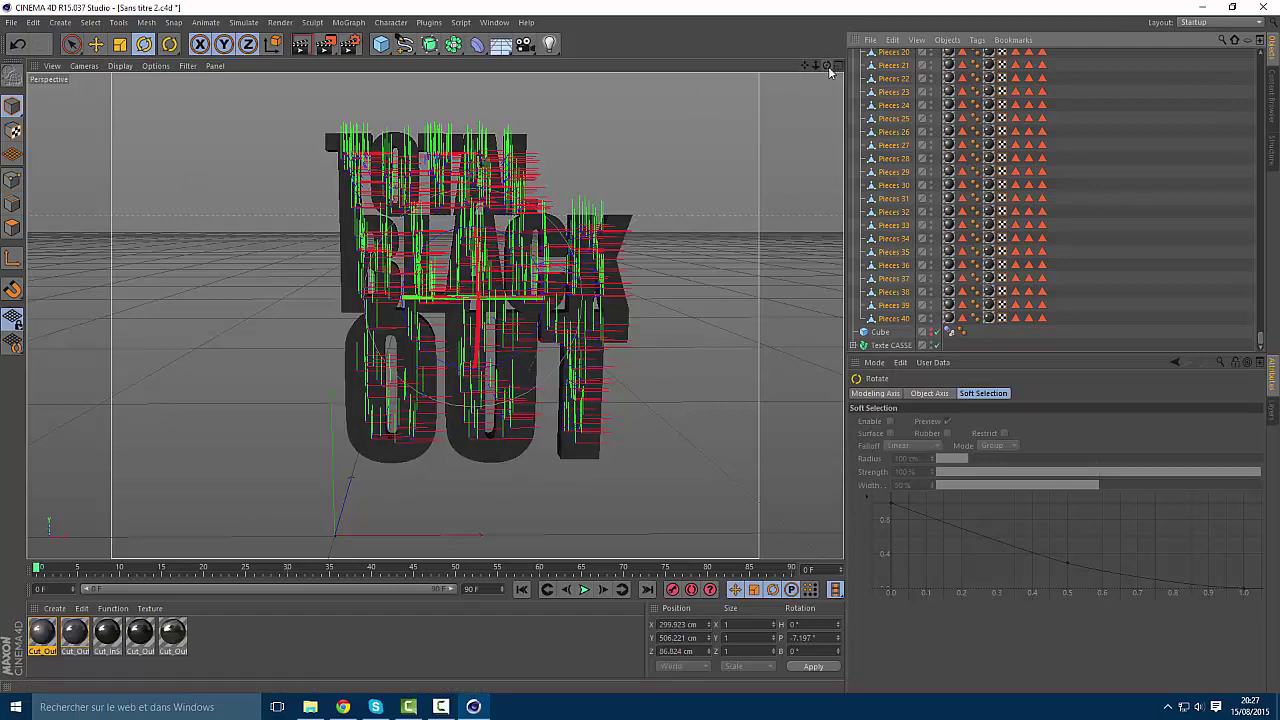
drag(828, 66, 748, 126)
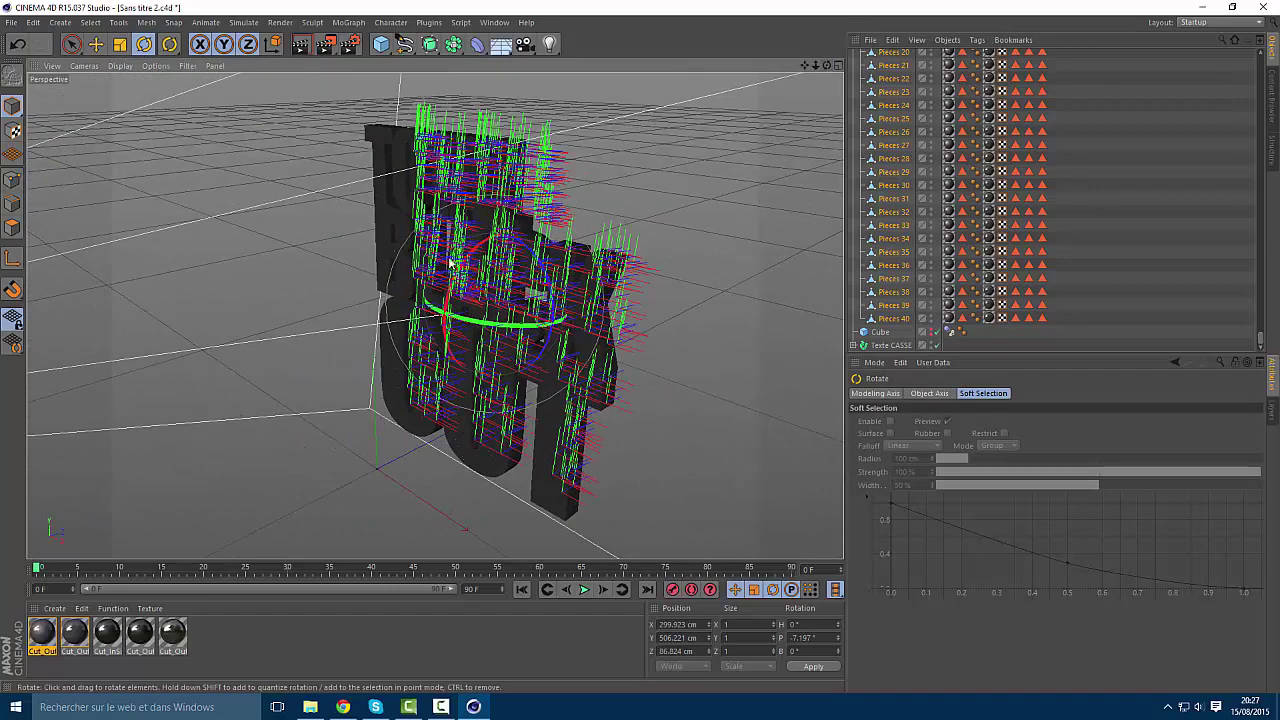
drag(449, 298, 449, 296)
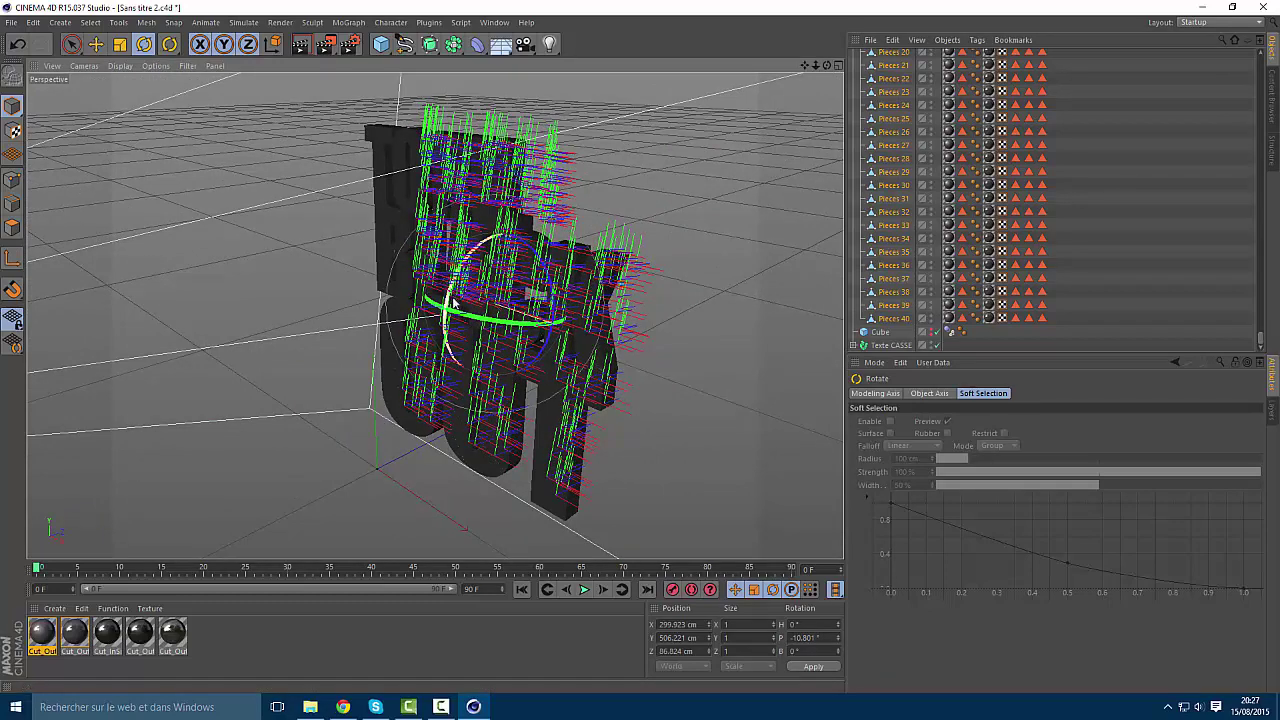
Scrub briefly through the first frames and collapse the texte final hierarchy in the object list
drag(37, 575, 54, 572)
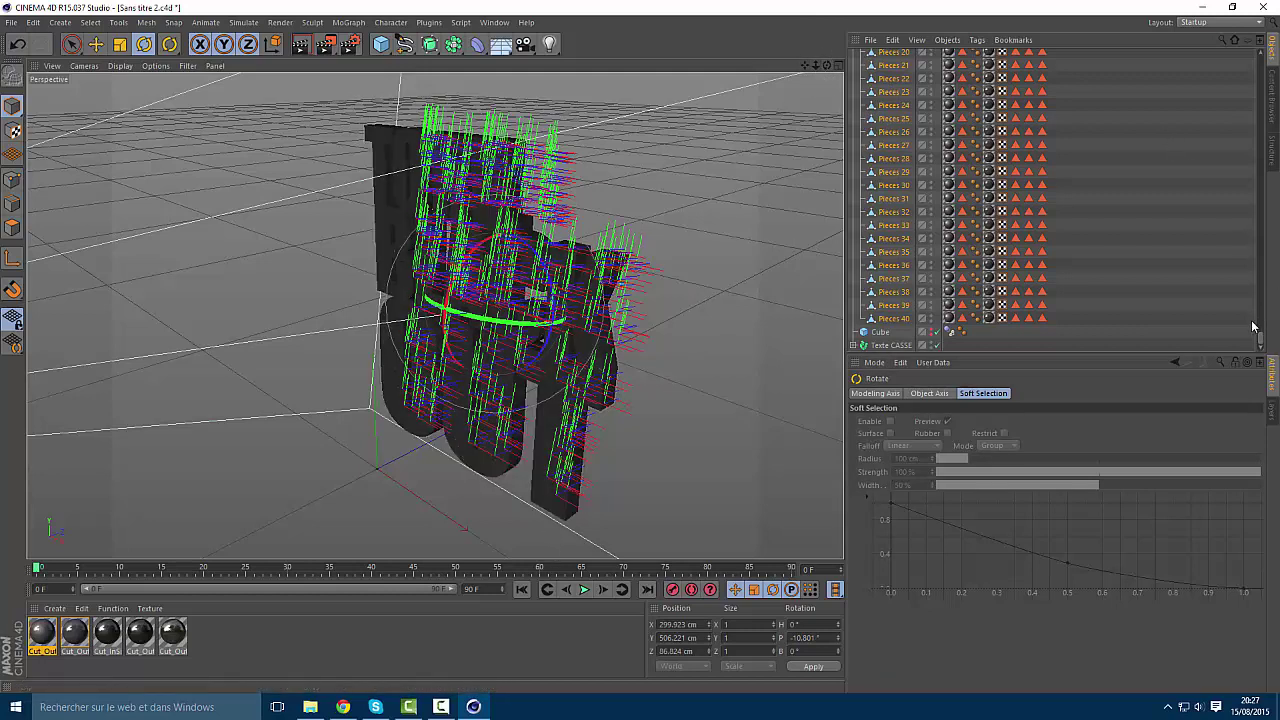
drag(1260, 342, 1259, 58)
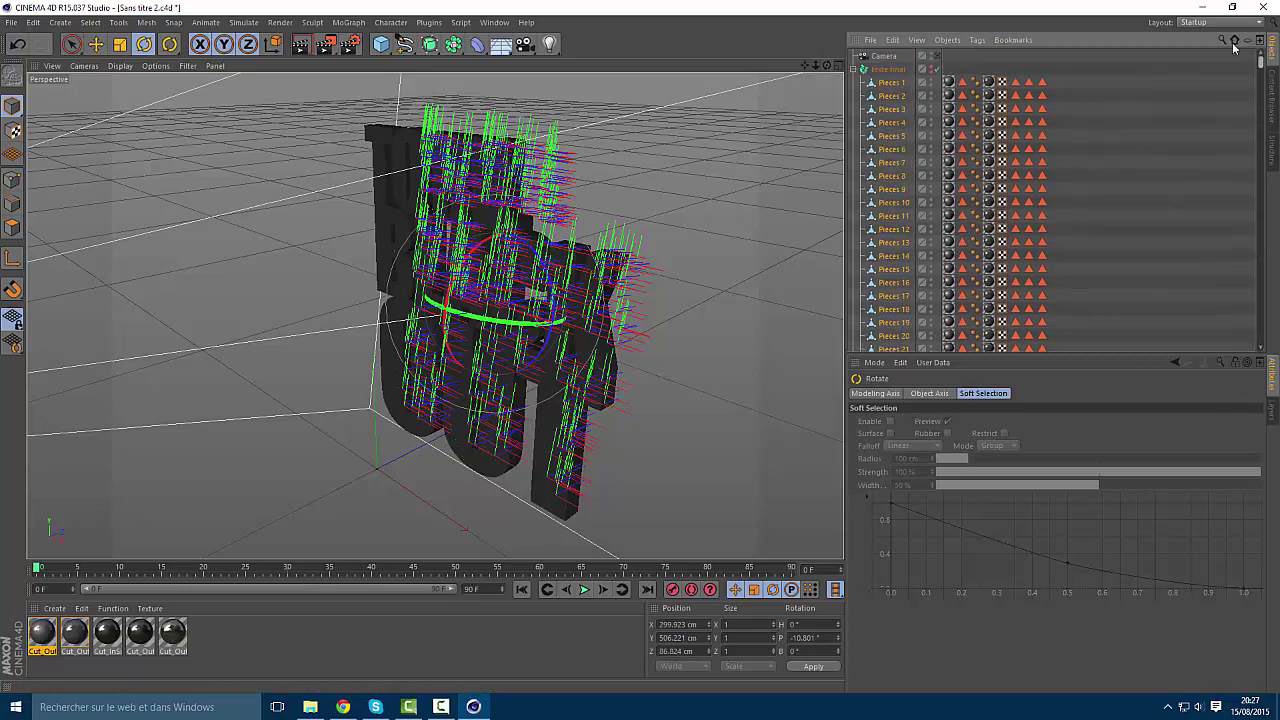
click(854, 69)
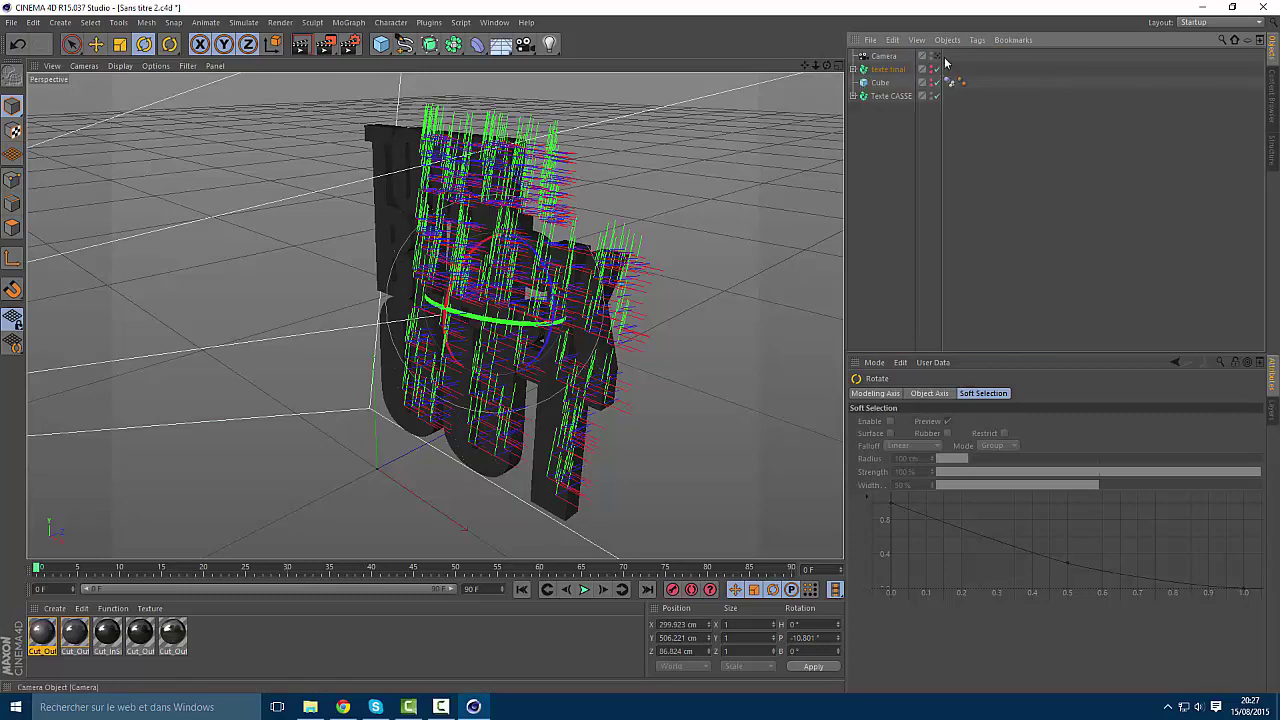
Look through the camera, orbit it to a heading of about 3.15° and pitch of about -6.1°, and record its keyframe at frame 0
click(936, 57)
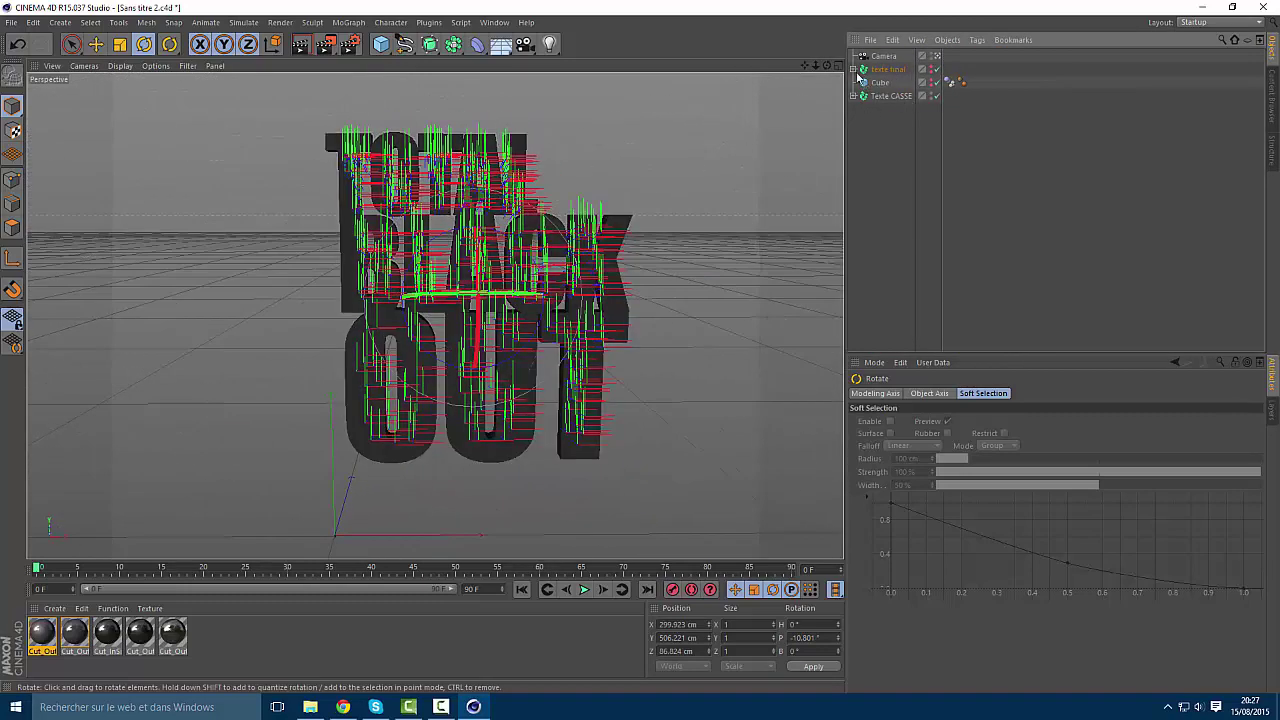
drag(813, 69, 824, 192)
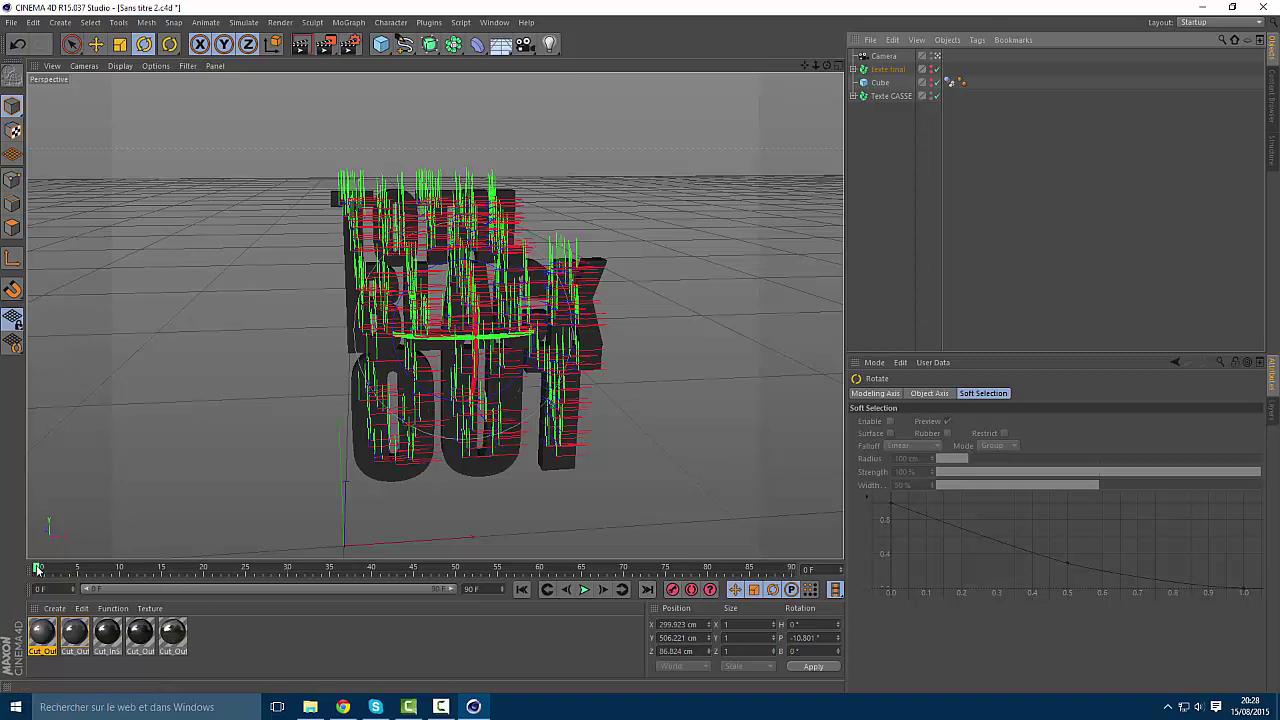
click(884, 56)
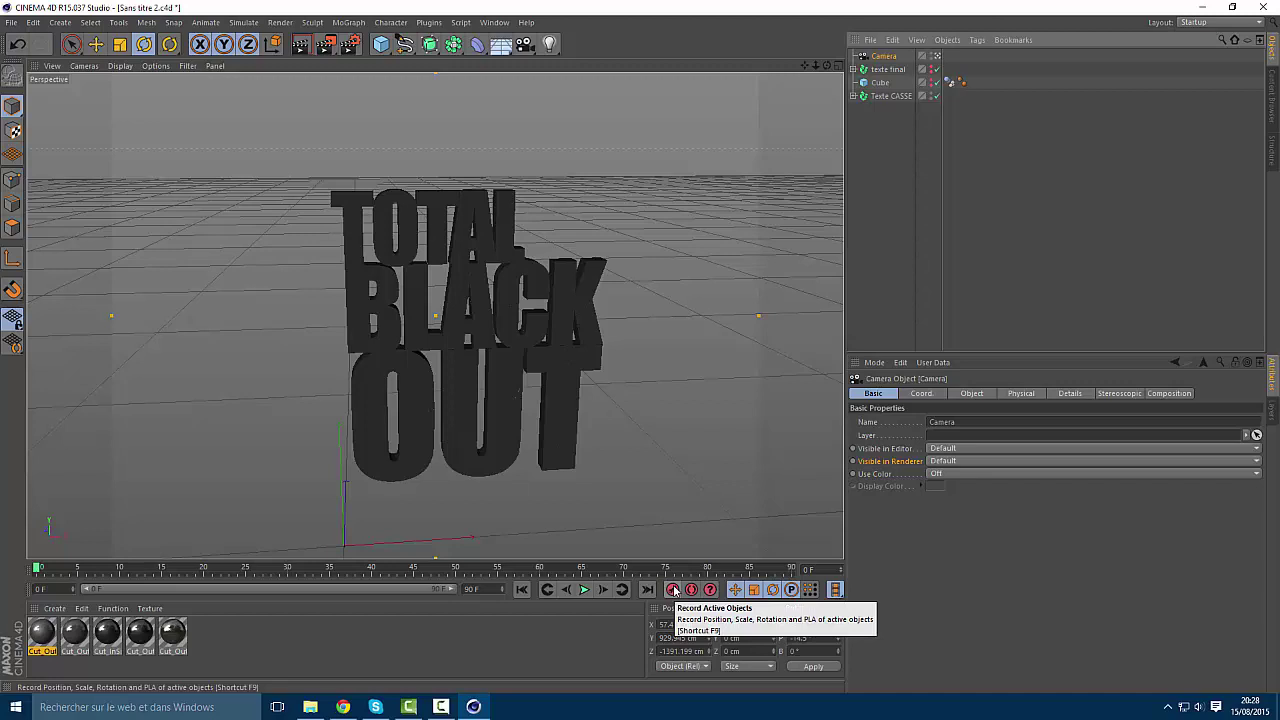
alt+drag(763, 100, 794, 366)
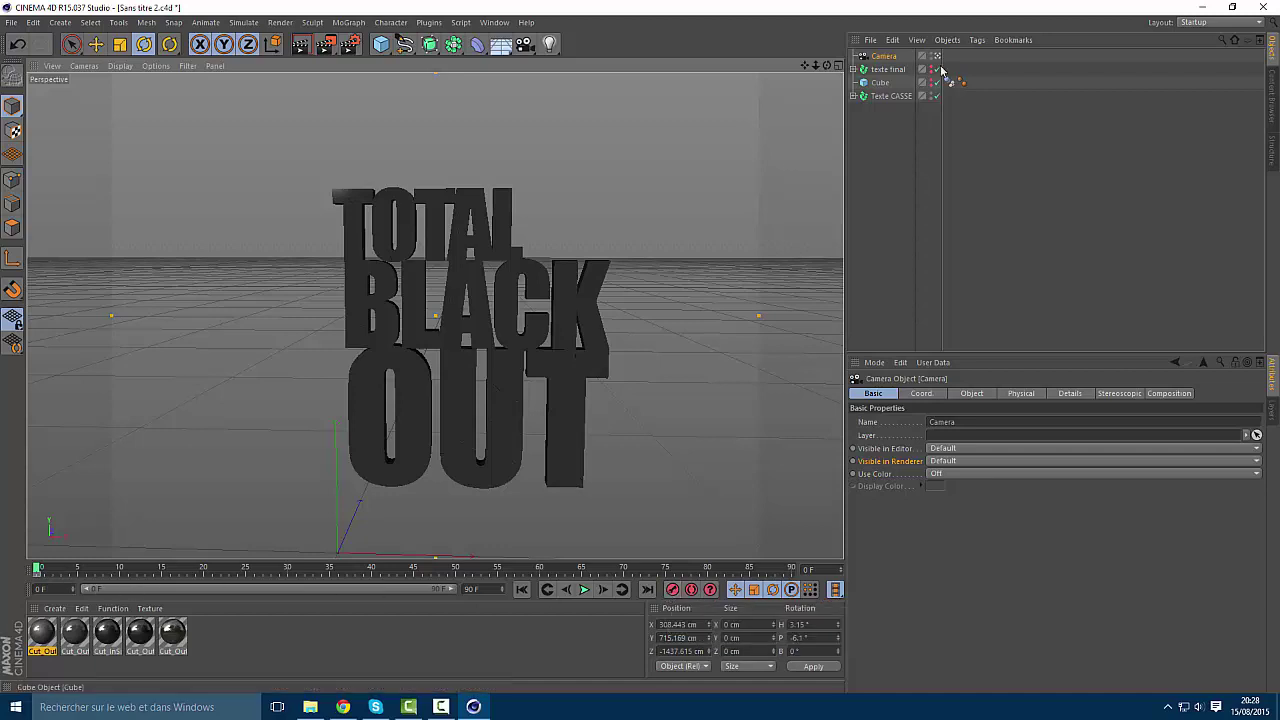
At frame 90, orbit the camera to heading about -16.65° and pitch about -1.3°, record its keyframe, and preview the move from frame 0
drag(827, 66, 767, 74)
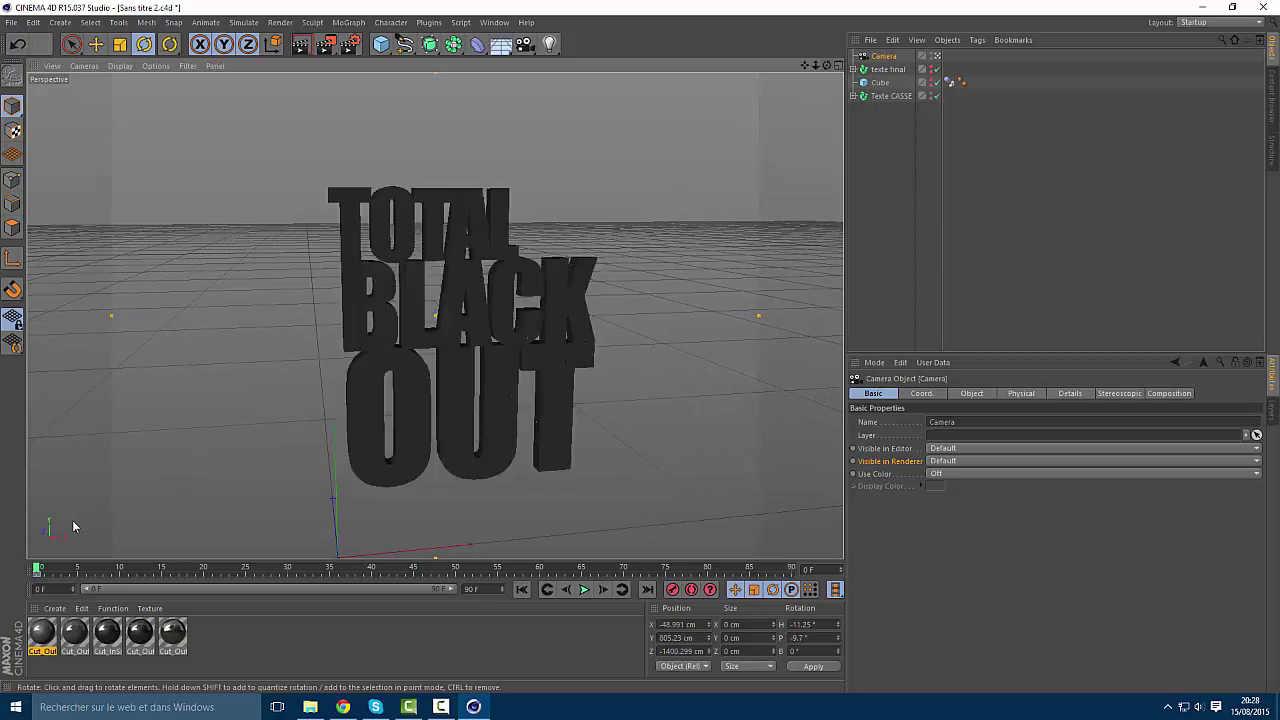
click(50, 568)
drag(50, 568, 159, 570)
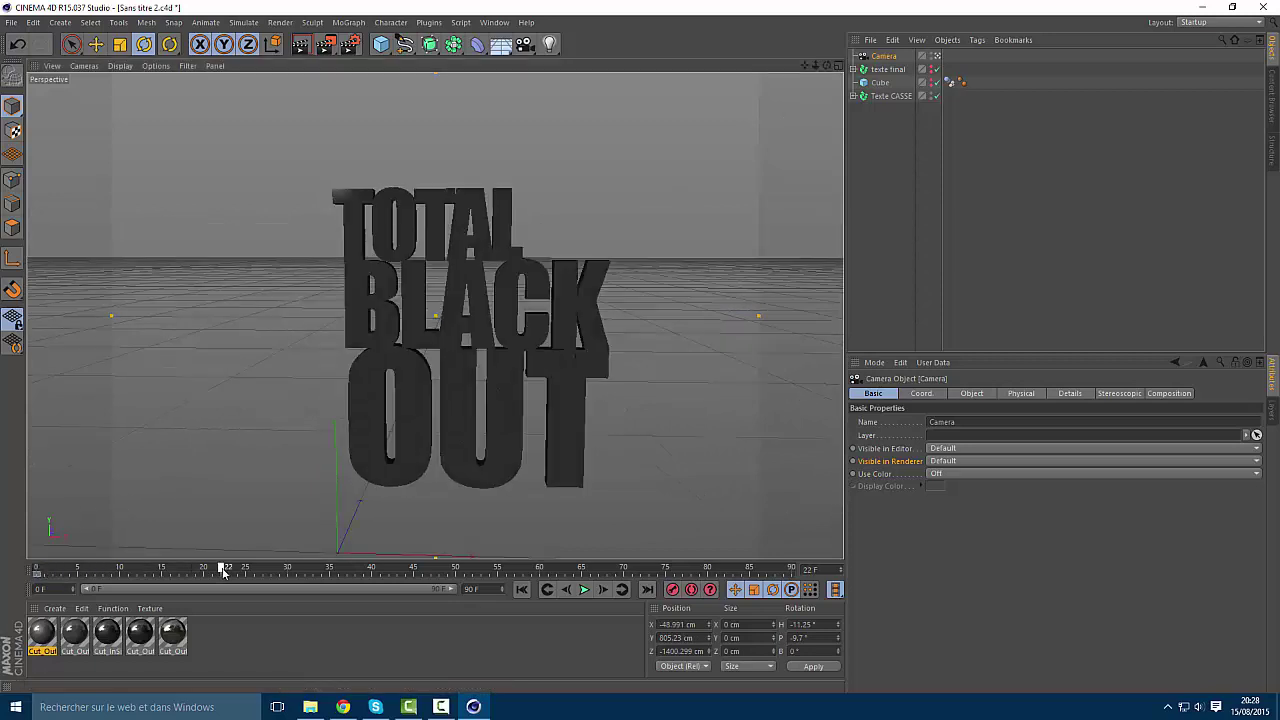
drag(506, 582, 797, 572)
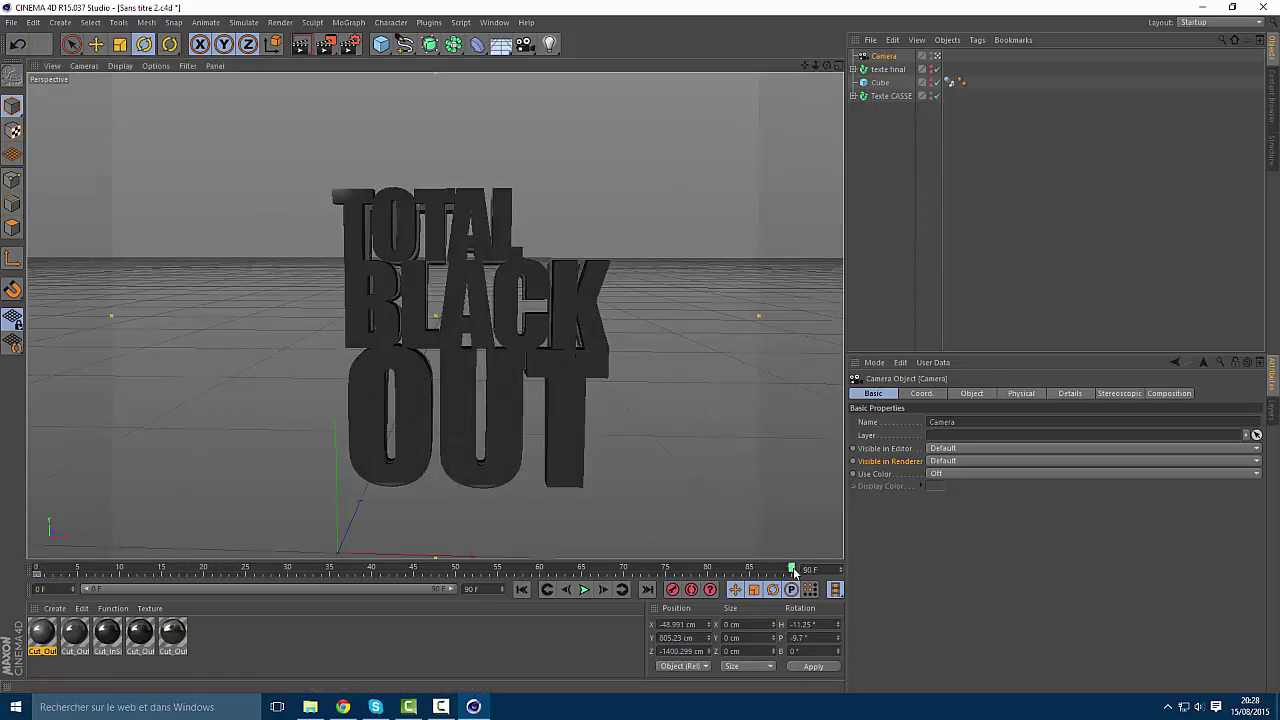
drag(827, 65, 758, 58)
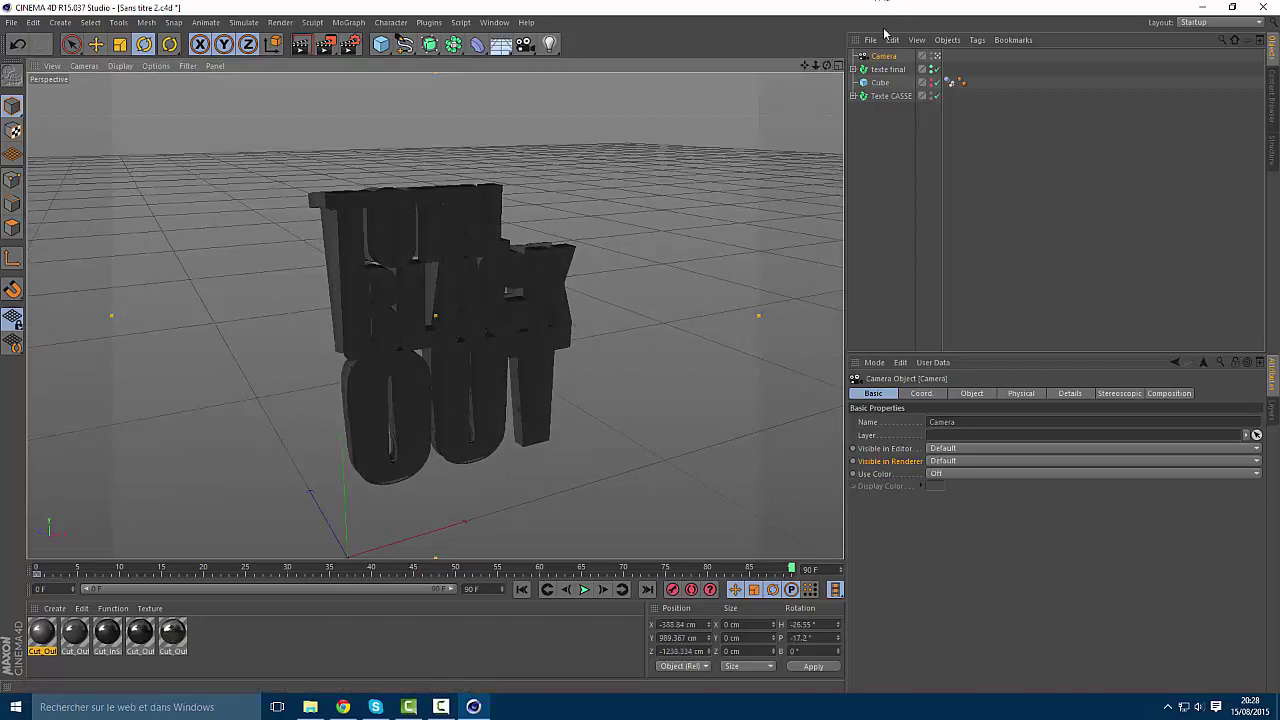
drag(830, 66, 795, 36)
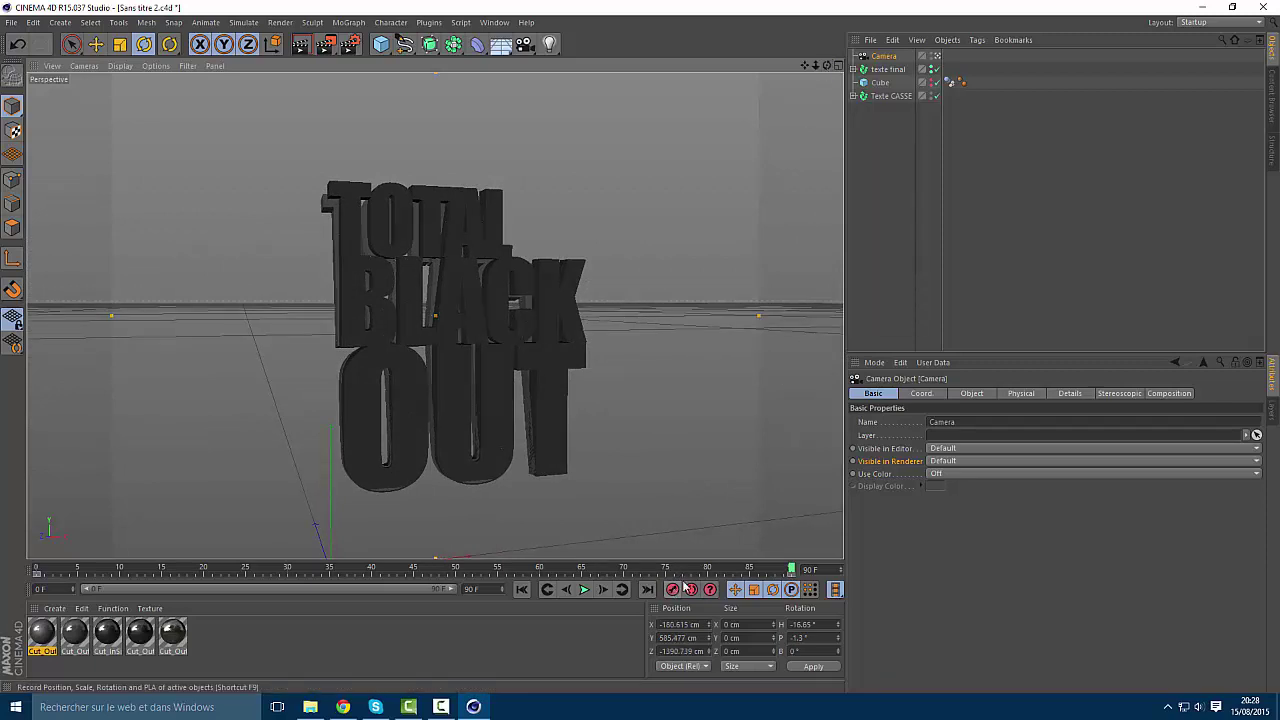
drag(790, 568, 555, 572)
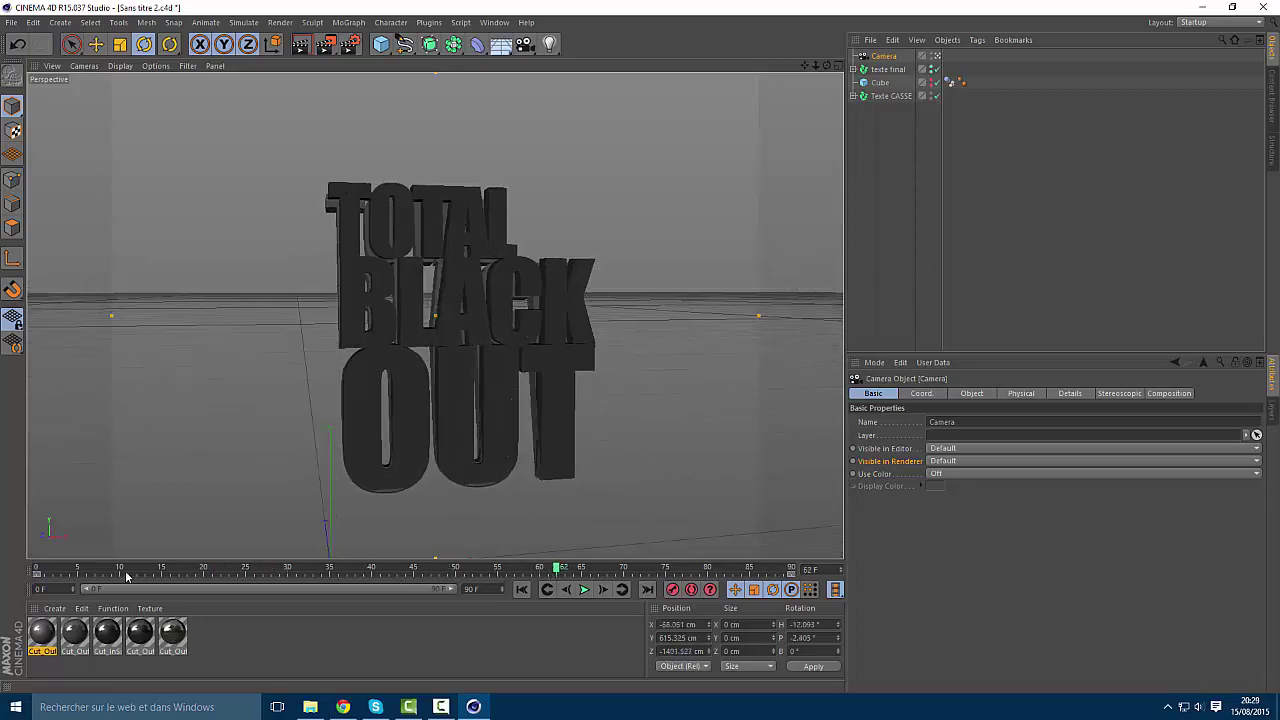
drag(126, 576, 22, 568)
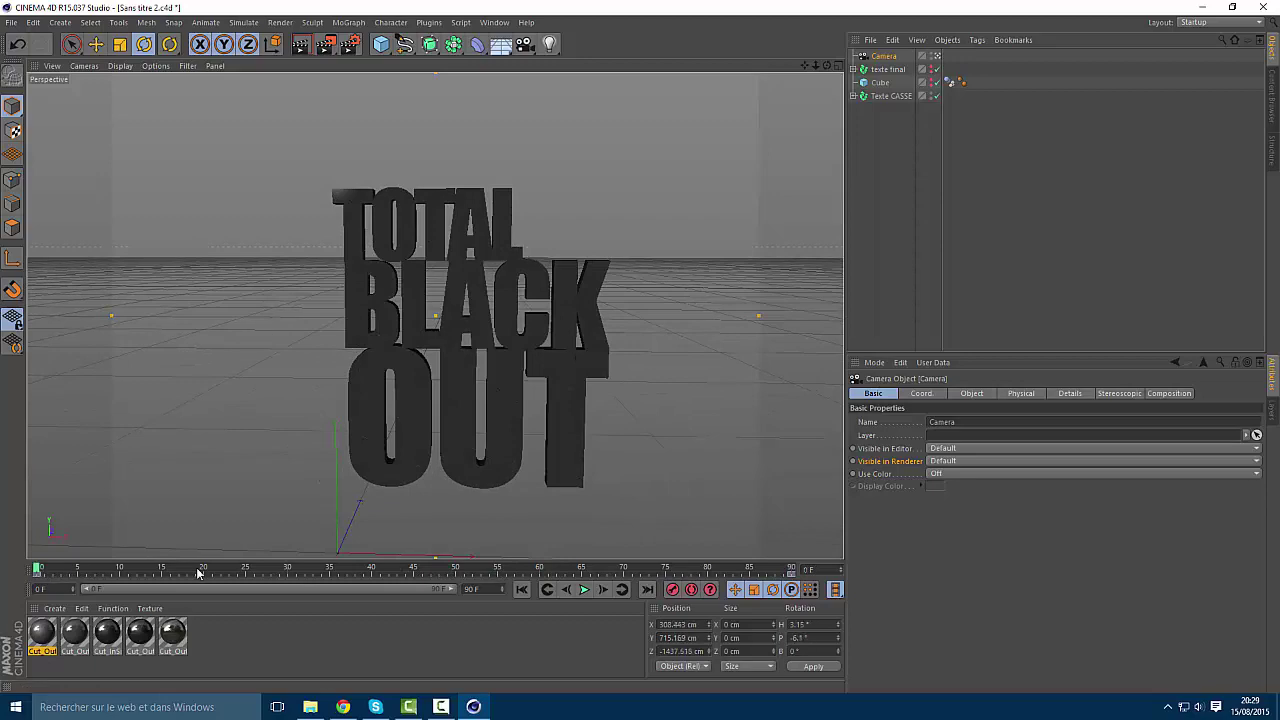
click(587, 590)
Add a standard light and move it beside the title, to about X -373 cm, Y 748 cm, Z -9 cm
click(890, 140)
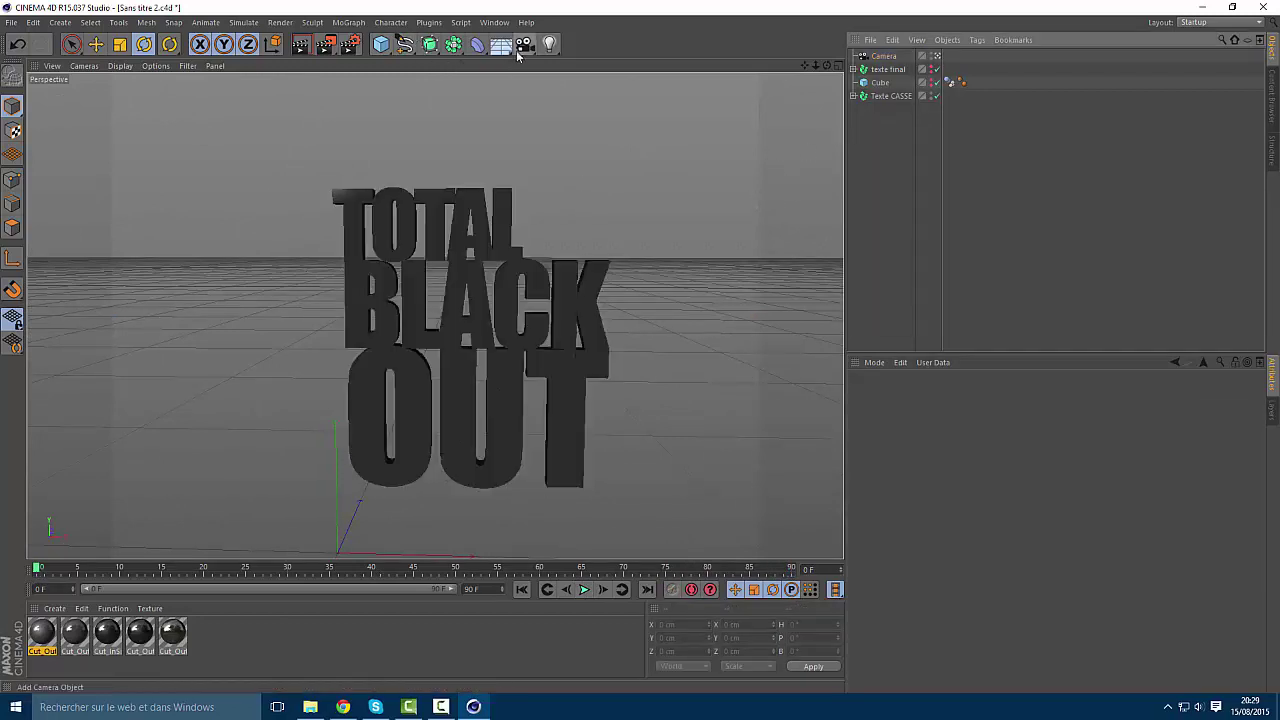
click(550, 45)
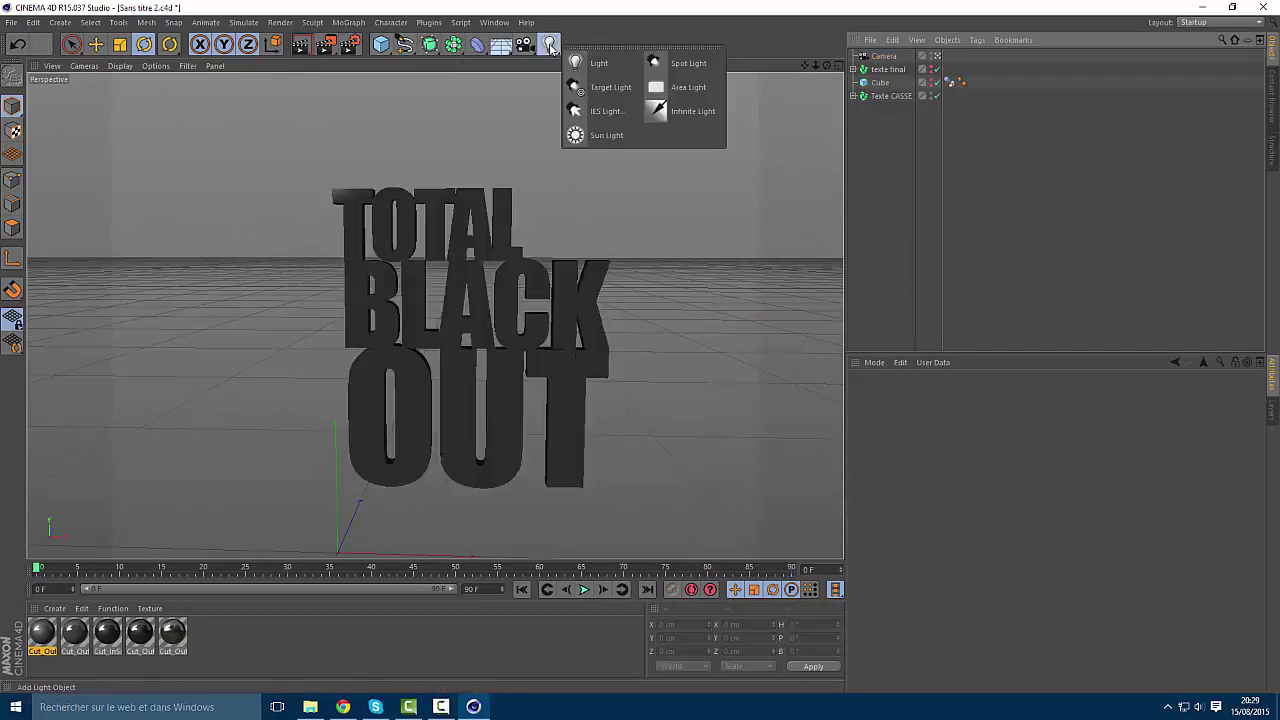
click(607, 66)
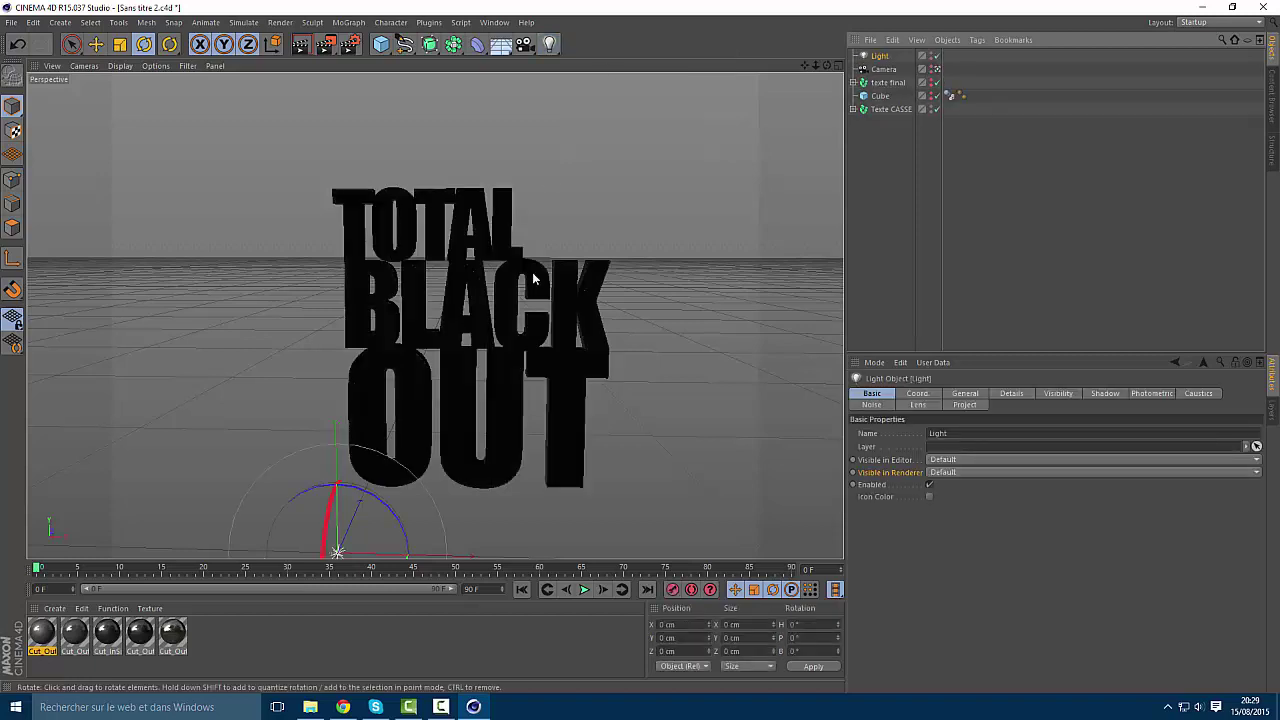
key(e)
drag(336, 440, 316, 128)
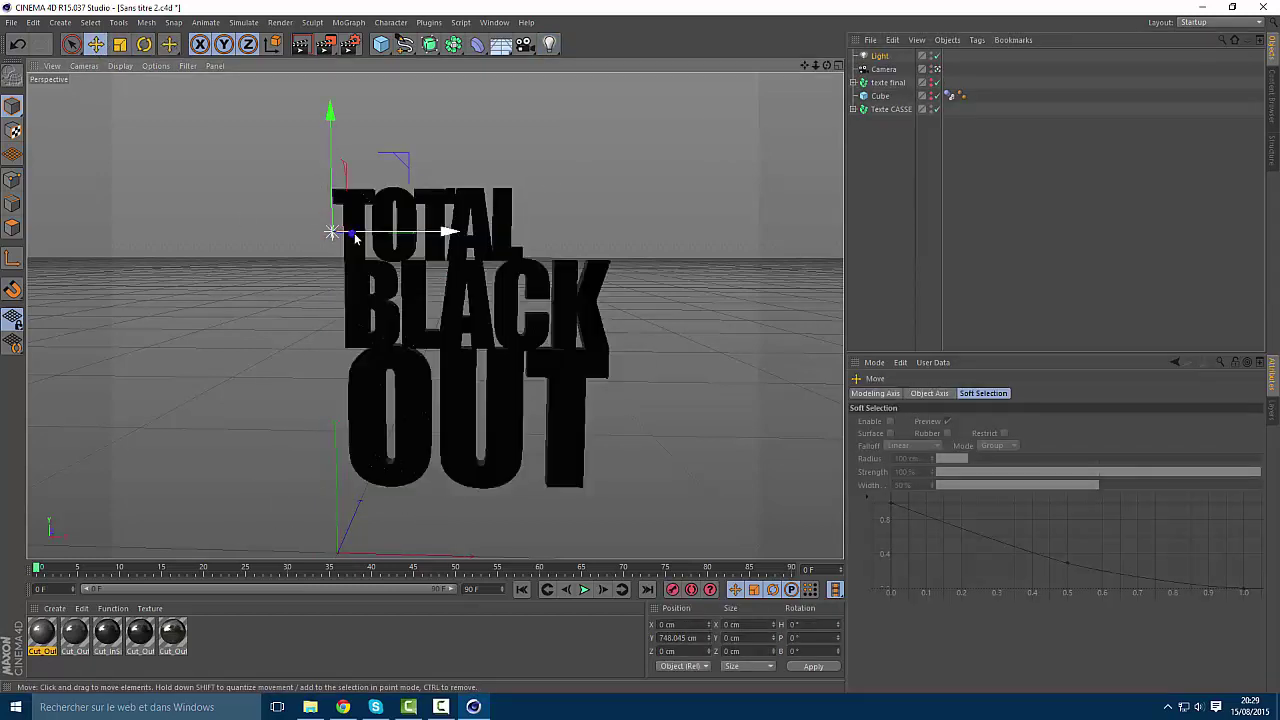
drag(348, 240, 205, 280)
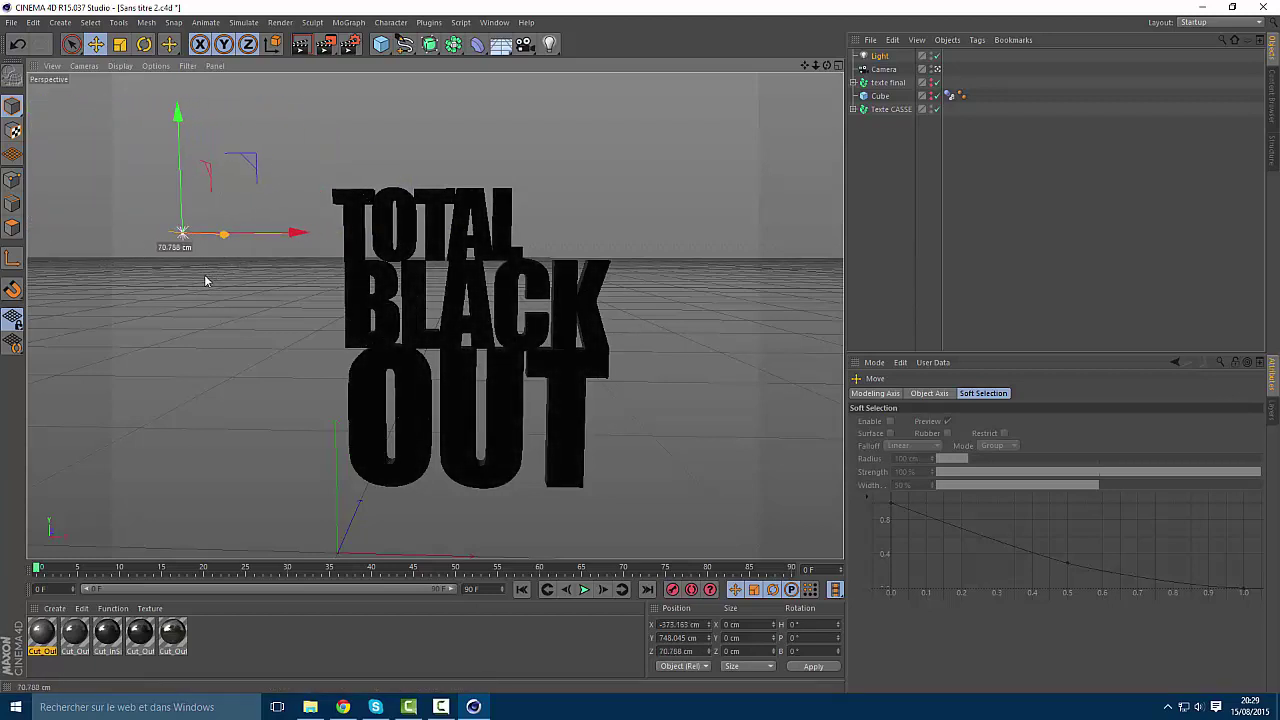
Add a target light and move it high in front of the title, to about X 35 cm, Y 1896 cm, Z -1634 cm
click(549, 44)
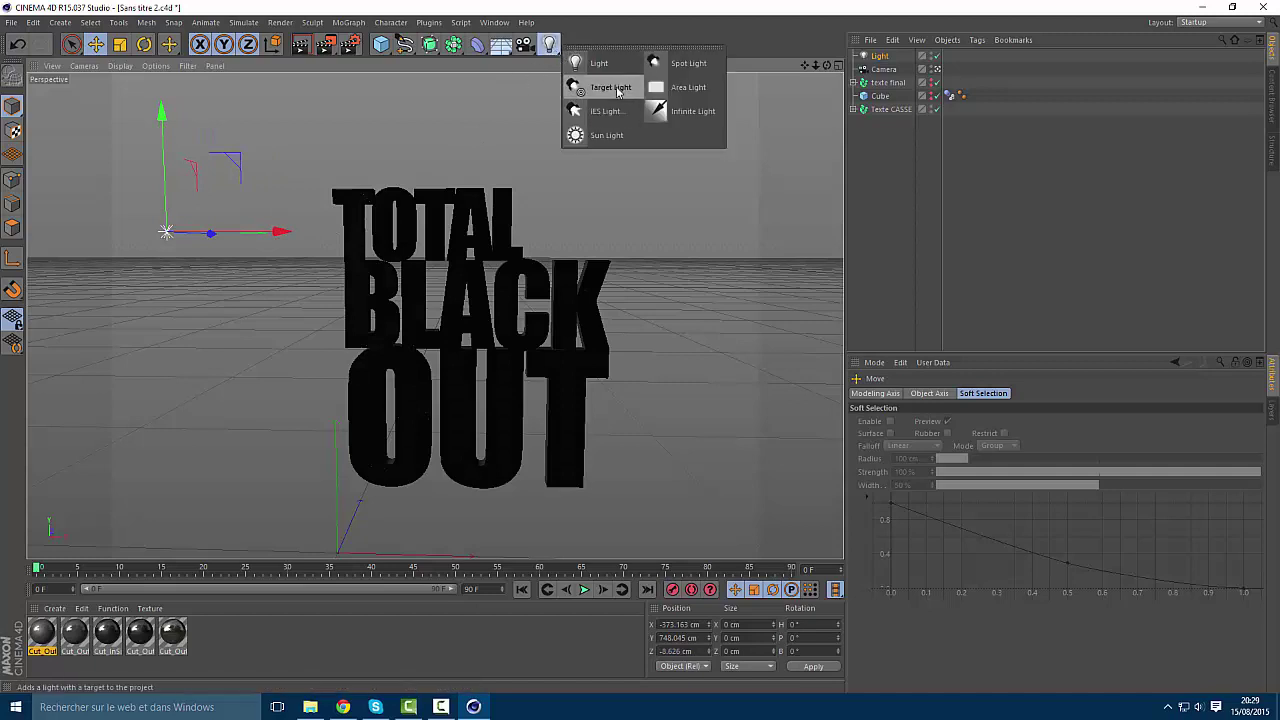
click(616, 86)
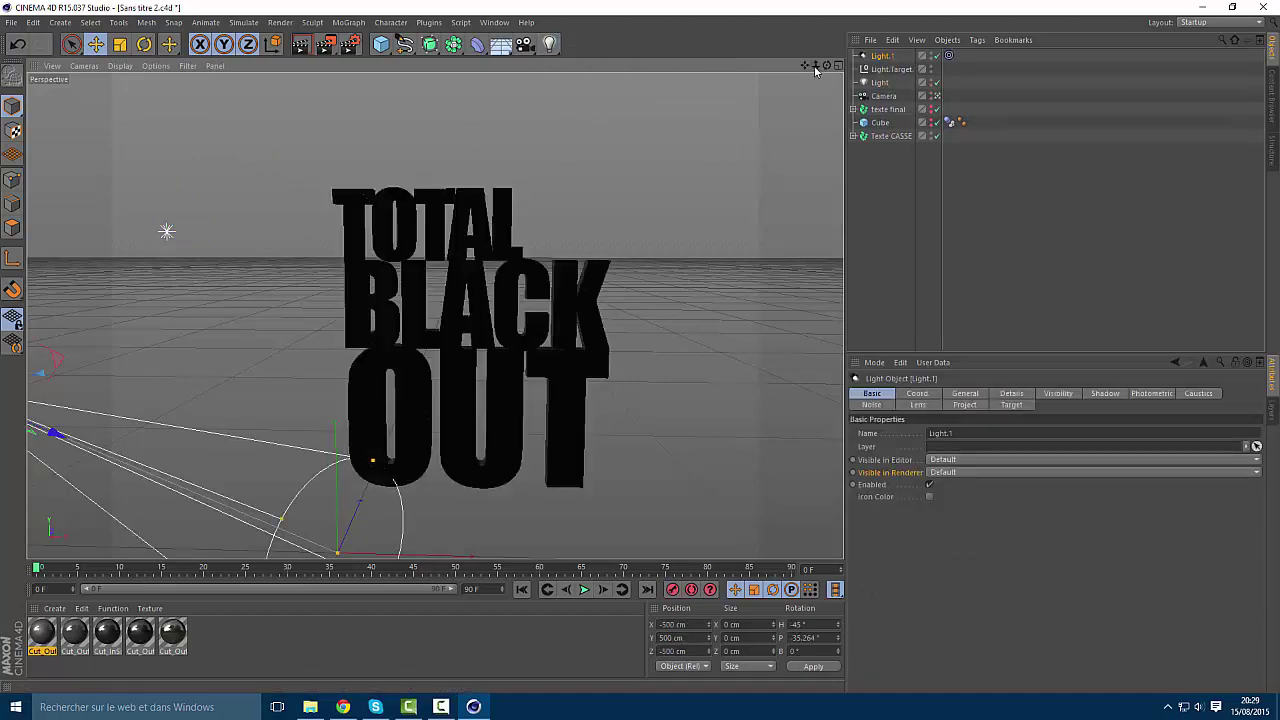
click(938, 97)
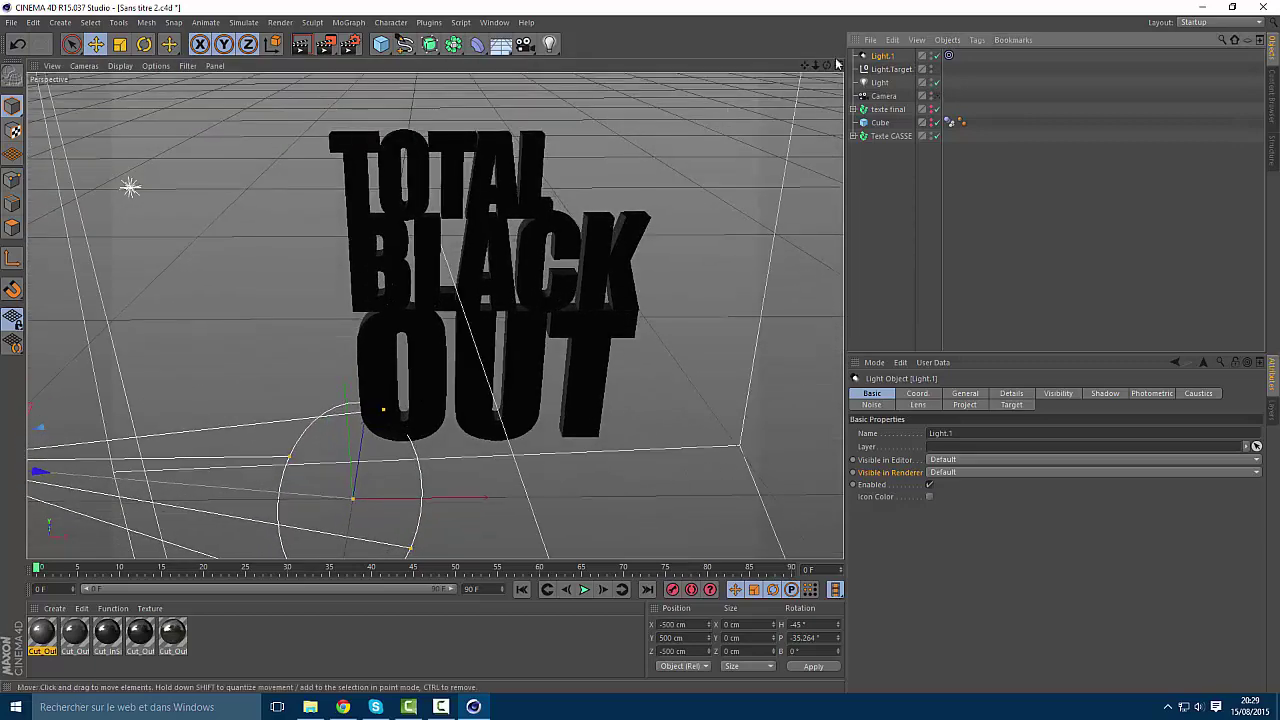
drag(815, 65, 211, 530)
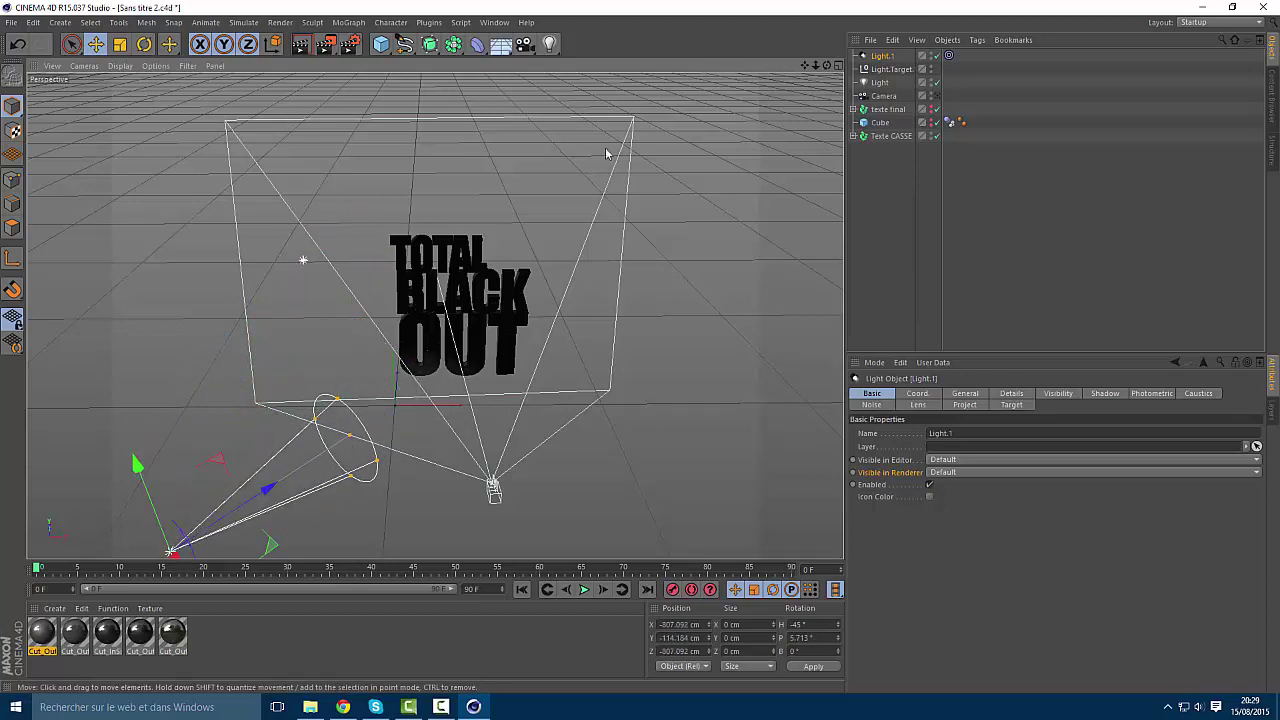
drag(815, 66, 718, 84)
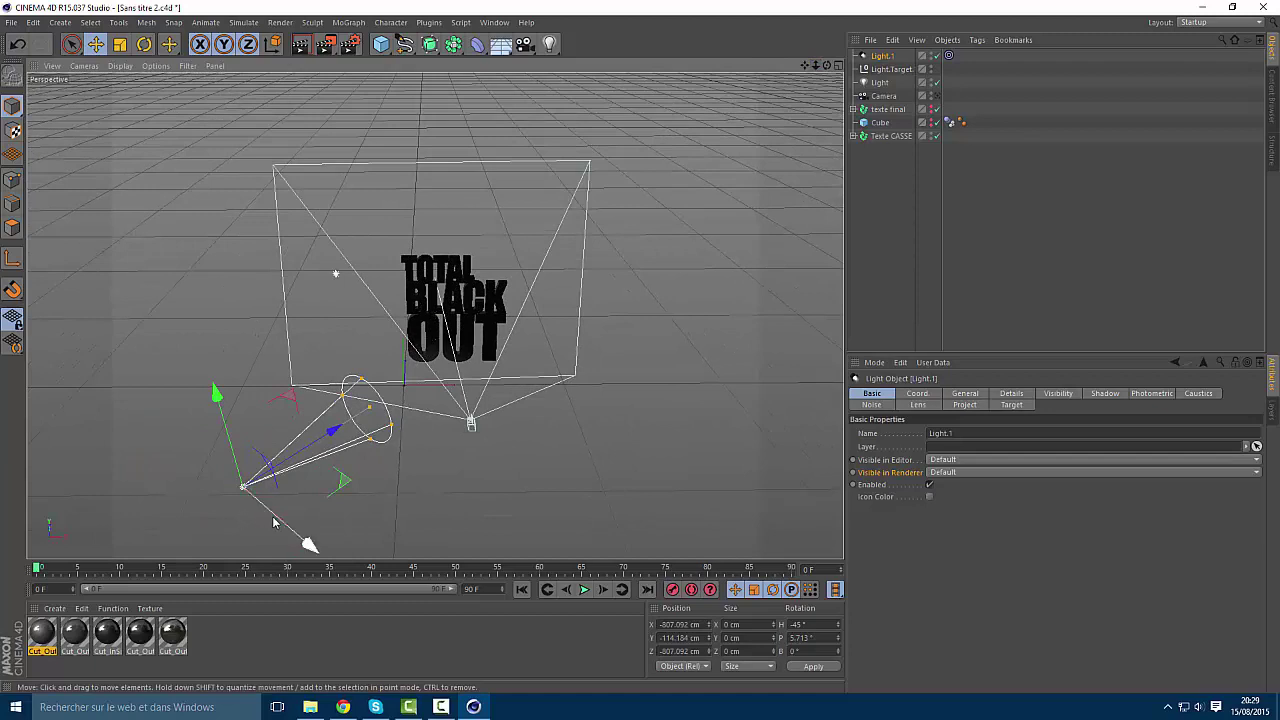
drag(273, 521, 371, 541)
drag(227, 496, 125, 195)
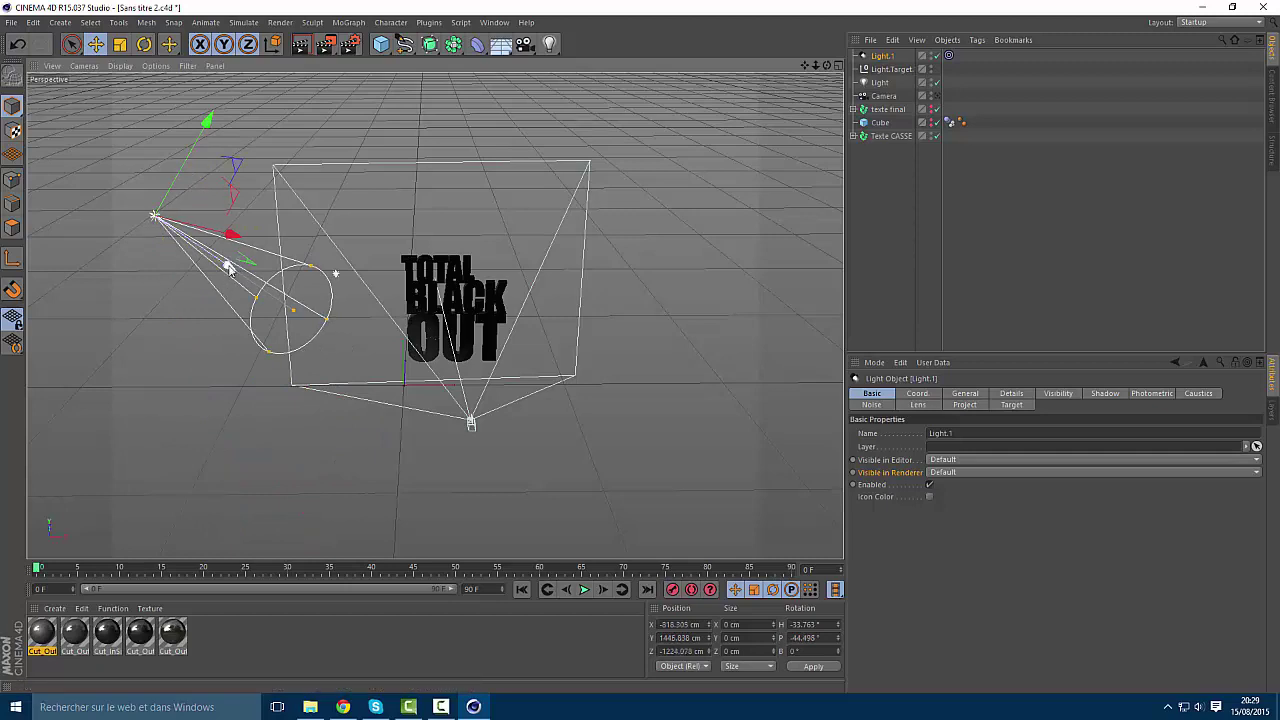
drag(228, 268, 556, 206)
Render a test image through the camera and check the Target Object assigned in the target light's Target tag
click(939, 96)
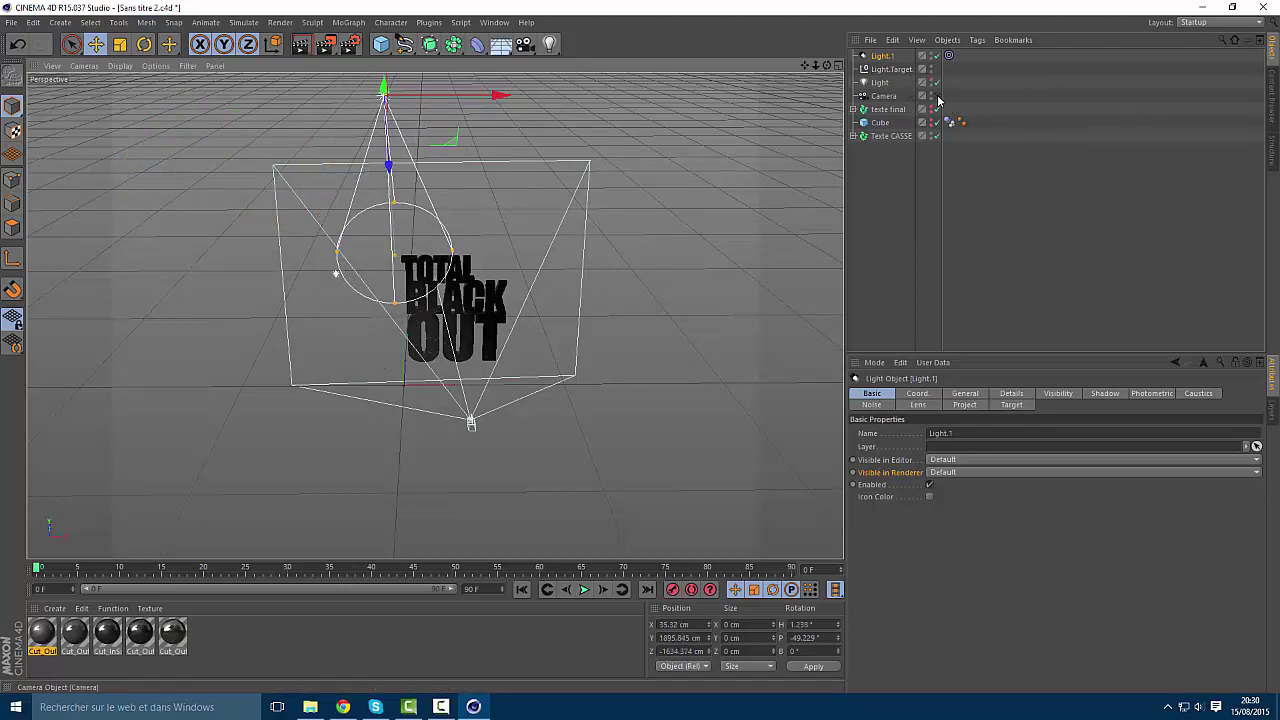
click(302, 44)
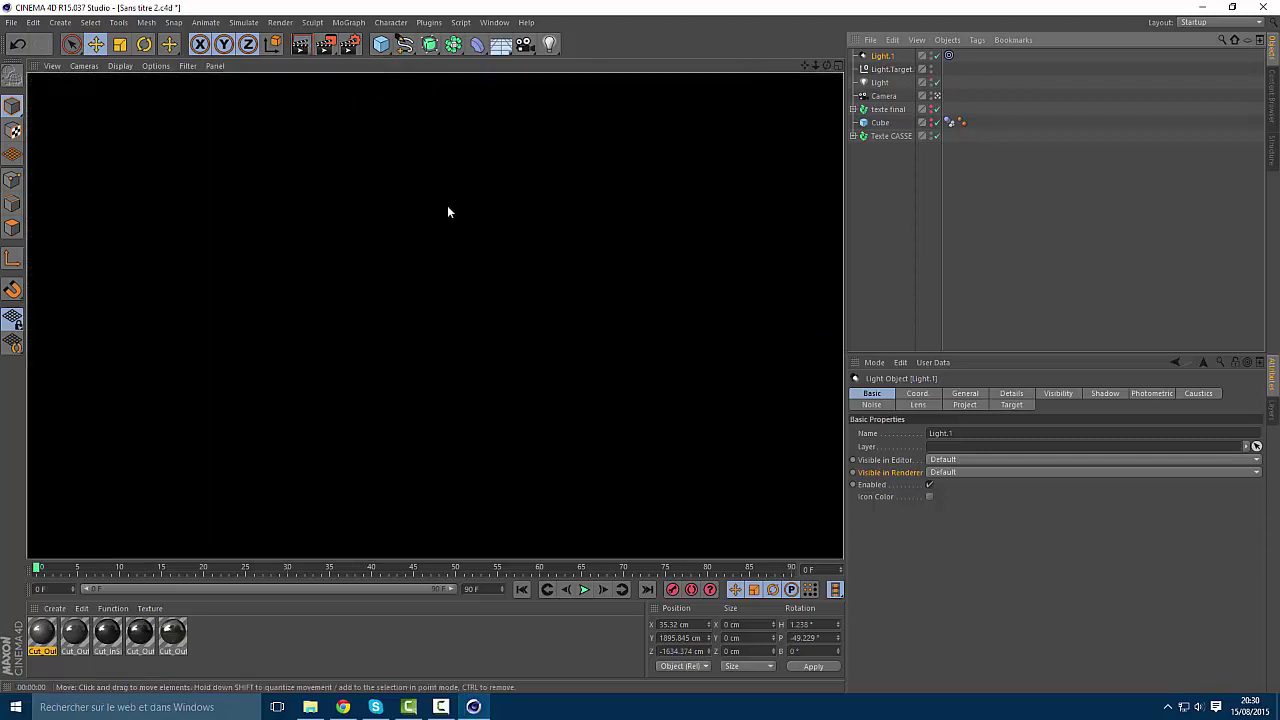
click(576, 264)
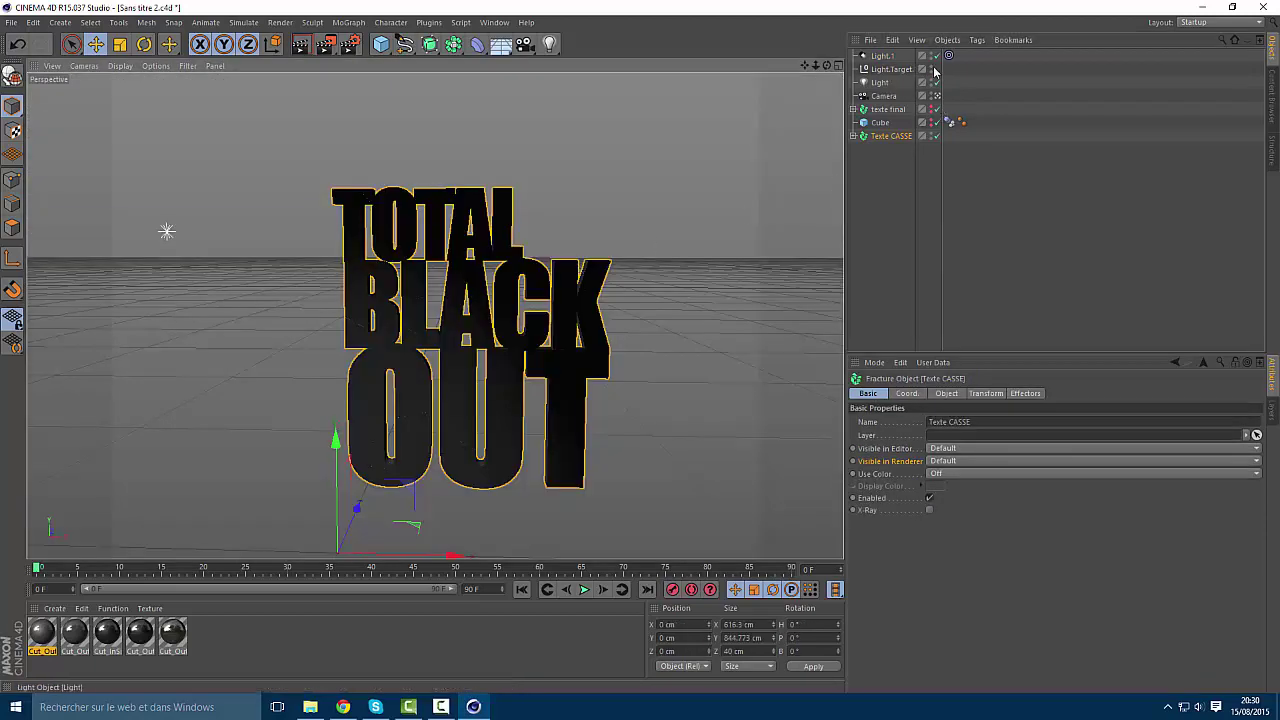
click(949, 56)
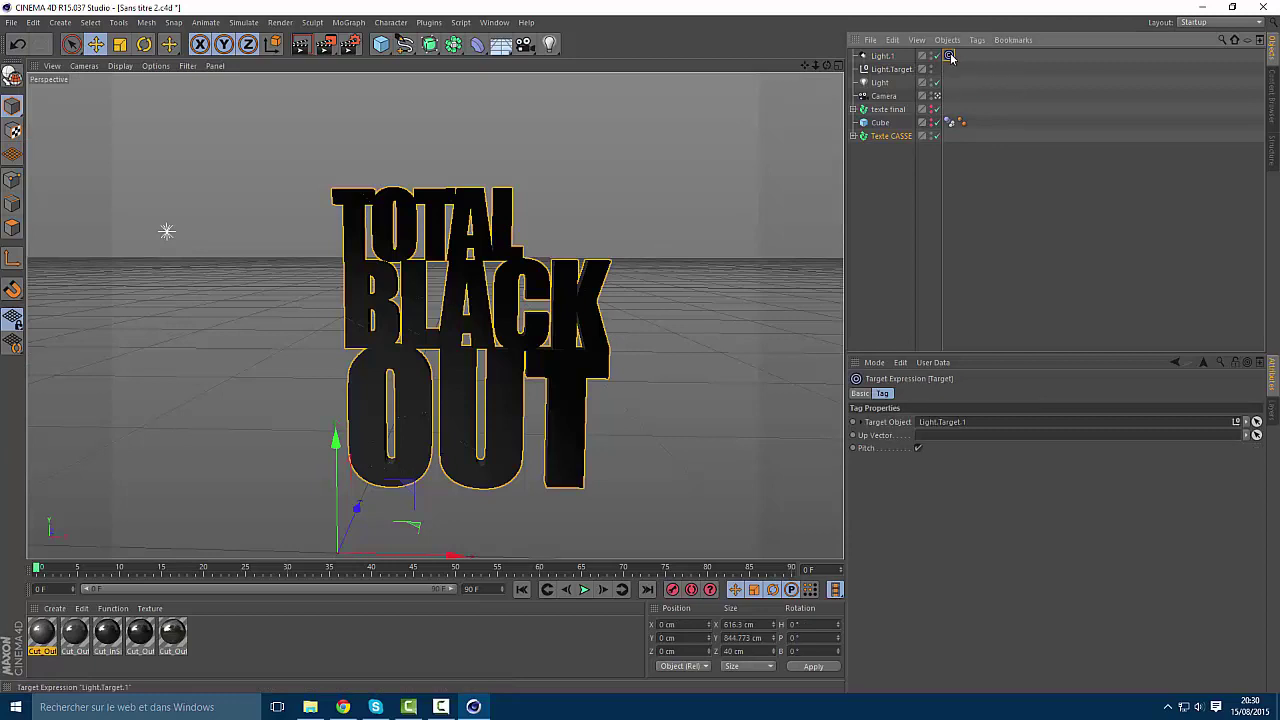
click(921, 188)
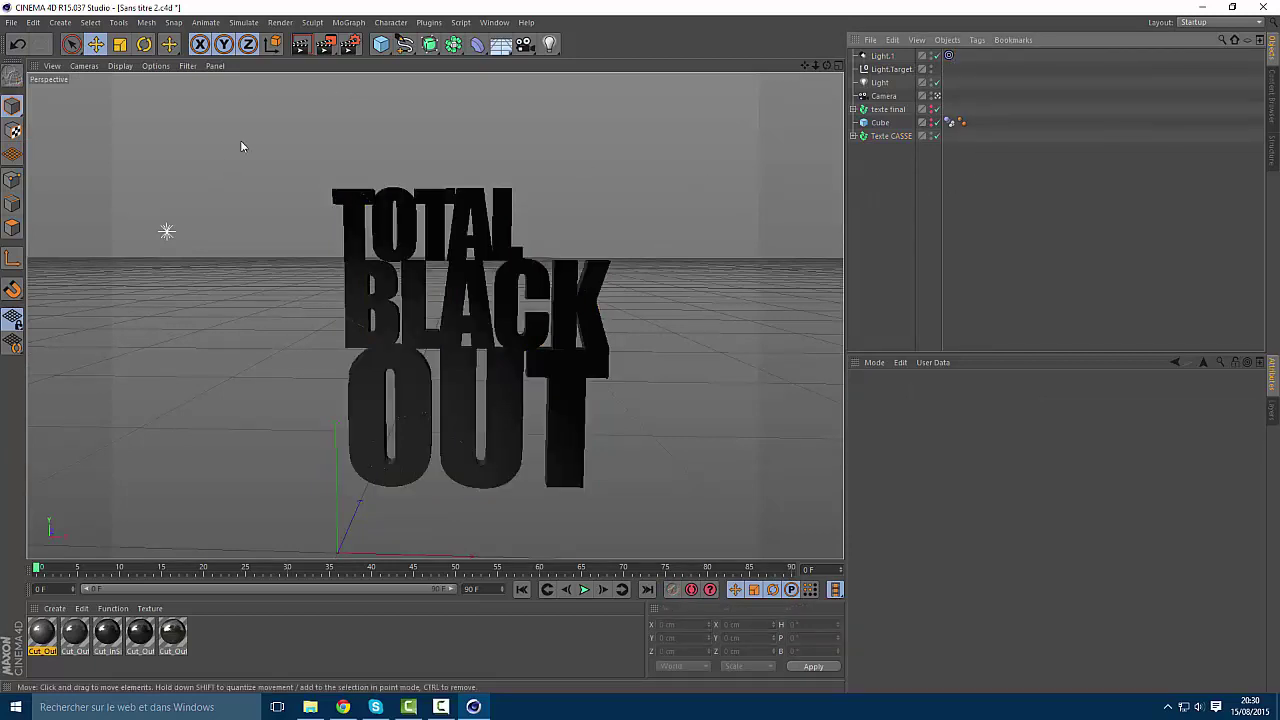
Add the Global Illumination effect to the render settings
click(350, 44)
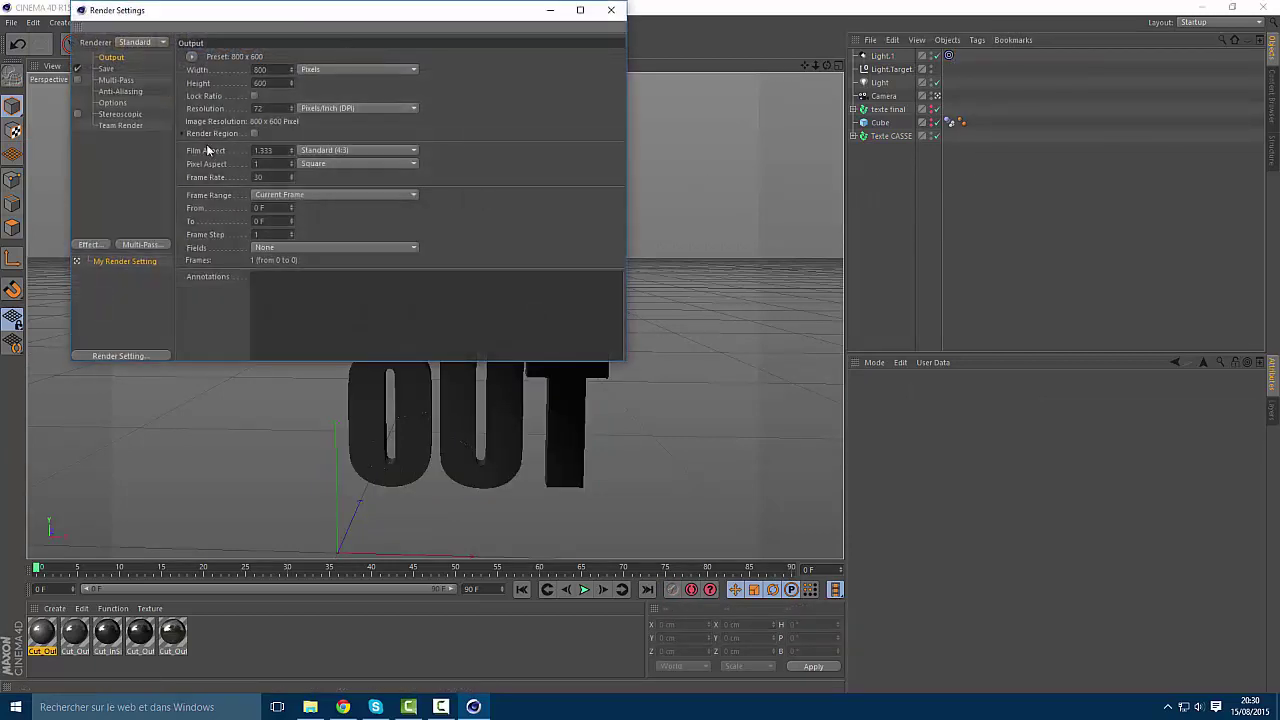
click(96, 246)
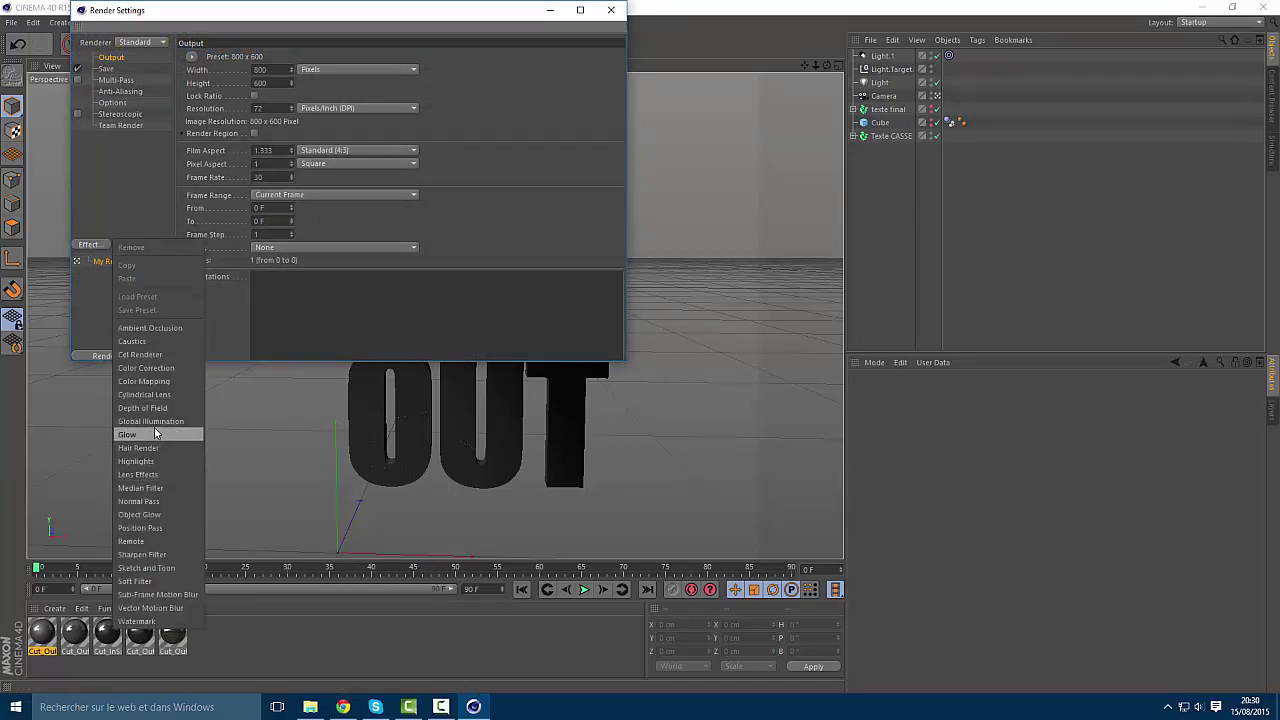
click(150, 421)
click(87, 246)
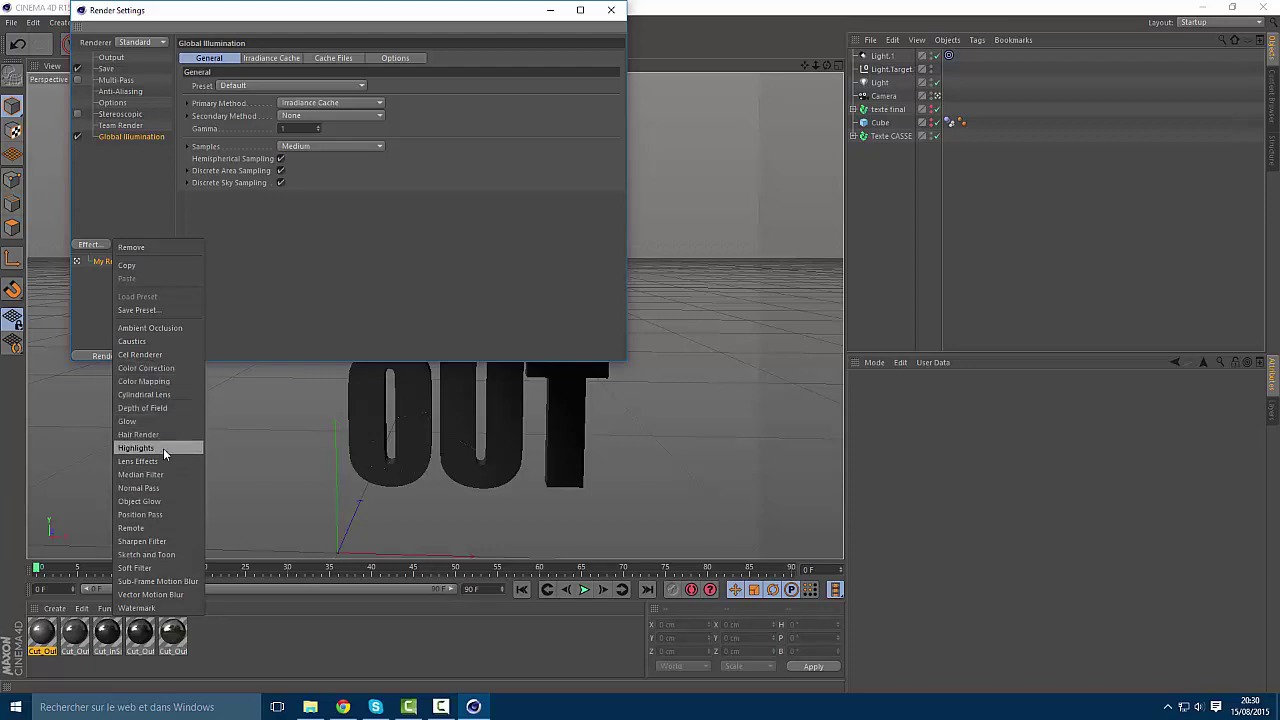
click(307, 285)
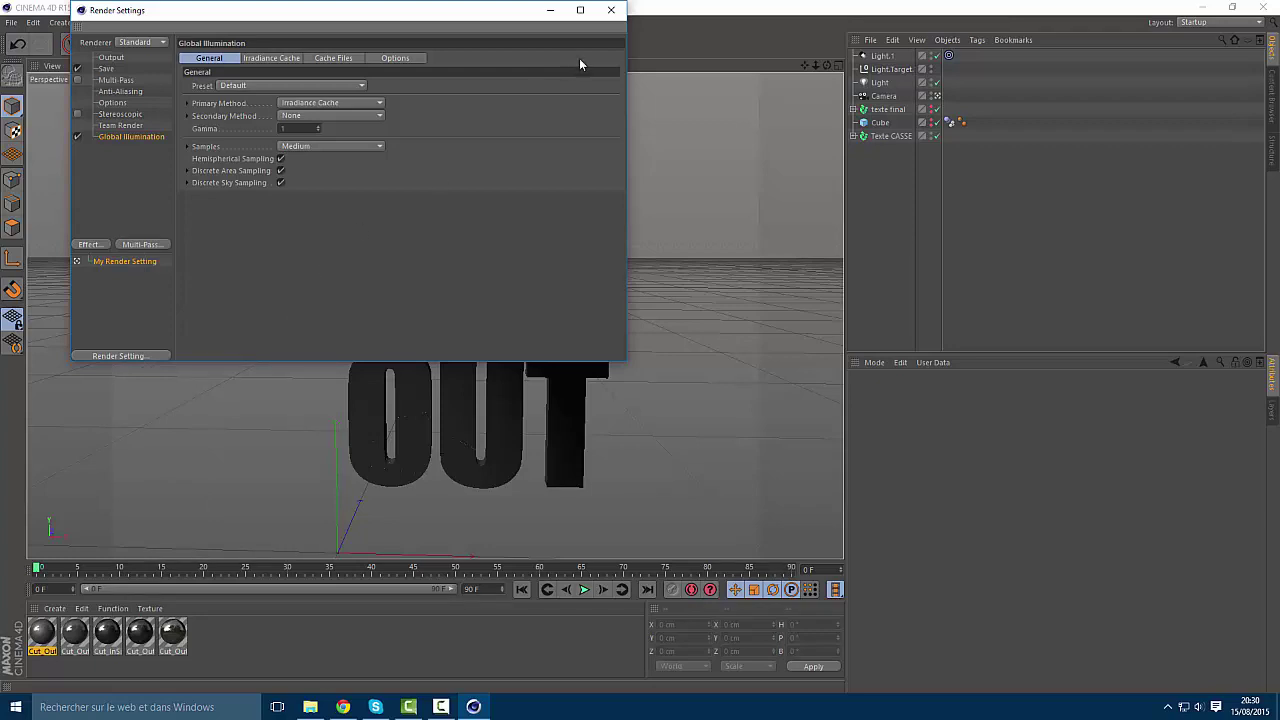
click(611, 10)
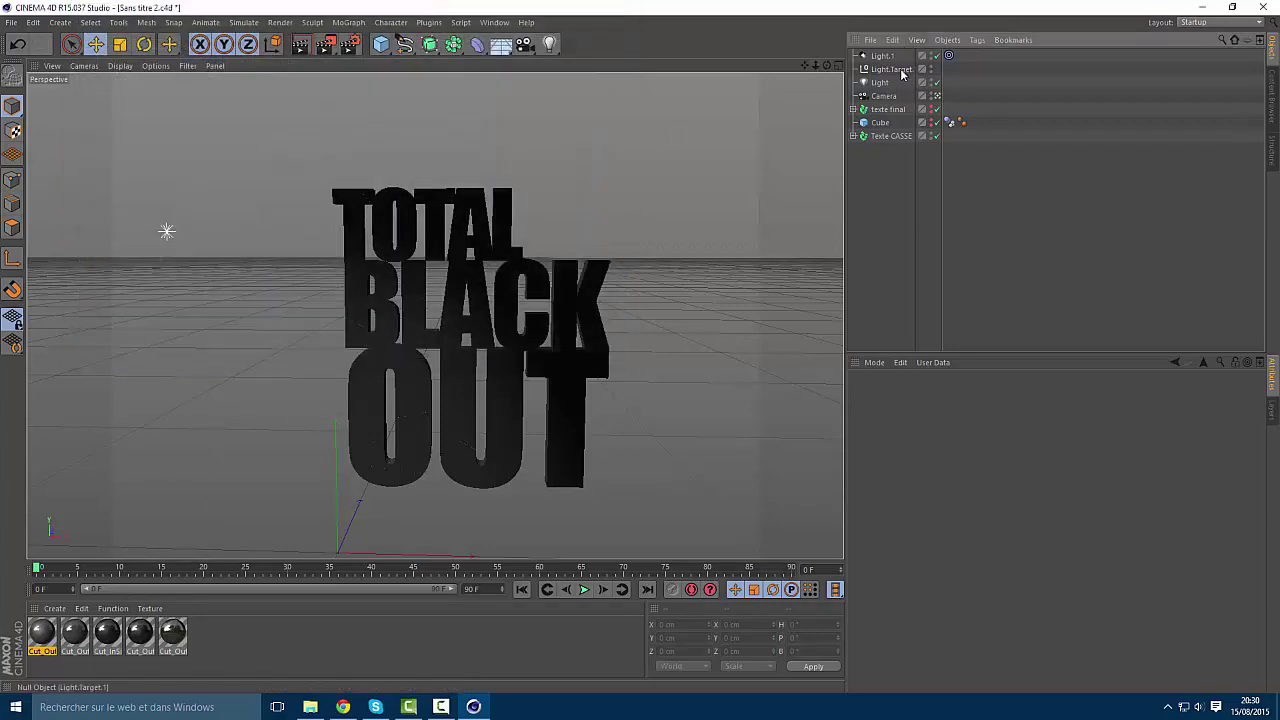
Render another test image through the camera and delete the target light Light.1
click(300, 46)
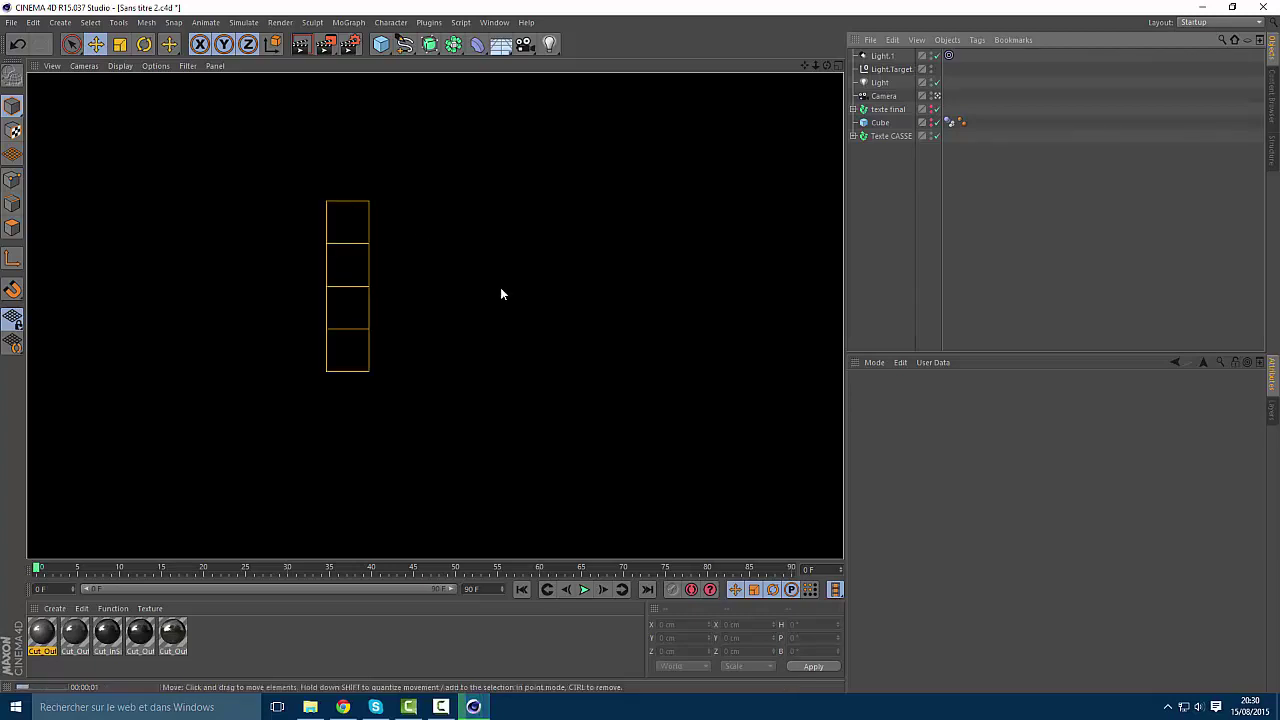
click(501, 294)
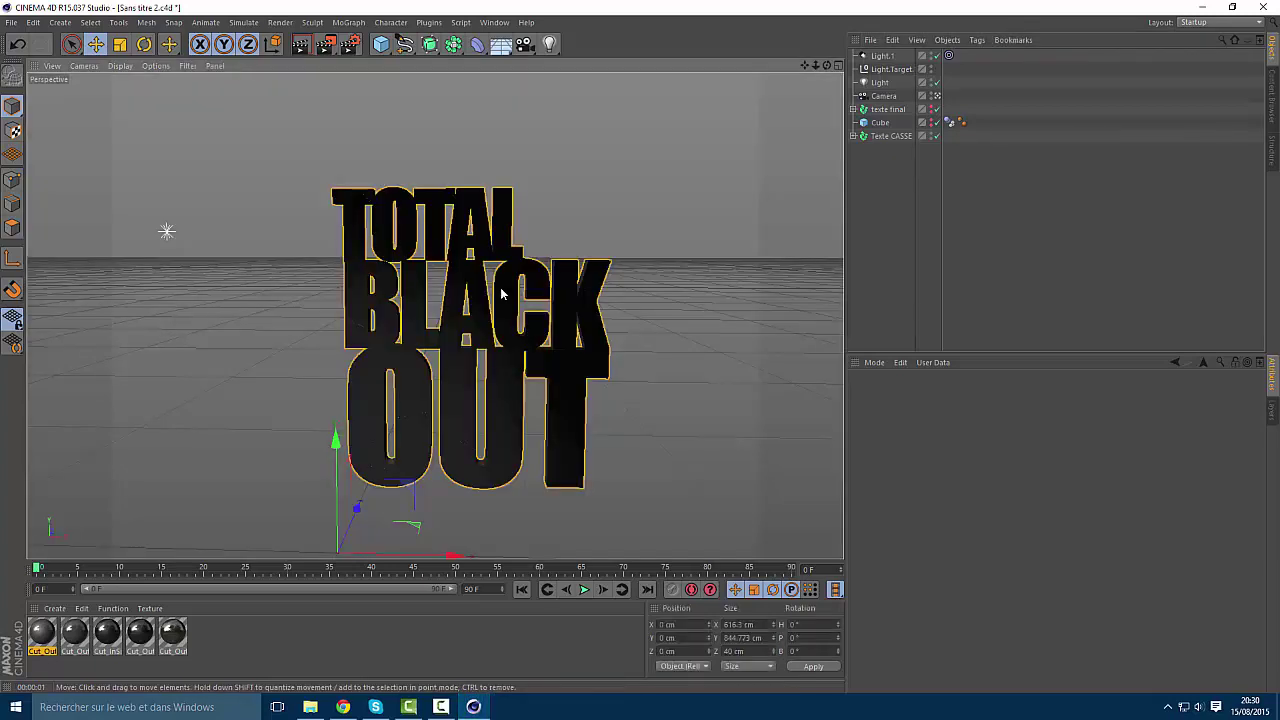
click(883, 56)
key(Delete)
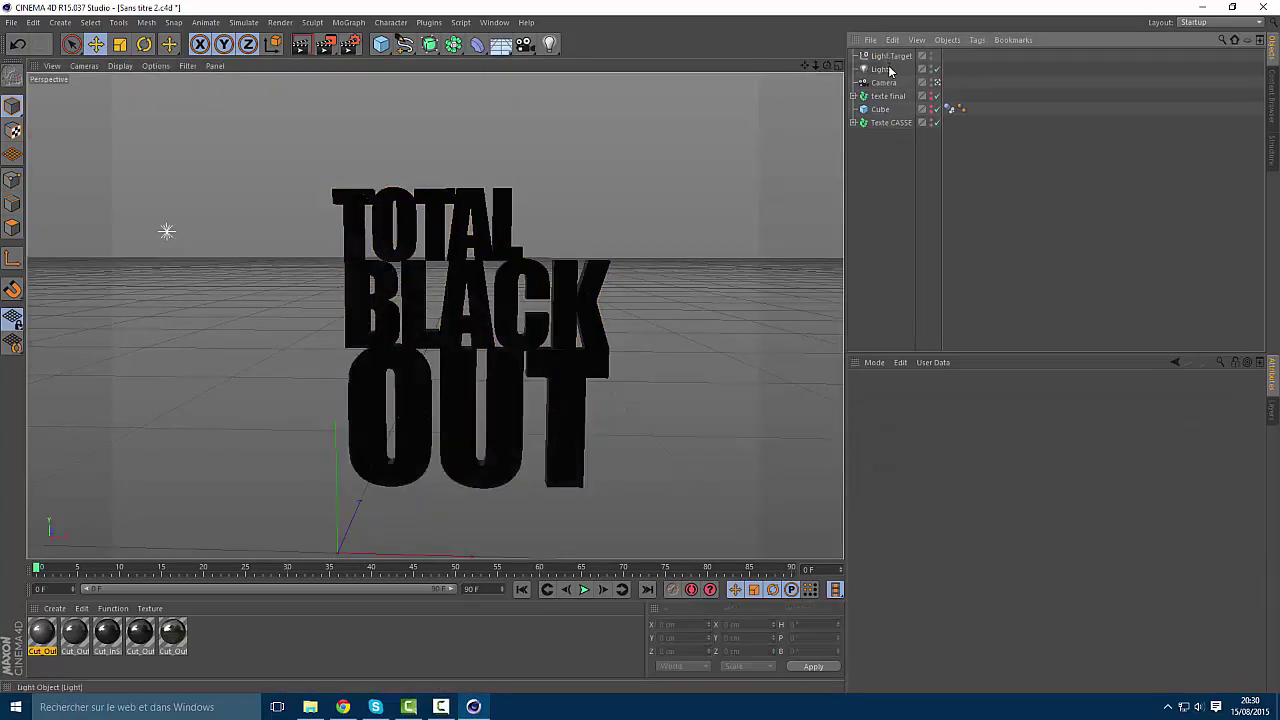
Delete the remaining Light object and render a test image through the camera
click(879, 69)
key(Delete)
key(ctrl+r)
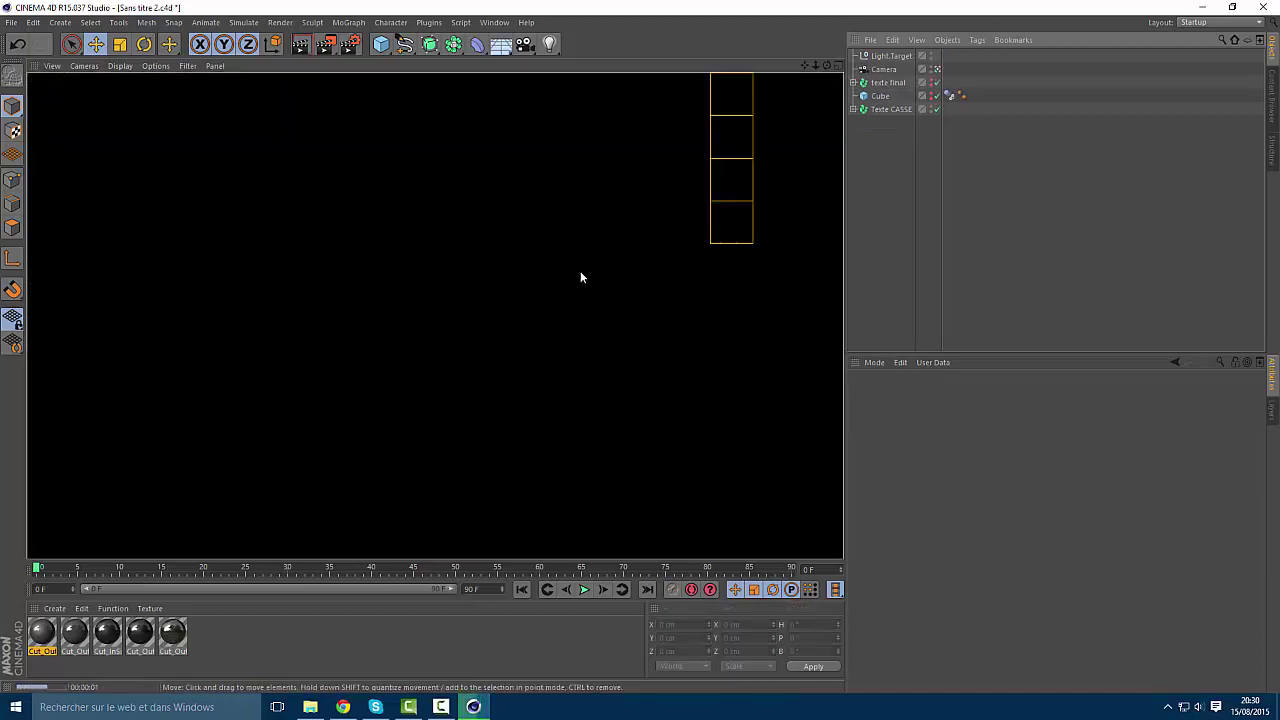
click(580, 277)
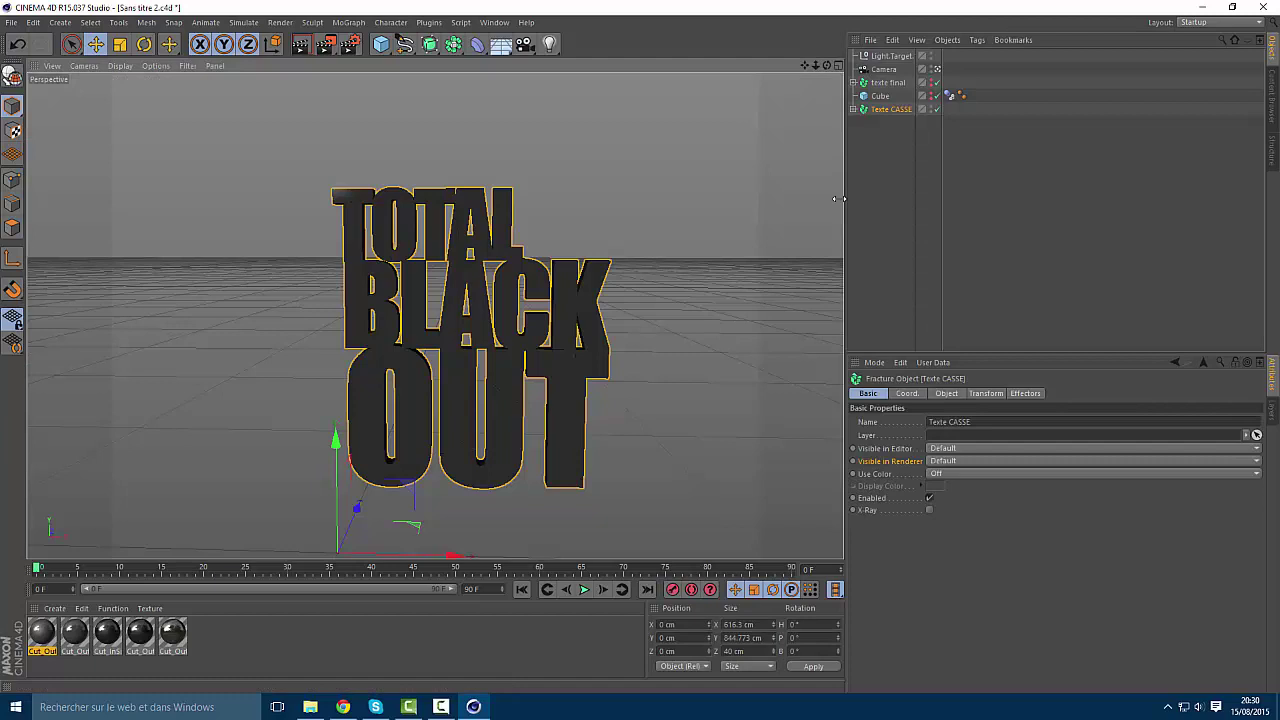
Delete the leftover Light.Target object and render the view without any lights in the scene
click(888, 57)
key(Delete)
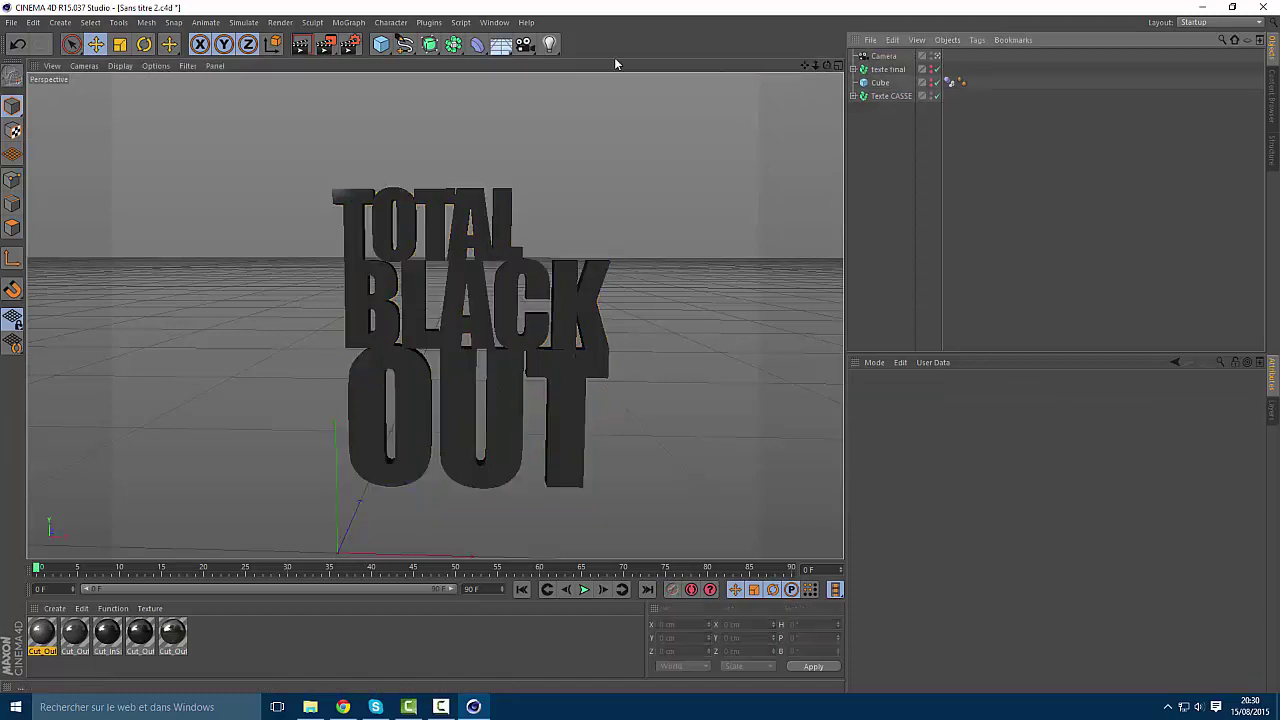
click(301, 45)
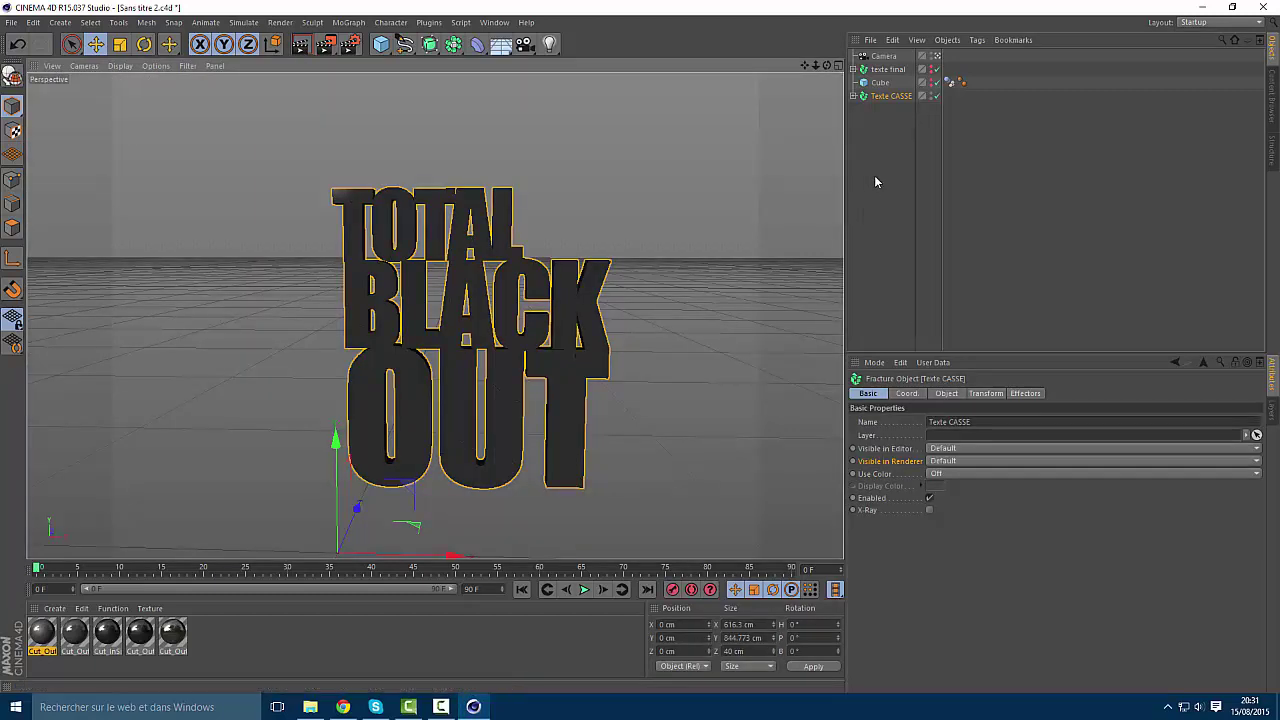
click(874, 168)
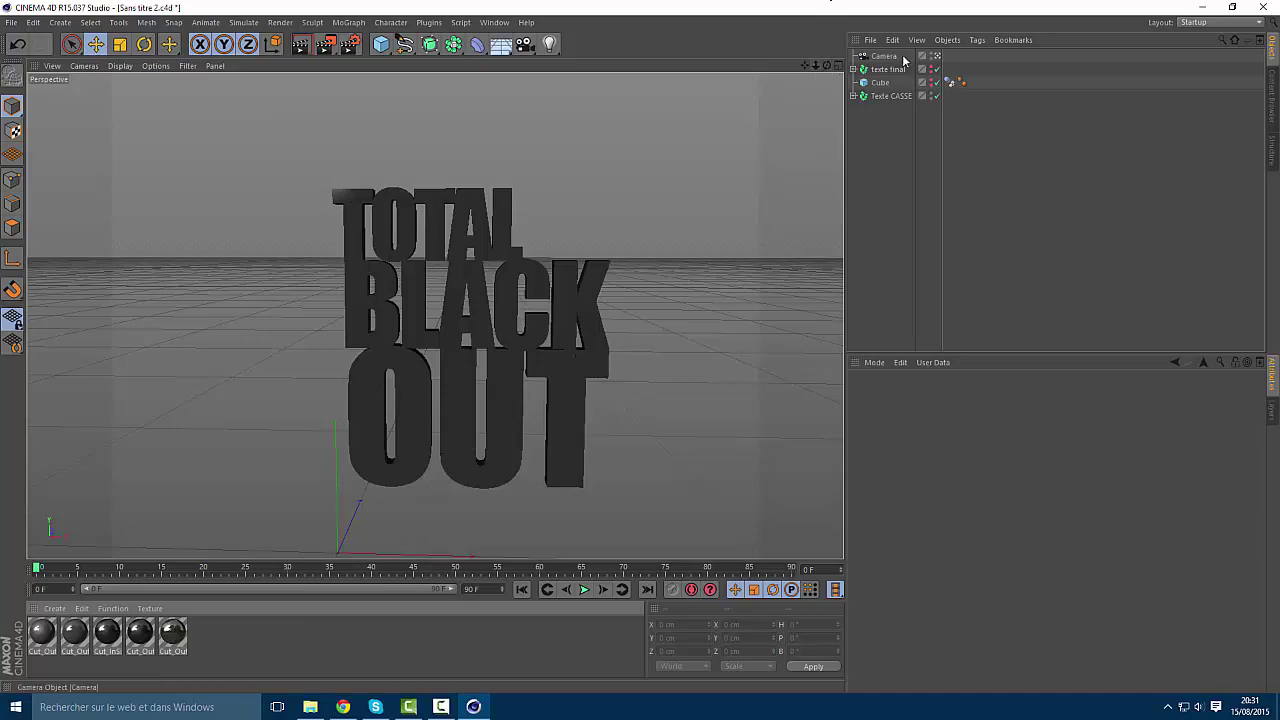
Add a plain light at about X -200 cm, Y 791 cm, Z -821 cm and render a test image through the camera
drag(815, 70, 817, 73)
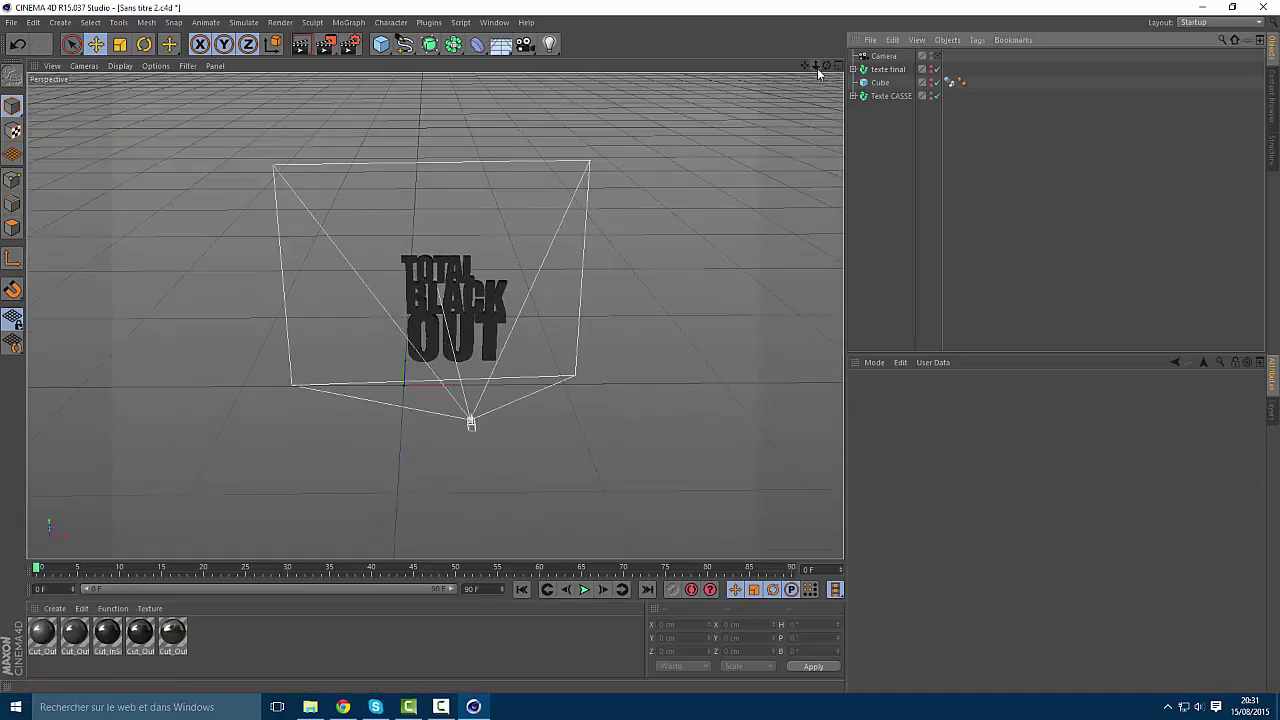
click(549, 45)
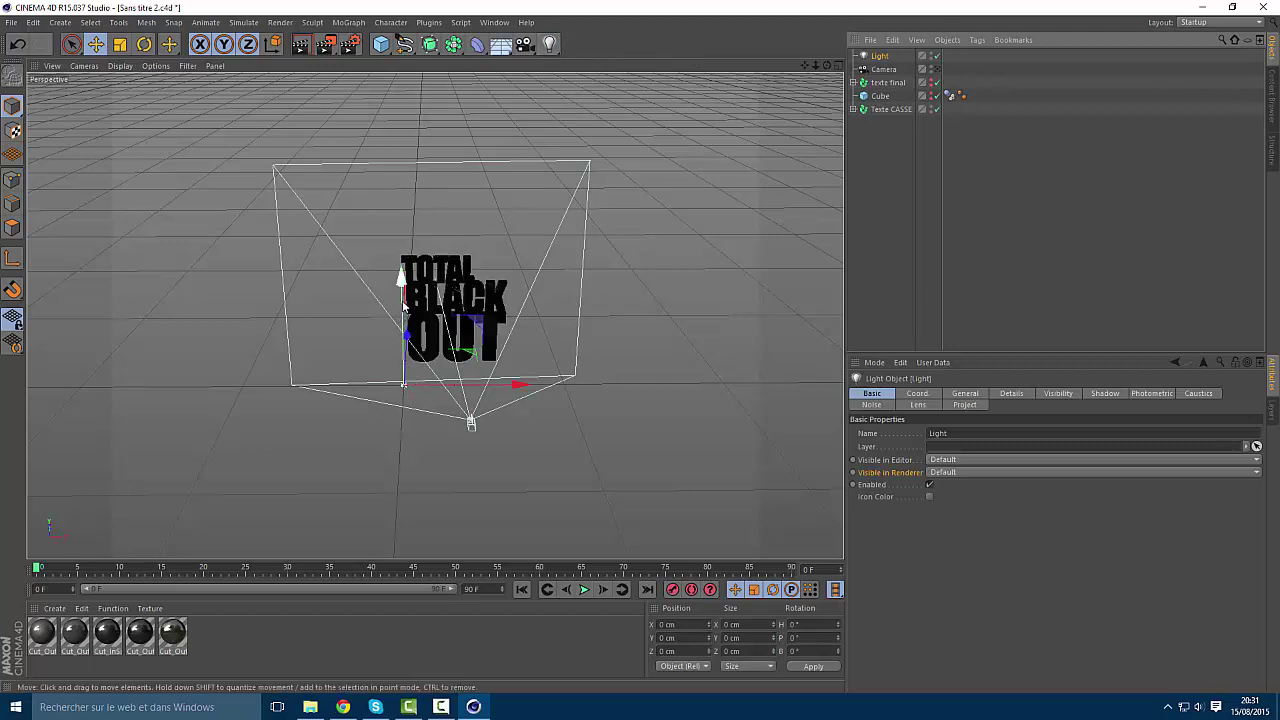
drag(404, 306, 372, 330)
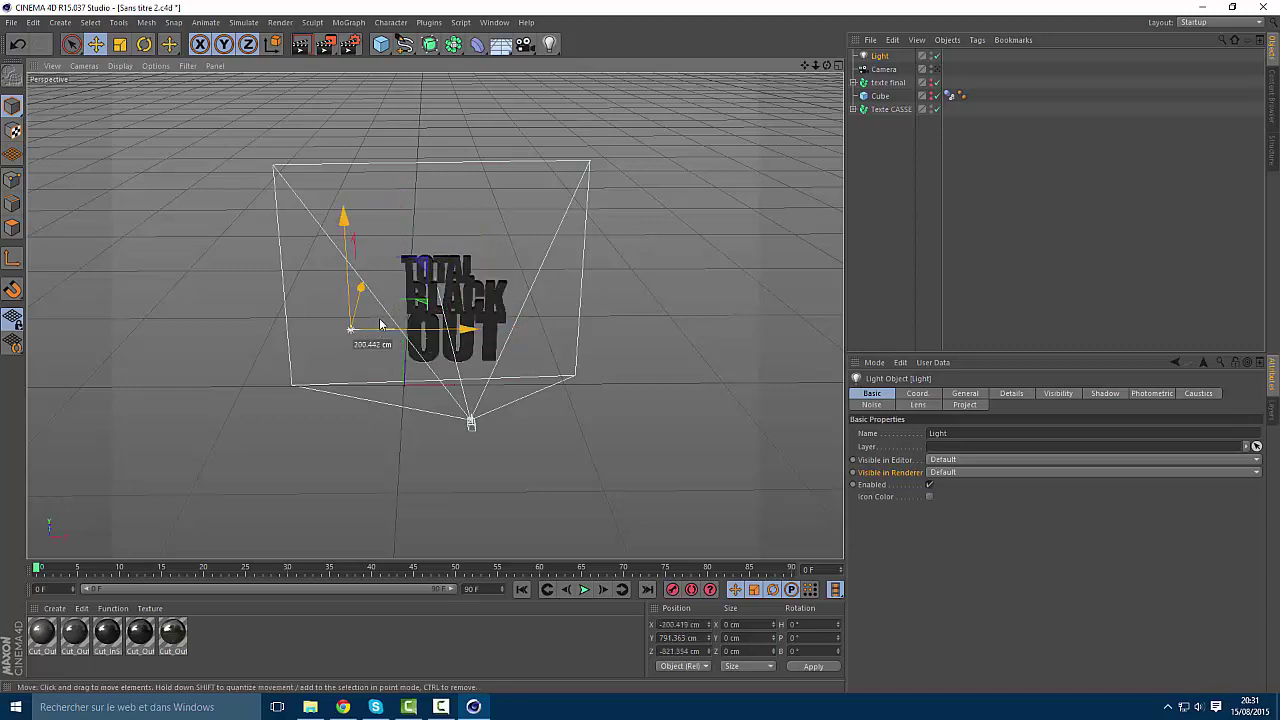
alt+drag(791, 93, 78, 190)
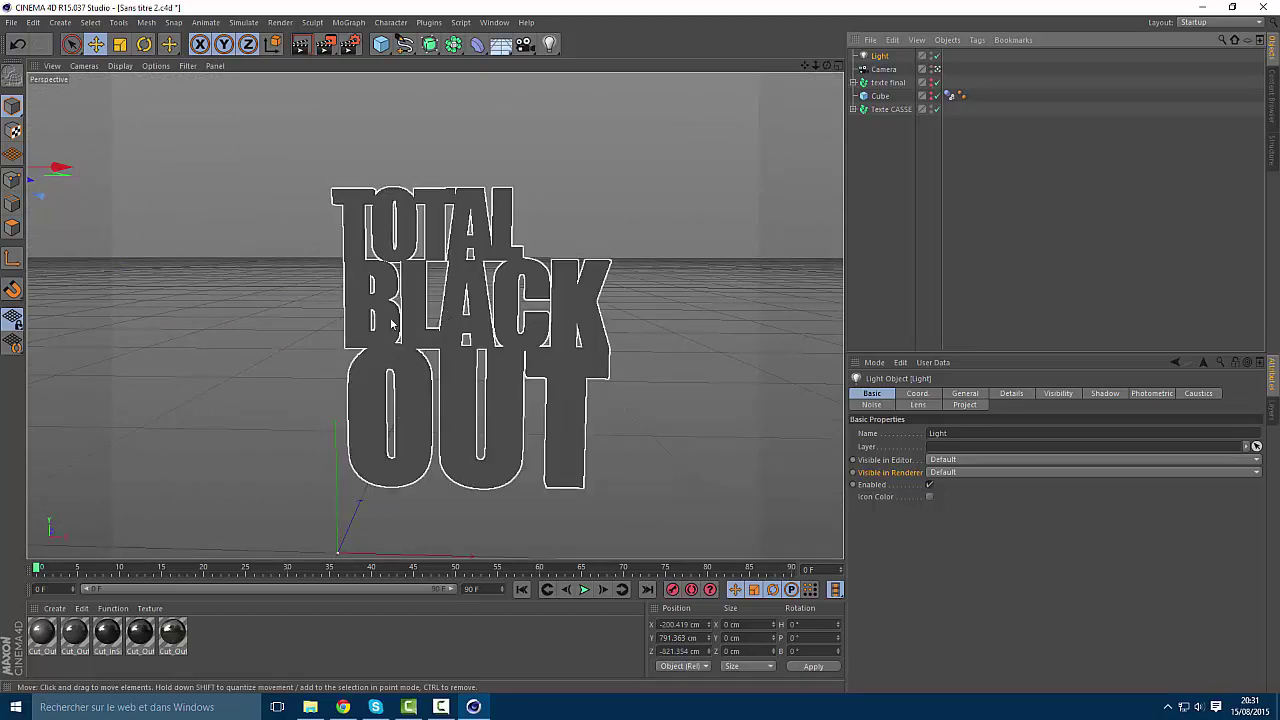
click(300, 44)
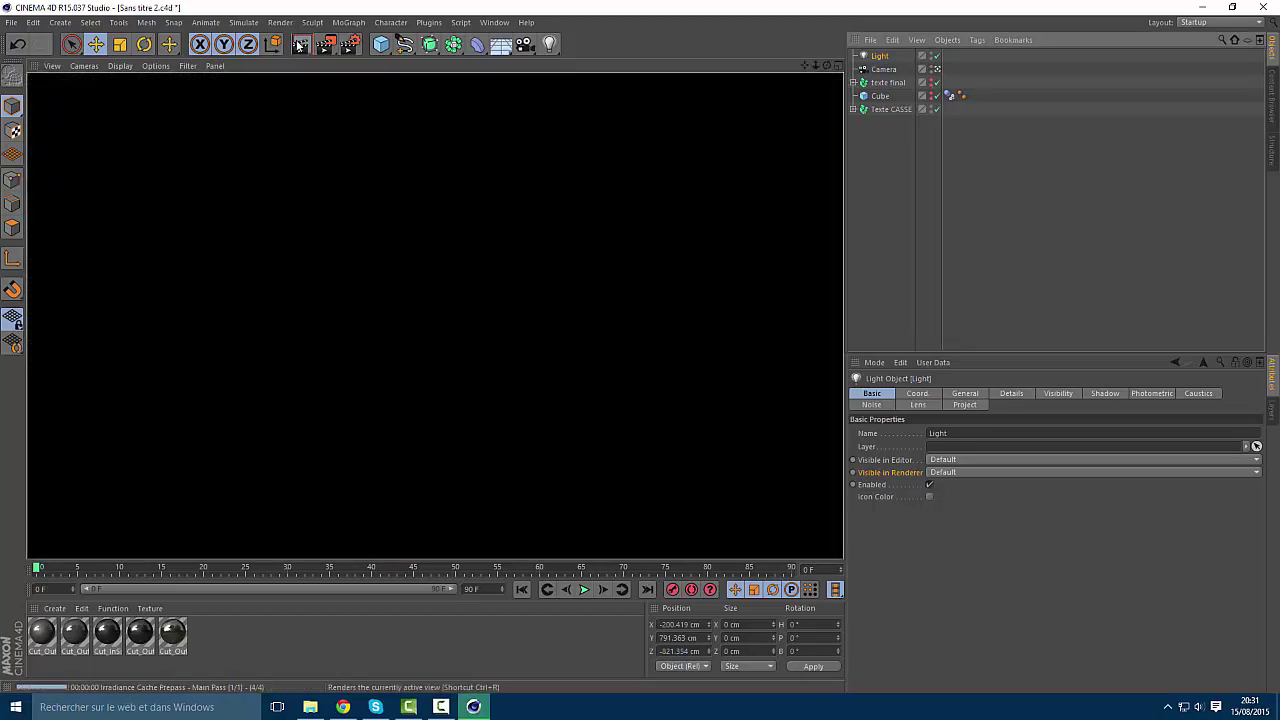
click(302, 162)
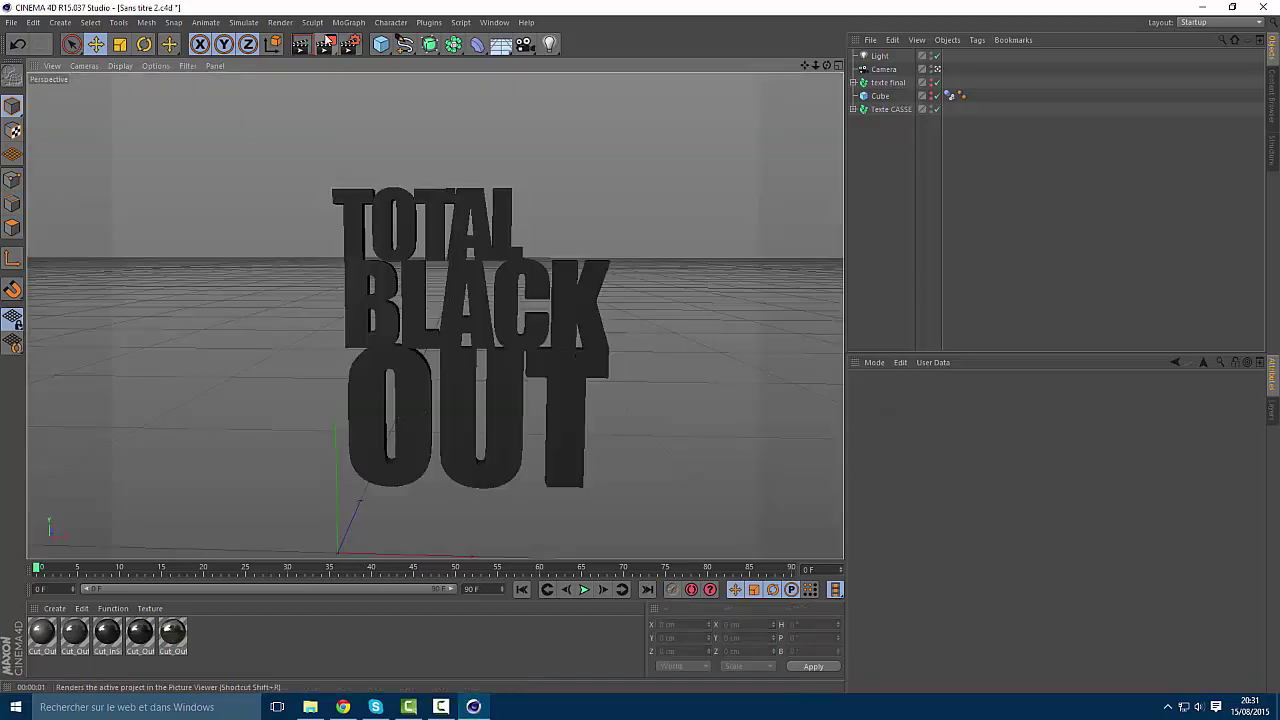
Disable the Global Illumination effect in the render settings and render a test image through the camera
click(350, 44)
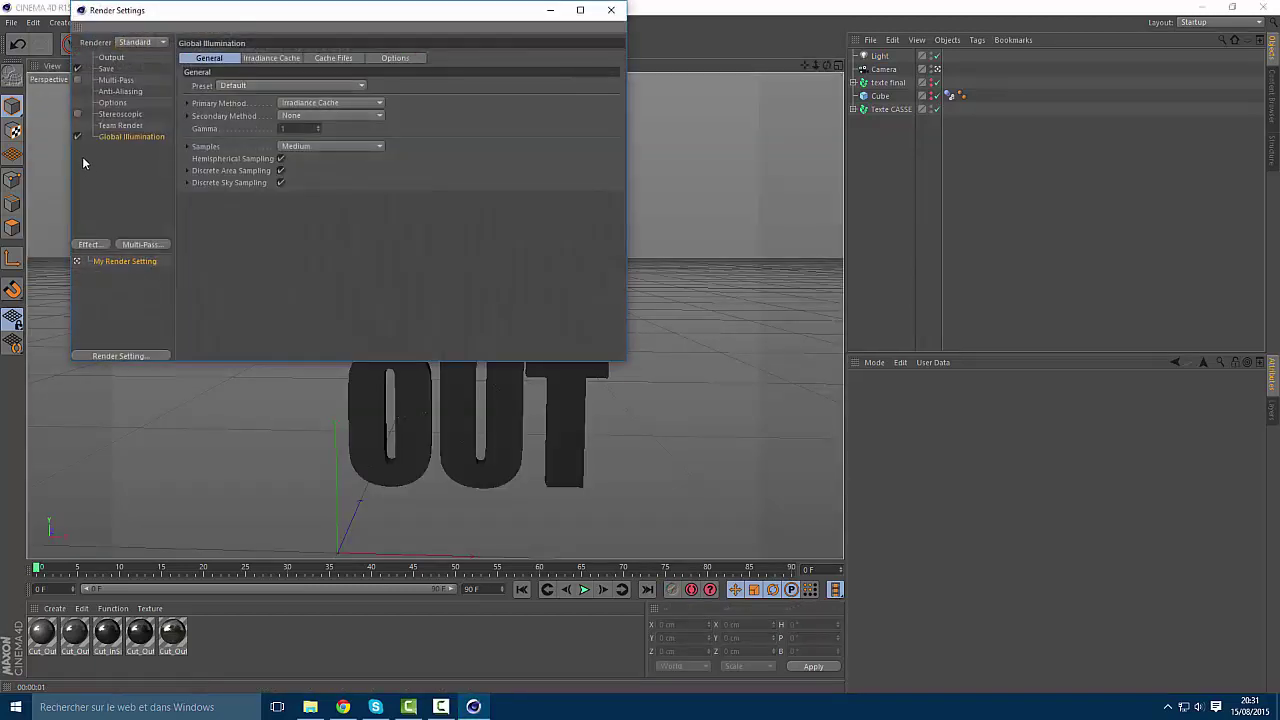
click(77, 137)
click(611, 10)
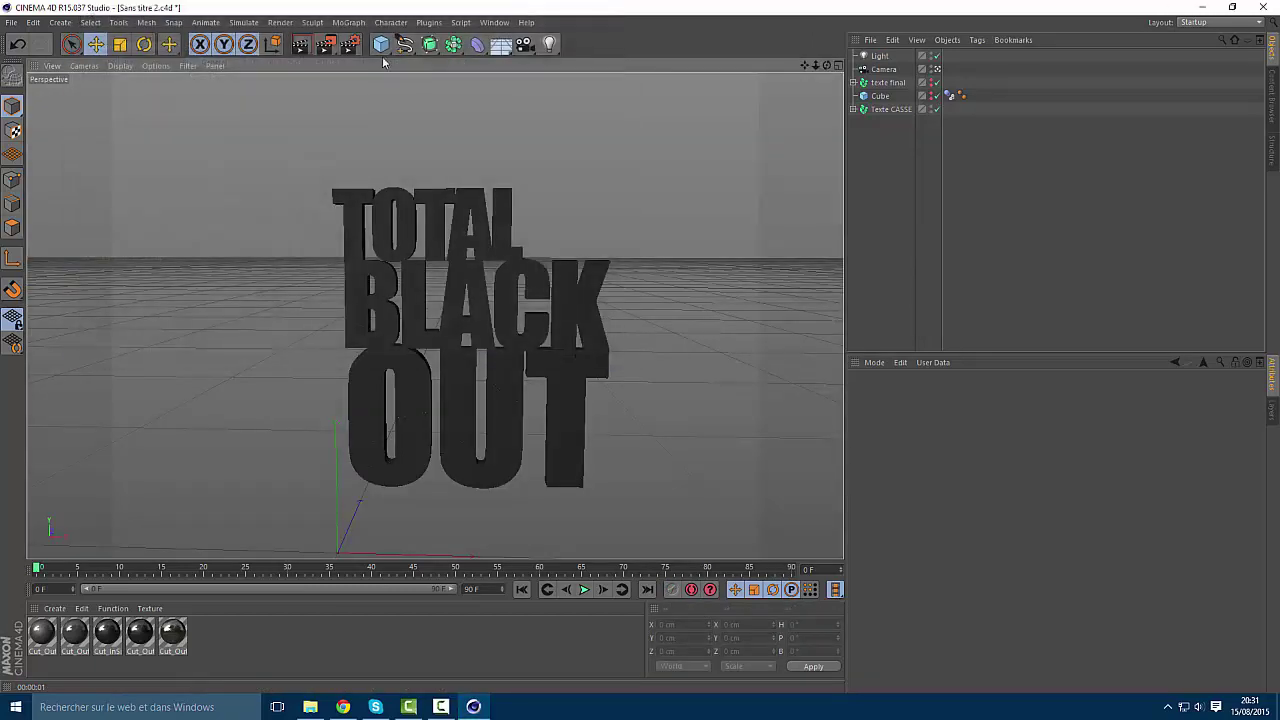
click(301, 45)
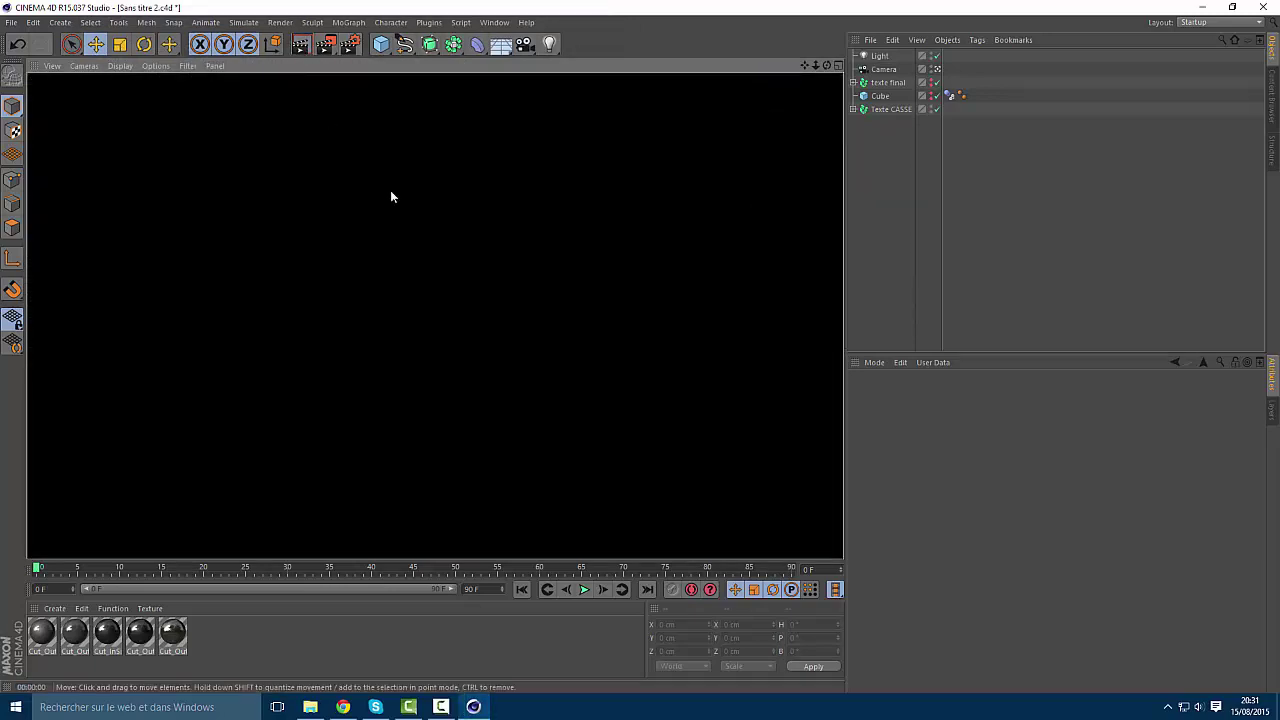
click(460, 250)
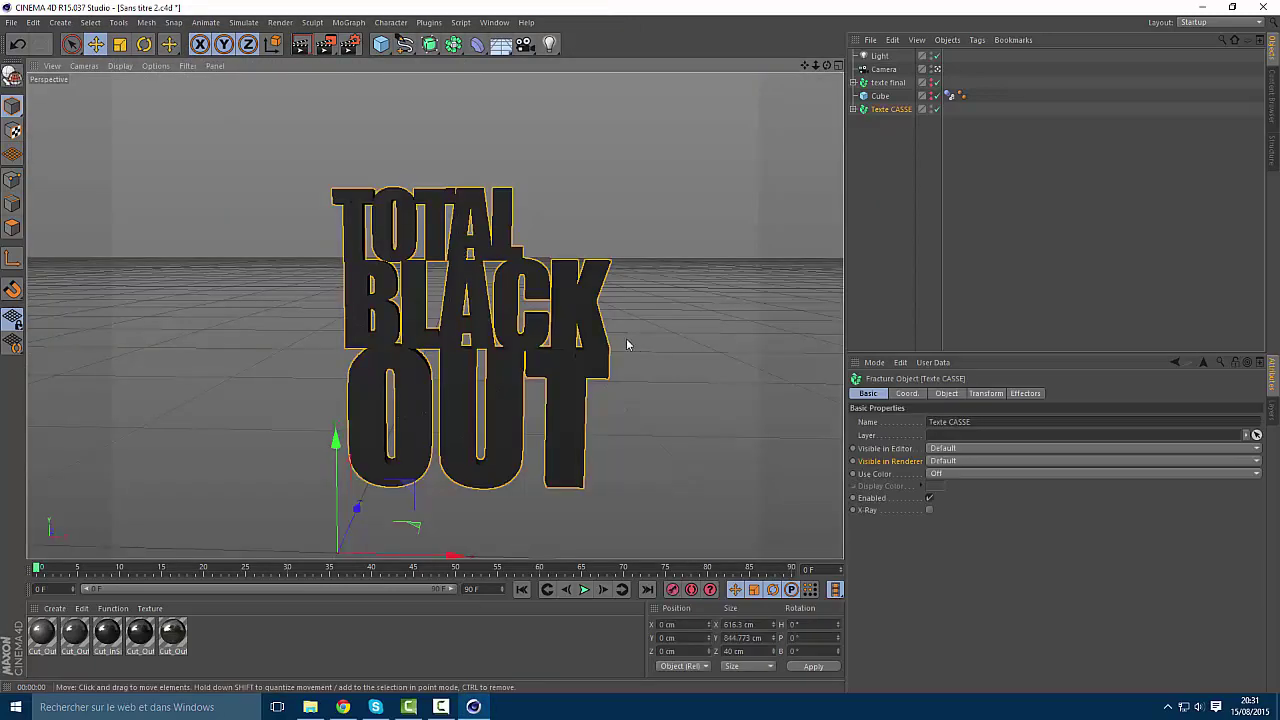
click(876, 260)
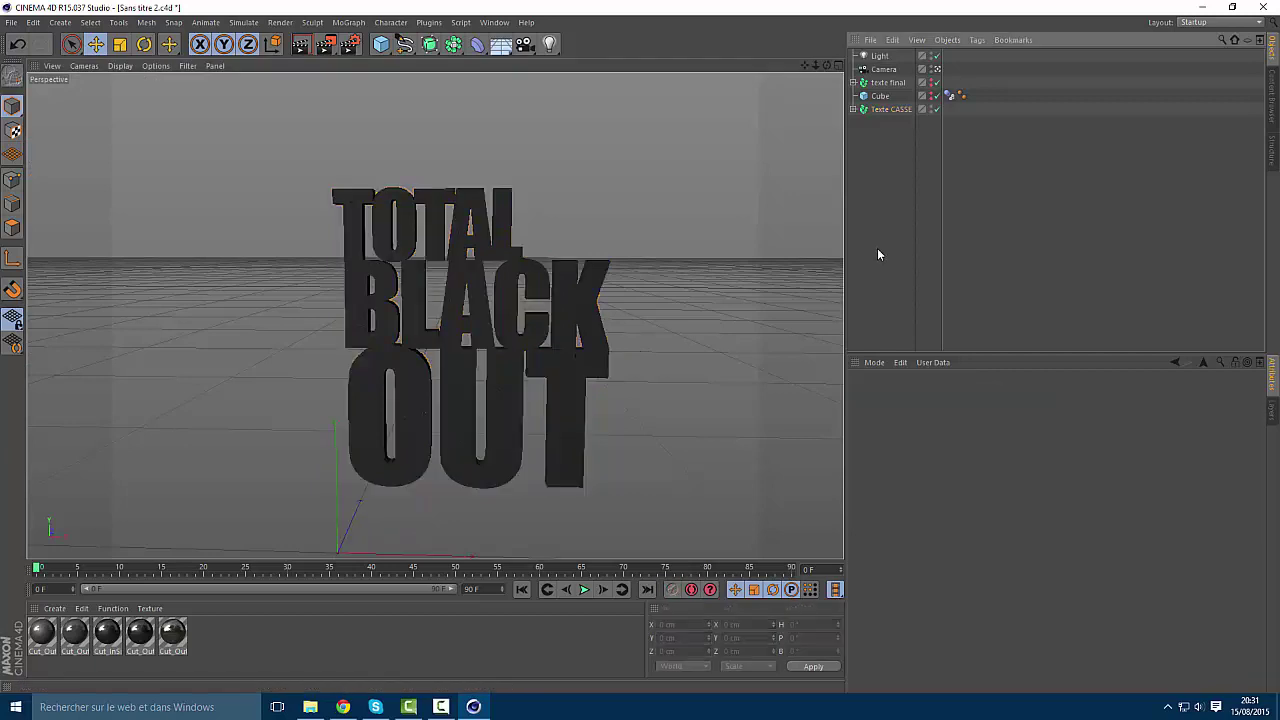